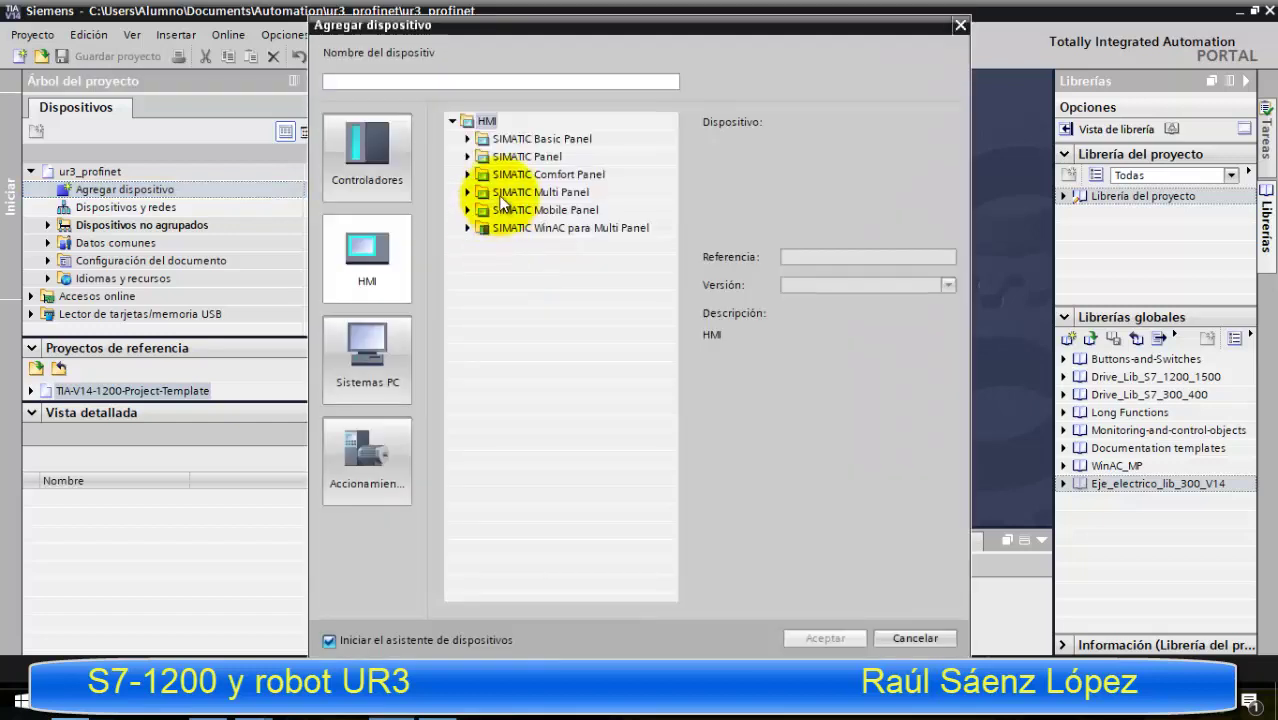
- Add a SIMATIC S7-1200 CPU 1214C DC/DC/DC controller, reference 6ES7 214-1AG40-0XB0, with firmware version V4.1
click(388, 182)
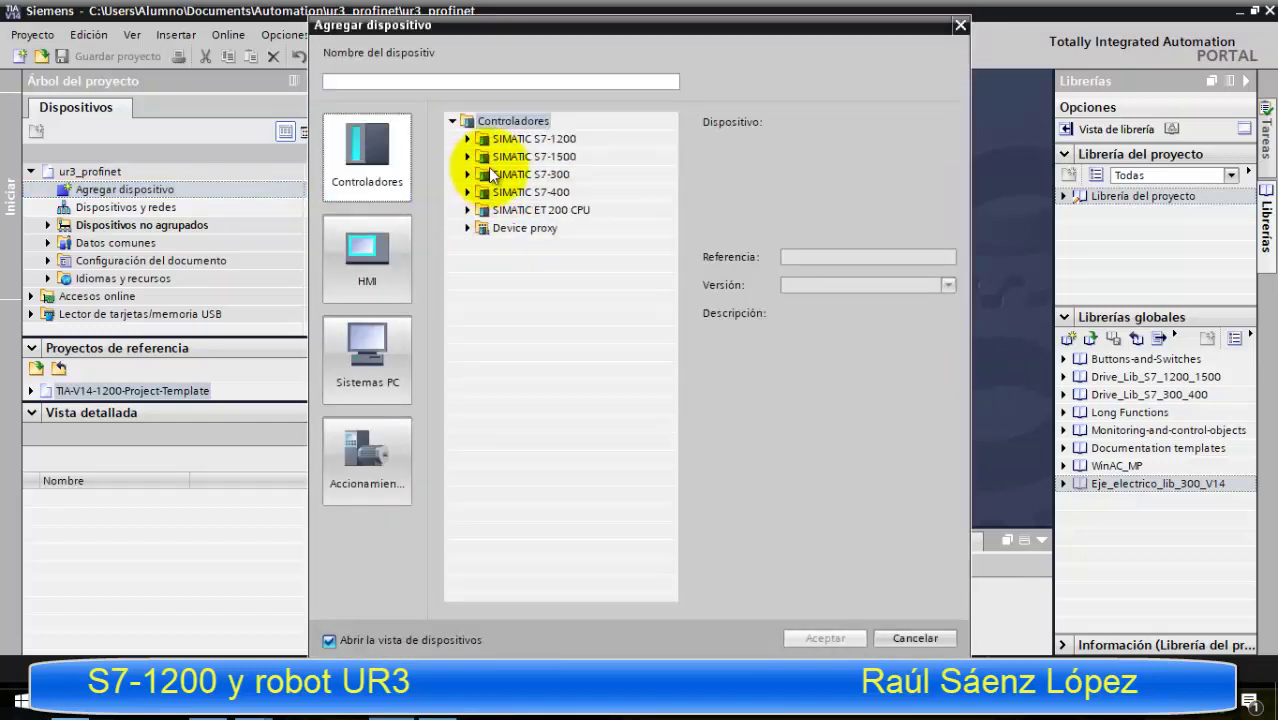
double_click(525, 138)
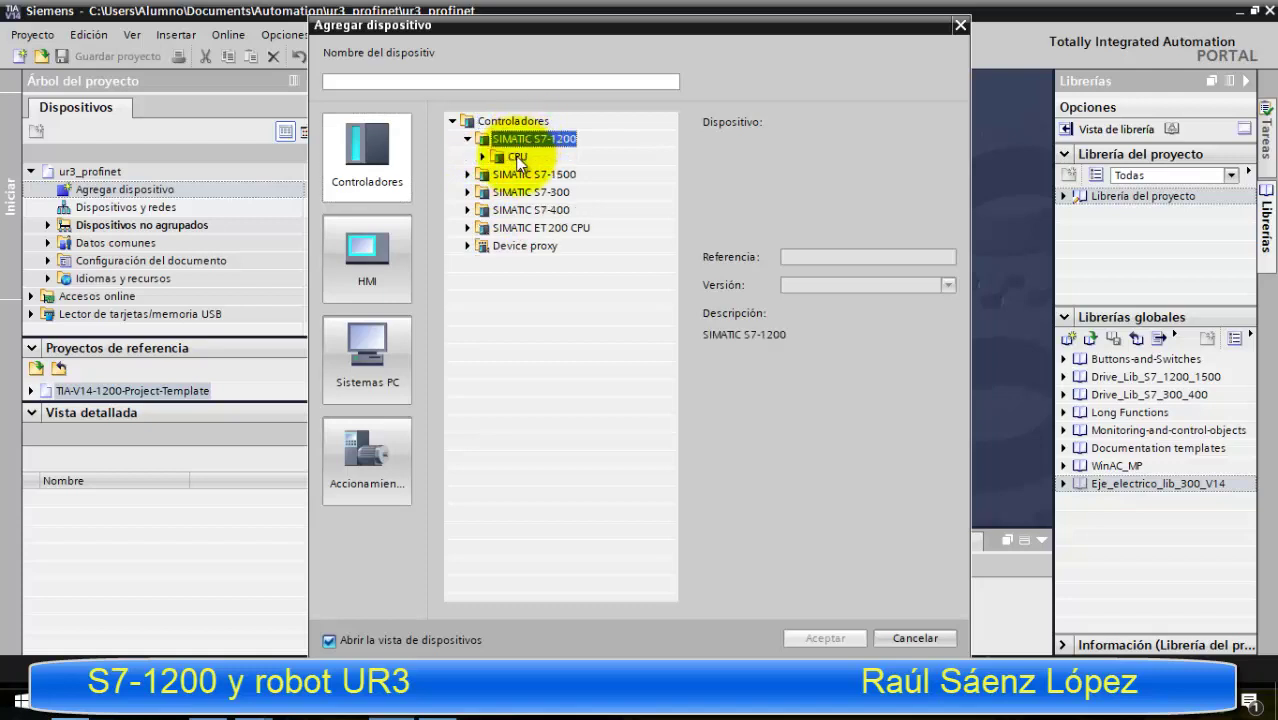
double_click(517, 158)
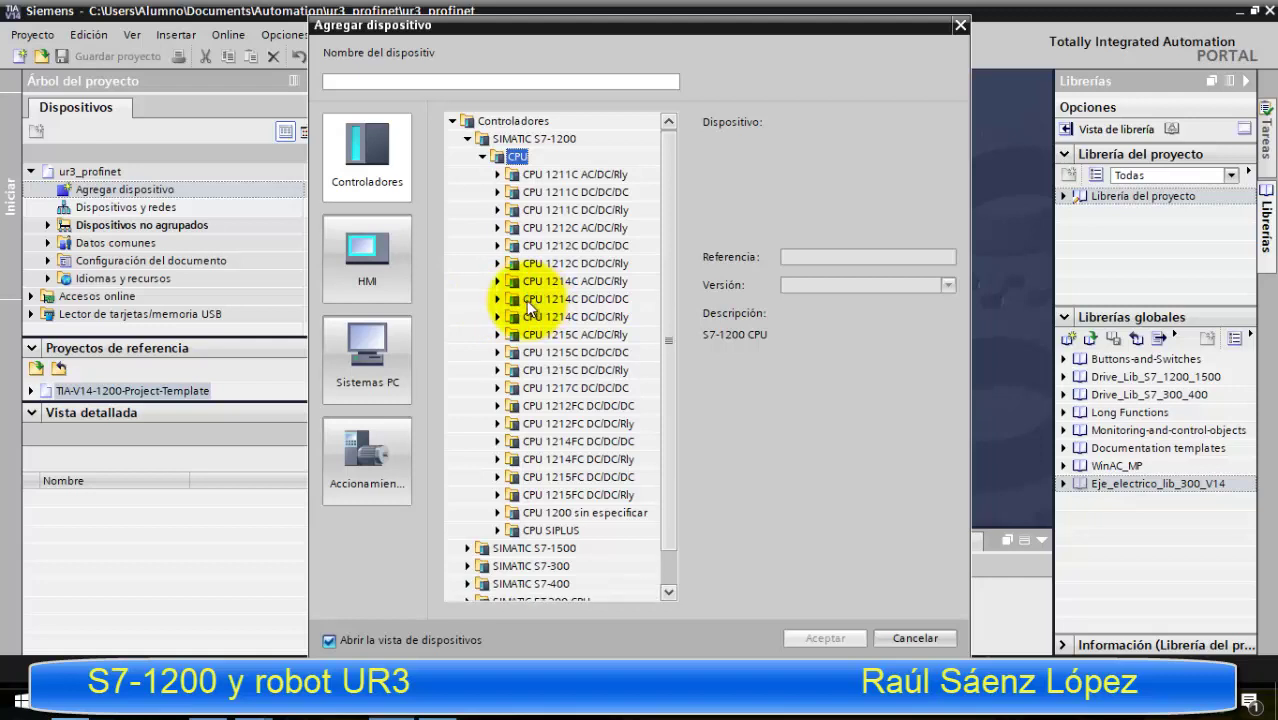
click(497, 299)
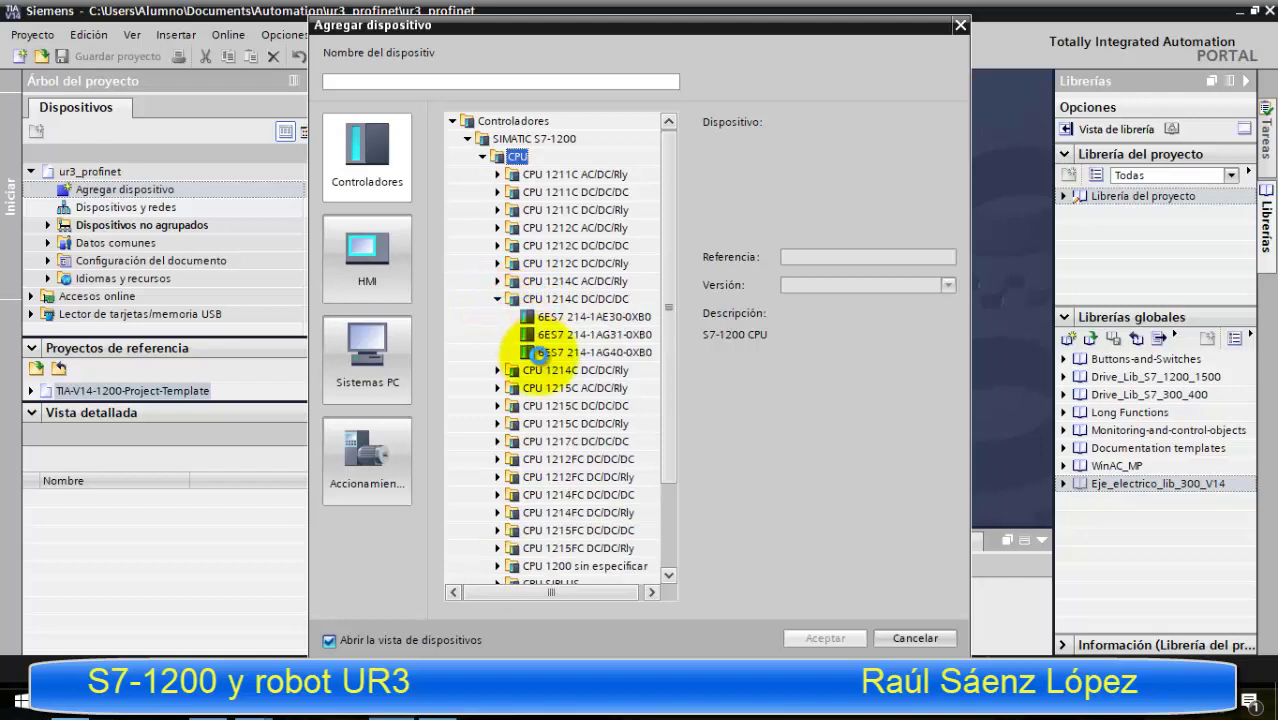
click(537, 352)
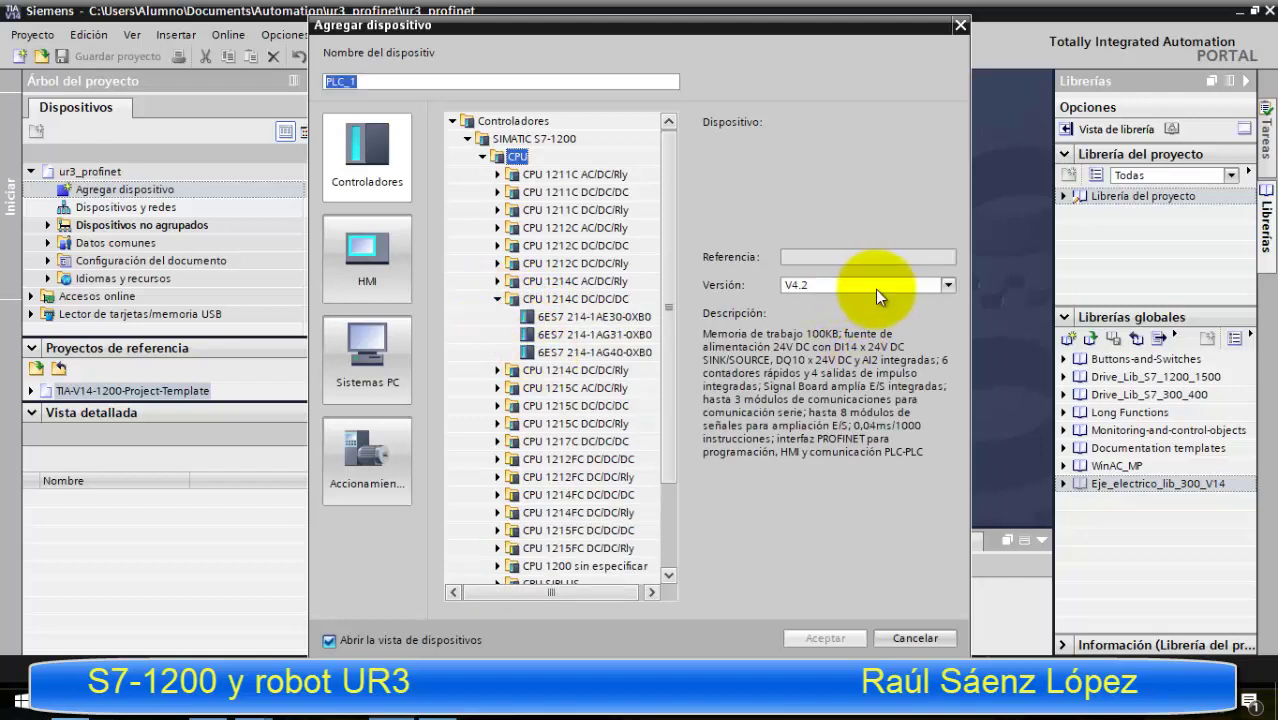
click(875, 289)
click(870, 314)
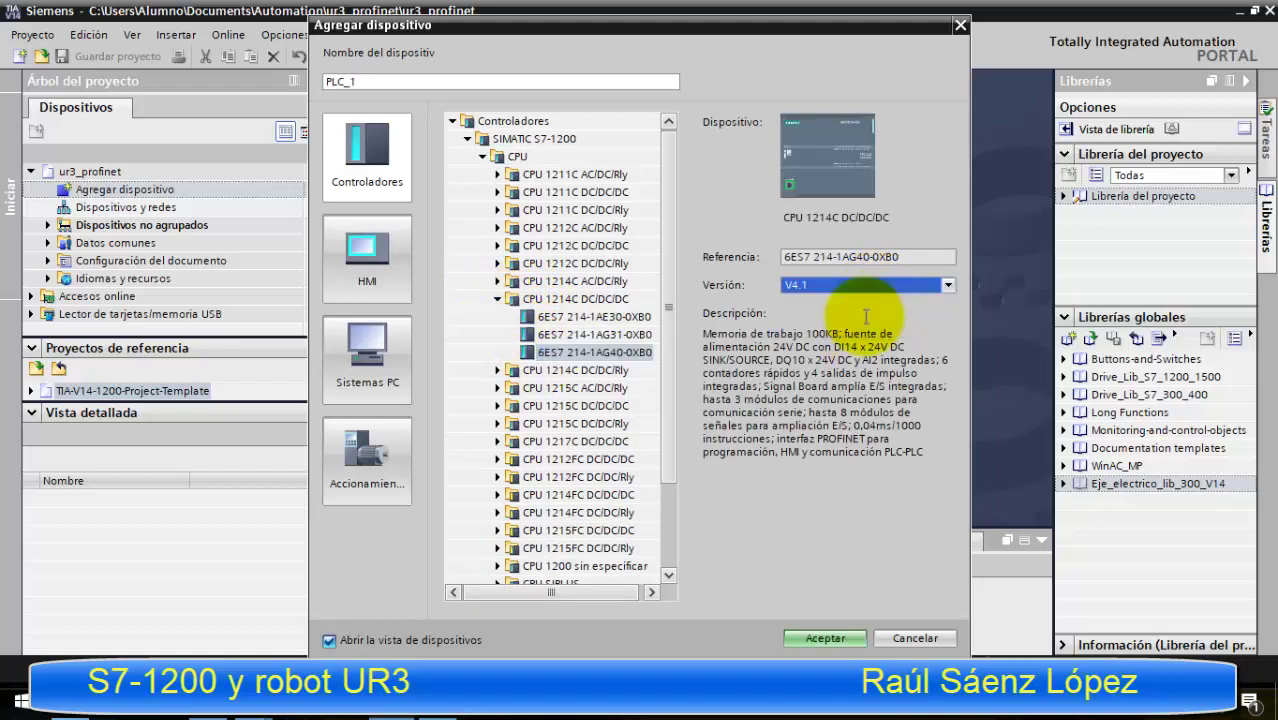
click(812, 637)
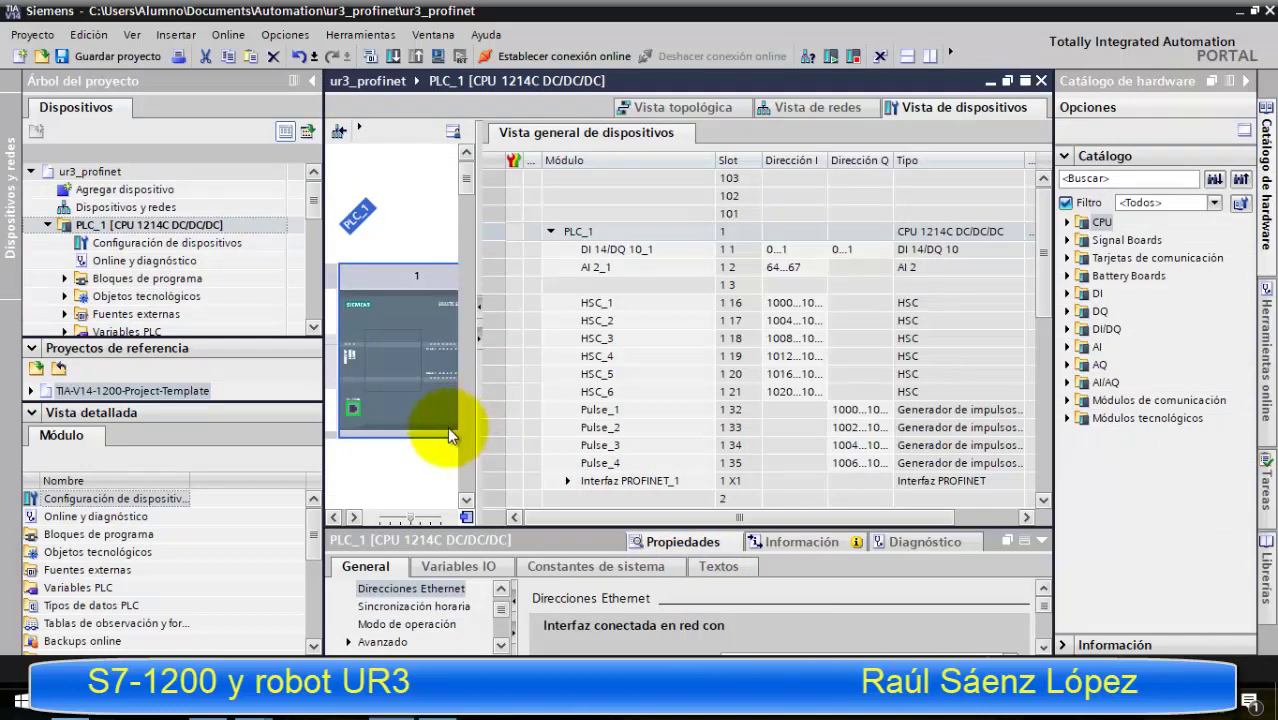
- Widen the graphical area of PLC_1's device view and open the project's network view in Dispositivos y redes
drag(482, 261, 770, 265)
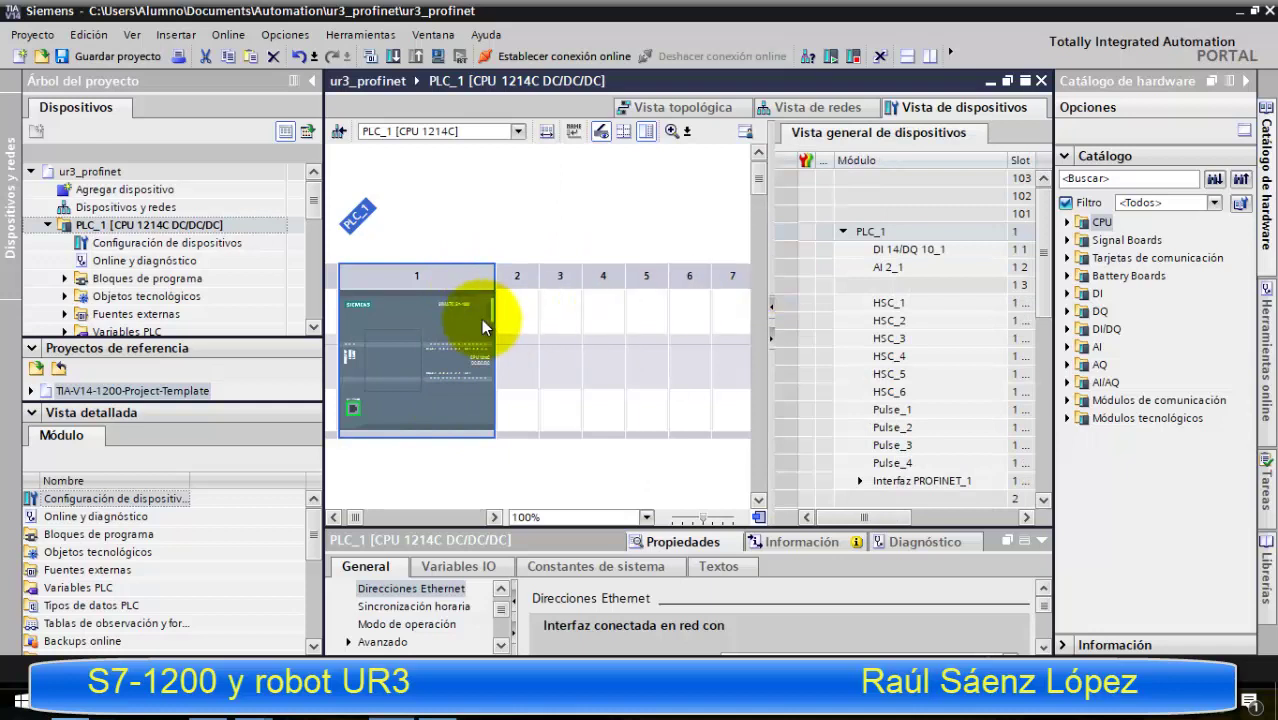
click(186, 209)
click(623, 186)
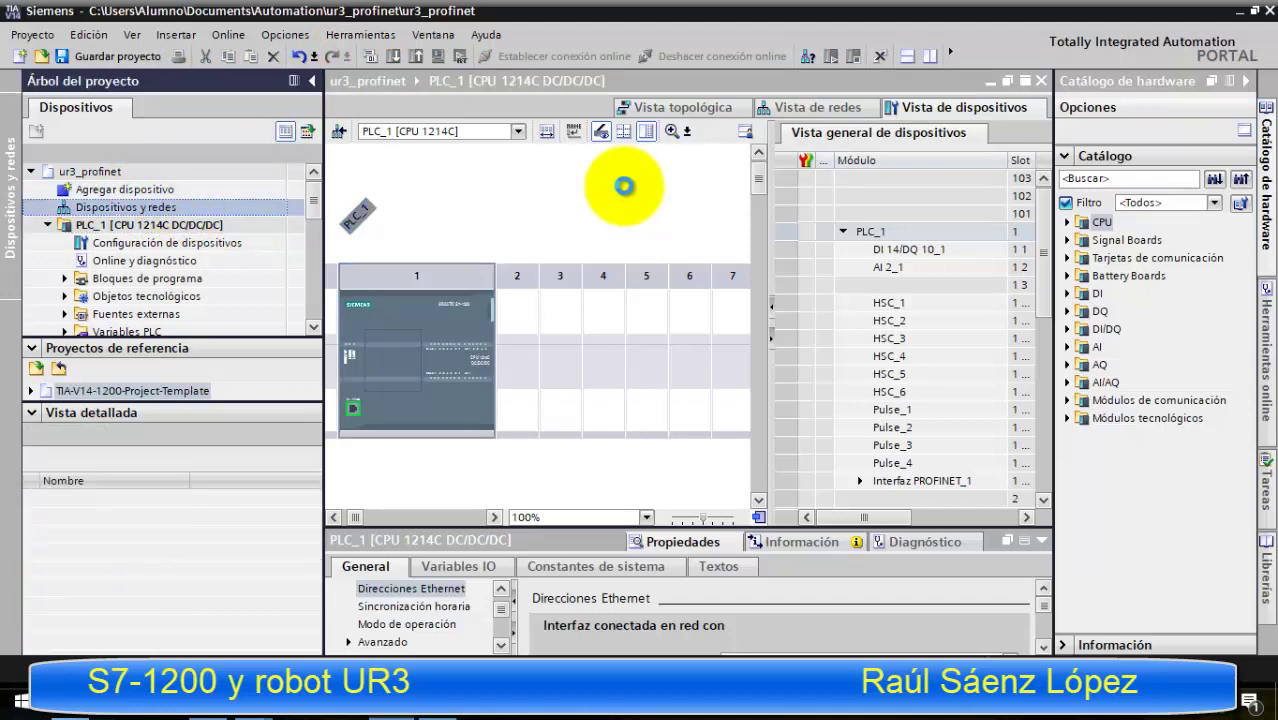
click(537, 116)
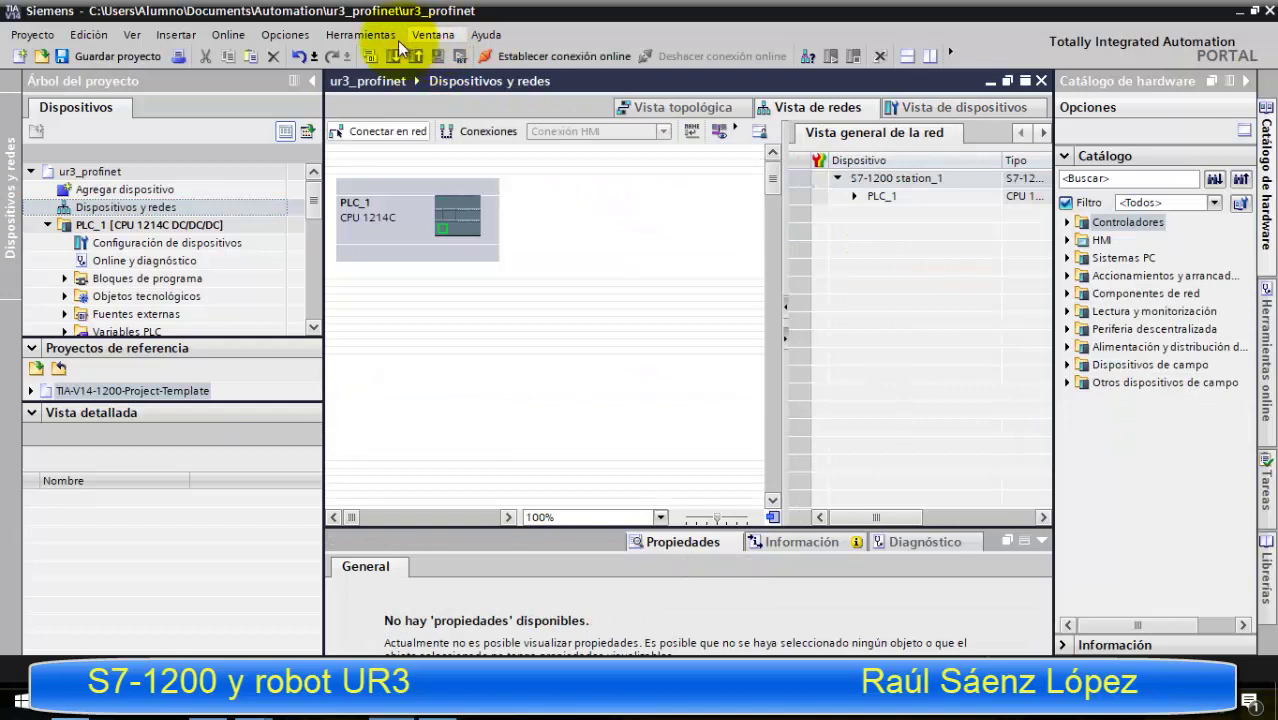
- Open the management of device description files and set the source path to H:\ur3\GSDML-V2.31-ur-UR-20160505
click(388, 38)
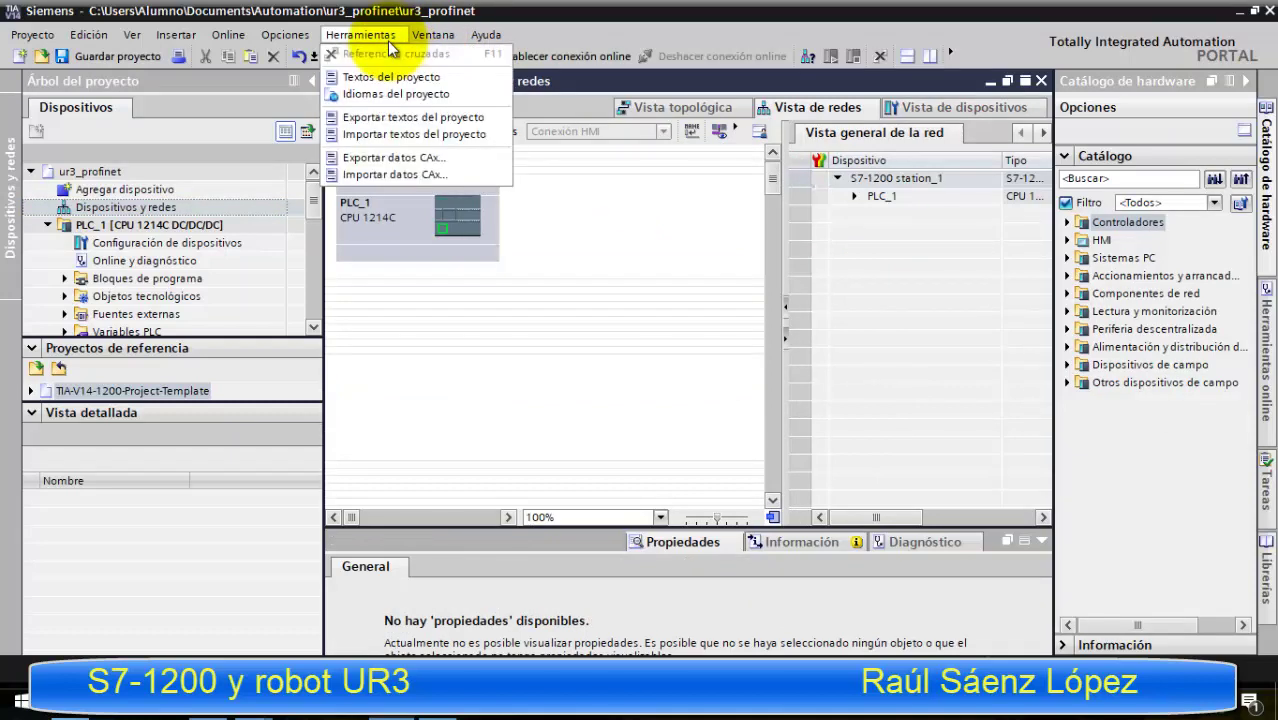
mouse_move(288, 42)
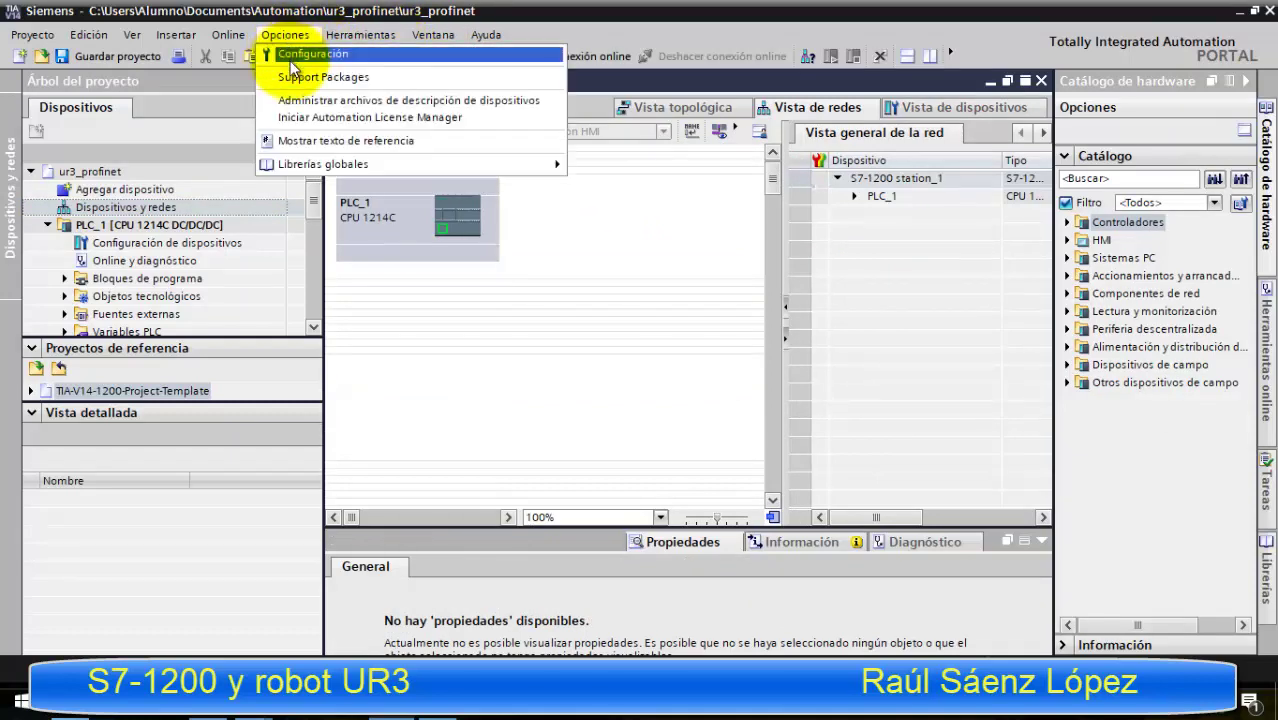
click(295, 102)
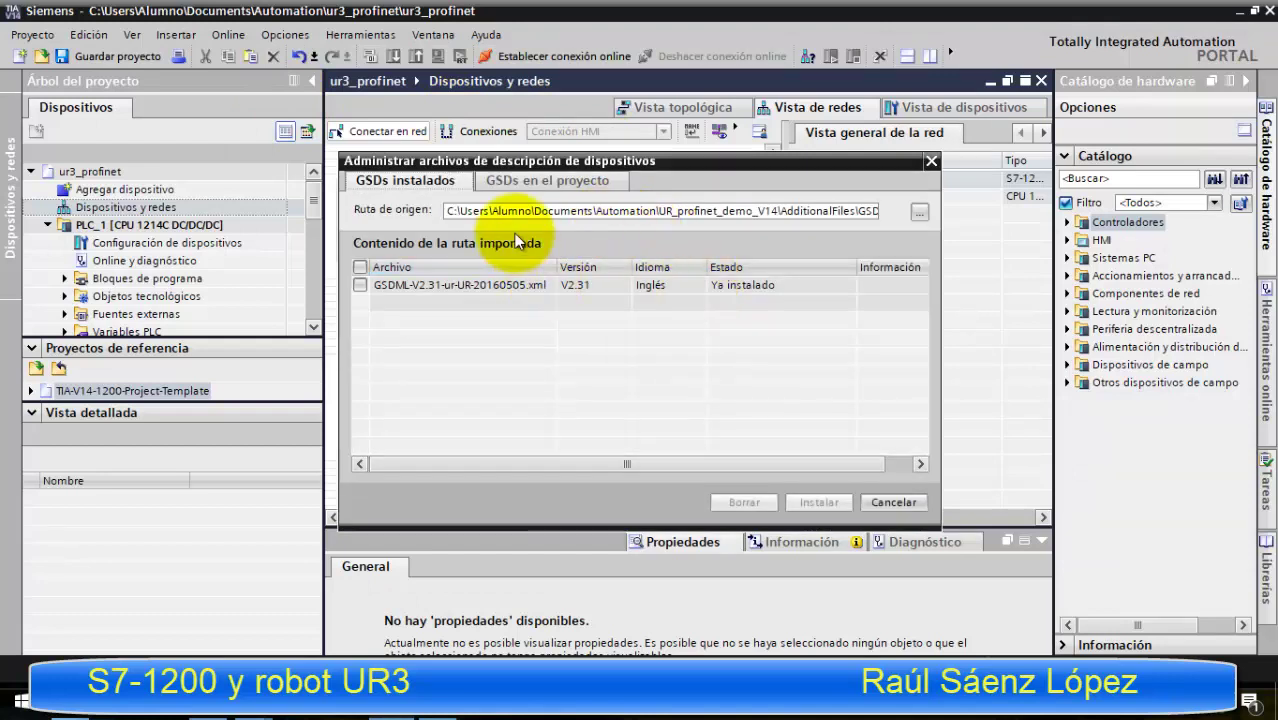
click(919, 212)
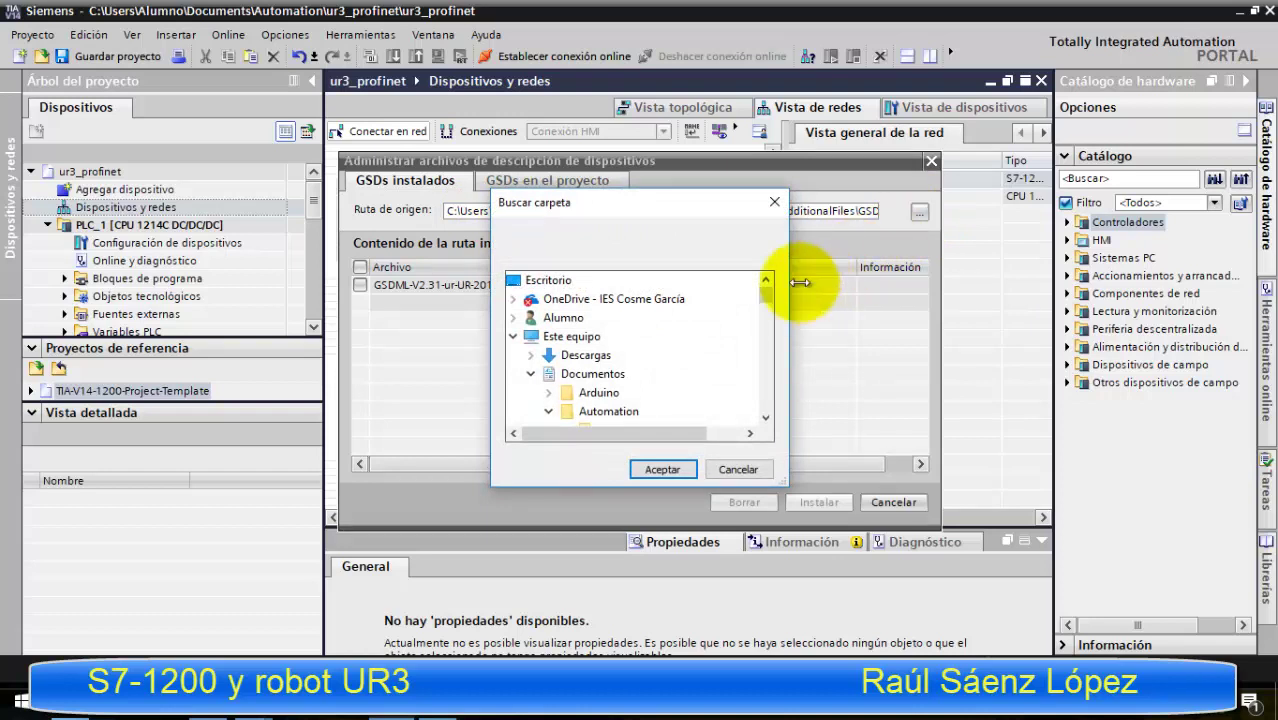
click(767, 419)
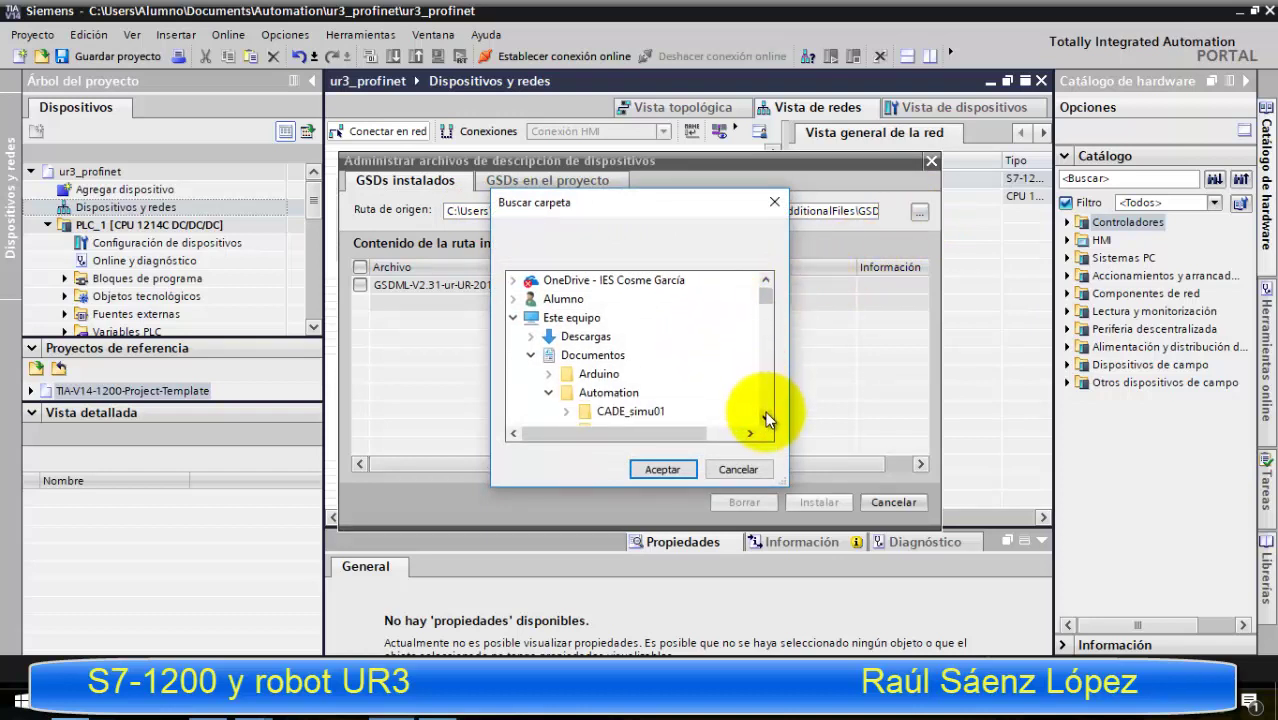
click(573, 320)
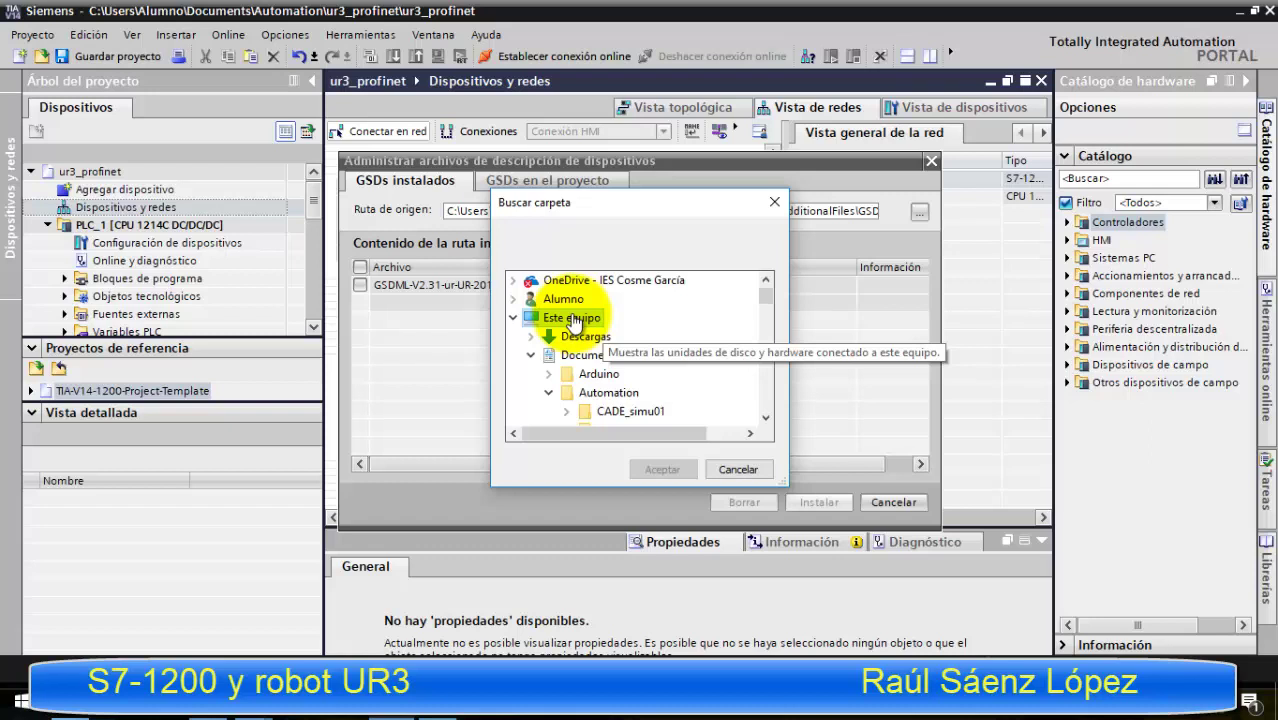
click(515, 319)
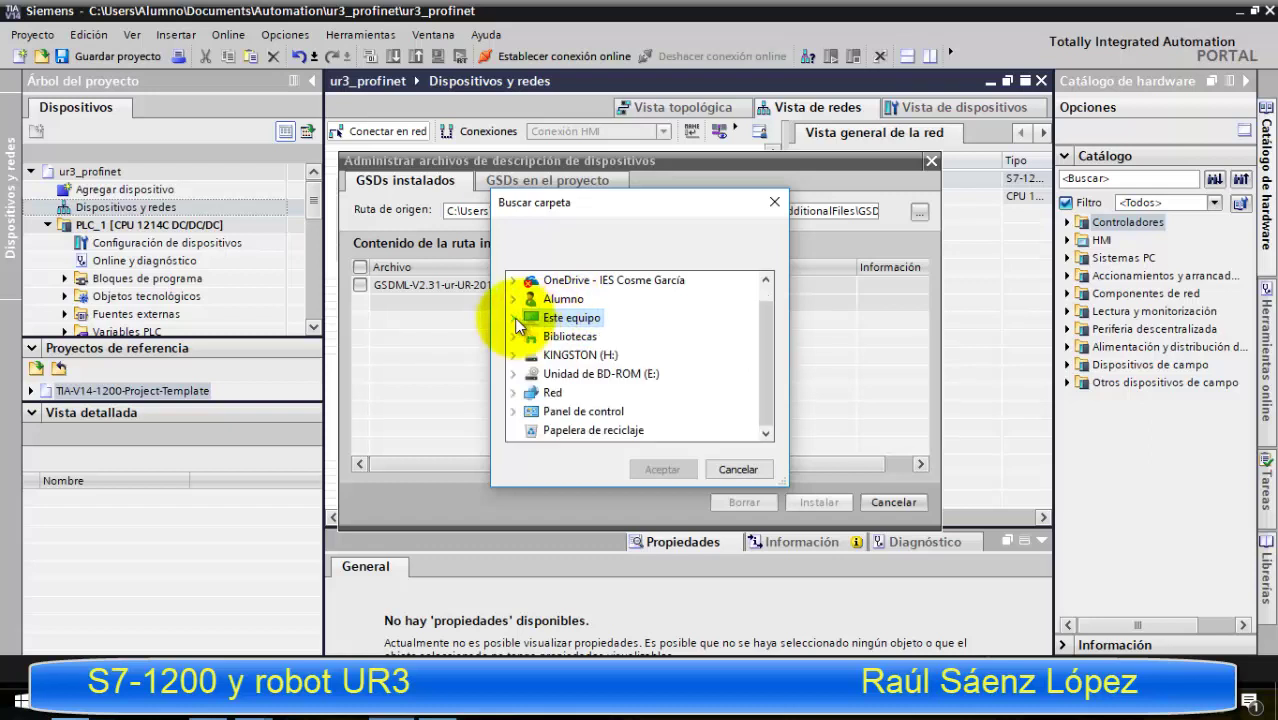
double_click(548, 356)
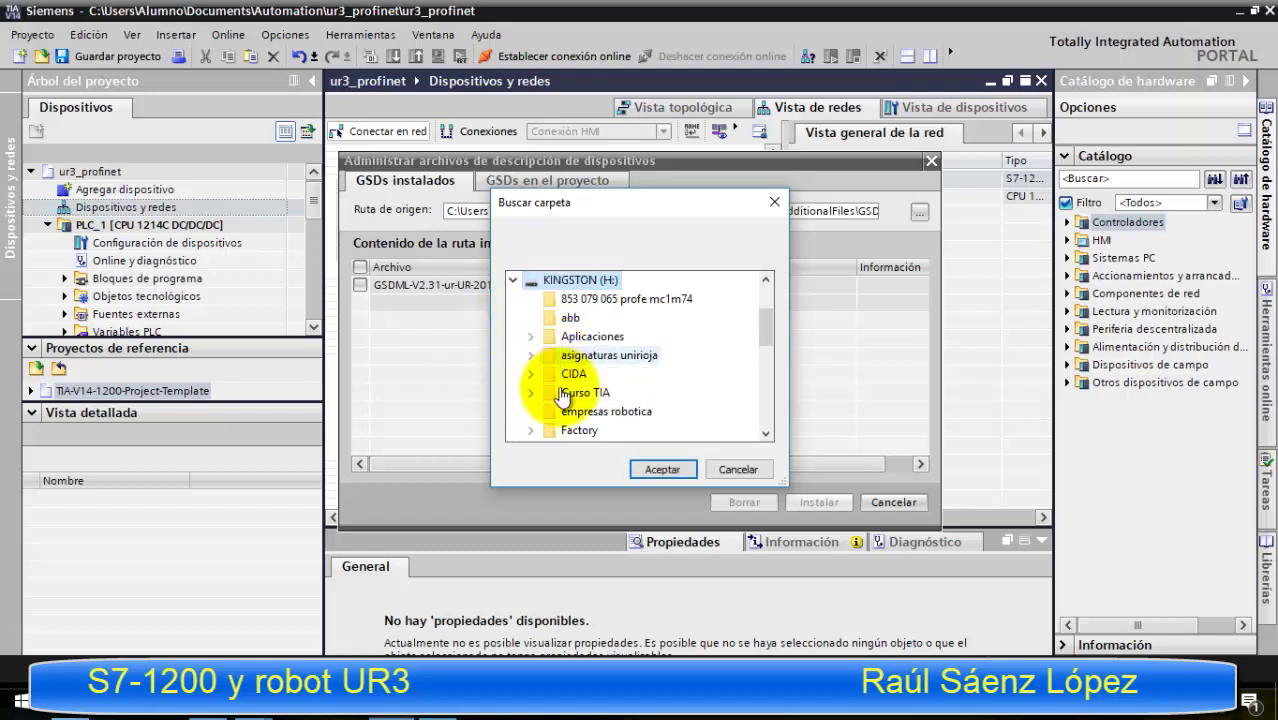
scroll(562, 396, up, 1)
scroll(560, 398, down, 5)
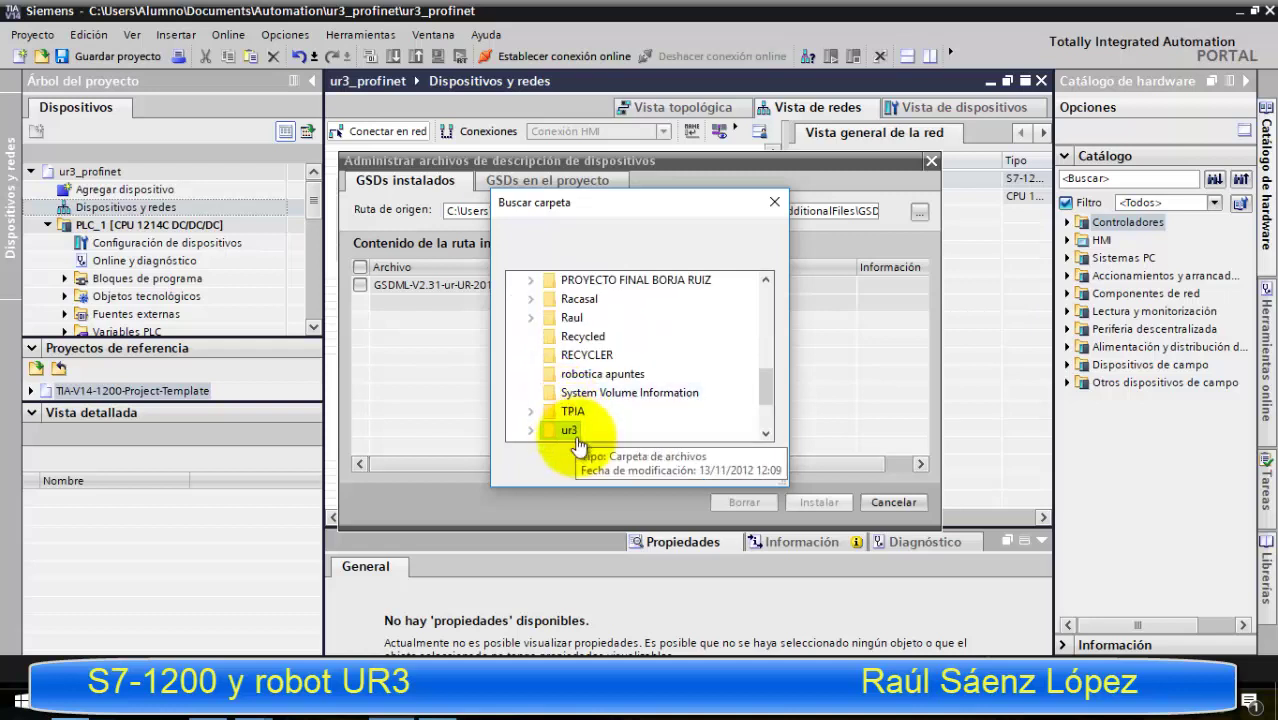
double_click(575, 436)
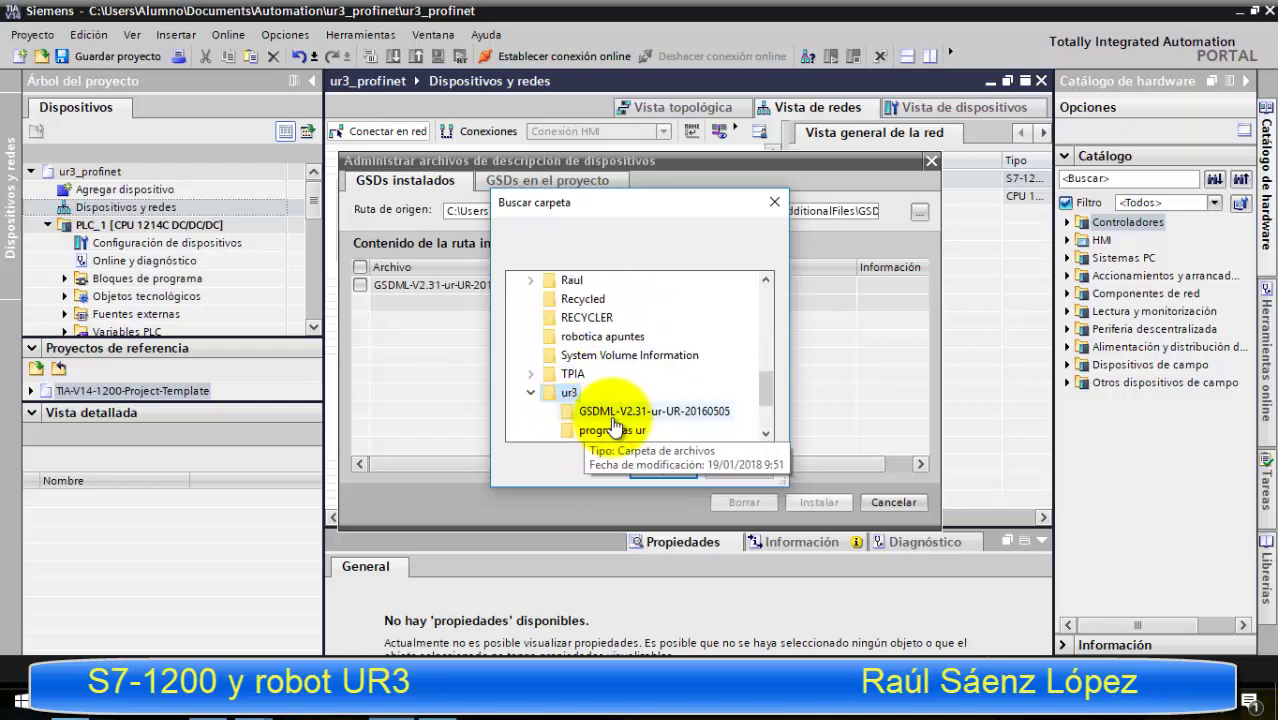
click(650, 411)
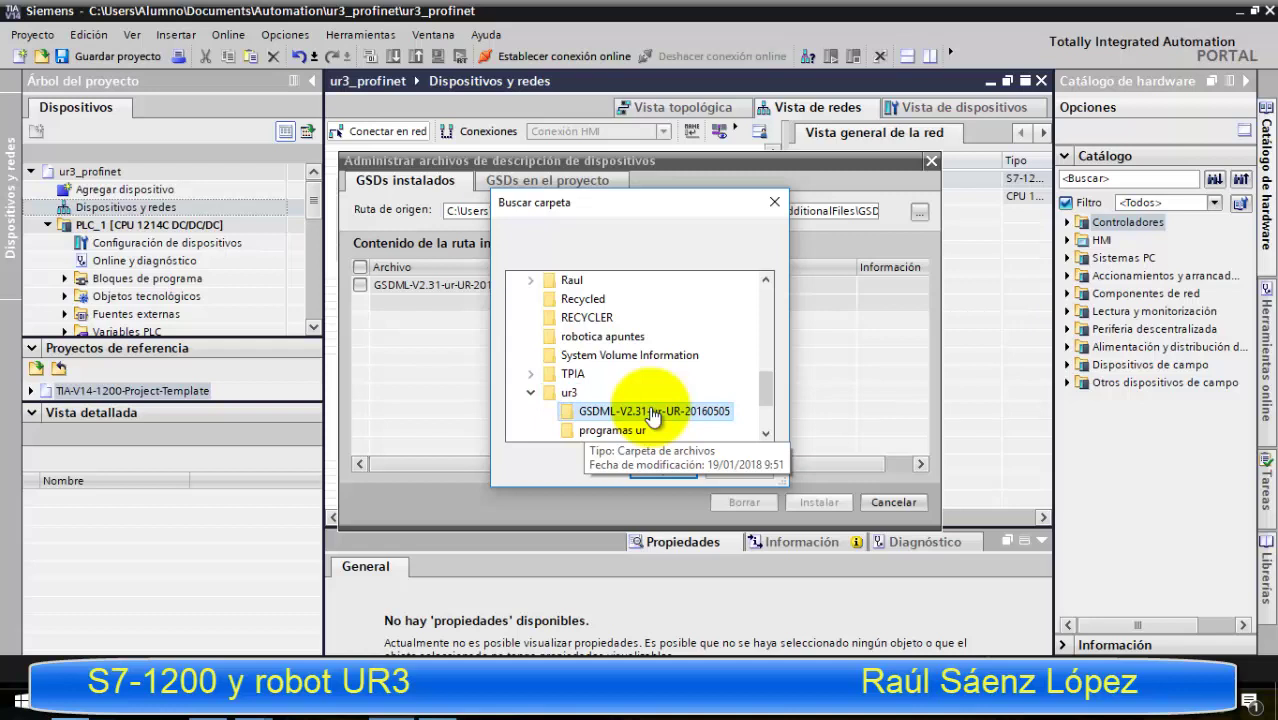
scroll(758, 424, down, 1)
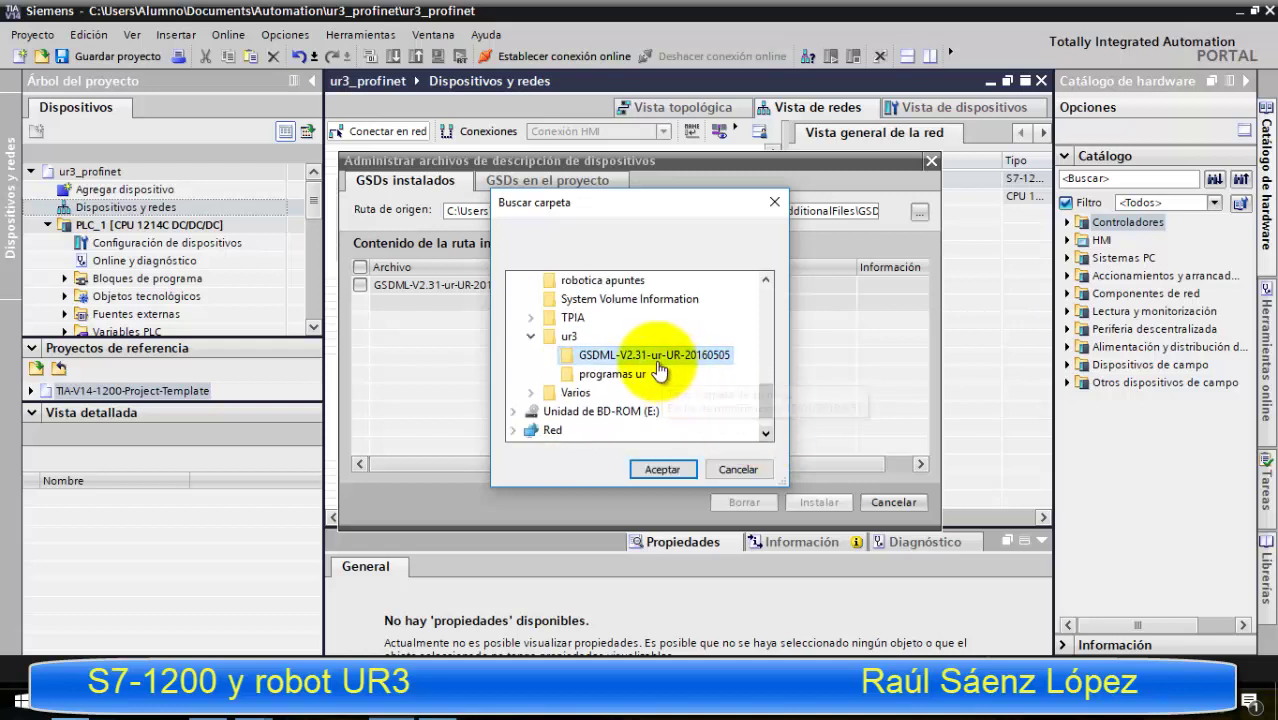
click(647, 468)
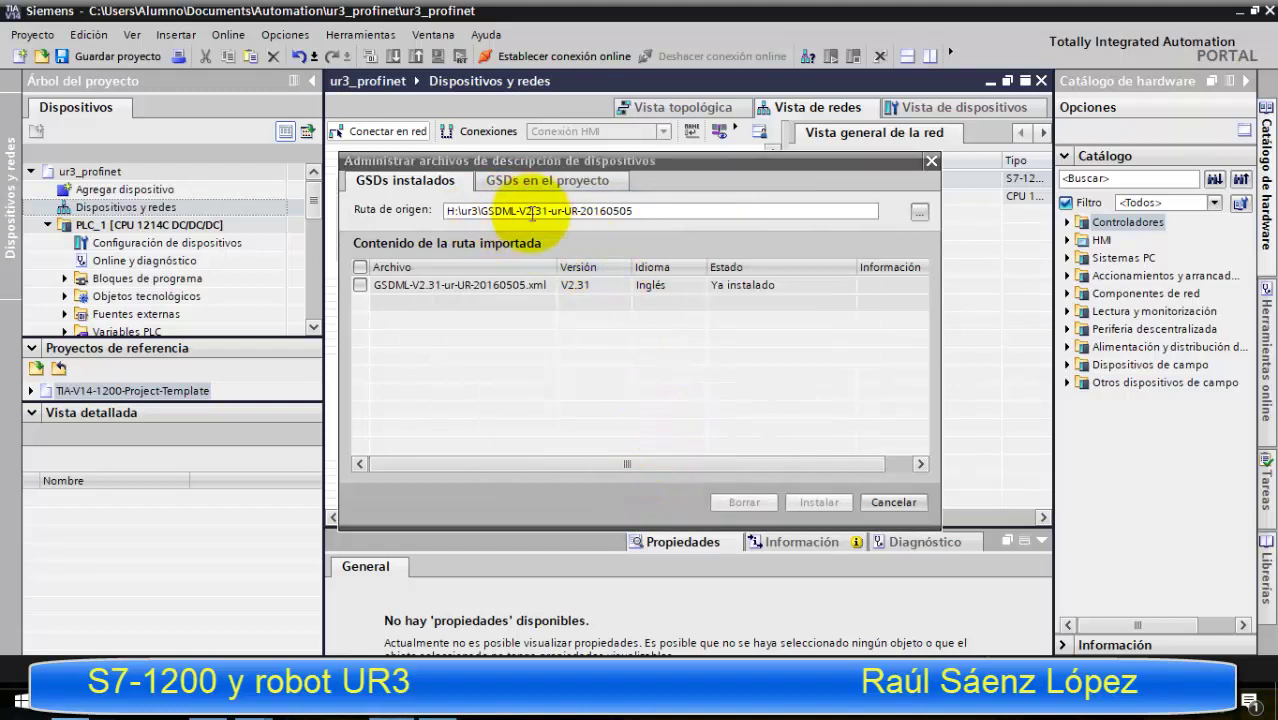
- Try to install the GSDML-V2.31-ur-UR-20160505.xml file and close the installation result
click(361, 285)
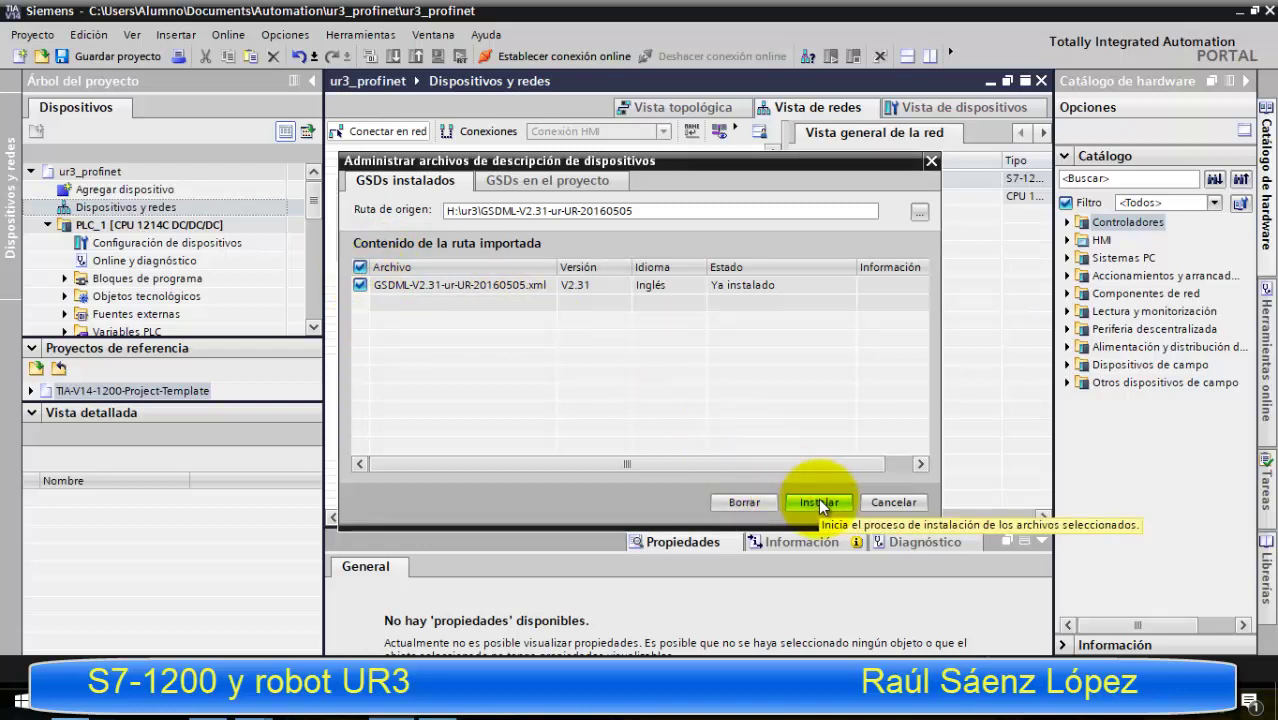
click(820, 504)
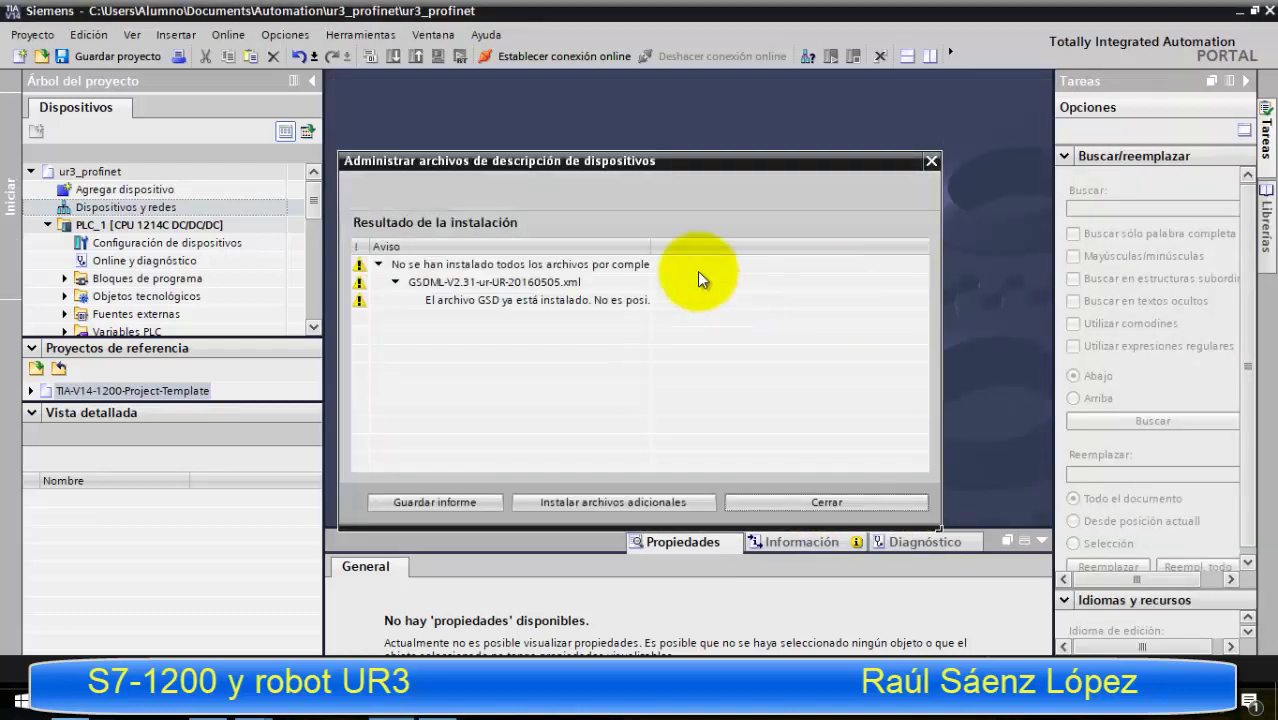
click(786, 494)
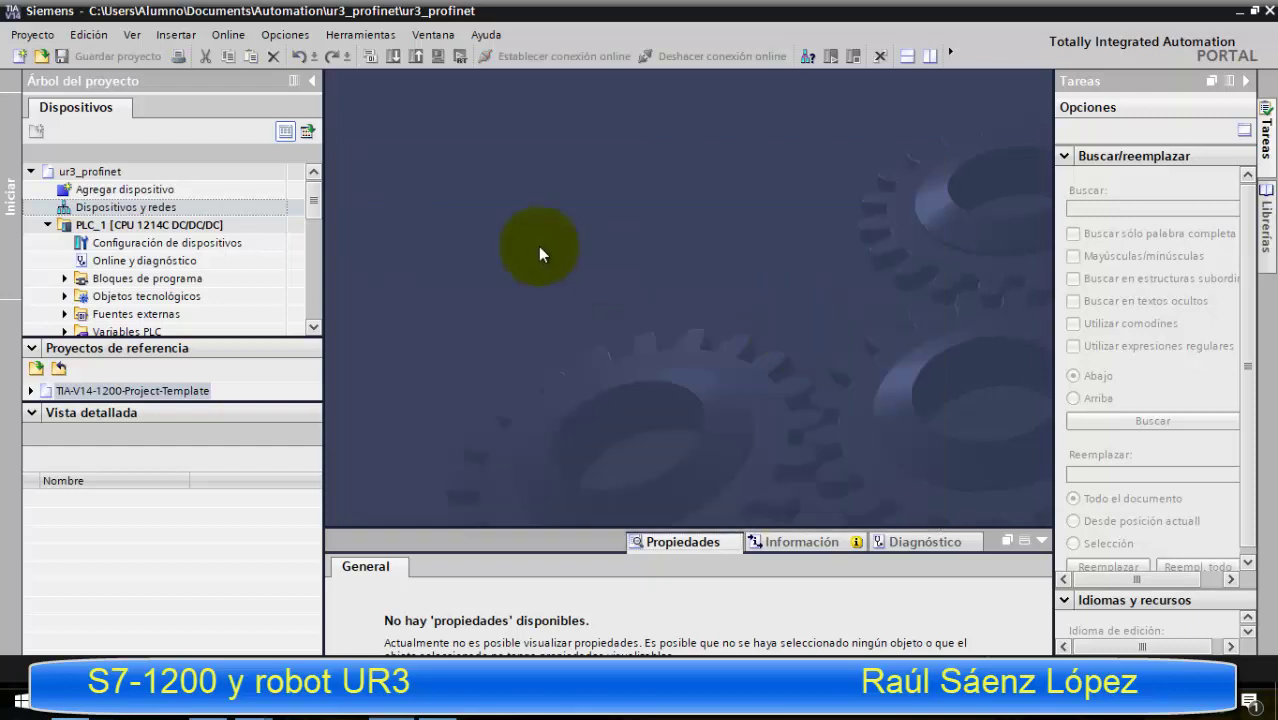
- Insert the Universal Robots A/S collaborative robot V1.0 from the PROFINET IO field devices beside PLC_1 in the network view, and open its device view
double_click(151, 209)
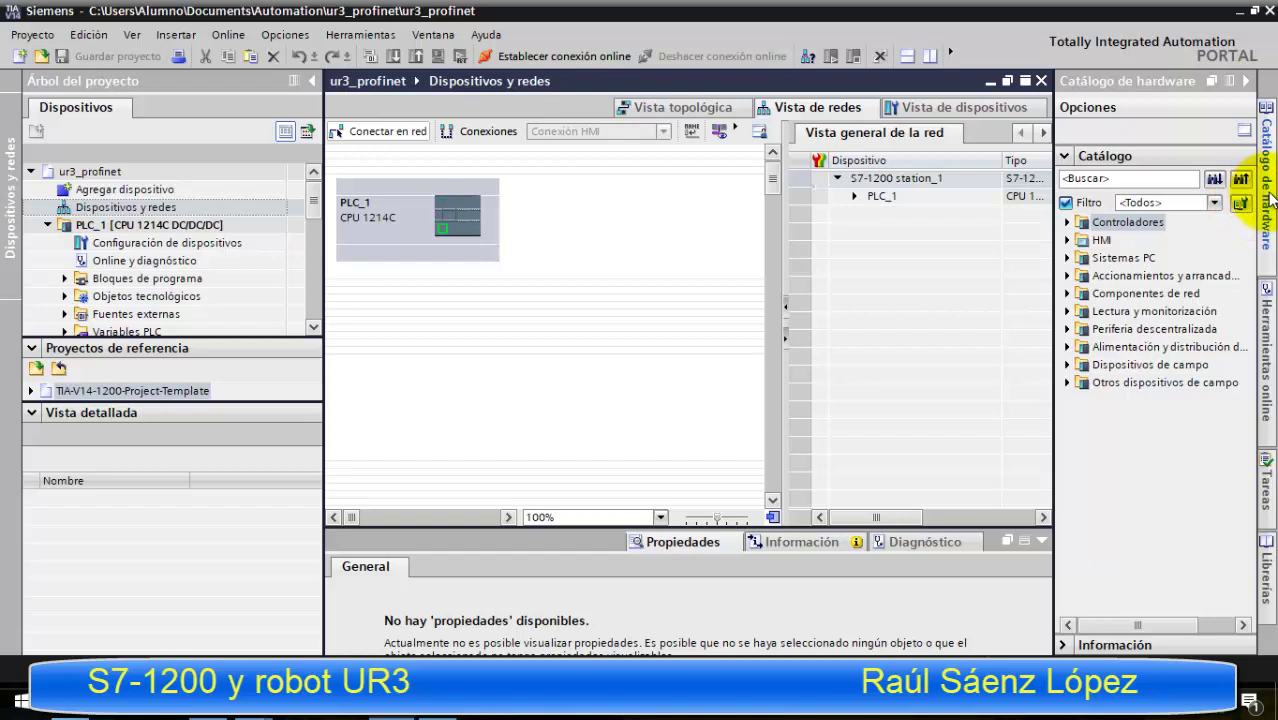
click(1068, 382)
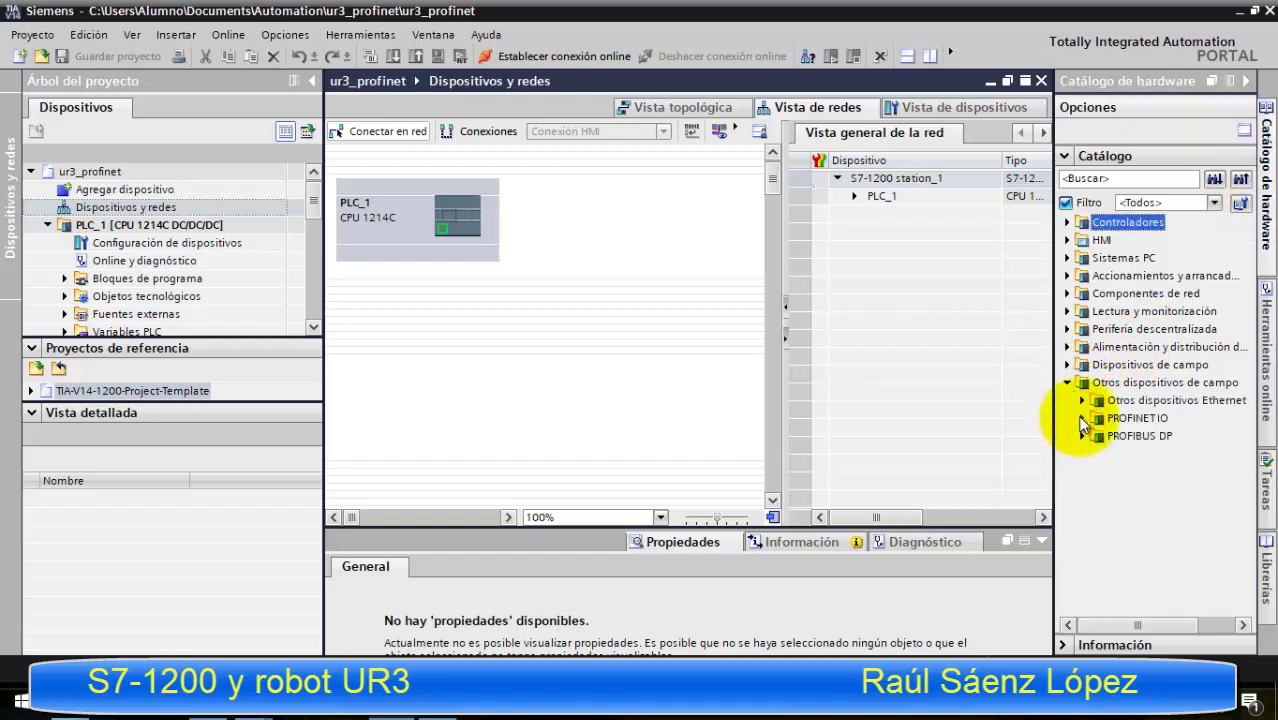
click(1082, 419)
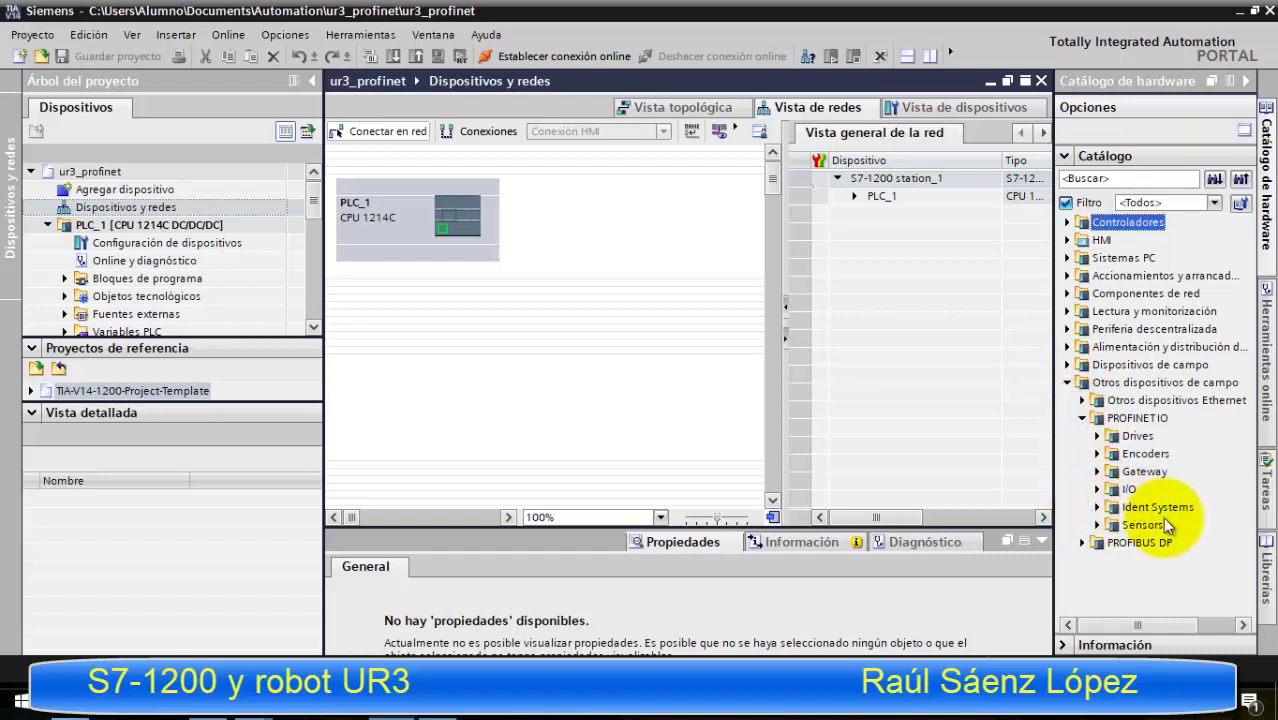
click(1099, 489)
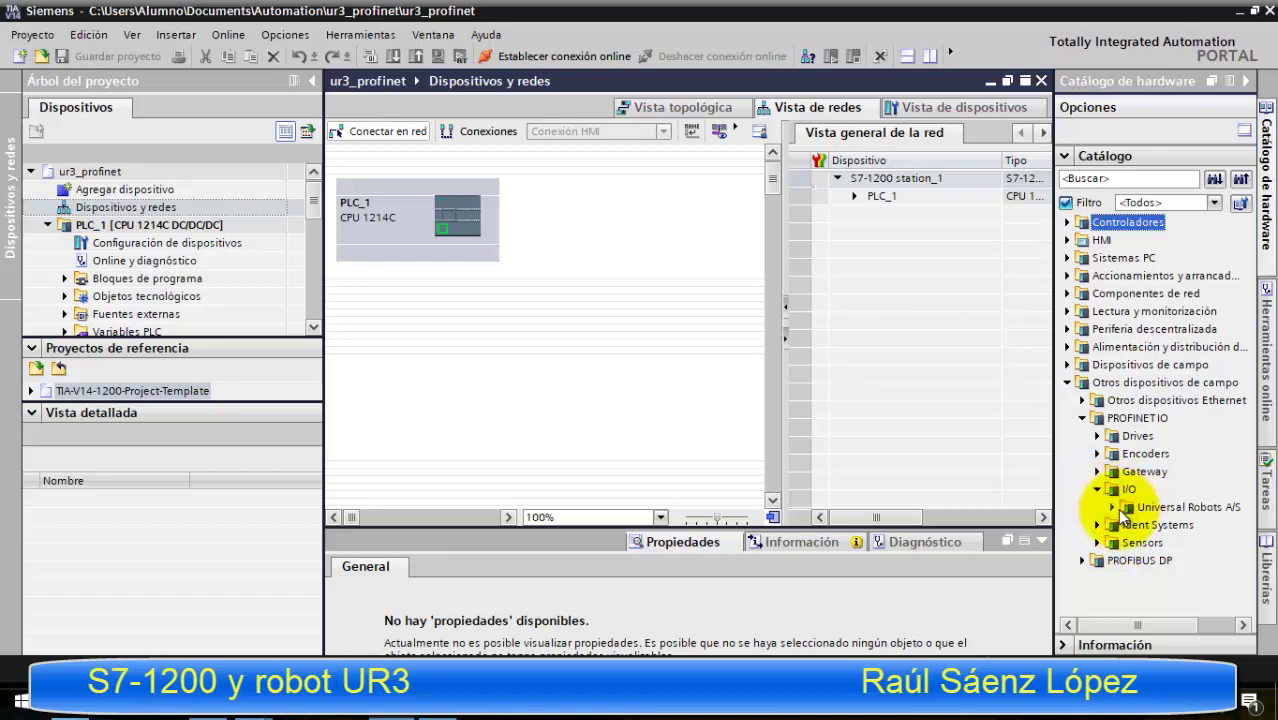
click(1114, 507)
click(1133, 525)
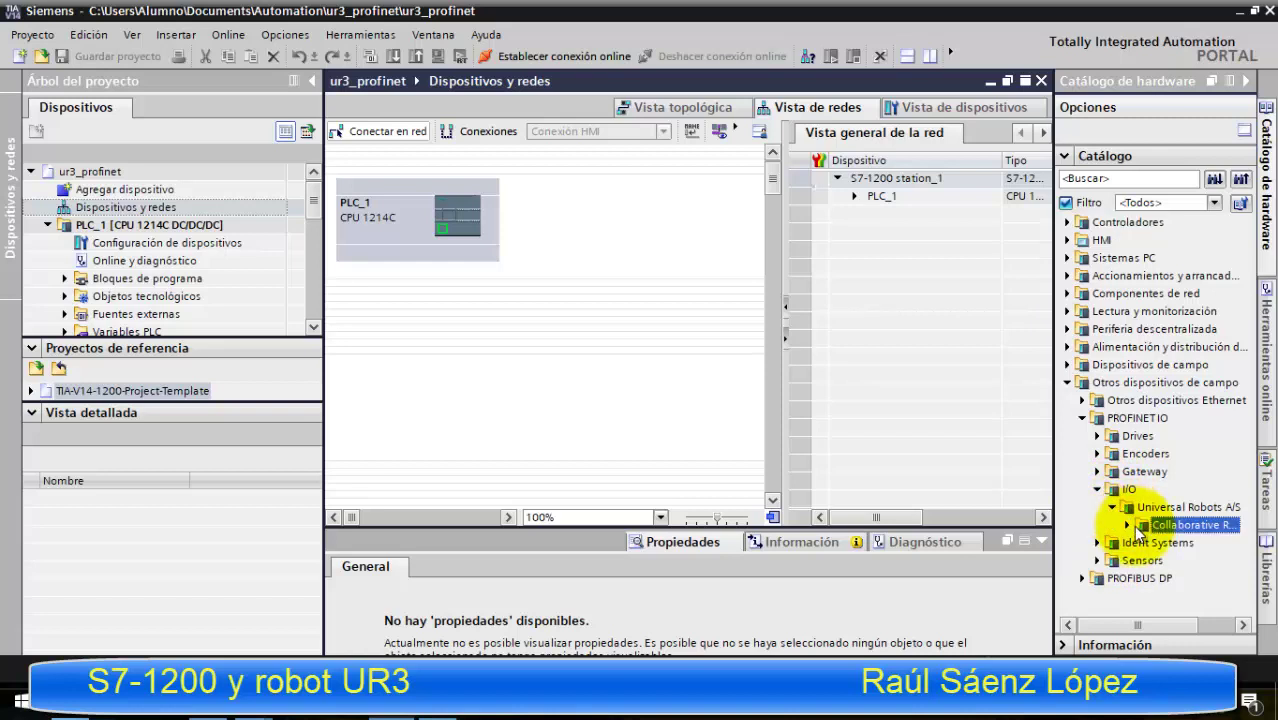
double_click(1133, 525)
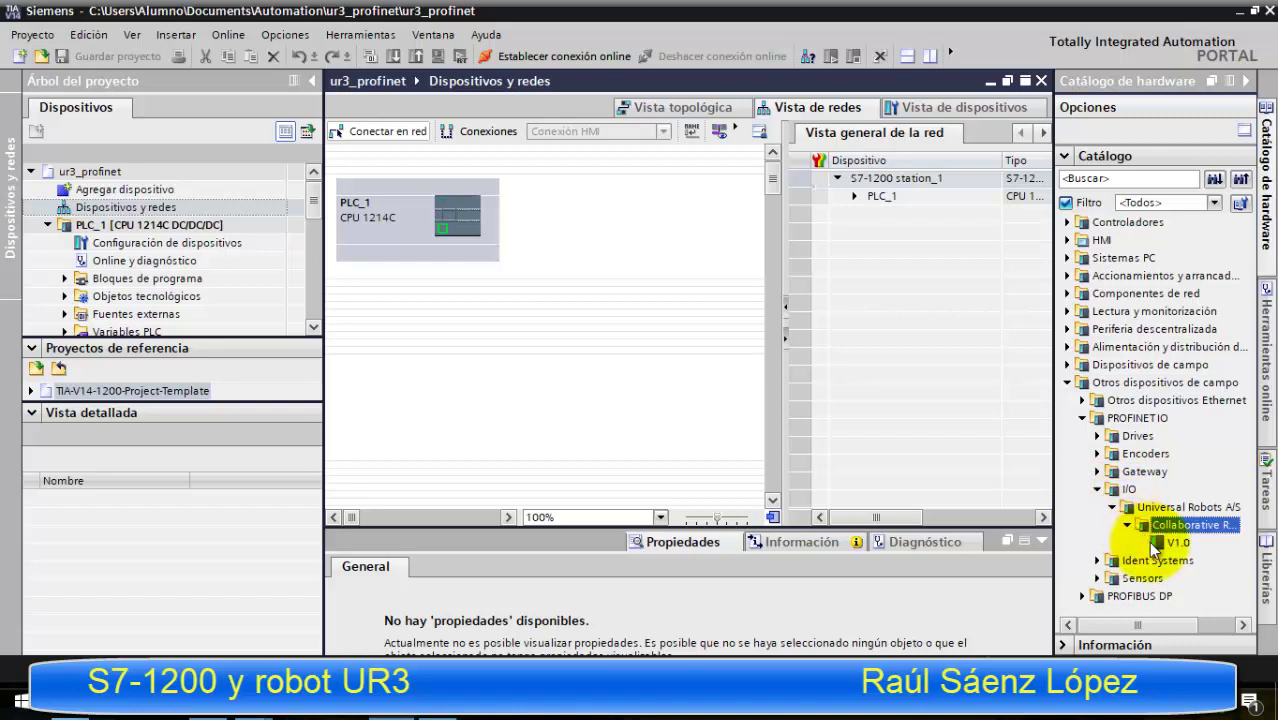
drag(1155, 542, 675, 274)
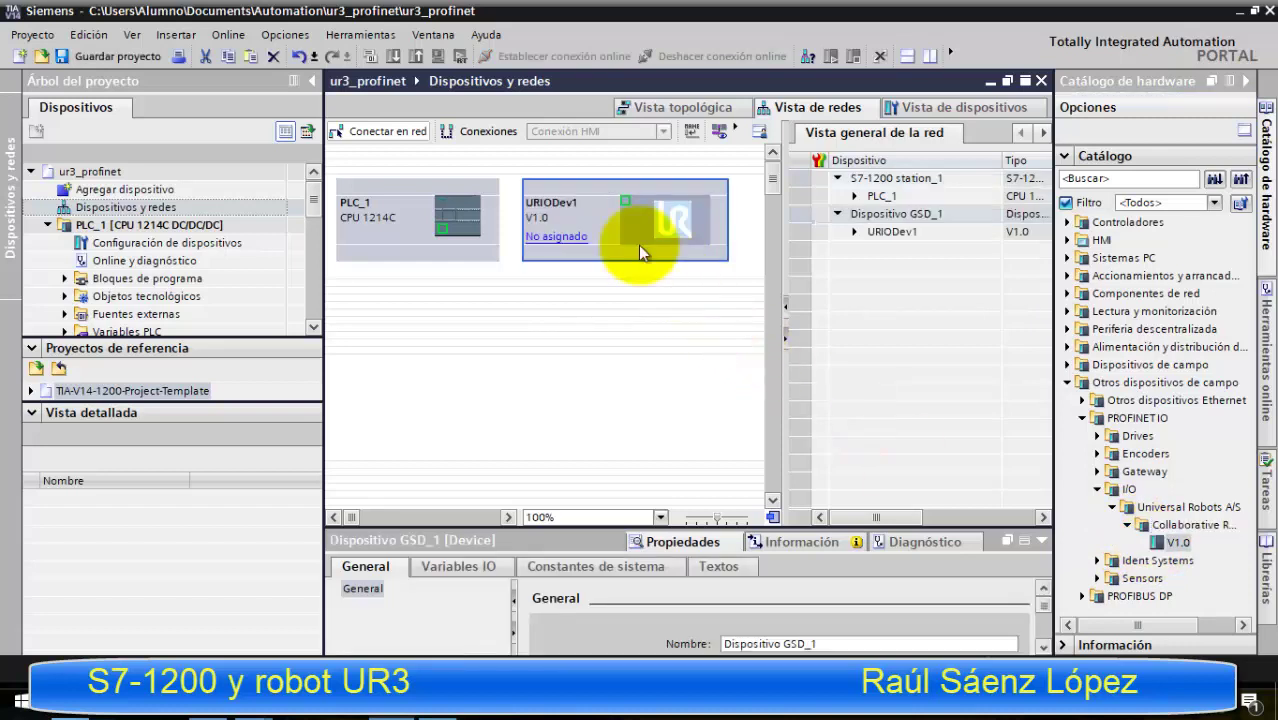
click(641, 212)
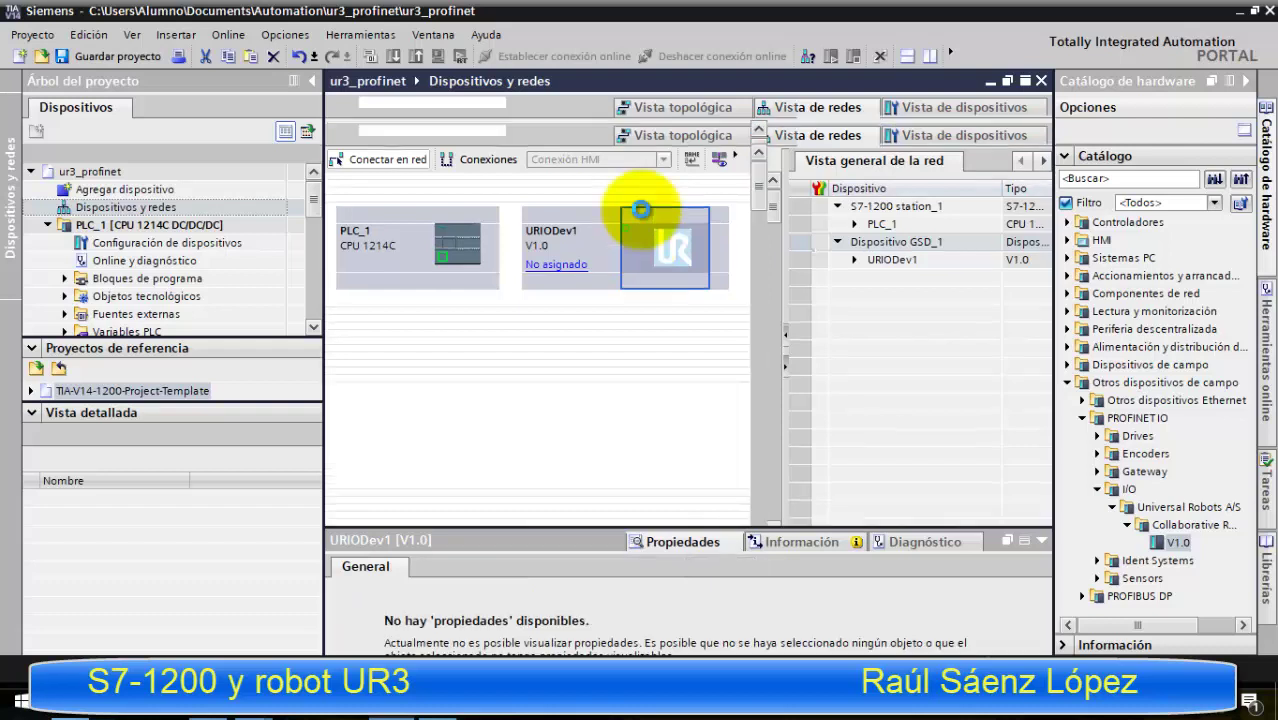
double_click(640, 212)
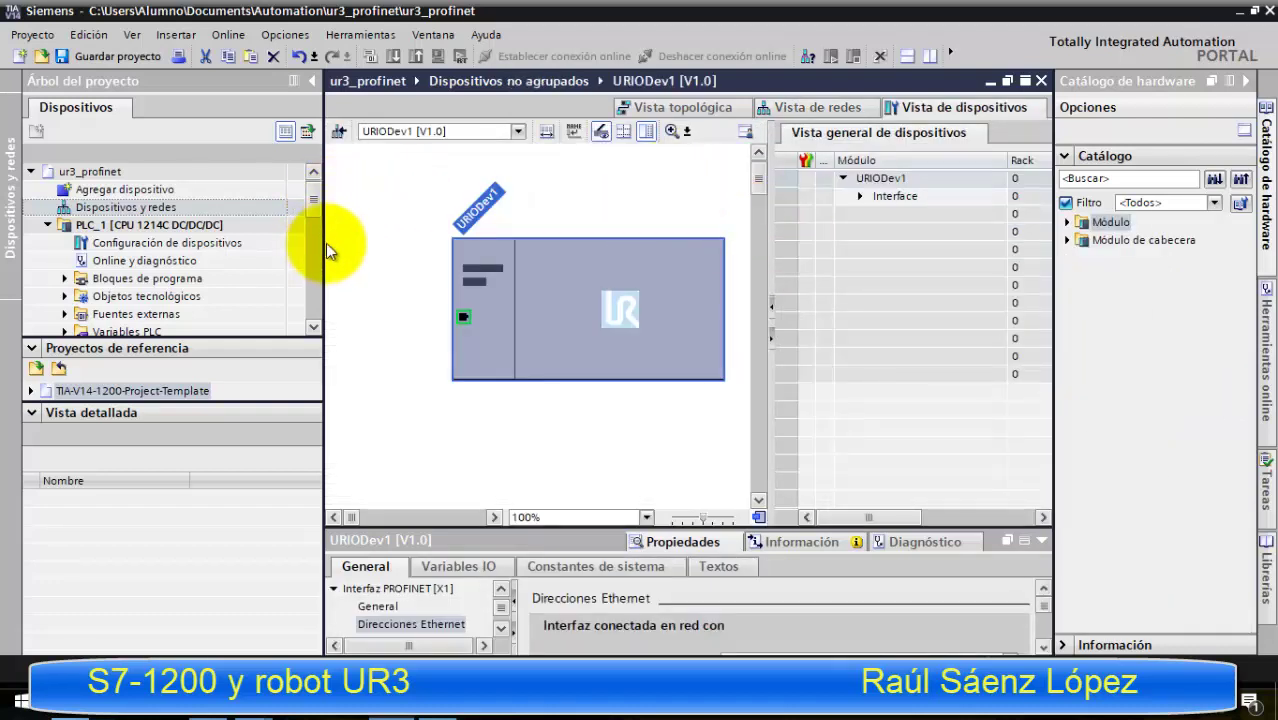
- Widen URIODev1's device overview and insert the 1_T2O State, 10_O2T General Purpose Registers 2, 2_T2O IO, 3_T2O Joints and 4_T2O TCP modules
drag(324, 247, 206, 243)
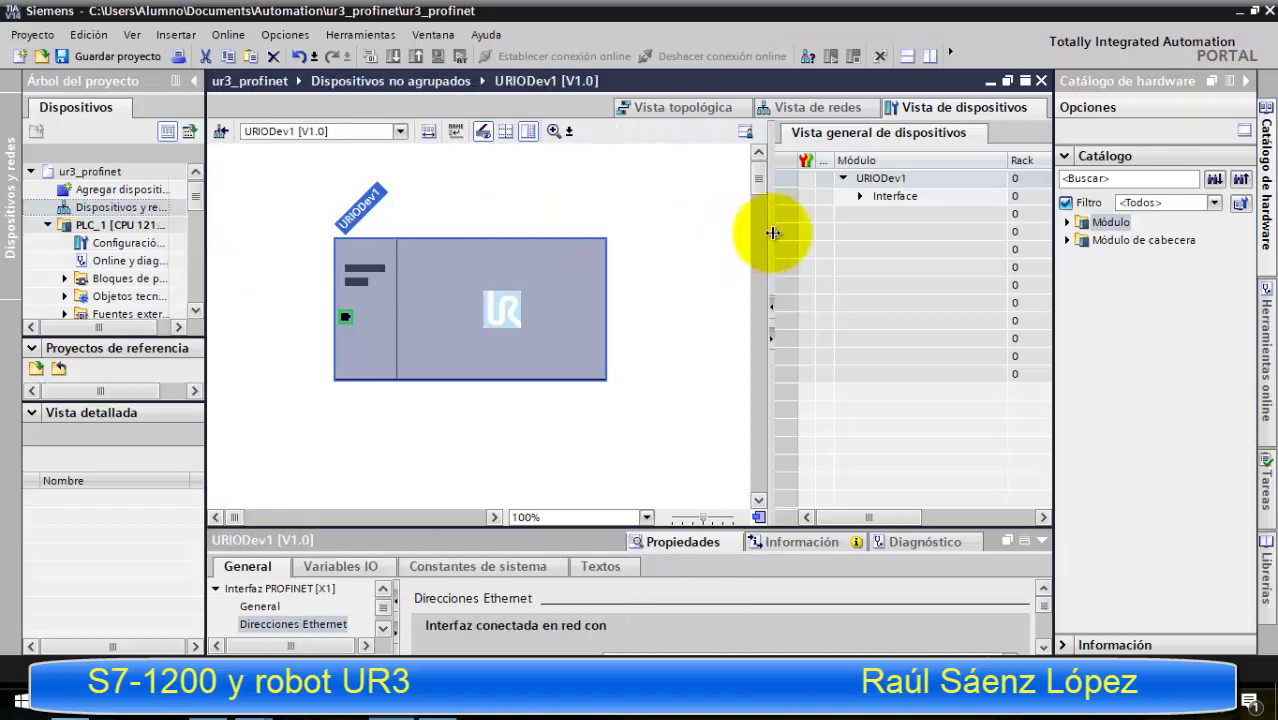
drag(774, 233, 661, 228)
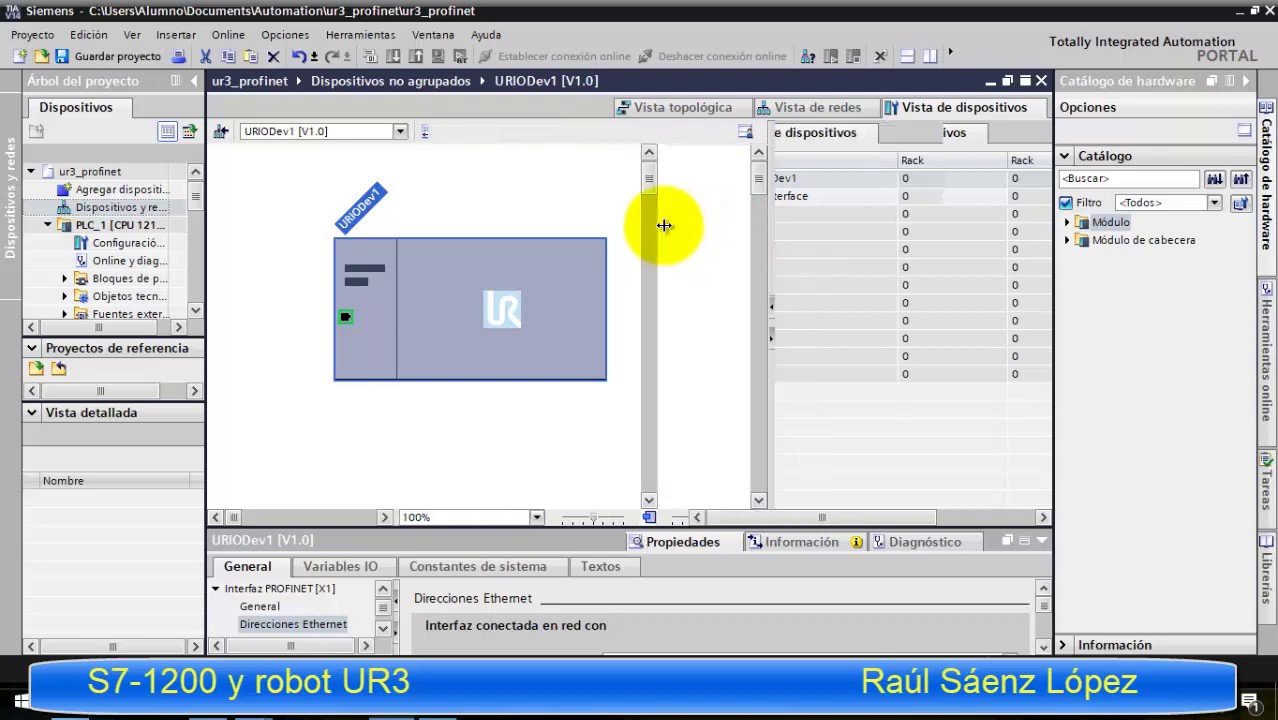
click(1074, 223)
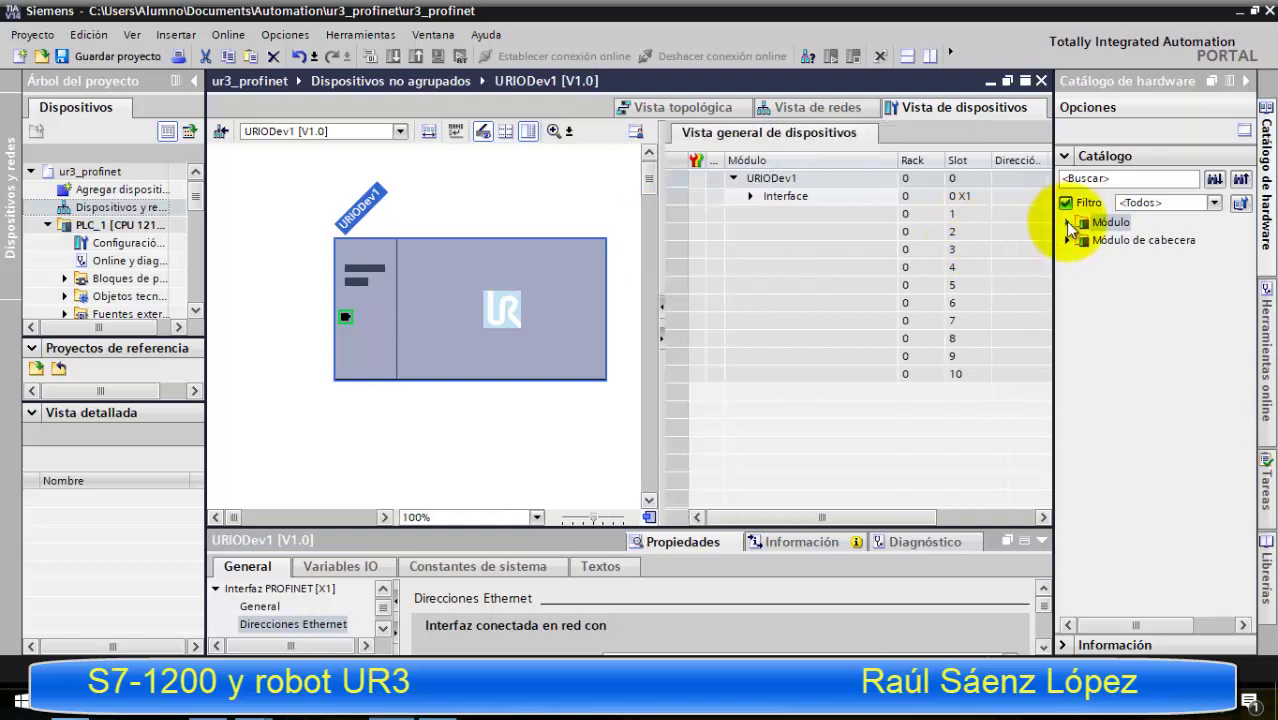
click(1067, 222)
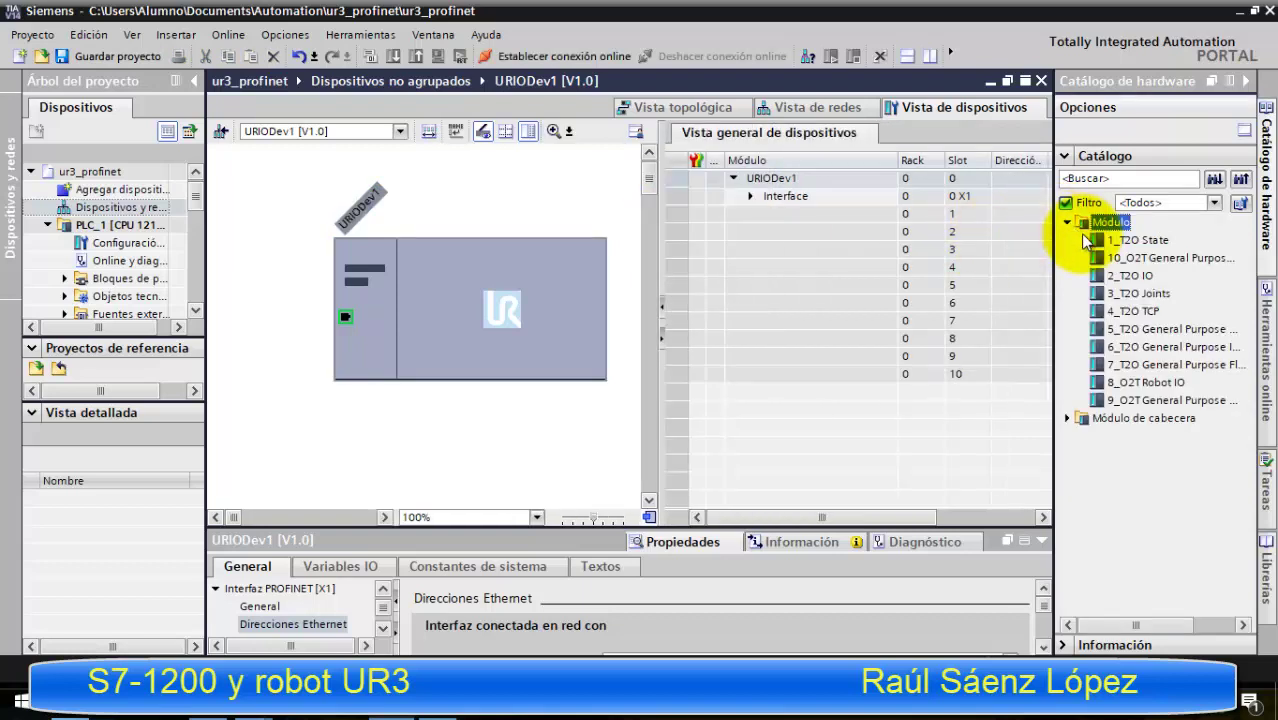
click(1107, 243)
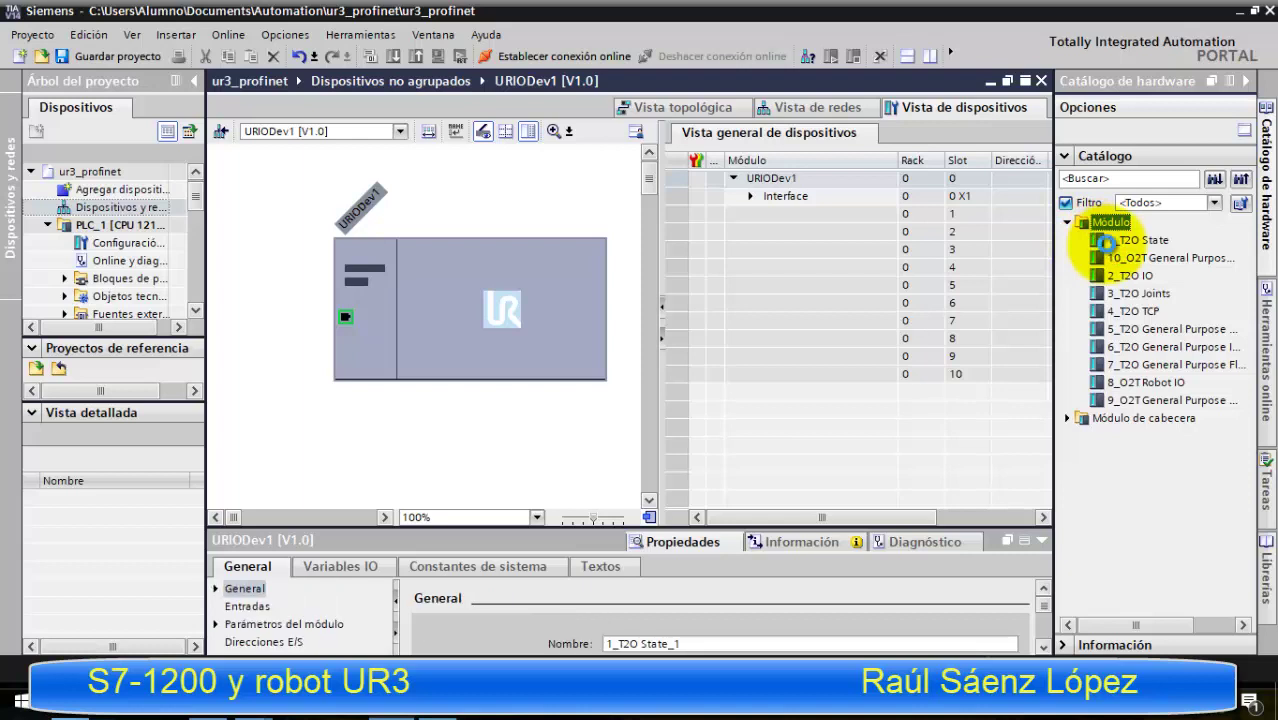
double_click(1104, 258)
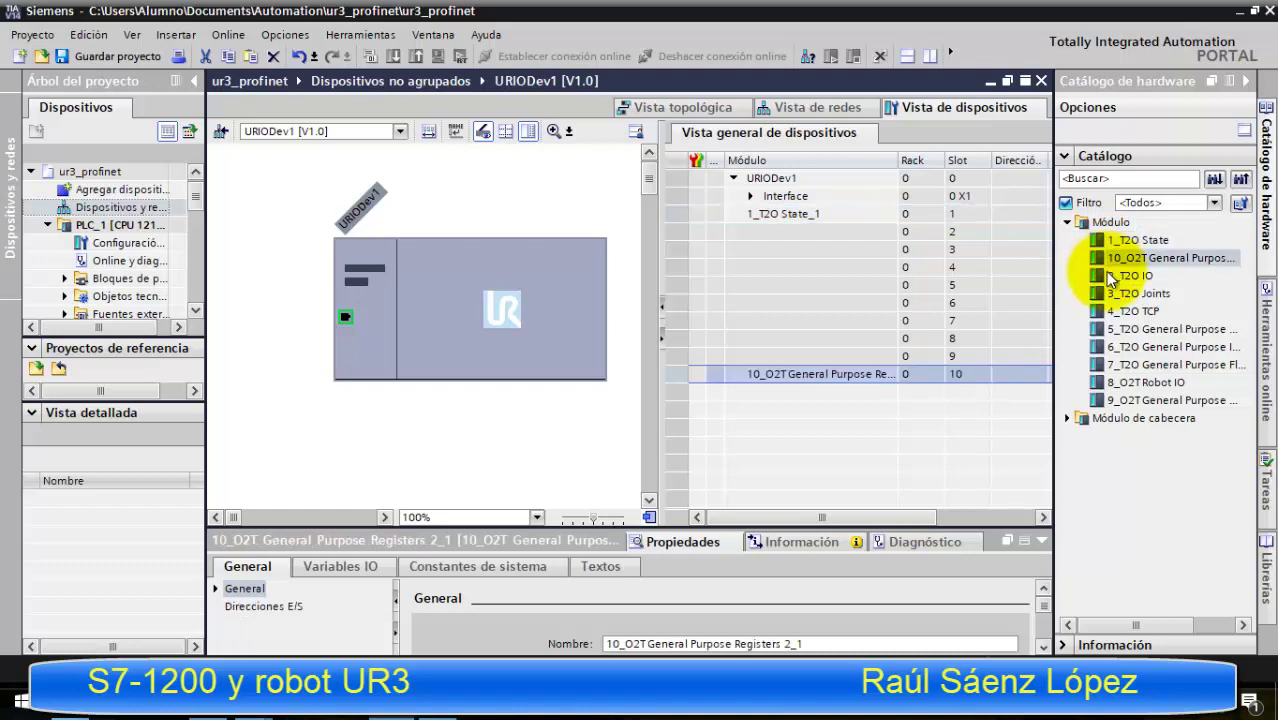
double_click(1104, 276)
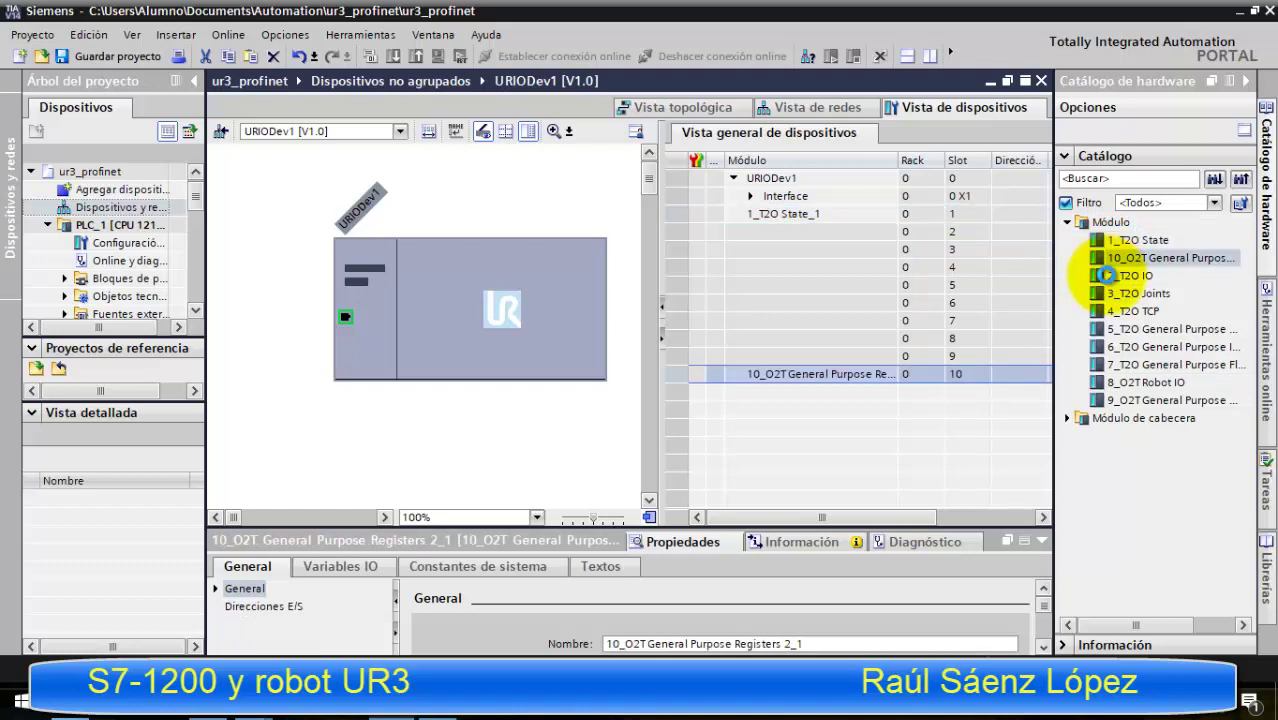
double_click(1105, 293)
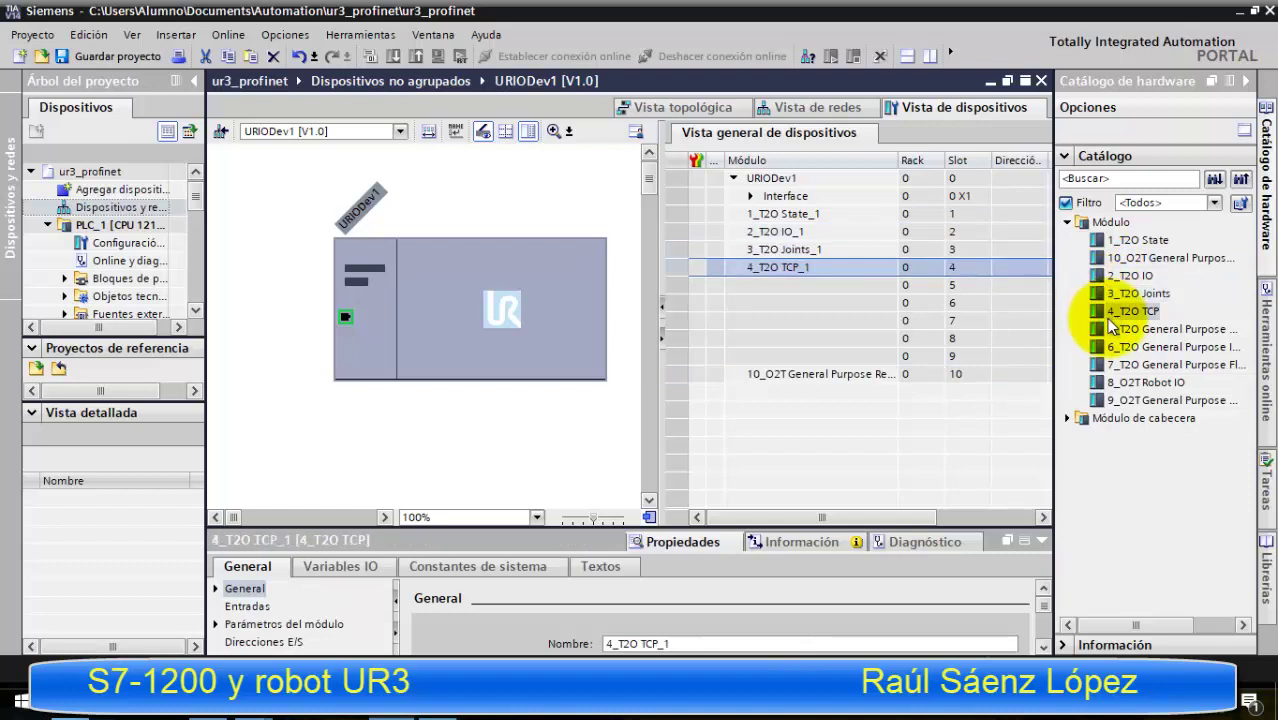
- Insert the general purpose bit, int and float register modules 5 to 7, 8_O2T Robot IO and 9_O2T General Purpose Registers 1 into URIODev1
double_click(1108, 329)
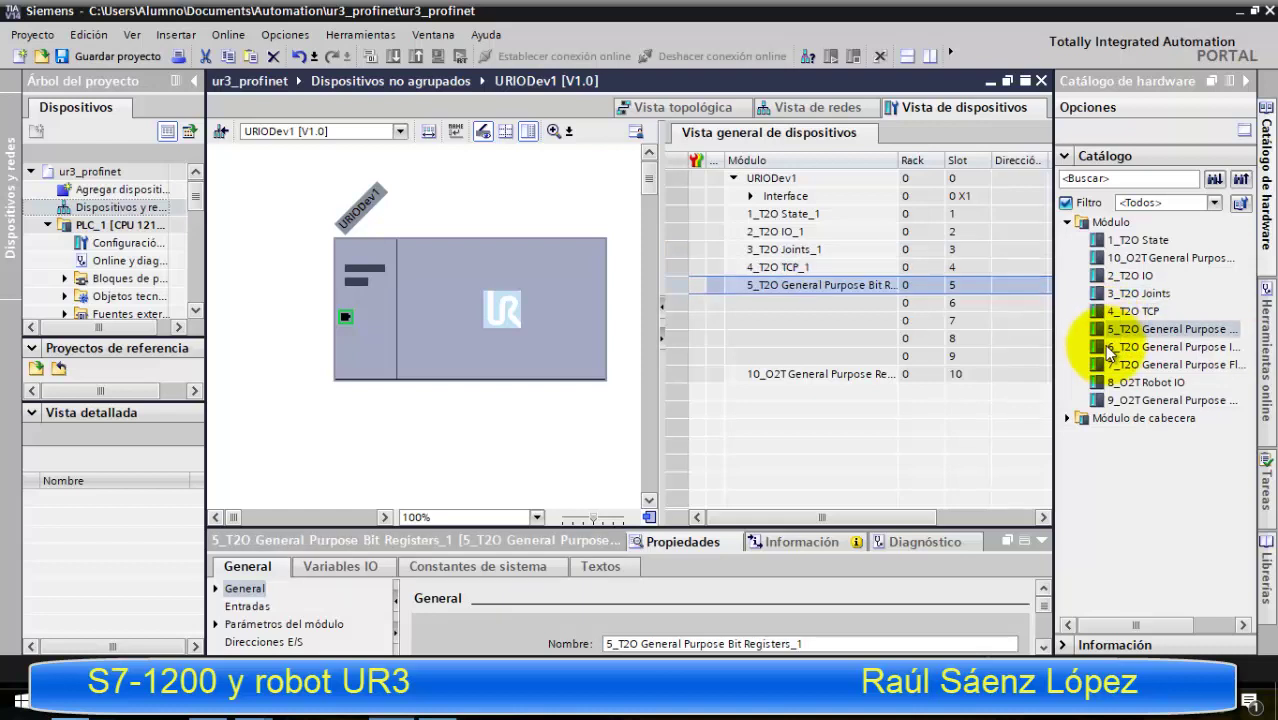
double_click(1108, 347)
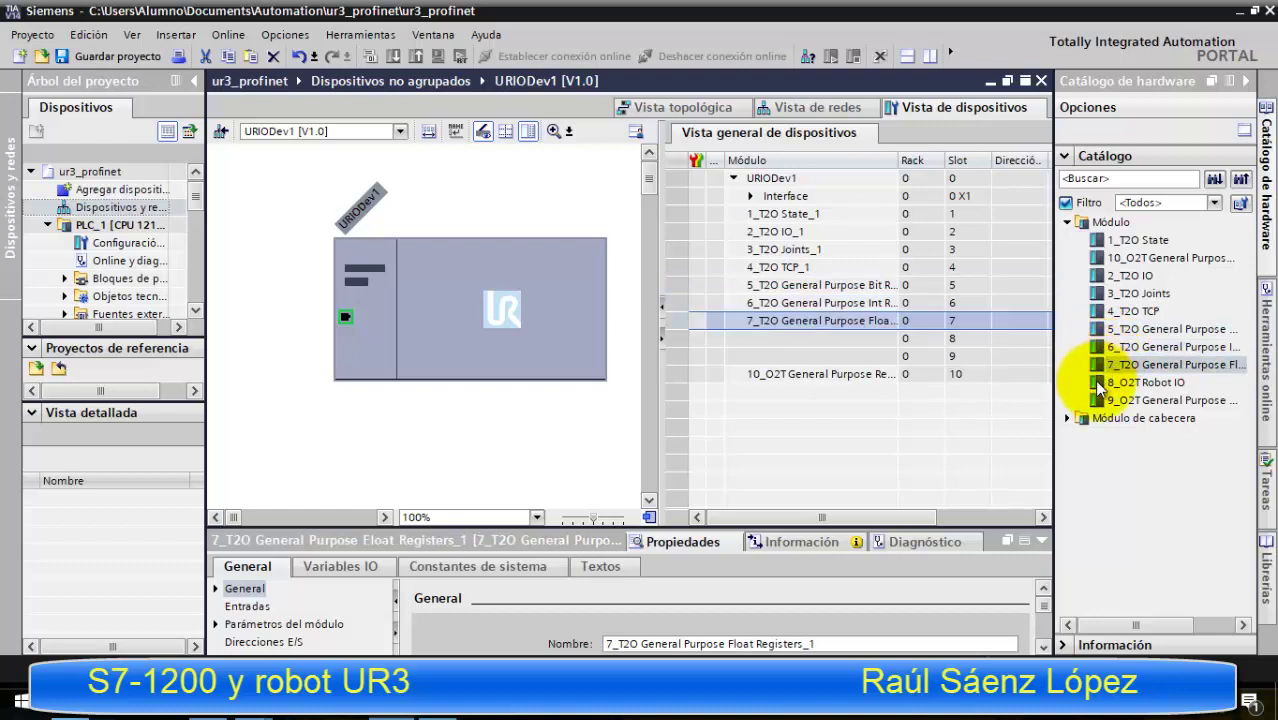
double_click(1097, 382)
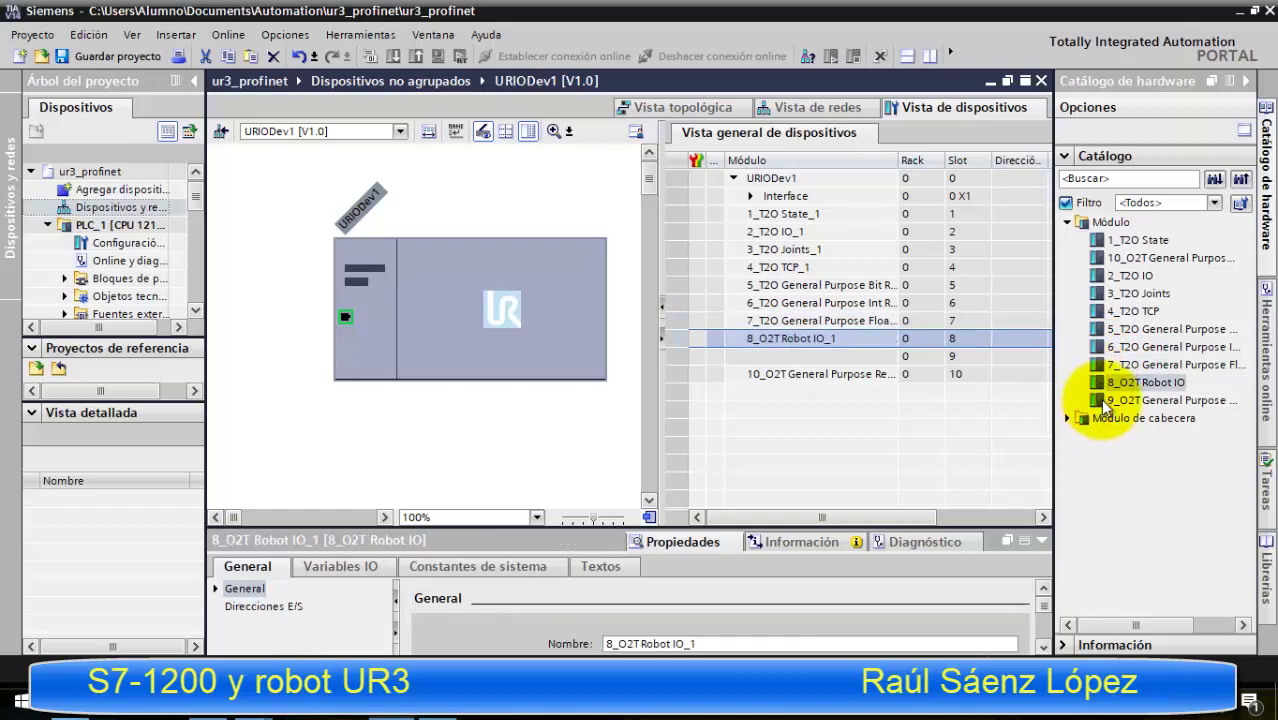
double_click(1104, 400)
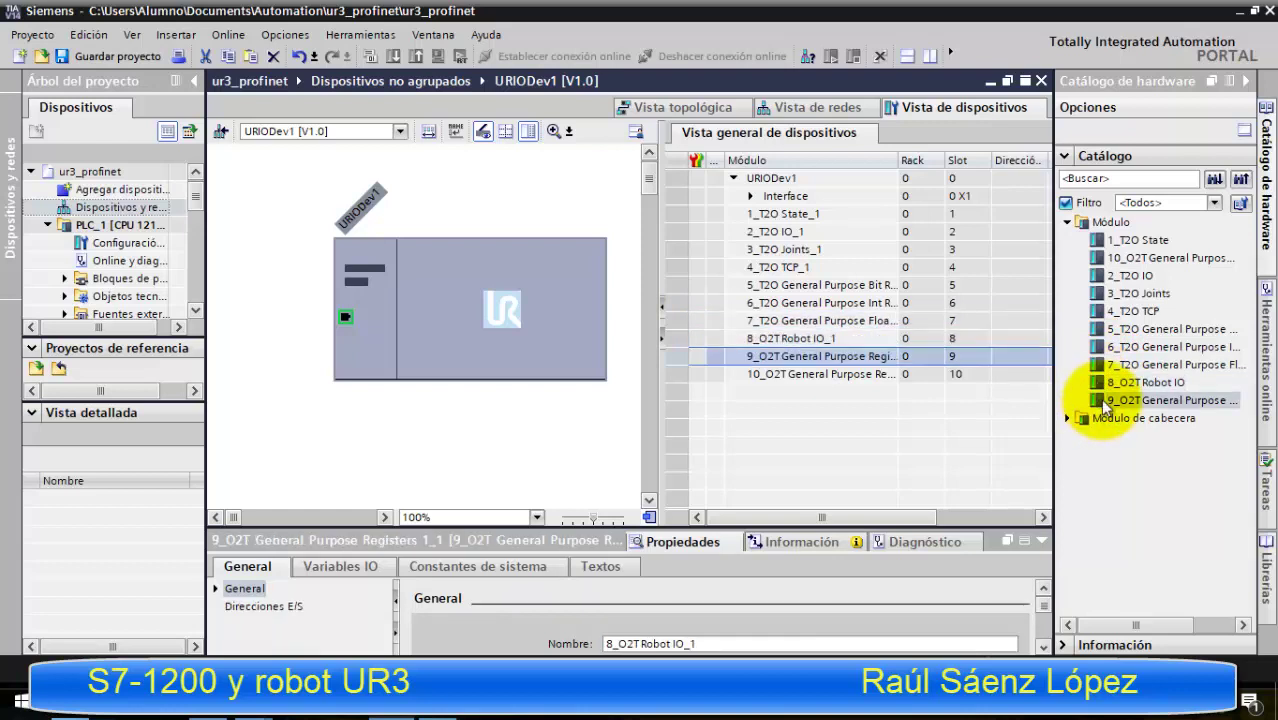
double_click(1104, 420)
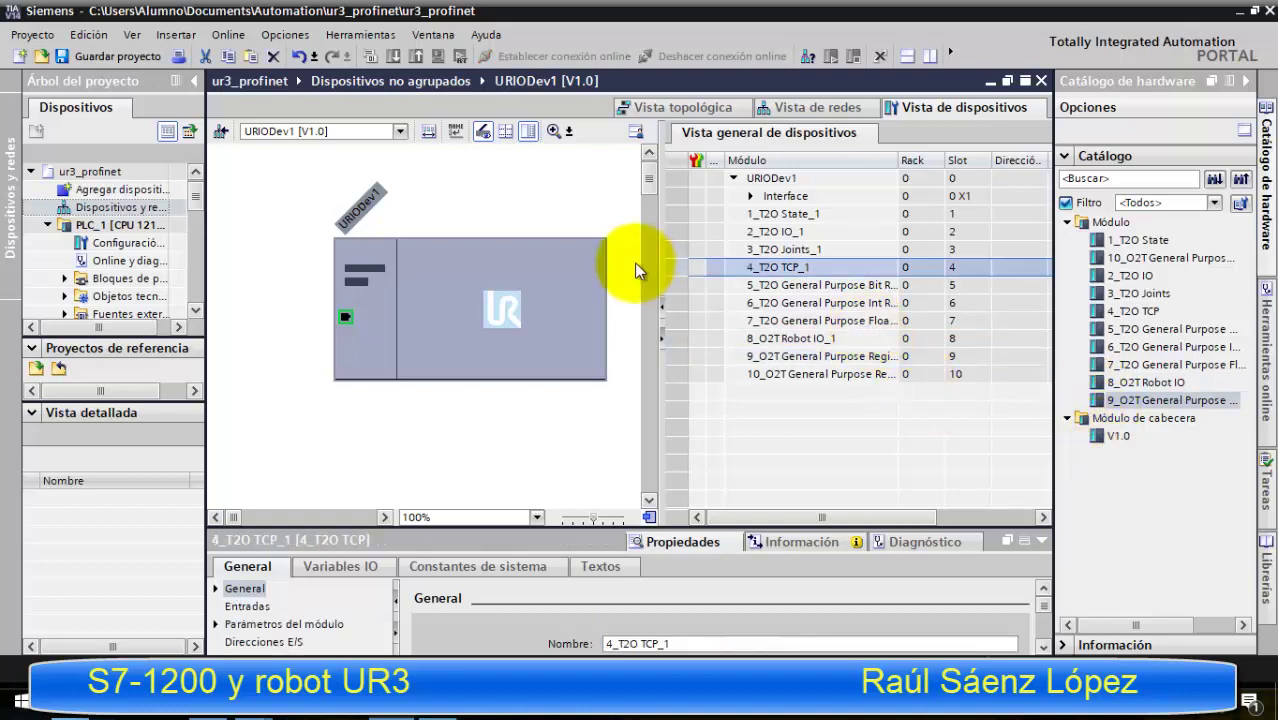
- Widen URIODev1's device overview and the project tree, and open the network view in Dispositivos y redes
drag(660, 273, 512, 258)
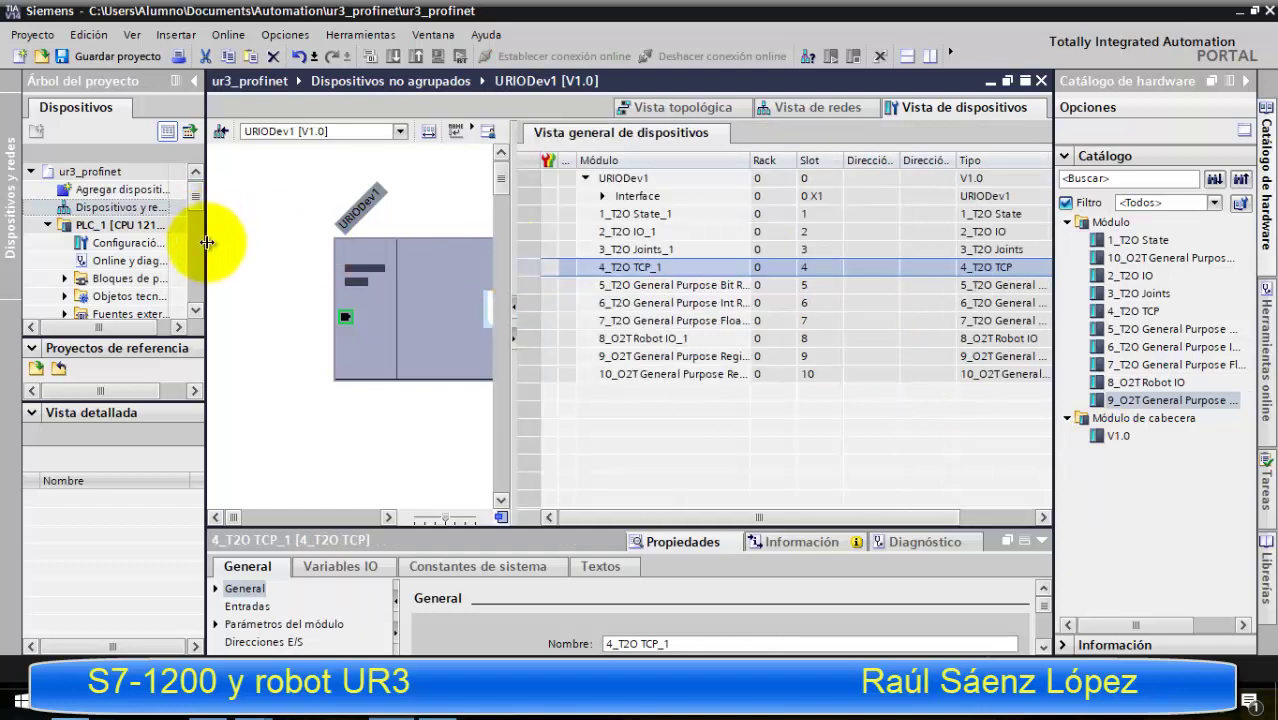
drag(206, 241, 290, 241)
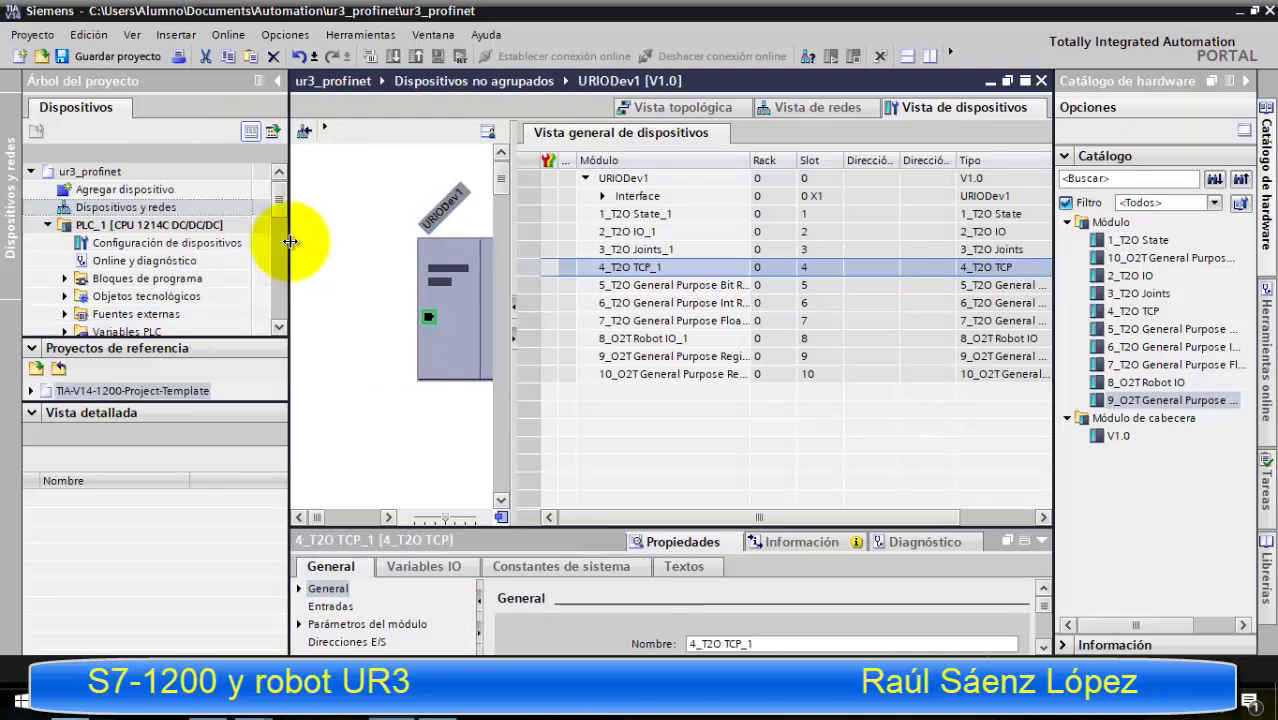
click(87, 203)
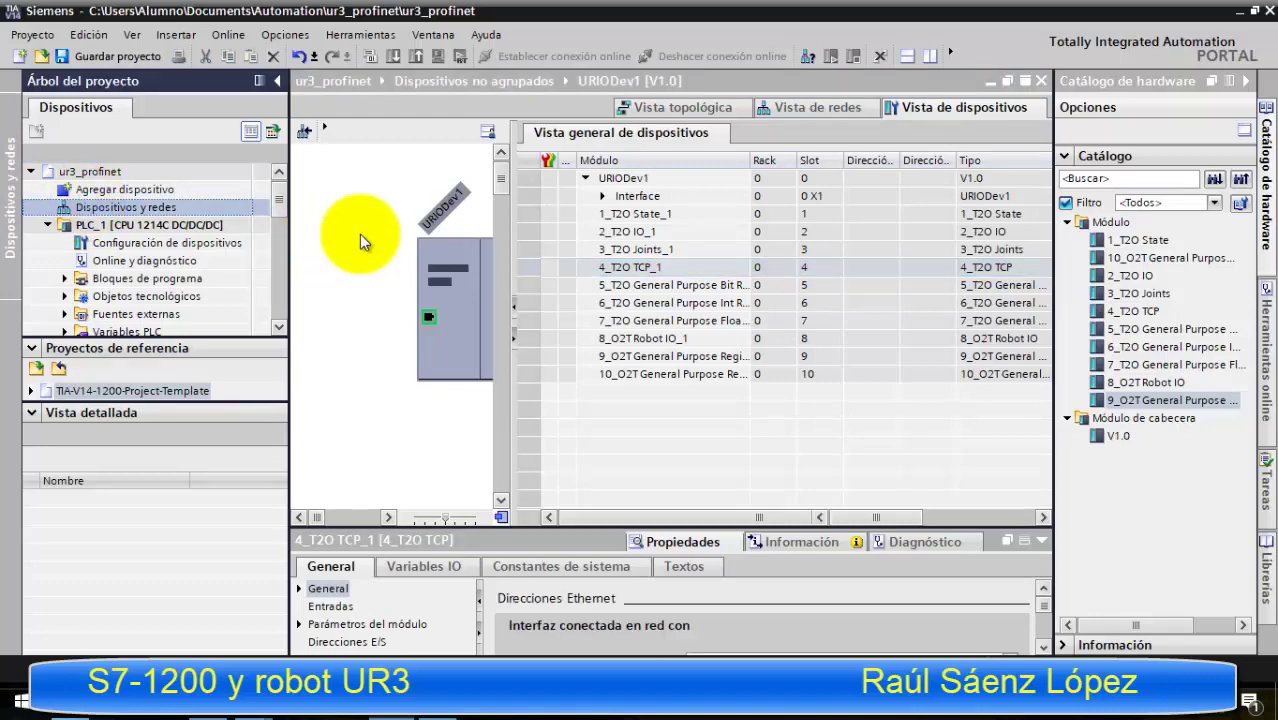
click(425, 212)
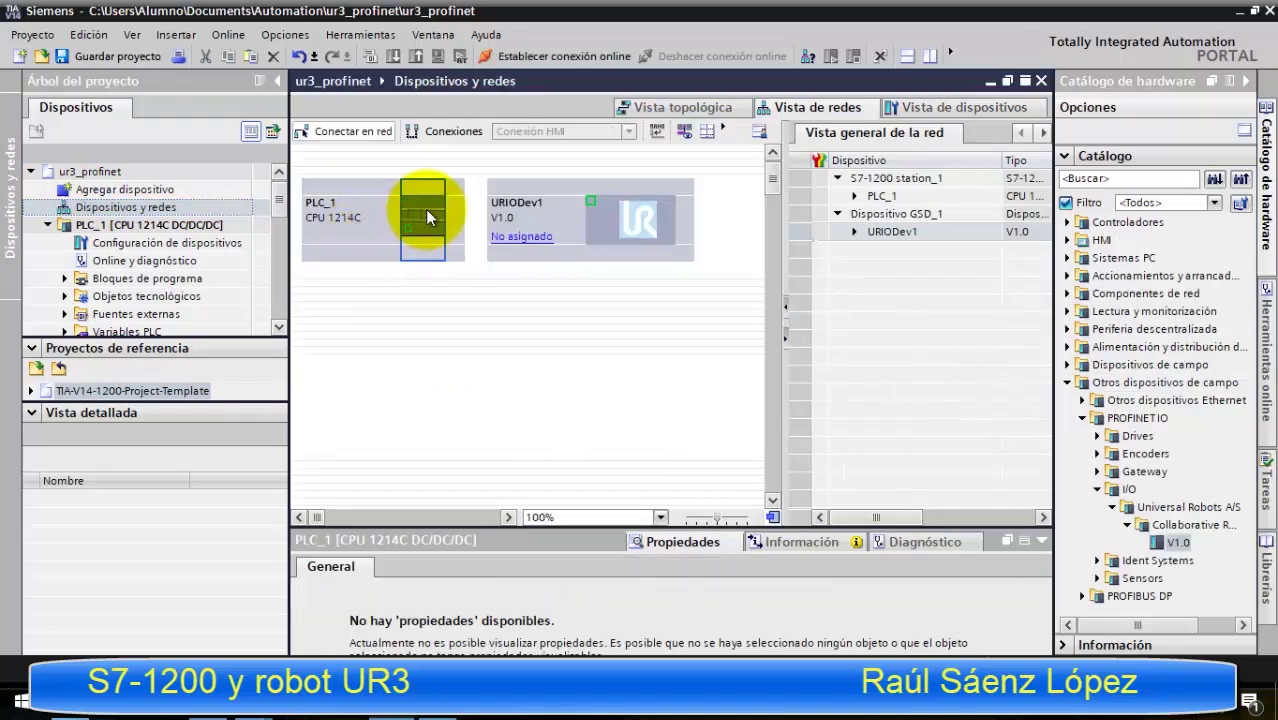
- Open the device configuration of PLC_1 in the device view
double_click(713, 251)
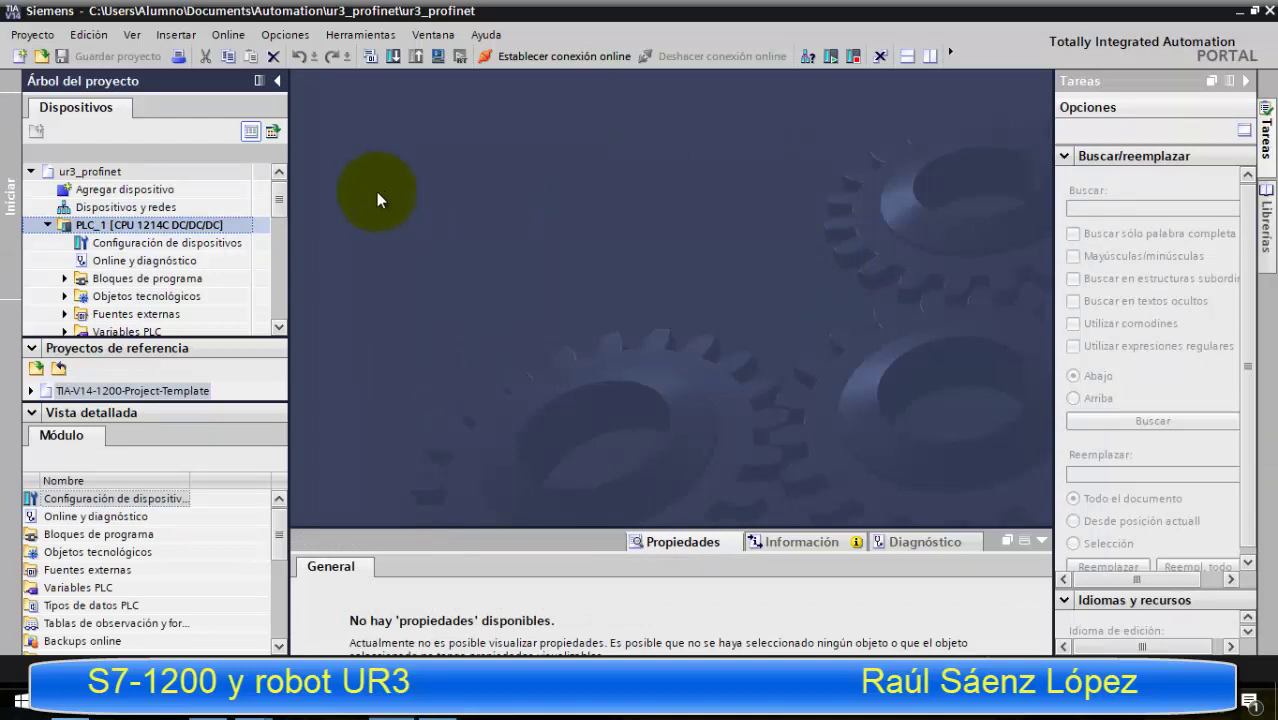
click(205, 242)
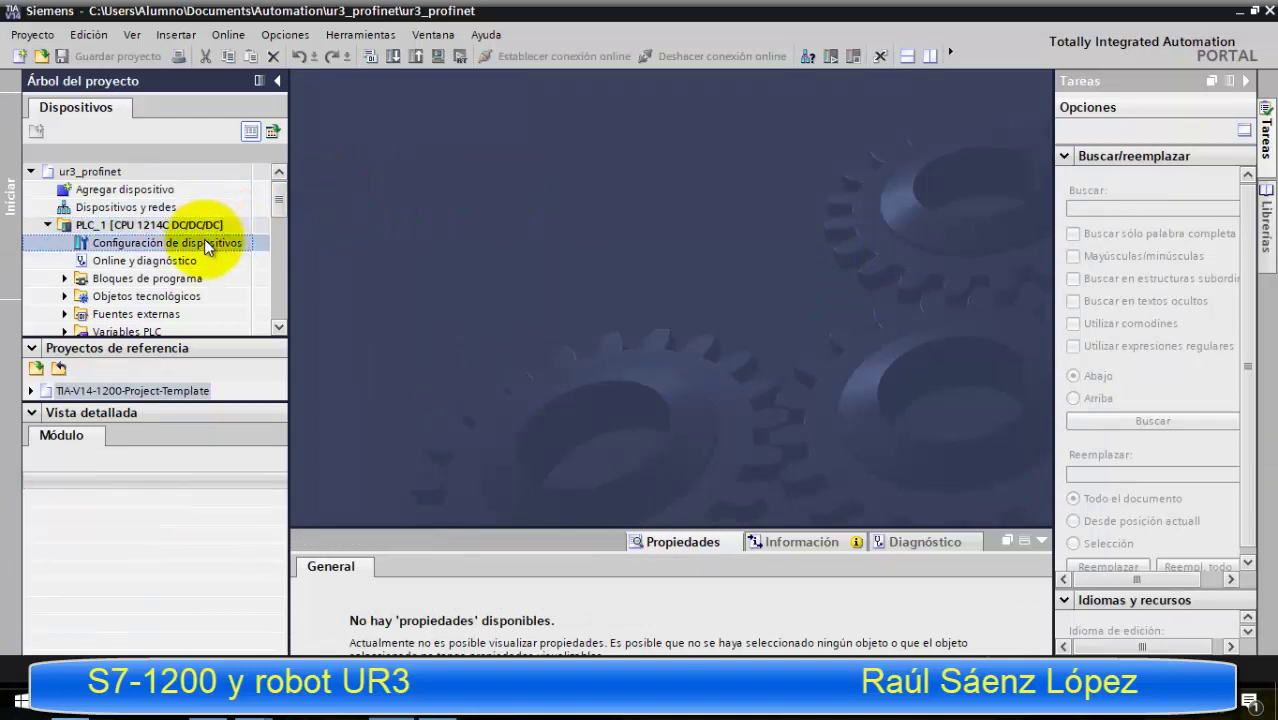
double_click(204, 241)
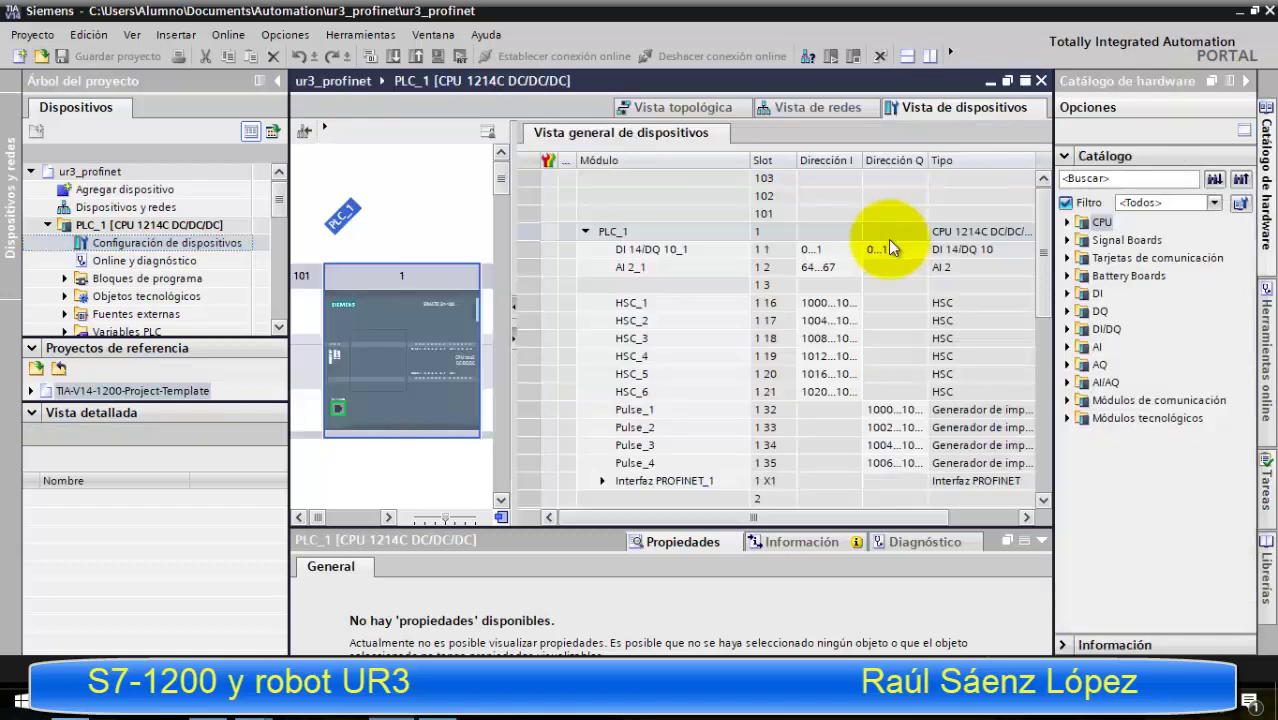
- Set the input start address of PLC_1's AI 2_1 module to 995
click(830, 267)
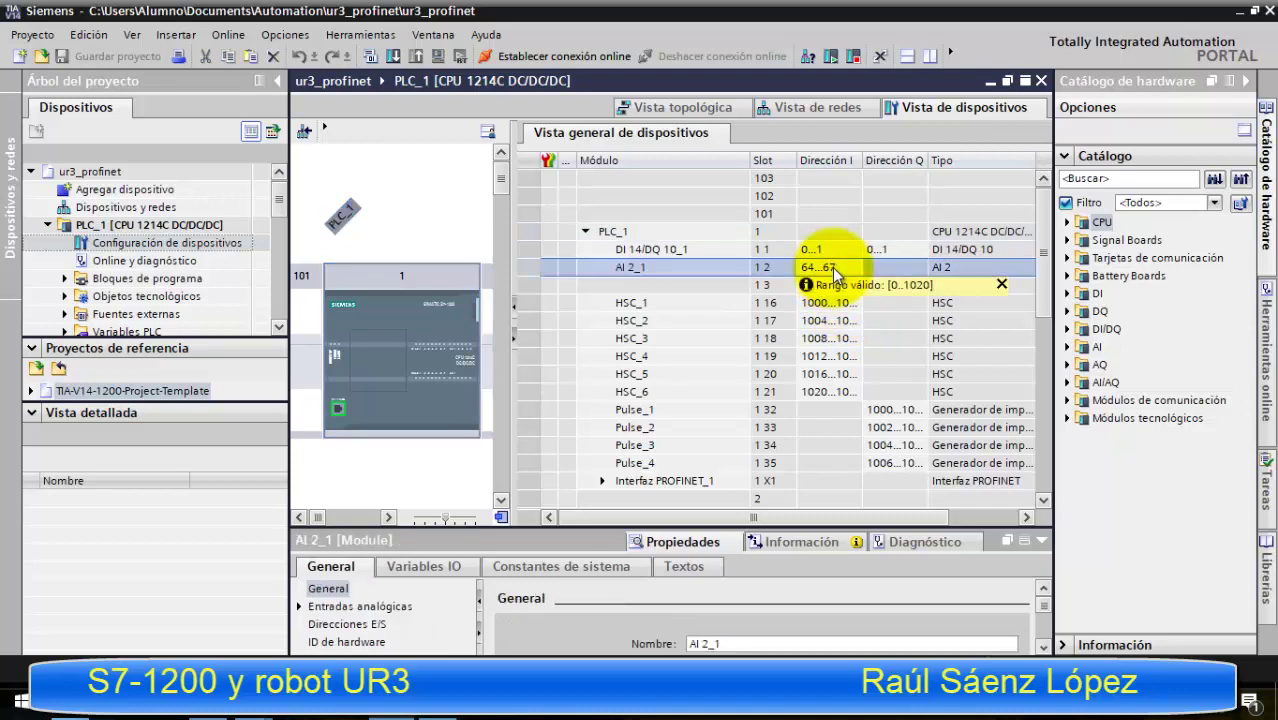
click(832, 267)
text(995)
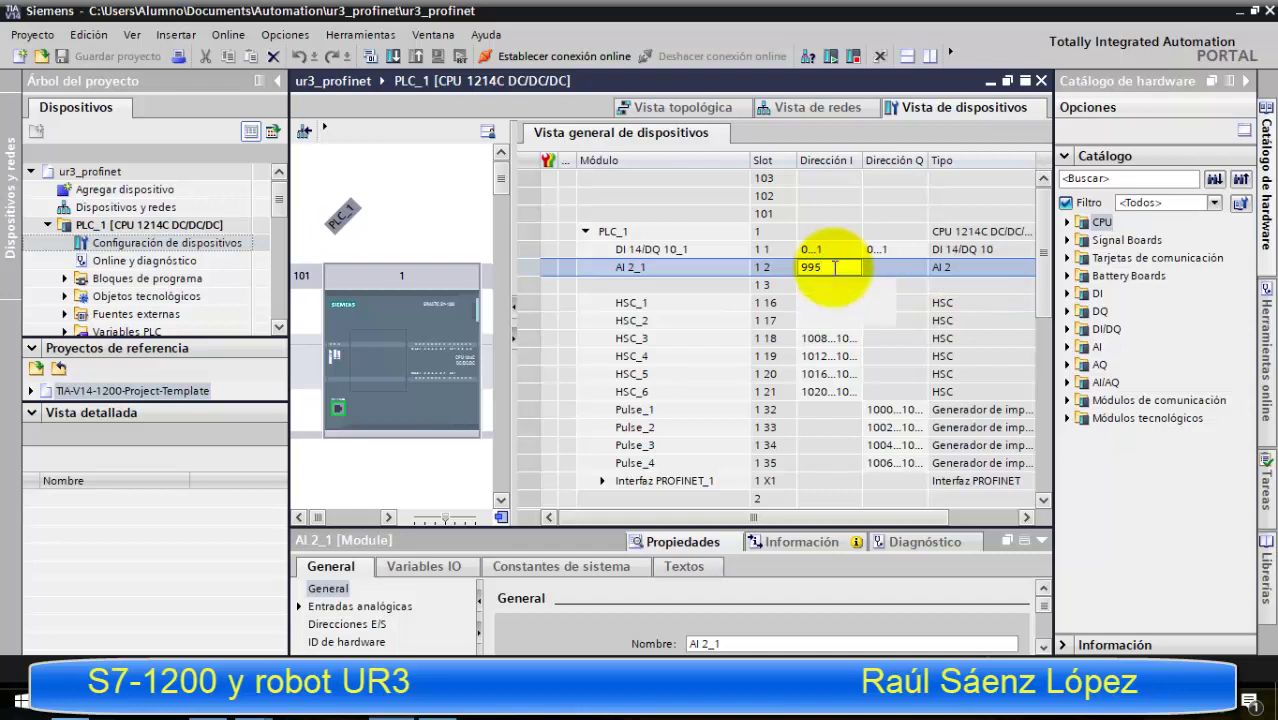
key(Return)
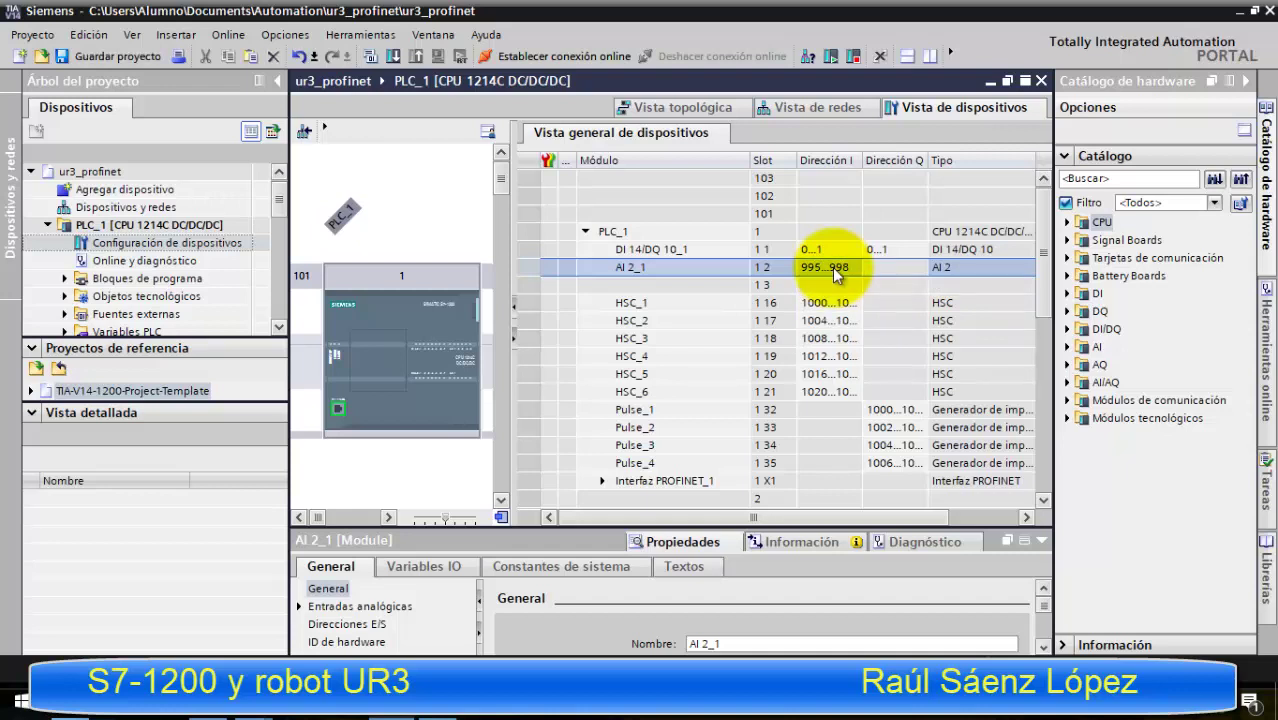
- Try to set the output start address of PLC_1's DI 14/DQ 10_1 module to 999
key(Up)
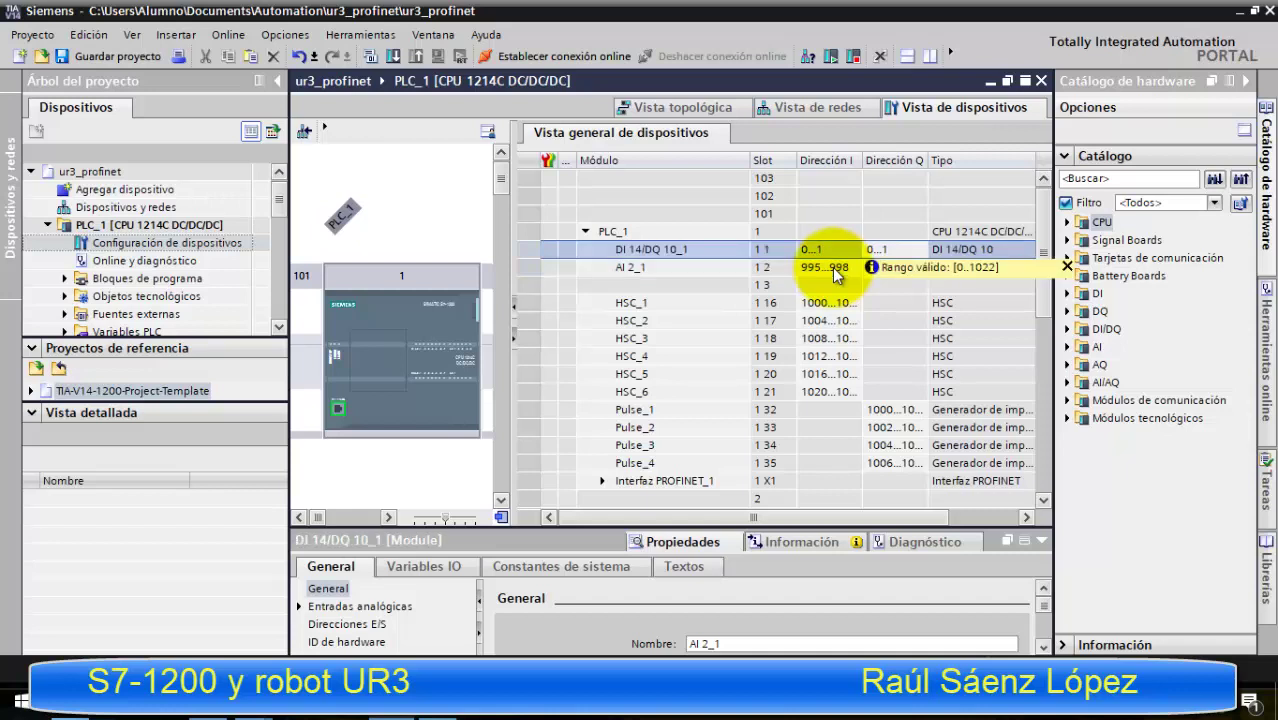
text(99)
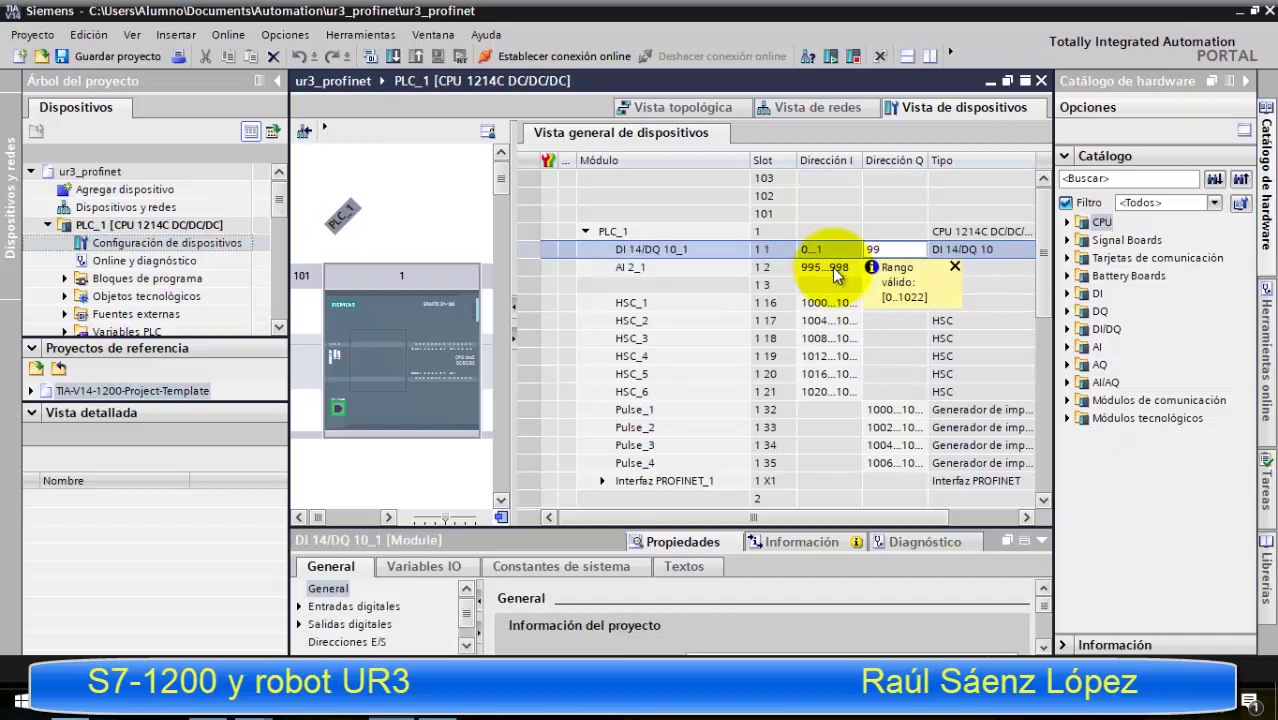
text(9)
key(Return)
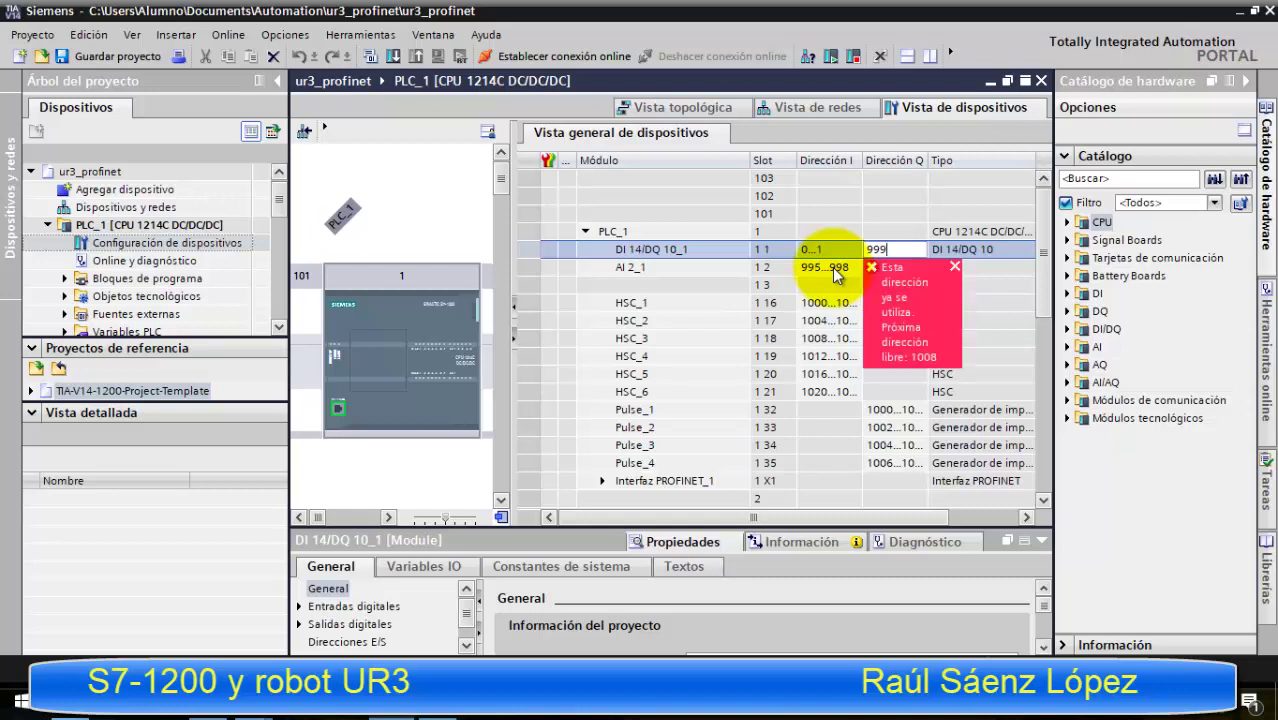
key(Escape)
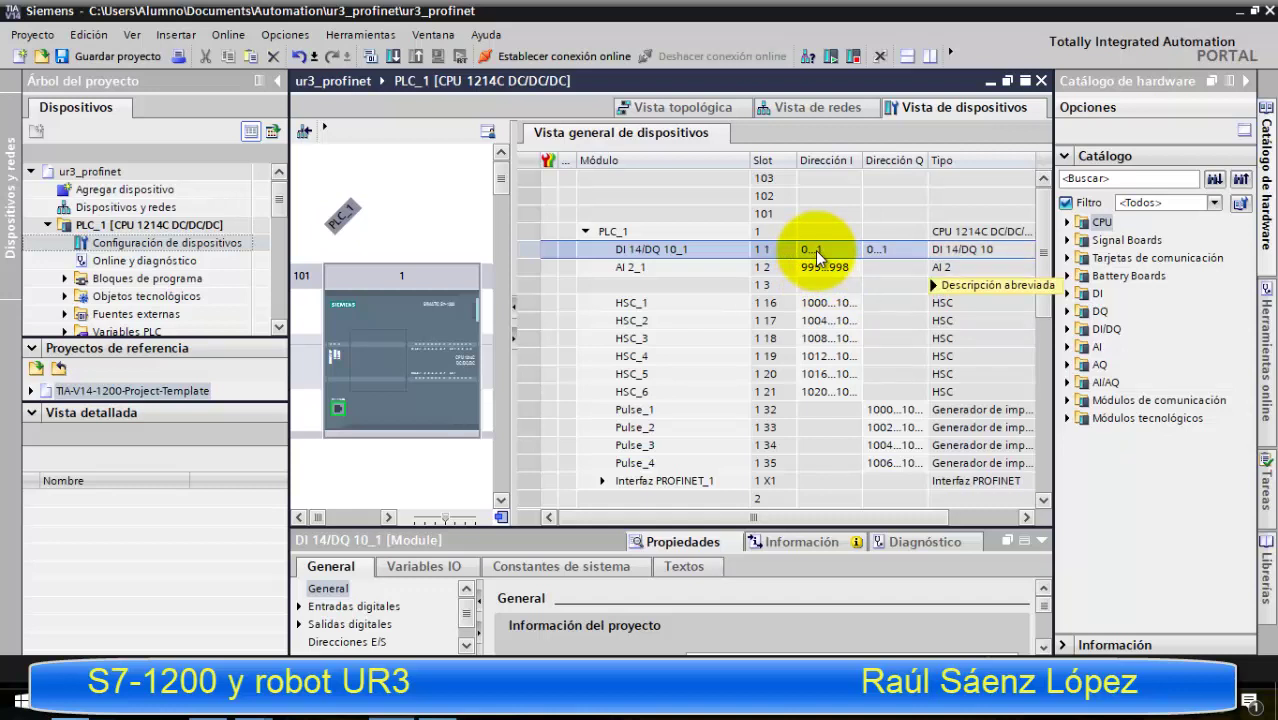
key(Tab)
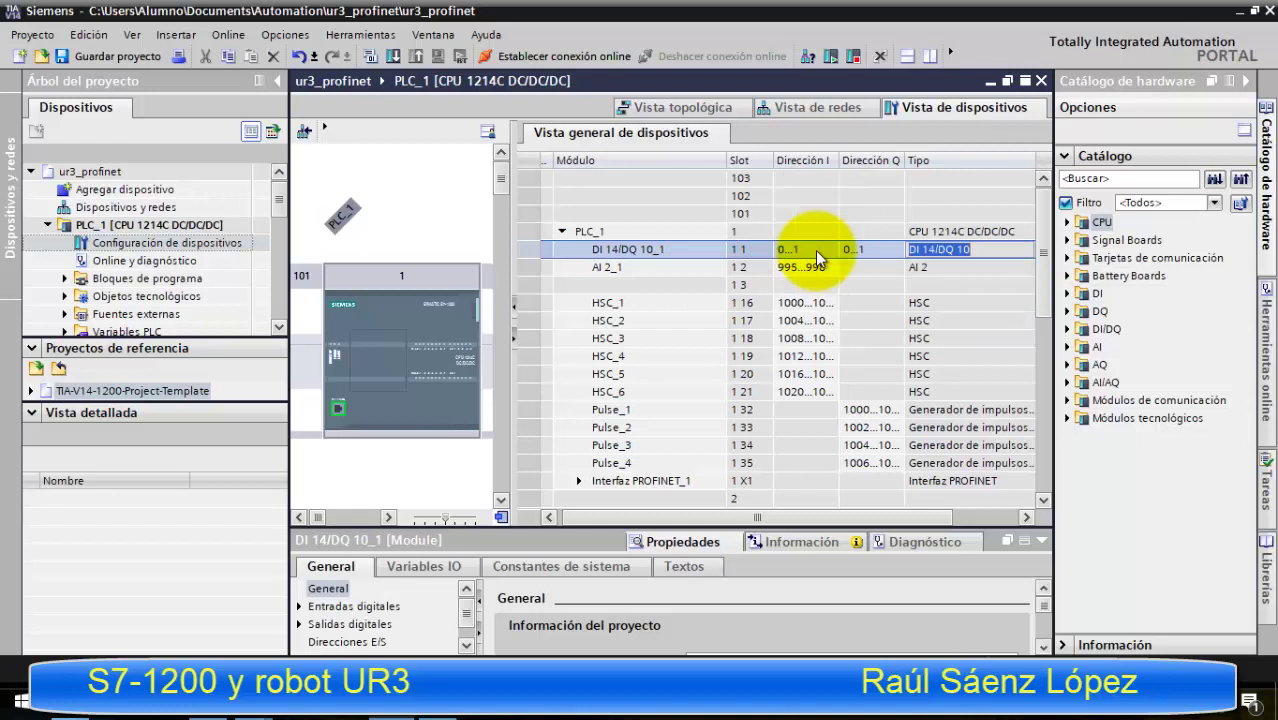
key(Escape)
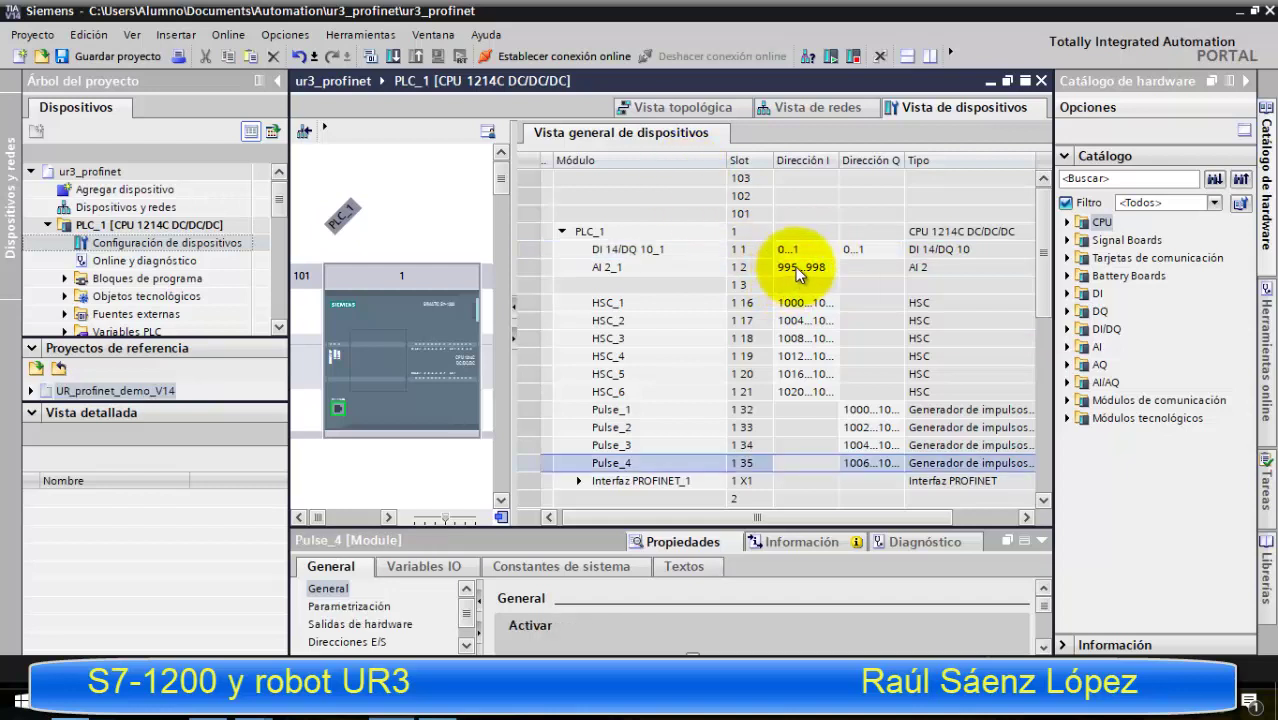
- Try to set the input start address of PLC_1's DI 14/DQ 10_1 module to 999
double_click(797, 268)
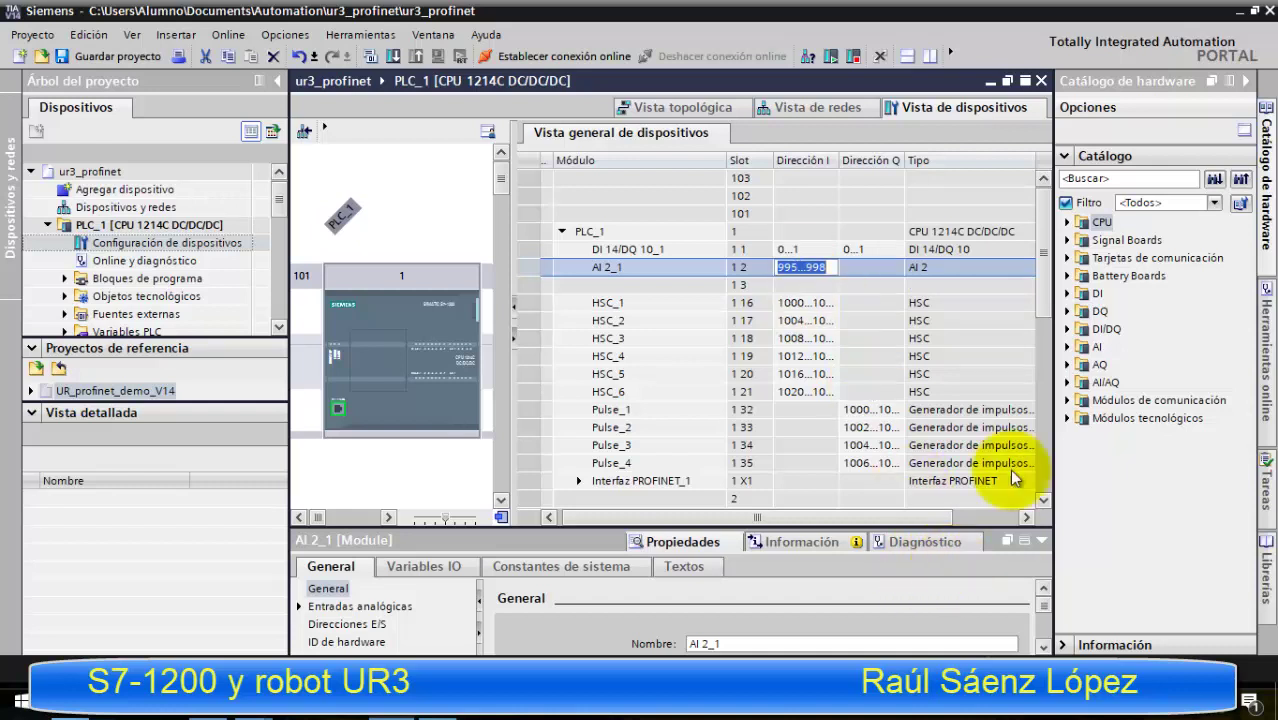
click(810, 320)
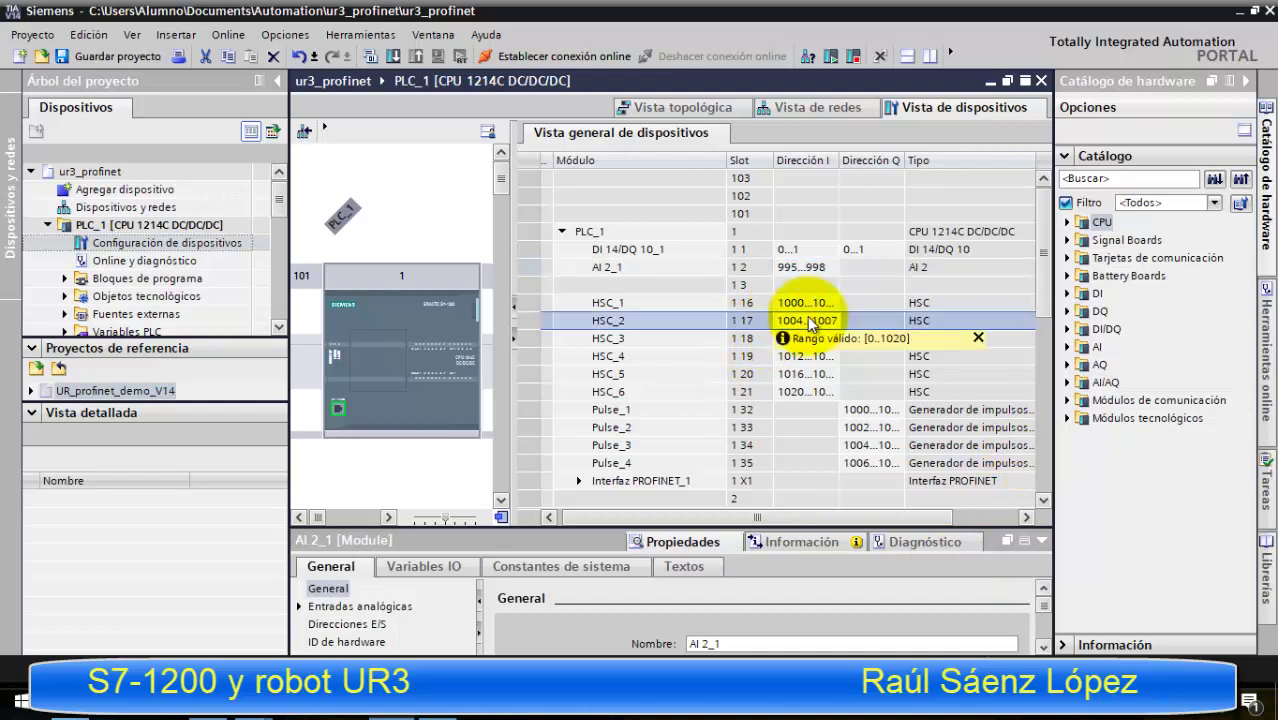
click(813, 252)
click(813, 252)
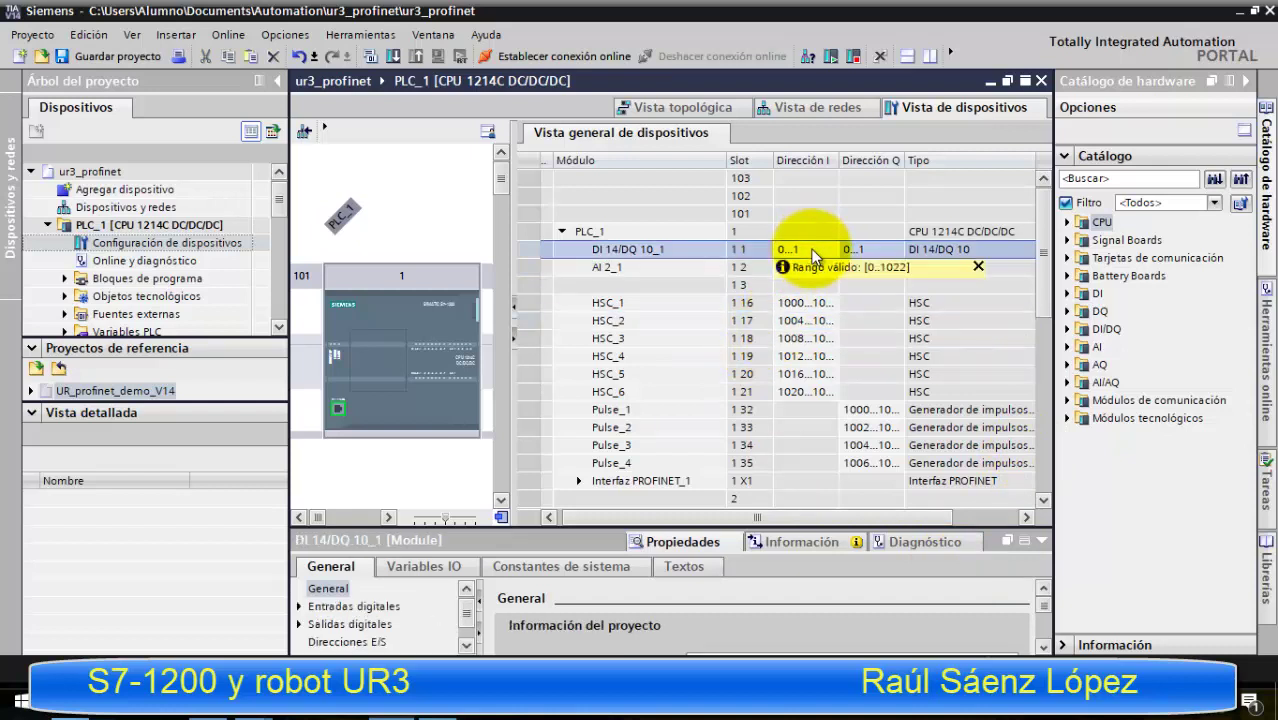
text(999)
key(Return)
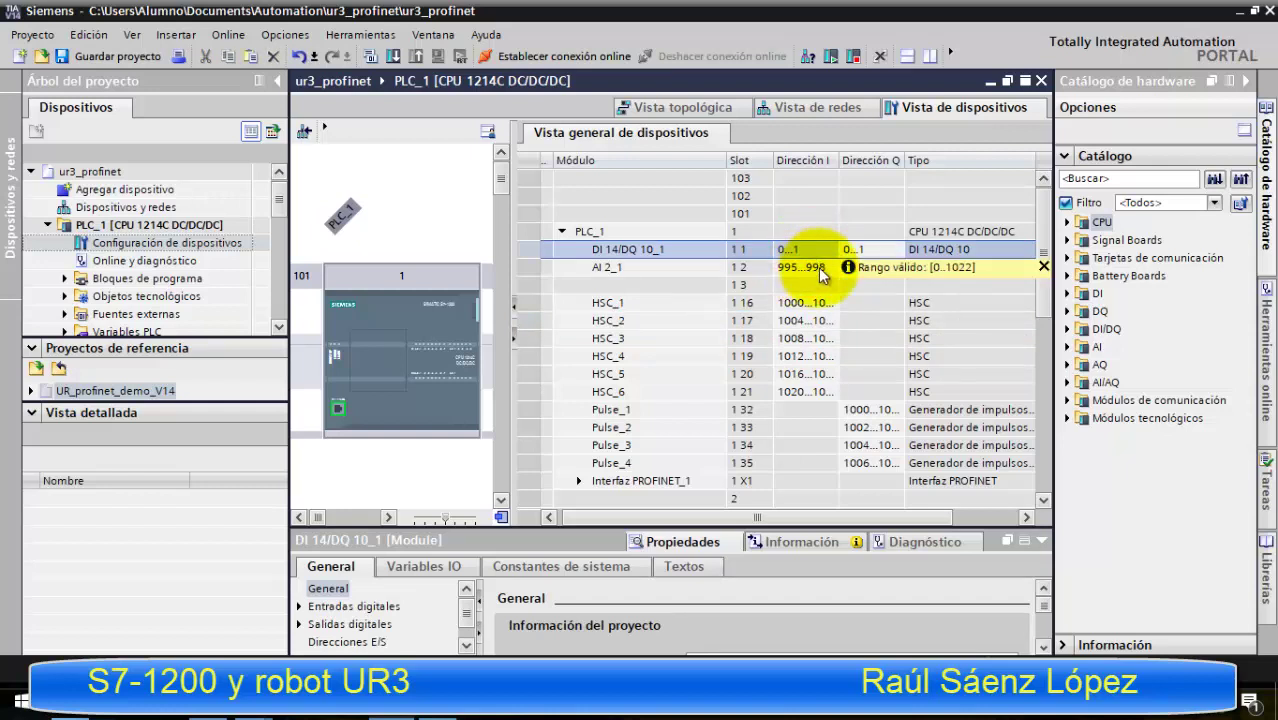
- Set the input start address of PLC_1's AI 2_1 module to 994
click(812, 272)
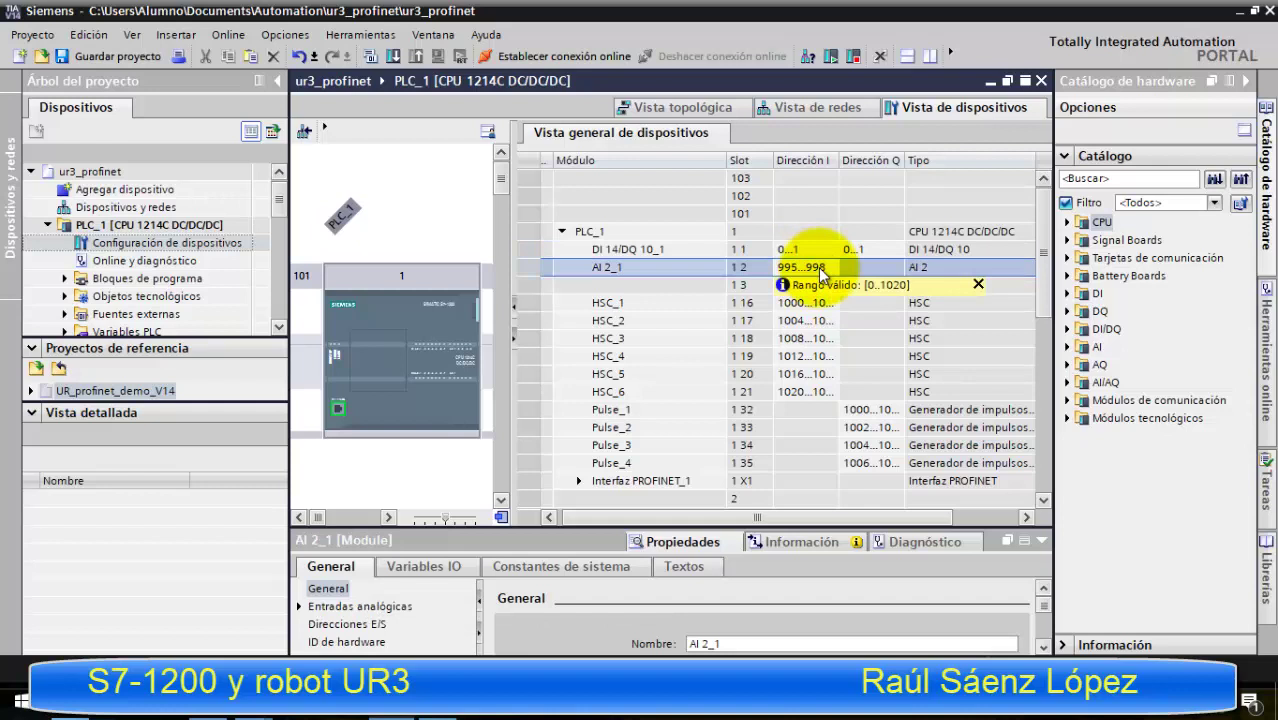
text(99)
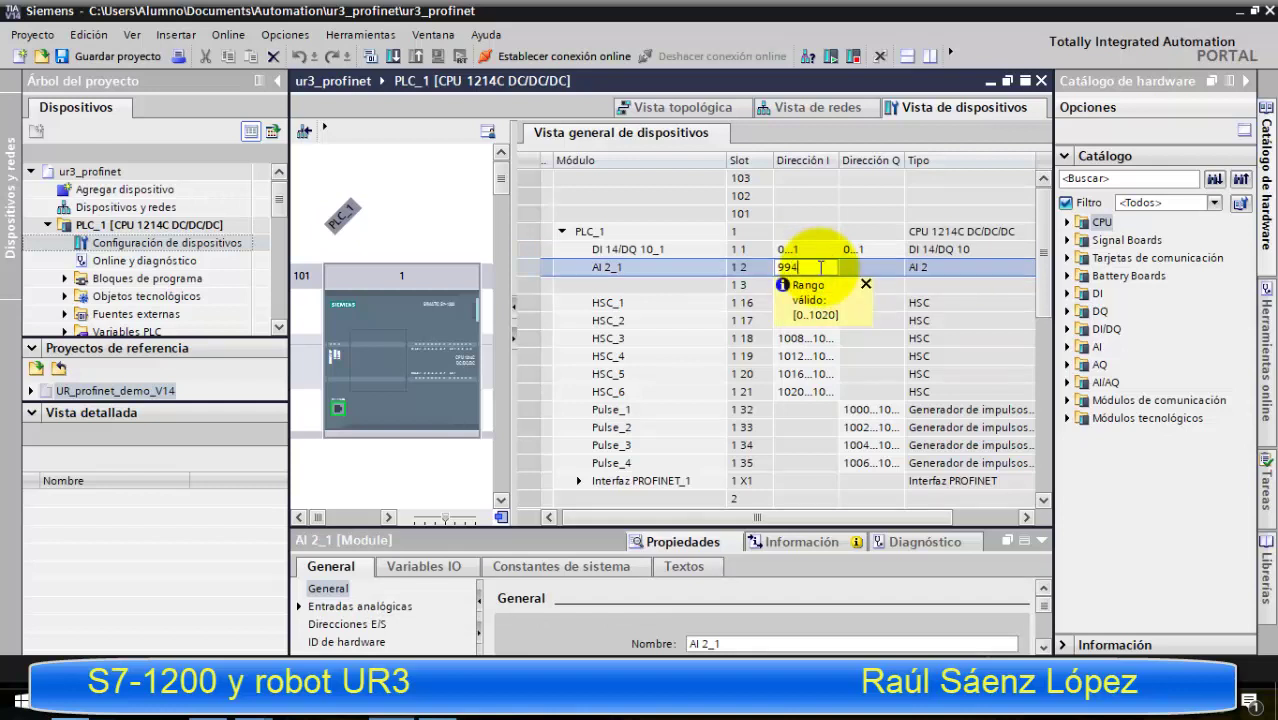
text(4)
key(Return)
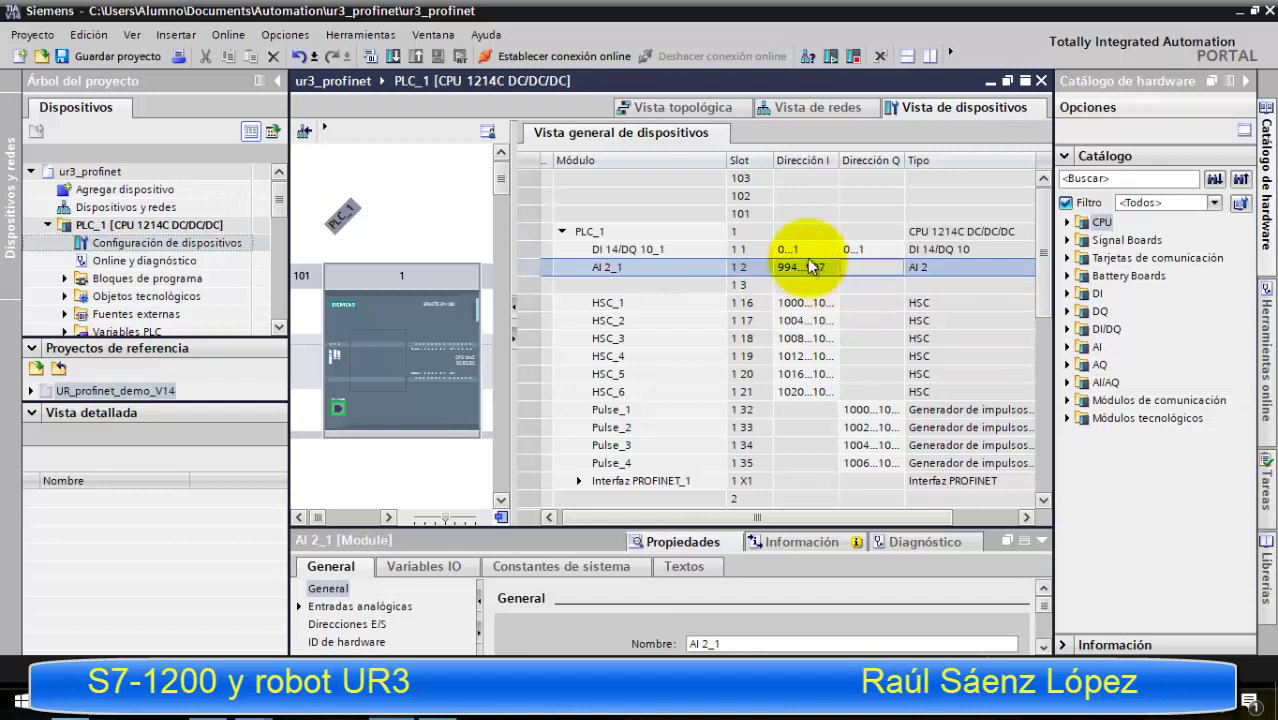
- Set both the input and output start addresses of PLC_1's DI 14/DQ 10_1 module to 998
click(805, 251)
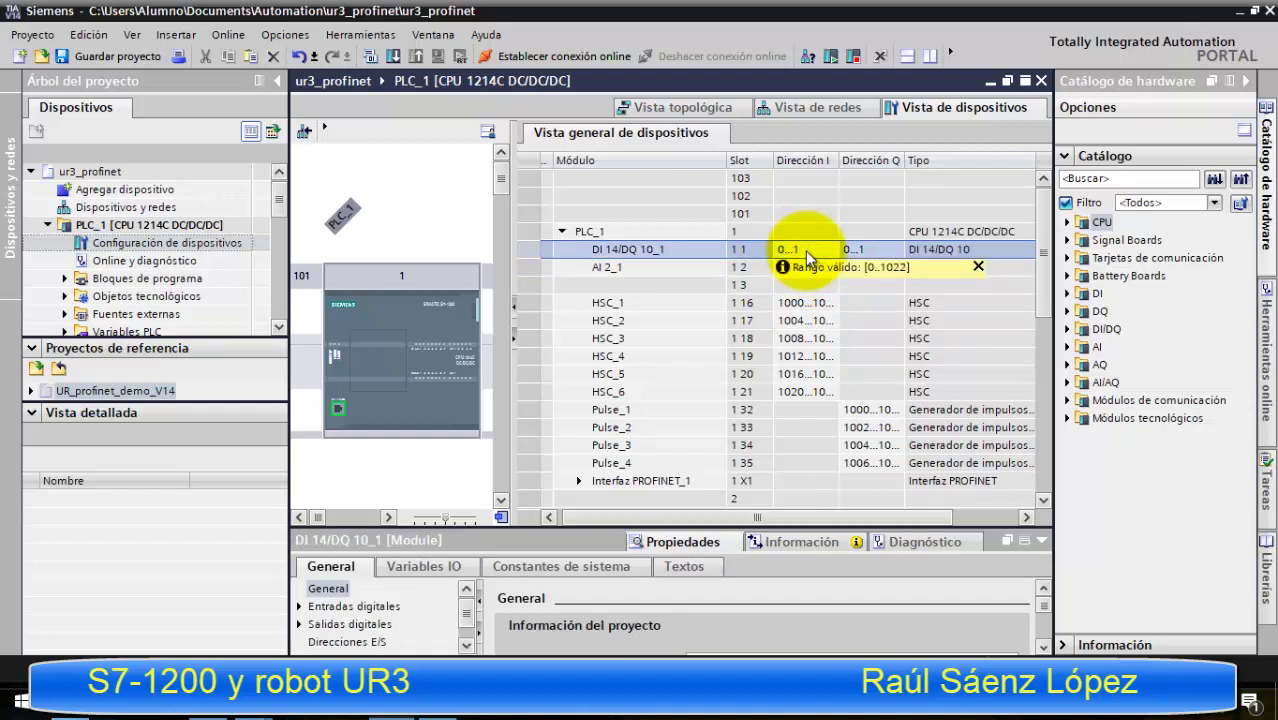
text(998)
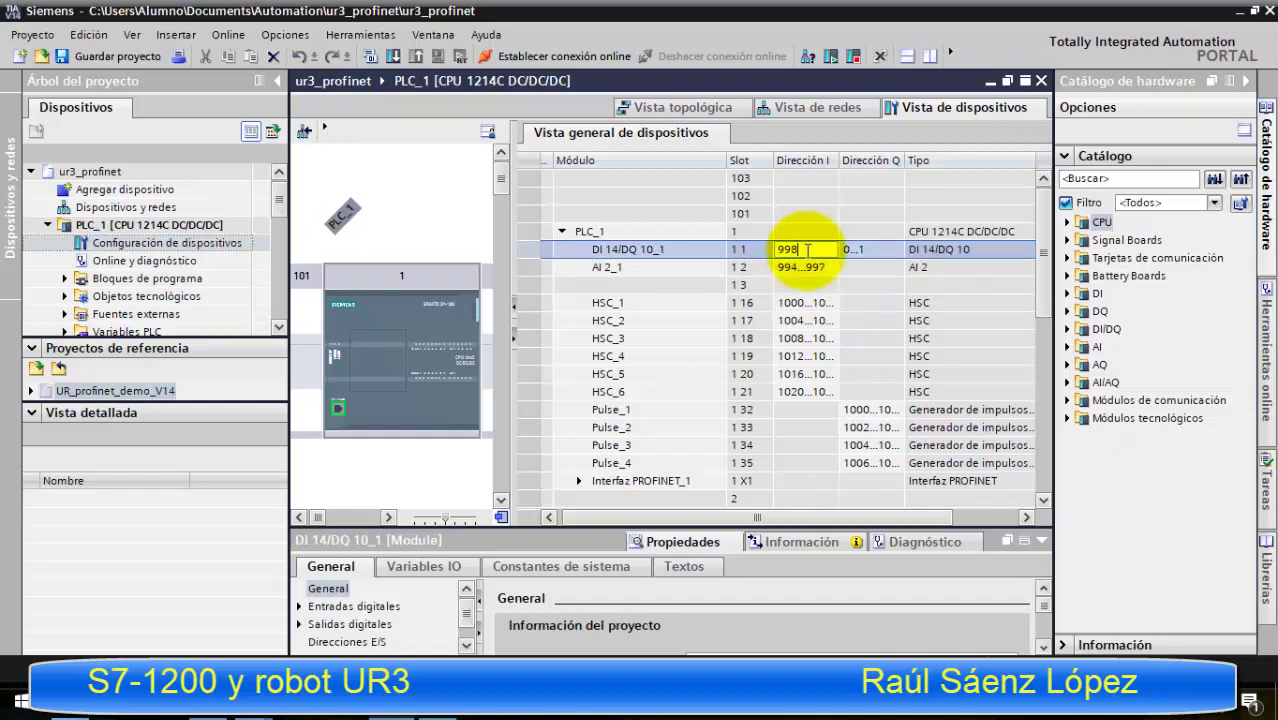
key(Tab)
text(998)
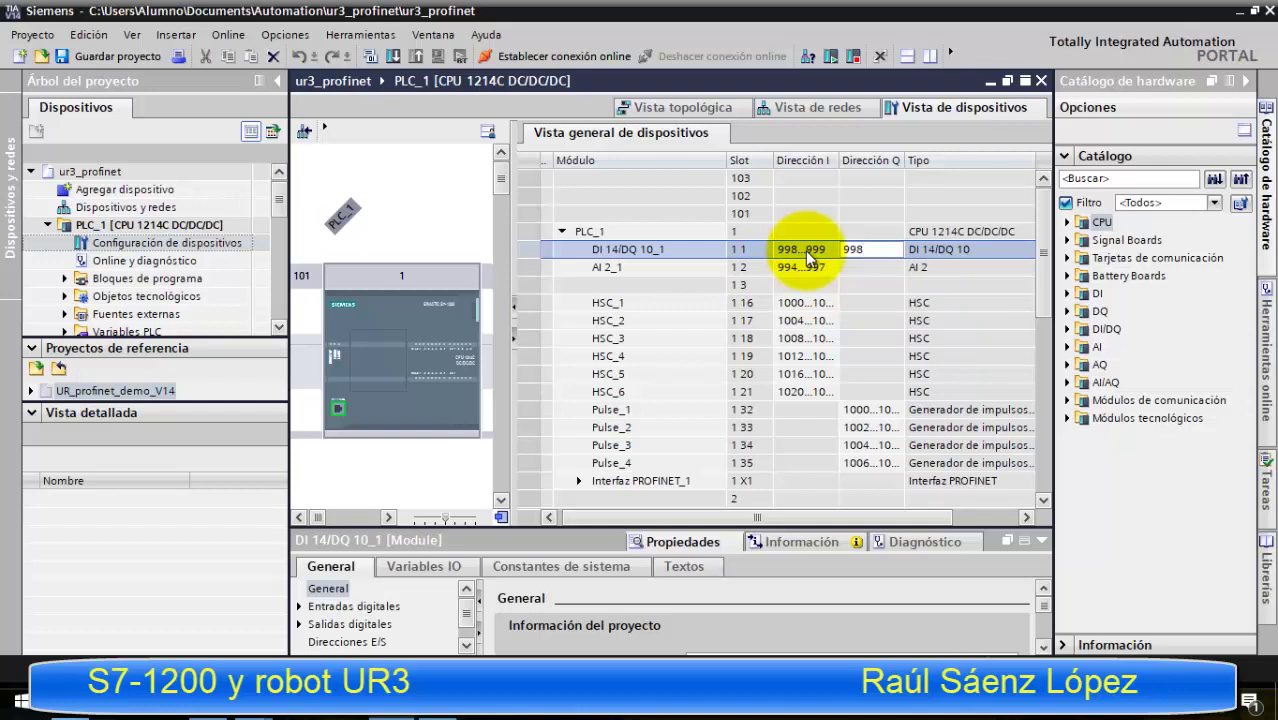
key(Return)
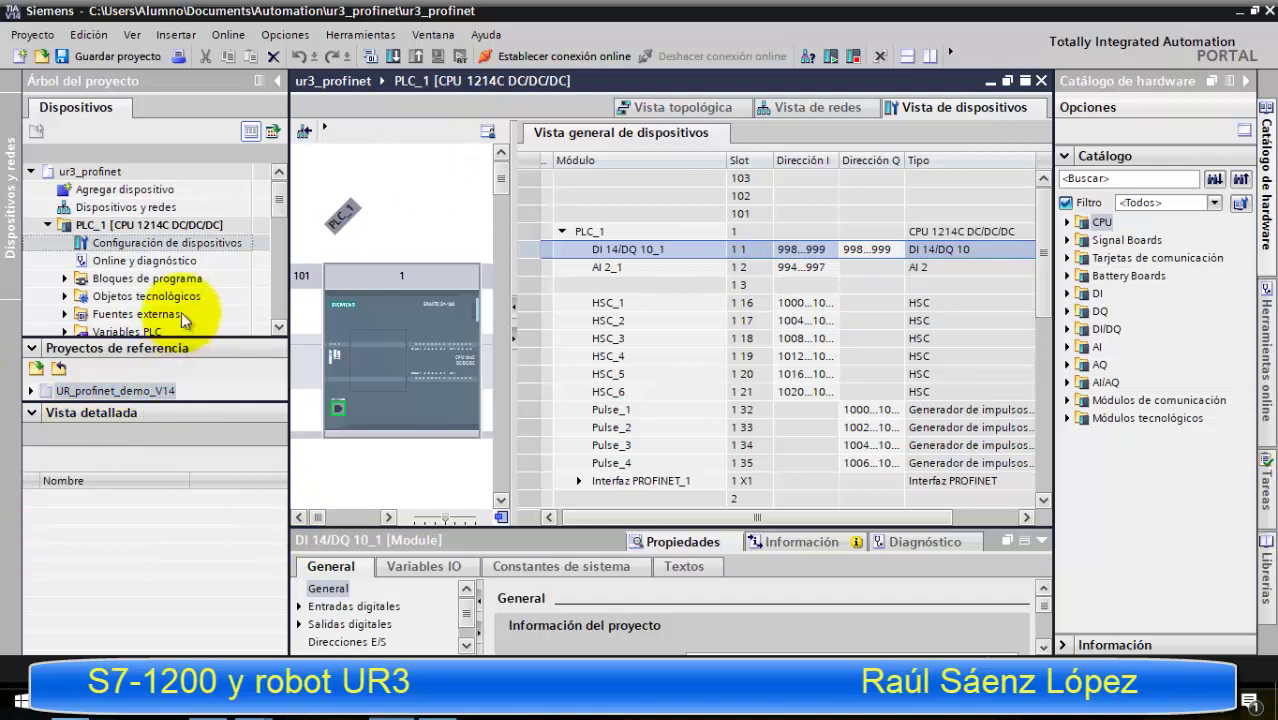
- Assign the unassigned URIODev1 device to PLC_1's PROFINET interface_1 as its IO controller in the network view
click(152, 204)
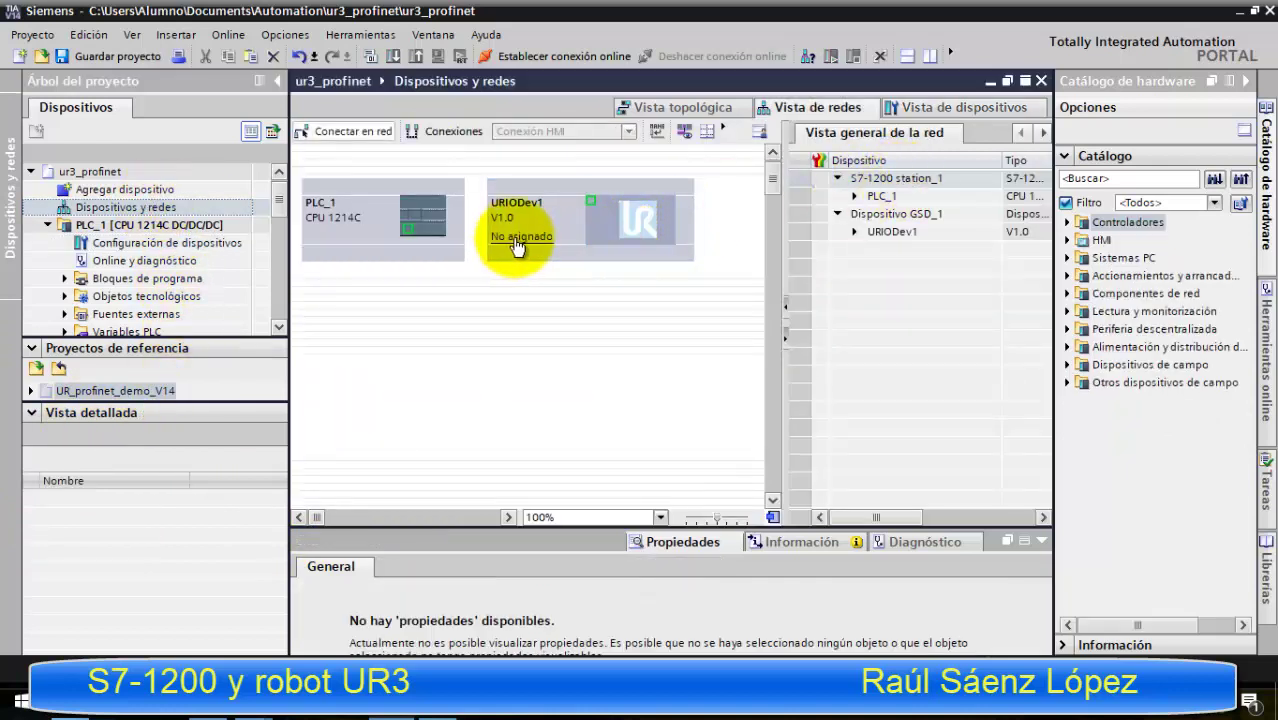
click(522, 237)
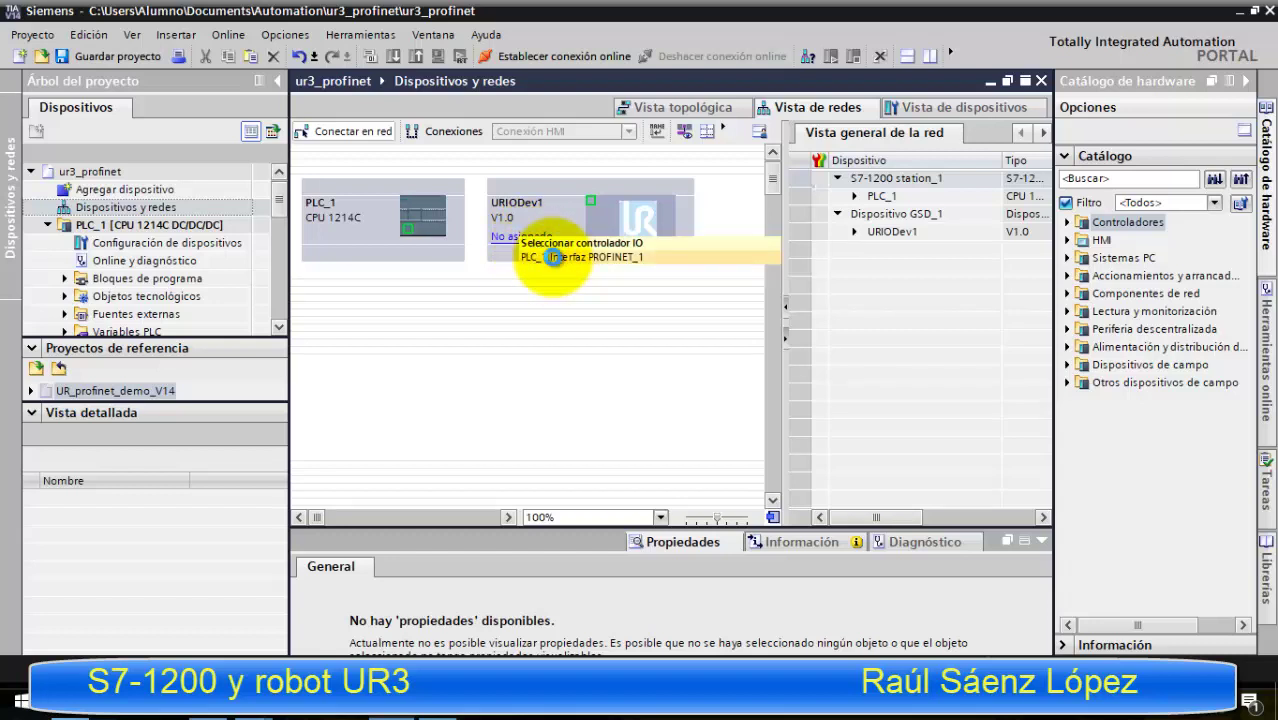
click(552, 257)
click(592, 329)
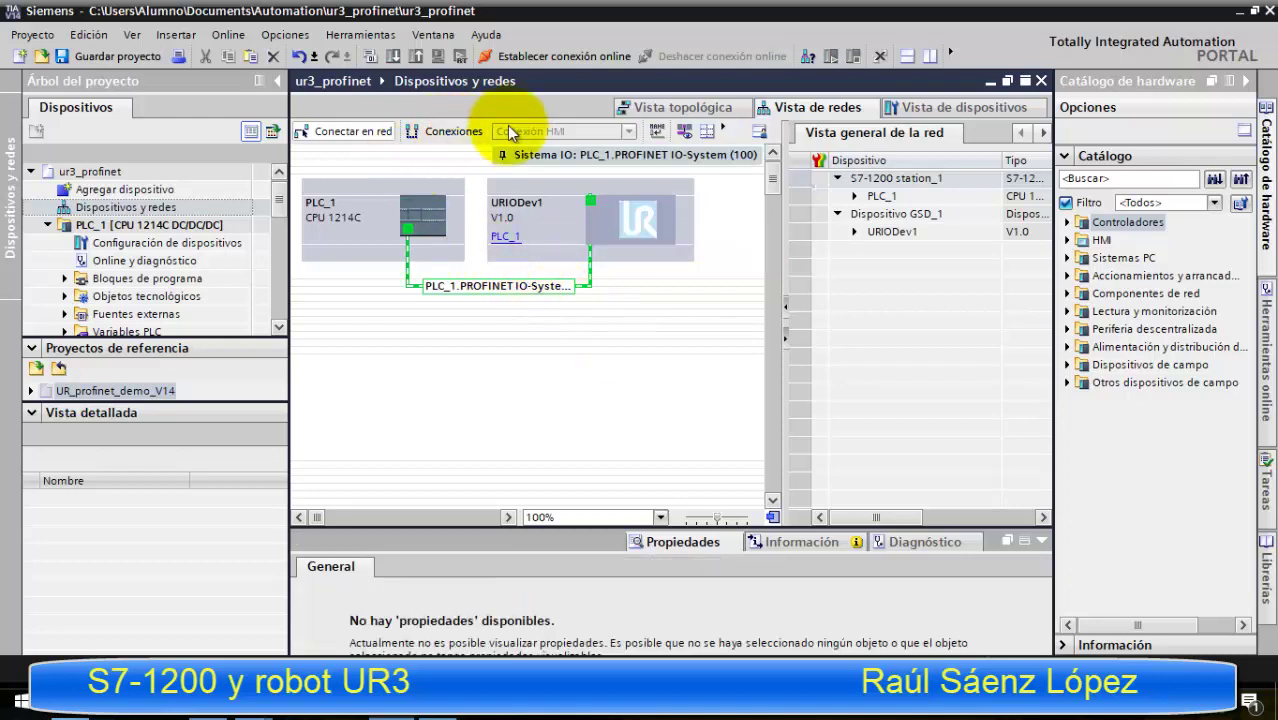
- Show the address labels in the network view and open URIODev1's device view to check its module addresses
click(687, 132)
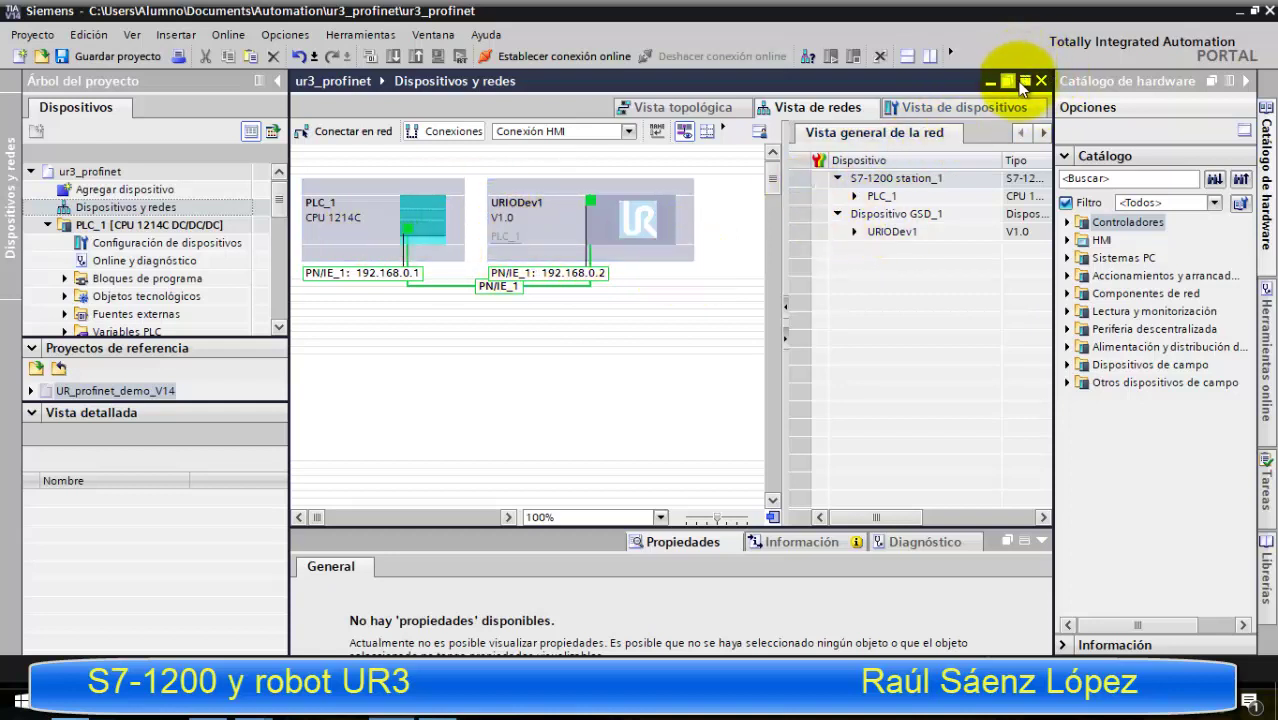
click(632, 214)
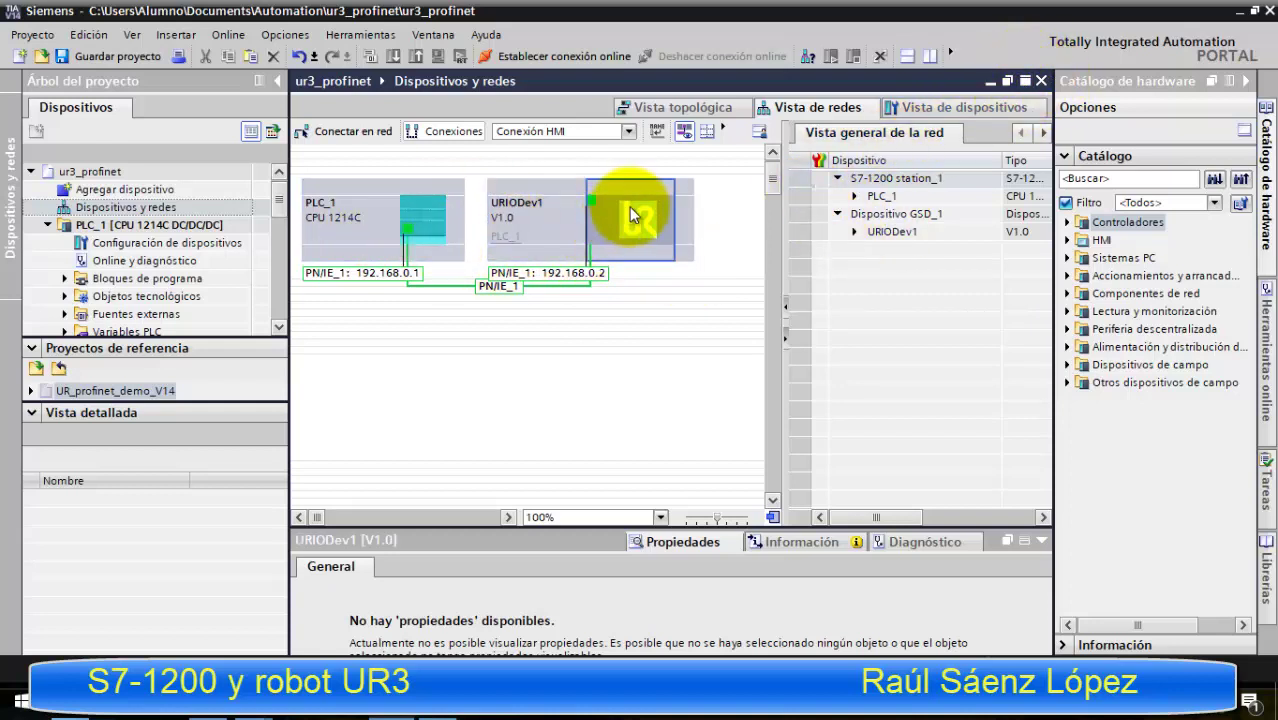
double_click(632, 214)
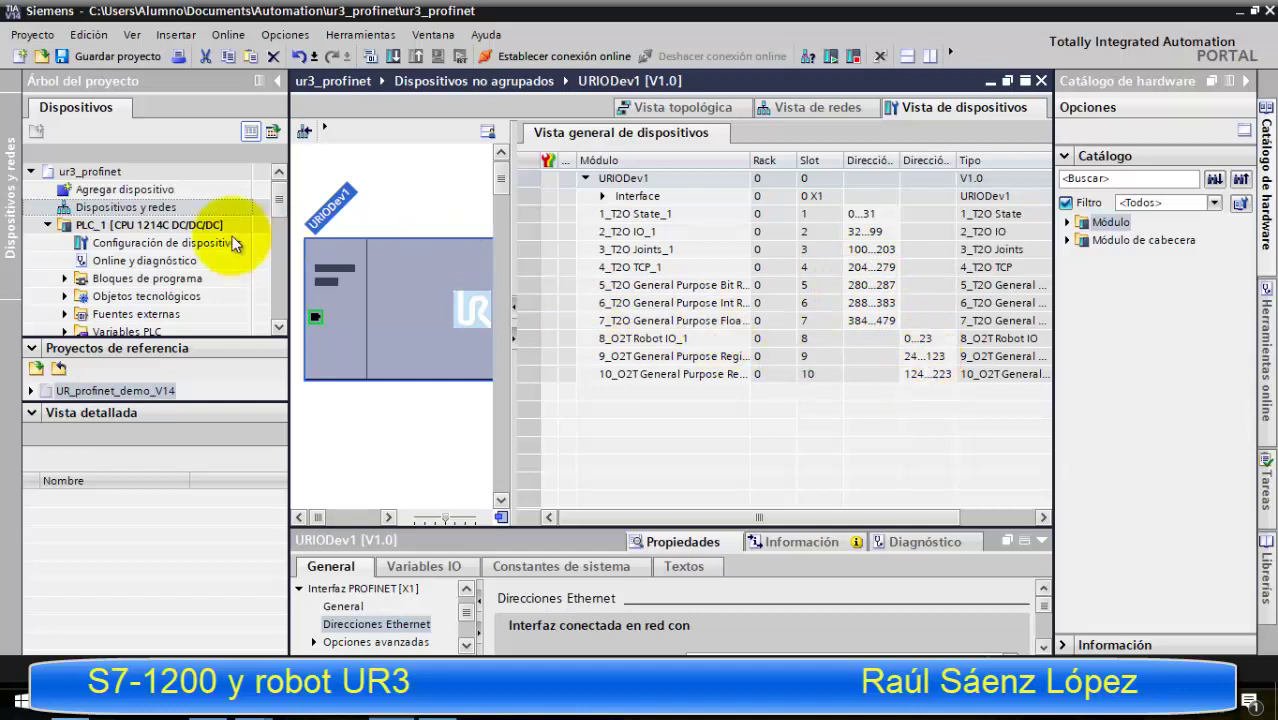
- Expand the PLC data types folder of PLC_1 in the ur3_profinet project tree
click(280, 327)
click(280, 327)
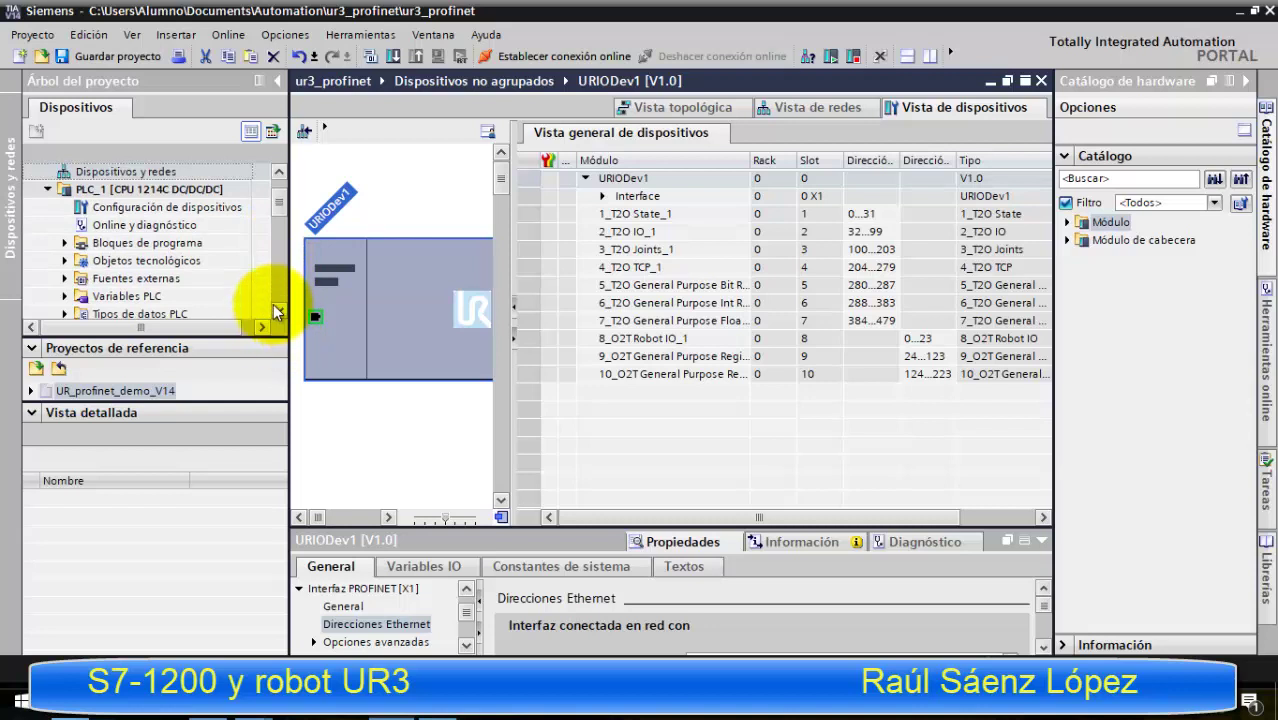
click(279, 311)
click(279, 311)
click(279, 311)
click(279, 311)
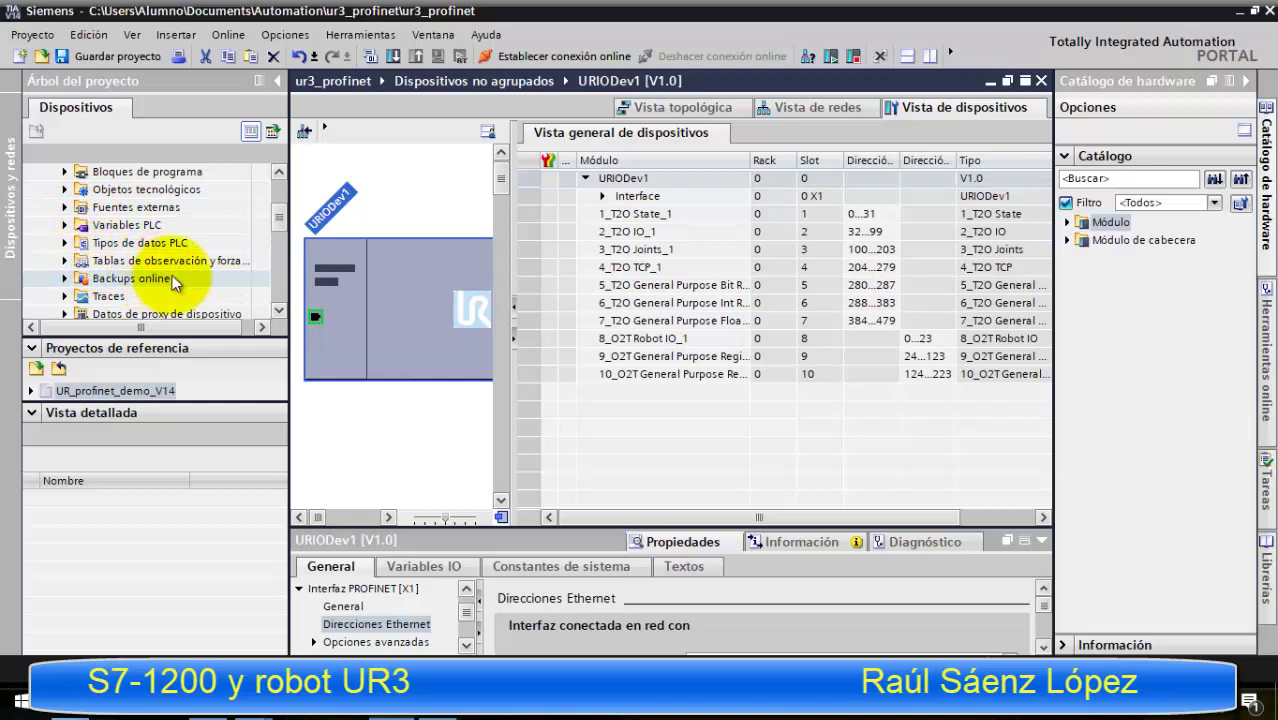
click(65, 242)
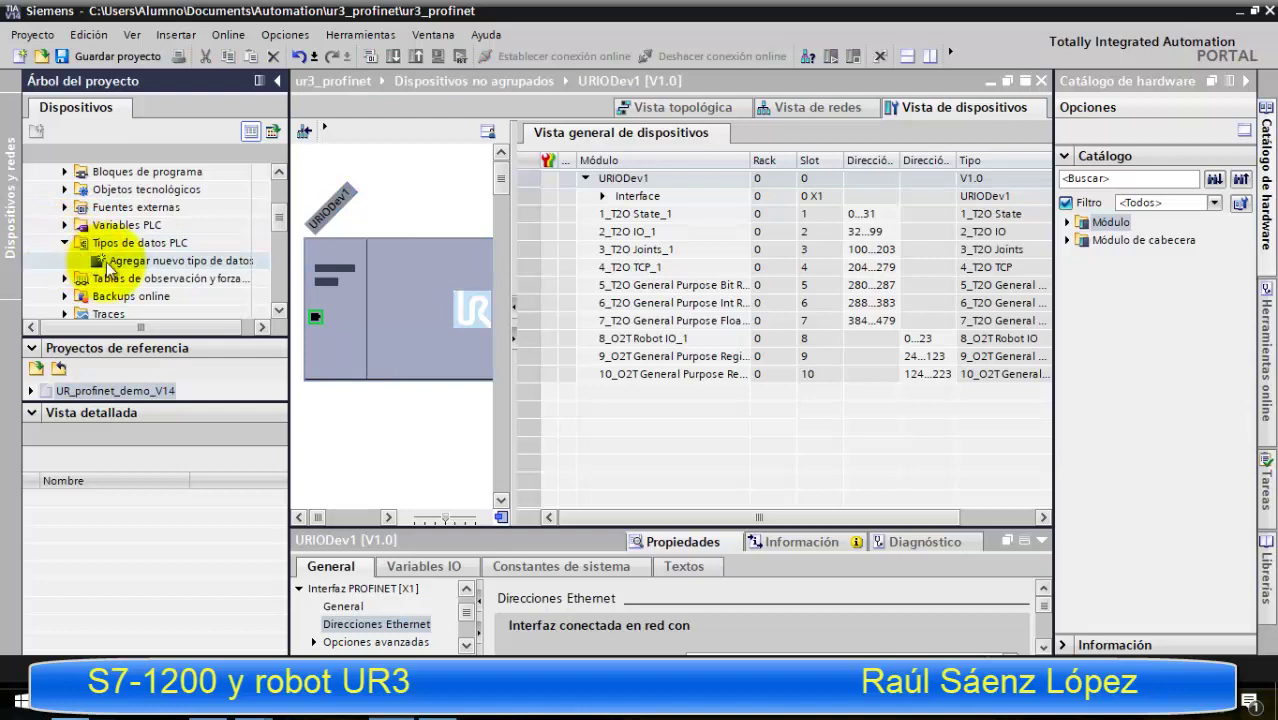
- Expand the reference project UR_profinet_demo_V14 and open its PLC_1 device configuration
click(35, 395)
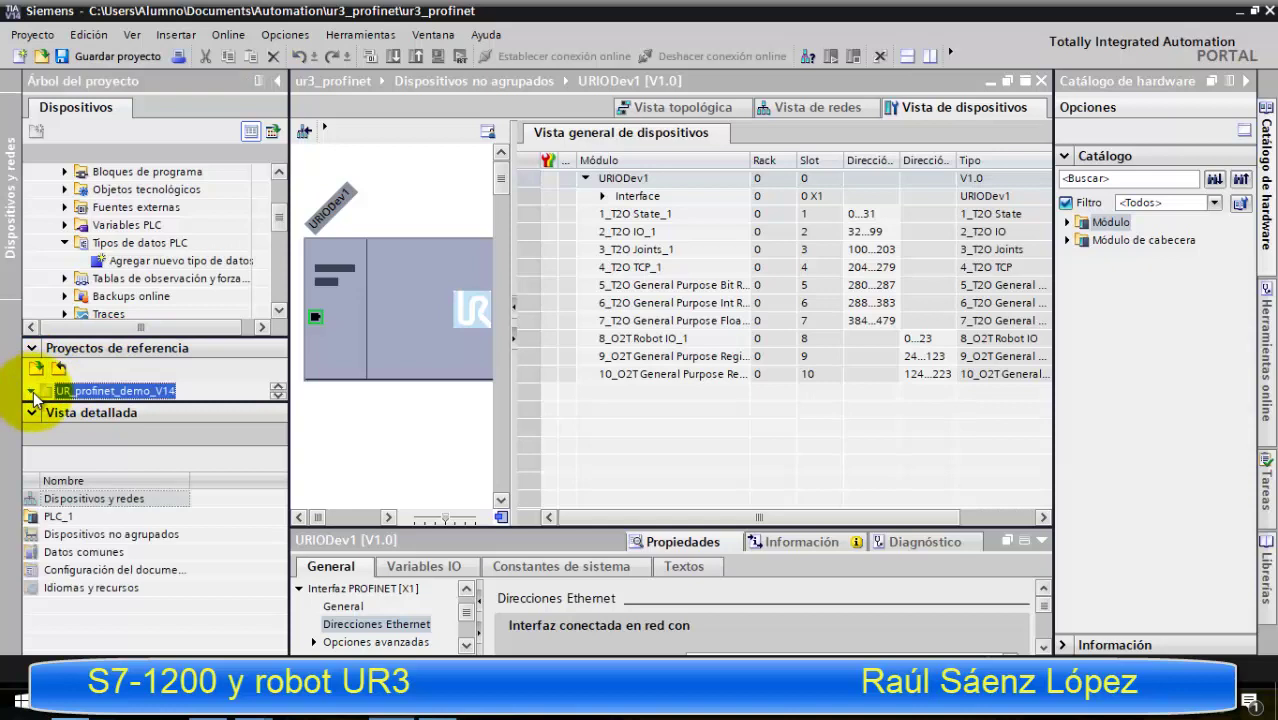
click(55, 519)
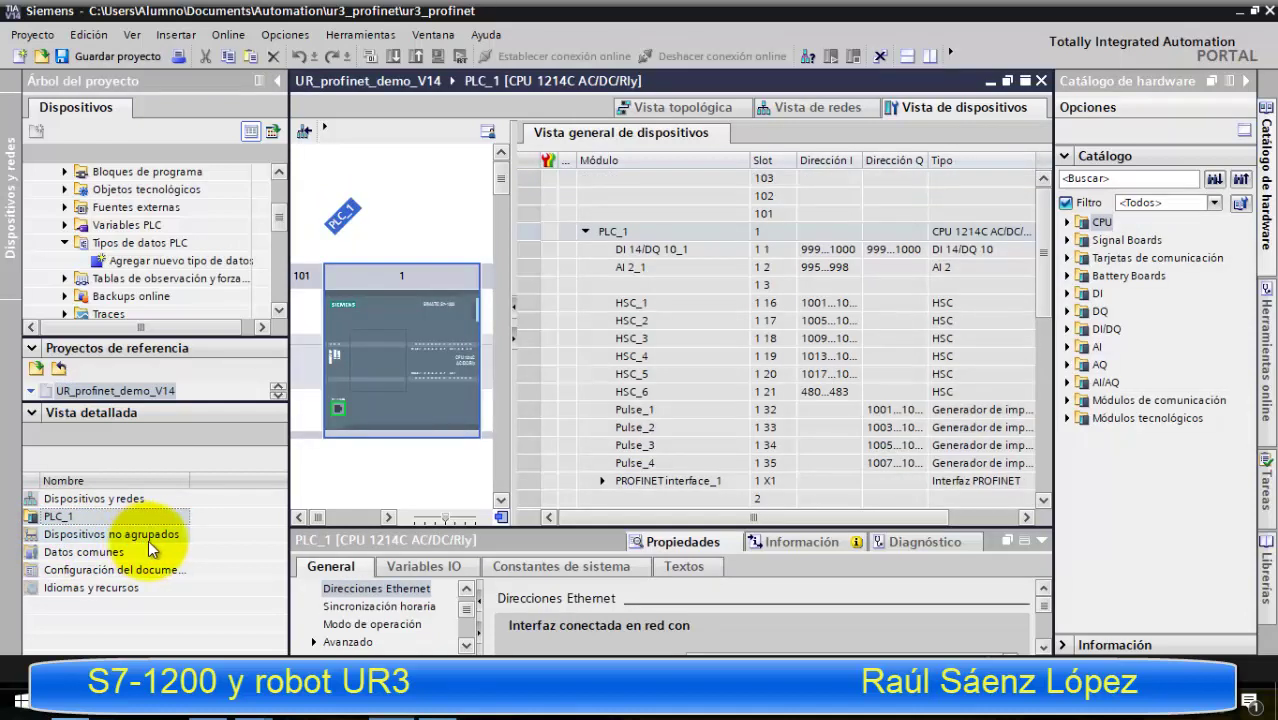
double_click(76, 517)
click(76, 517)
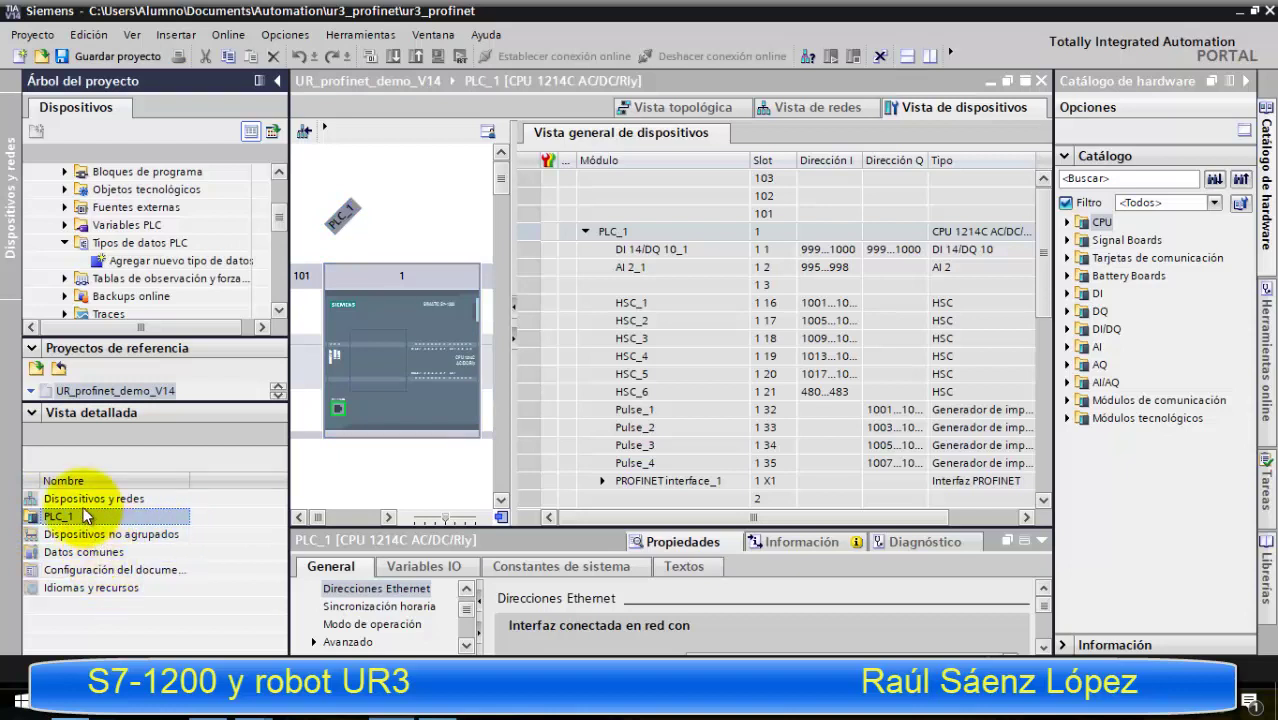
- Enlarge the reference projects area and expand the PLC_1 station of UR_profinet_demo_V14
drag(108, 403, 104, 438)
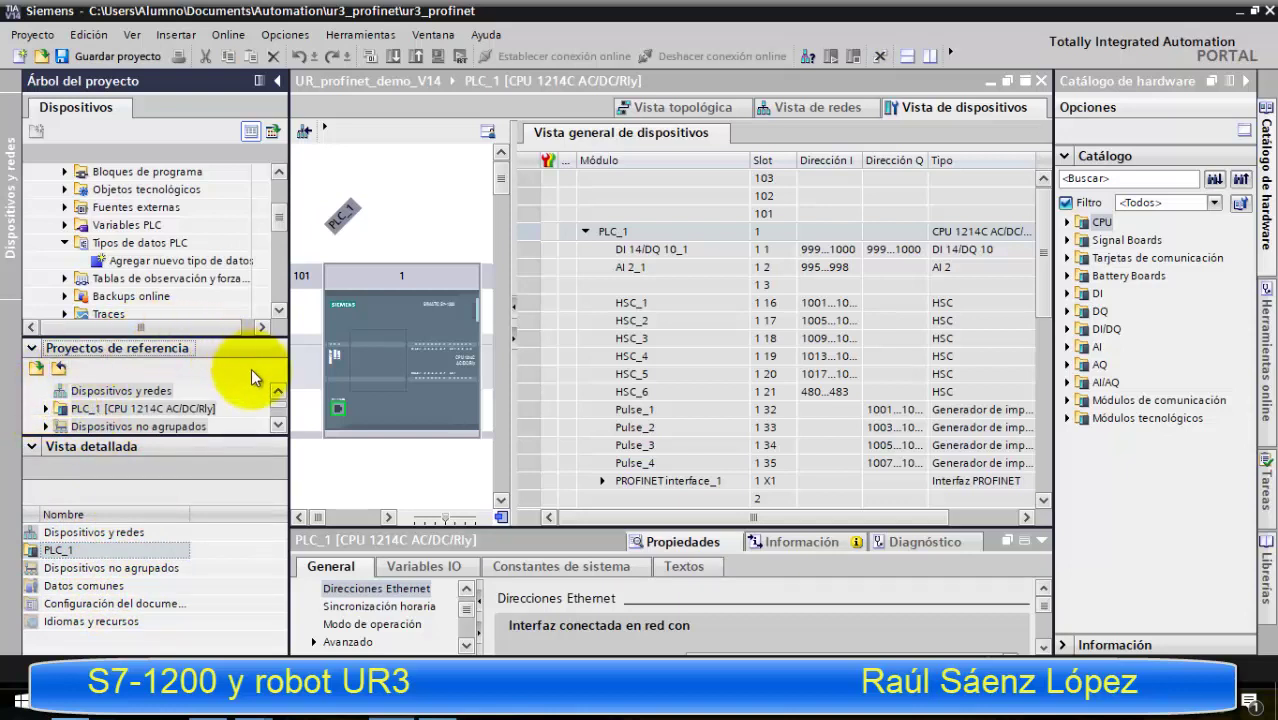
click(278, 391)
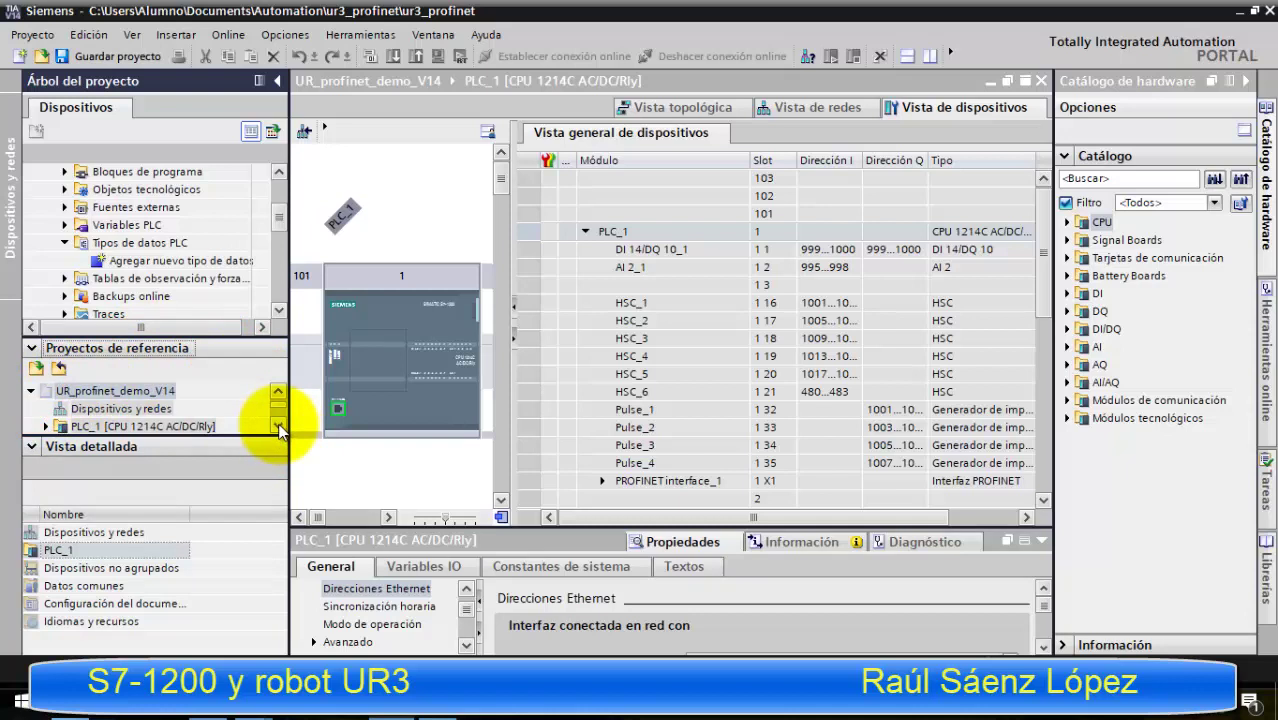
click(278, 425)
click(278, 425)
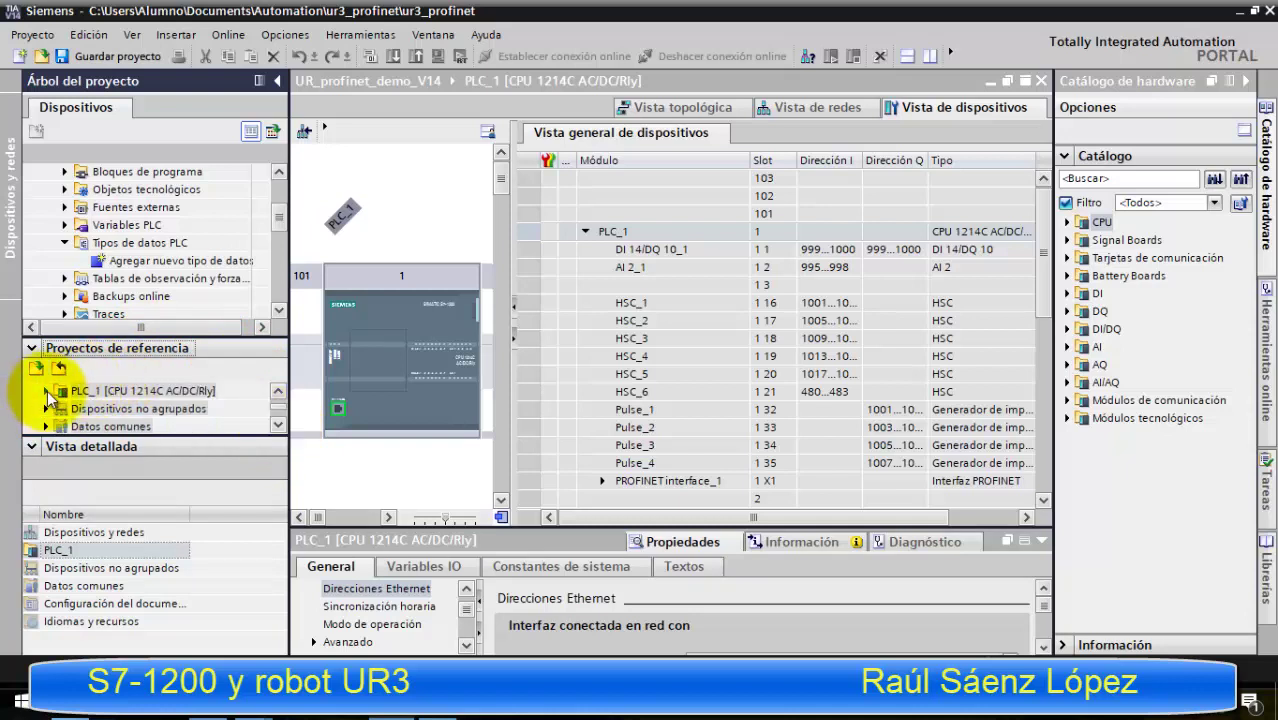
click(46, 392)
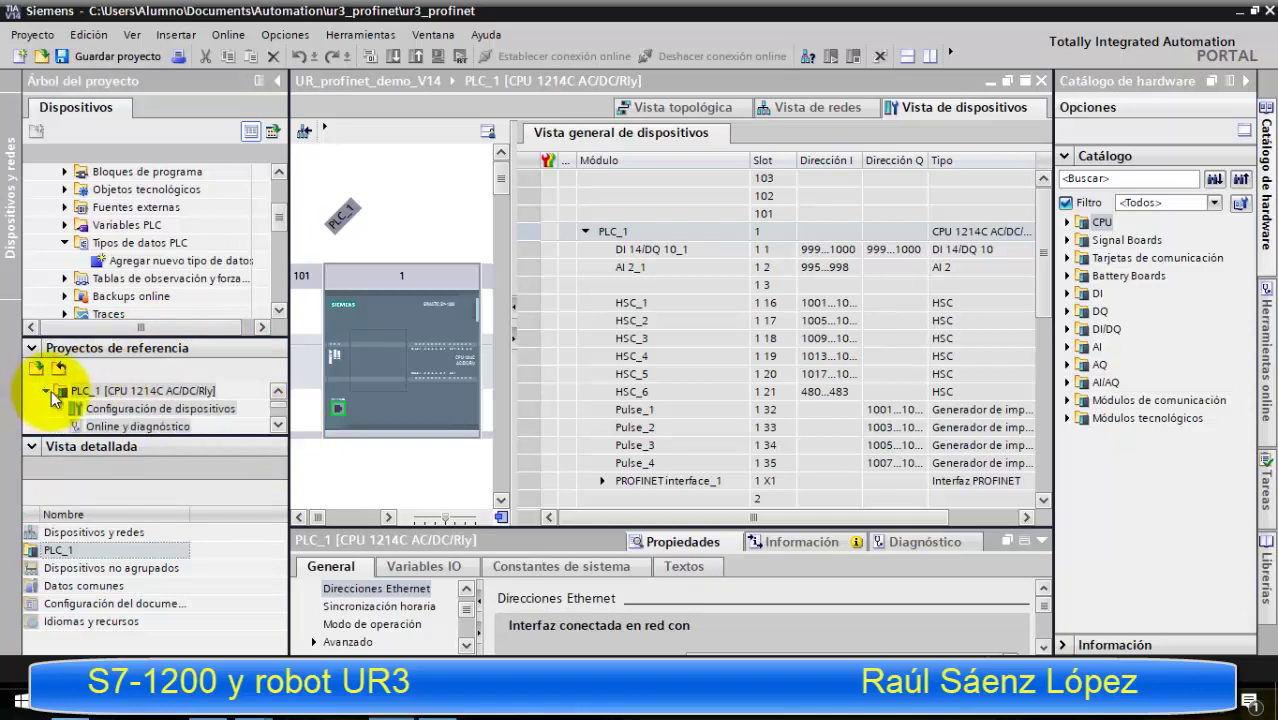
- Expand the PLC data types folder under the reference project's PLC_1
click(278, 426)
click(278, 426)
click(278, 426)
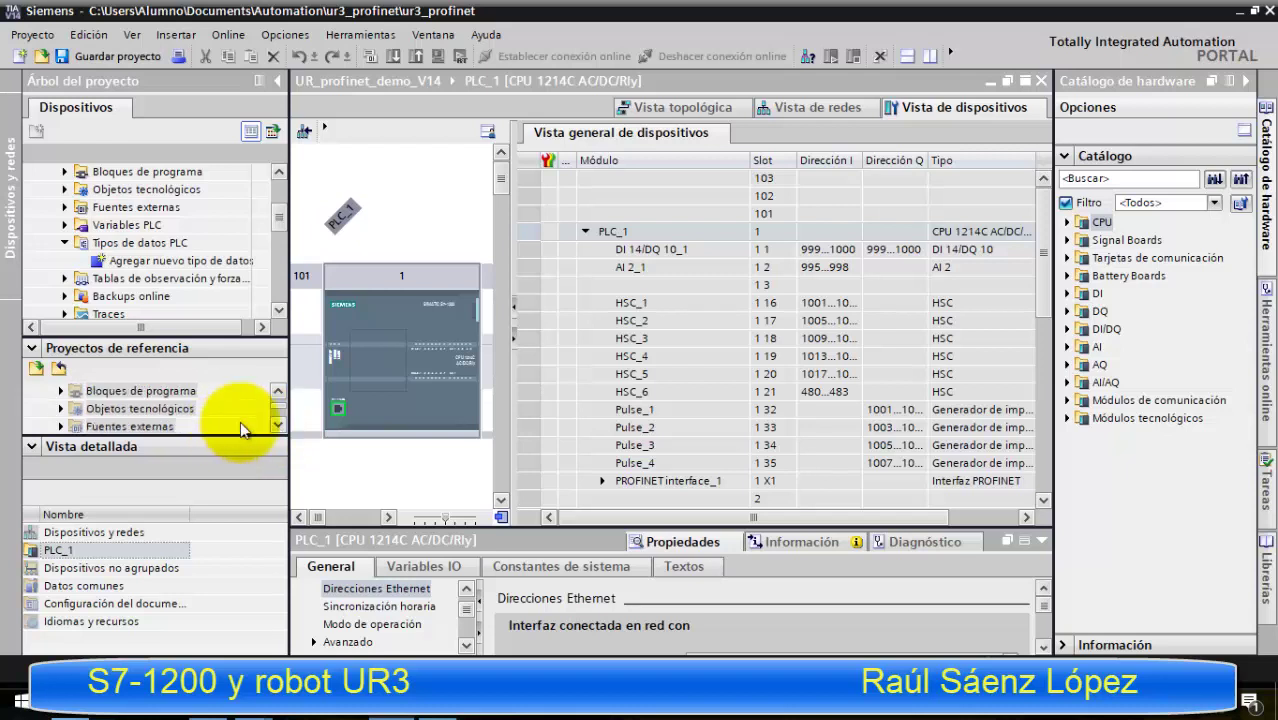
click(278, 426)
click(278, 426)
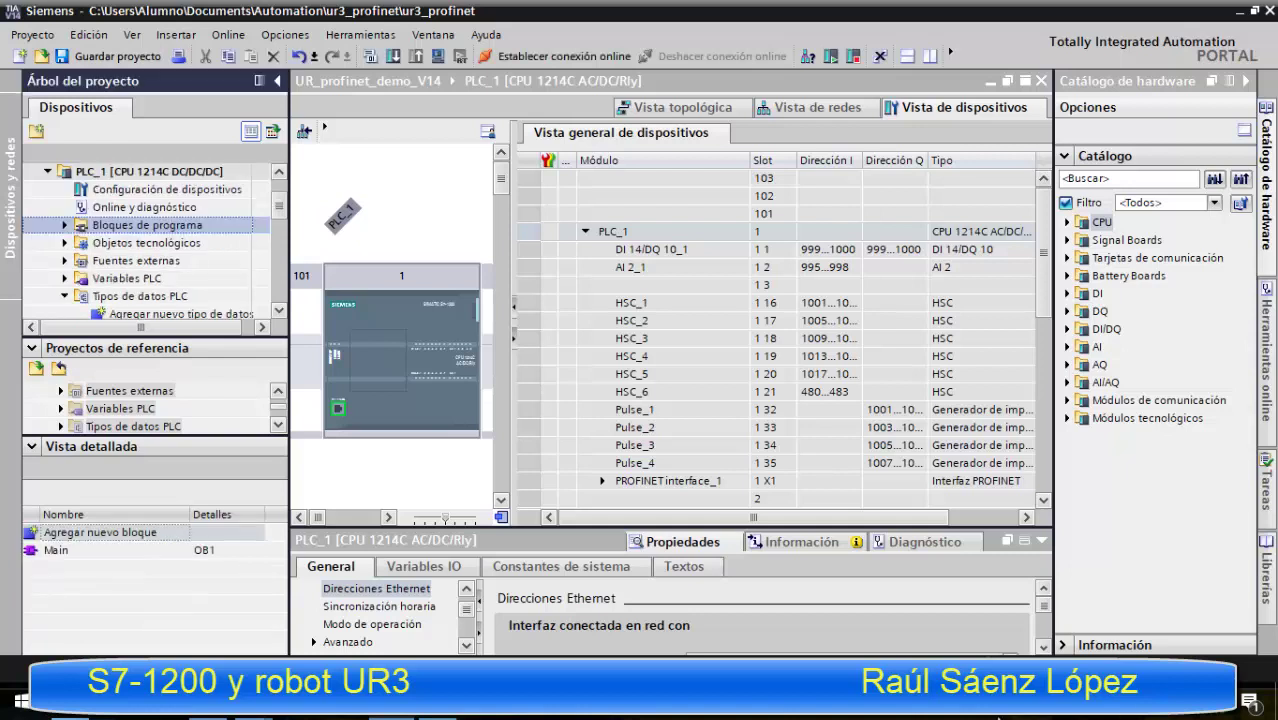
click(278, 424)
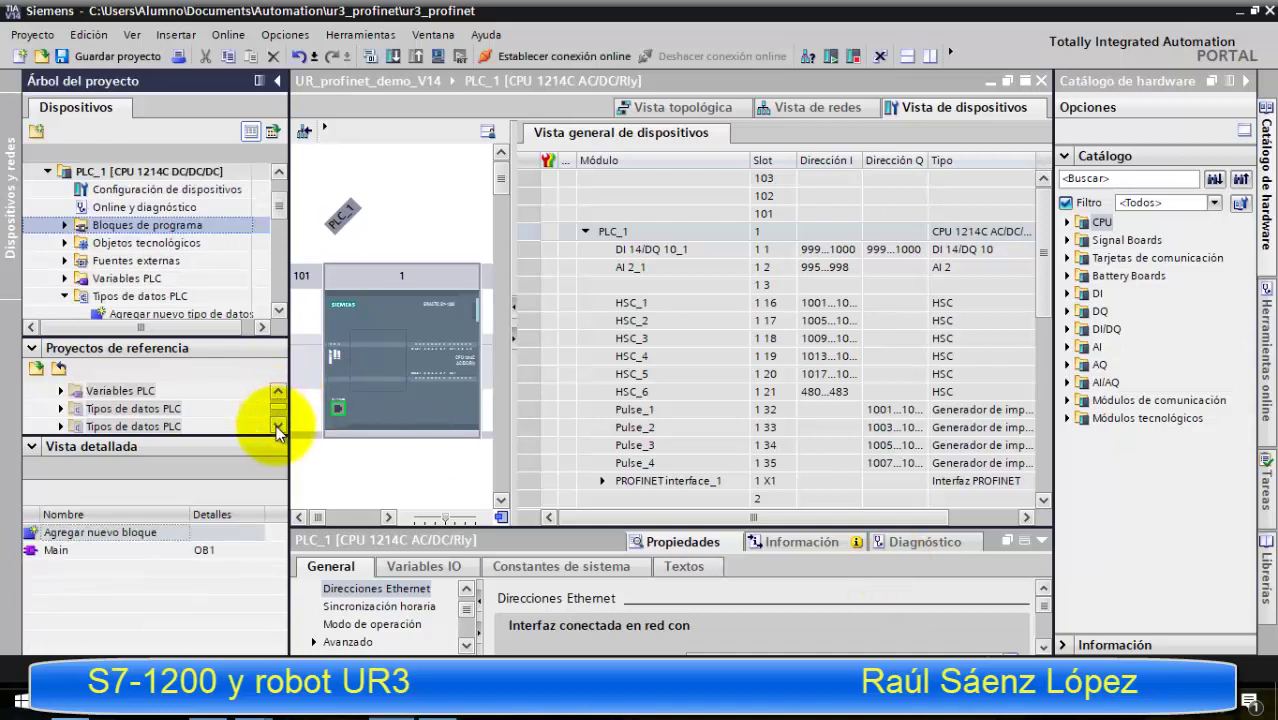
click(62, 410)
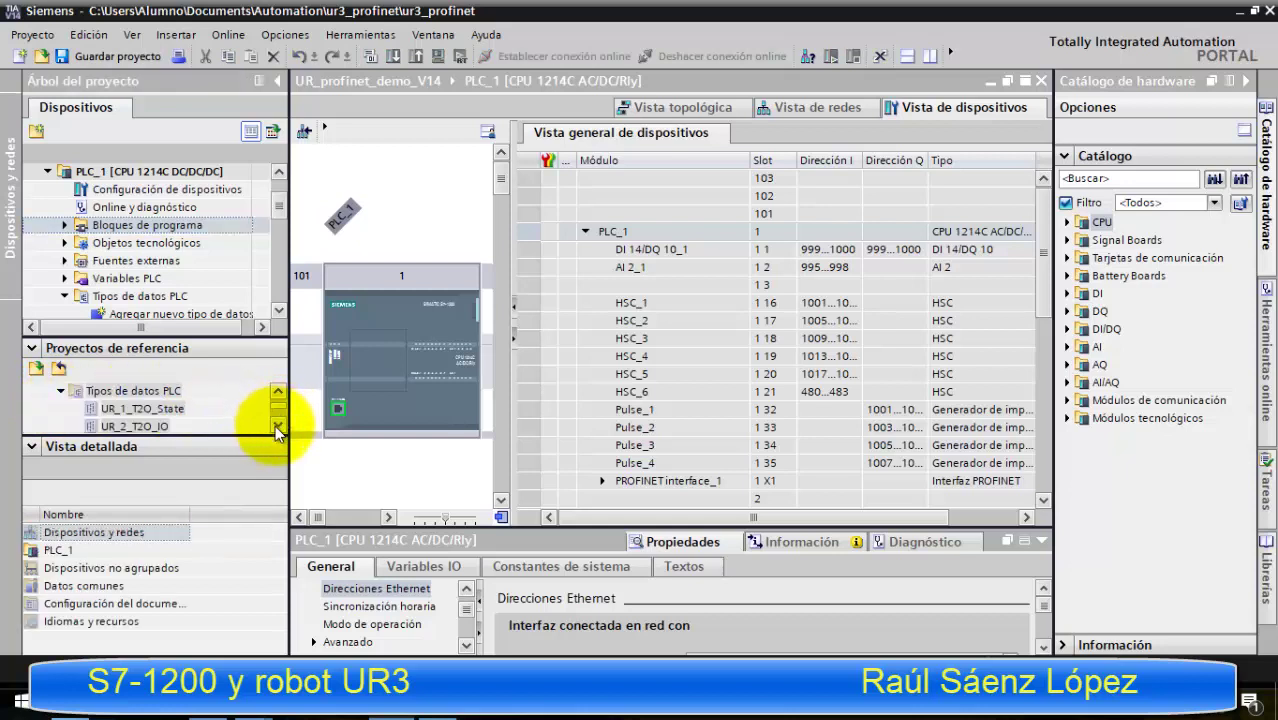
- Examine the list of UR data types in the reference project's PLC data types folder
click(278, 427)
click(278, 427)
click(278, 427)
click(278, 427)
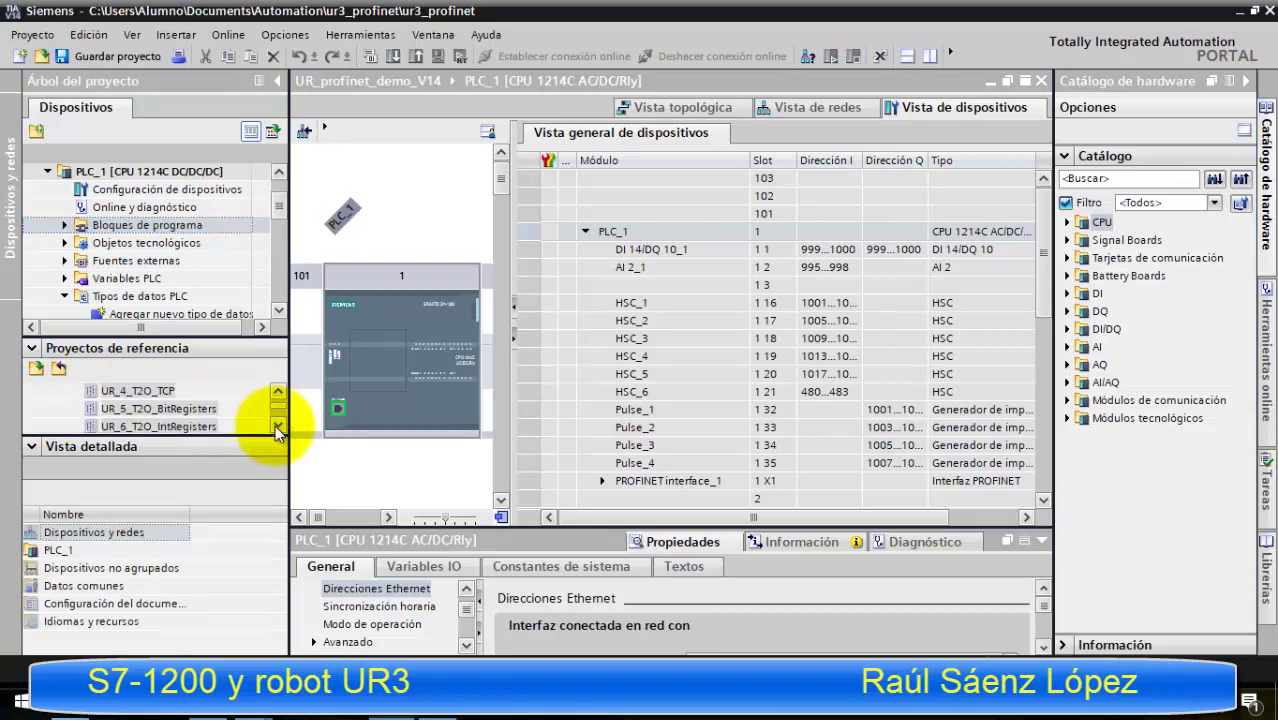
click(278, 427)
click(278, 427)
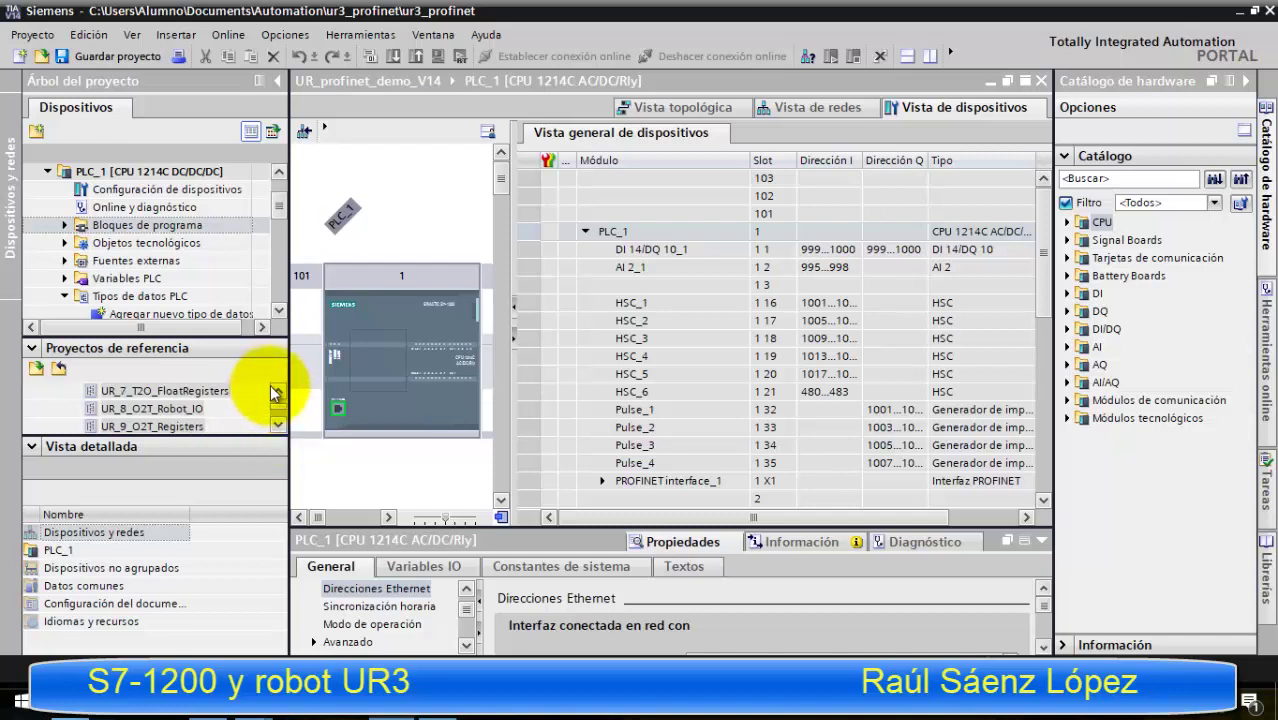
scroll(278, 397, up, 3)
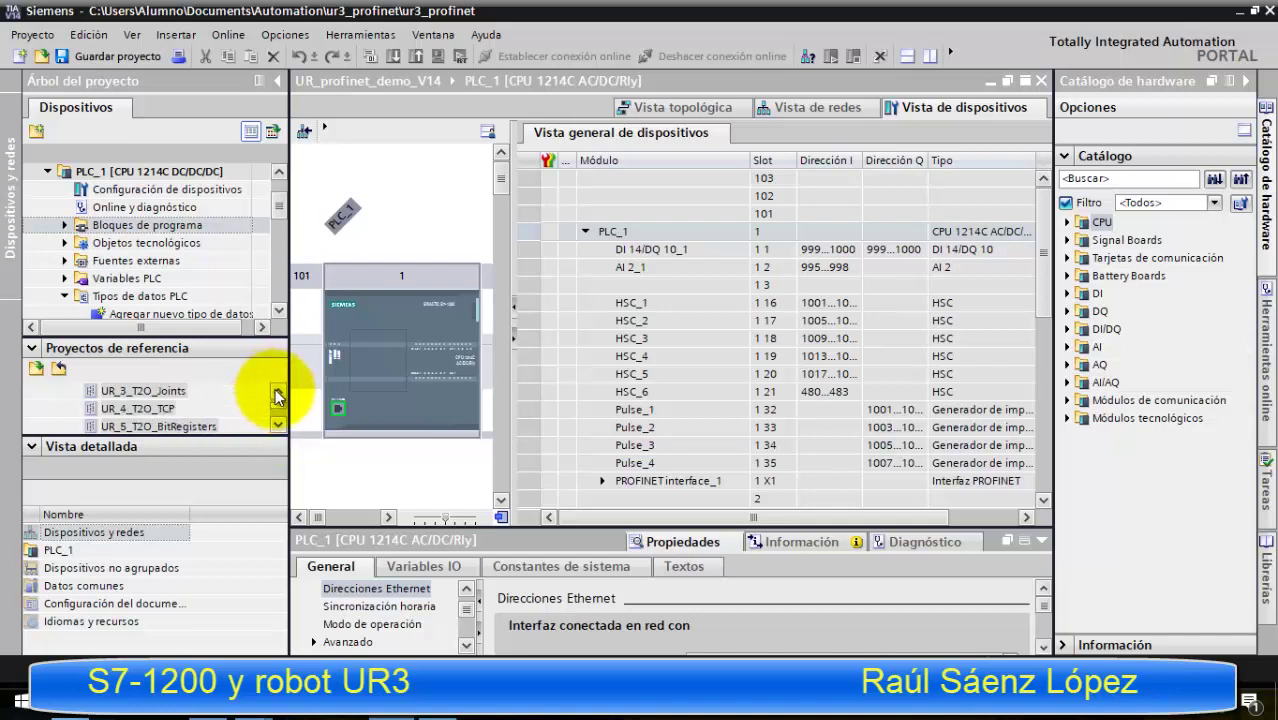
scroll(278, 397, up, 3)
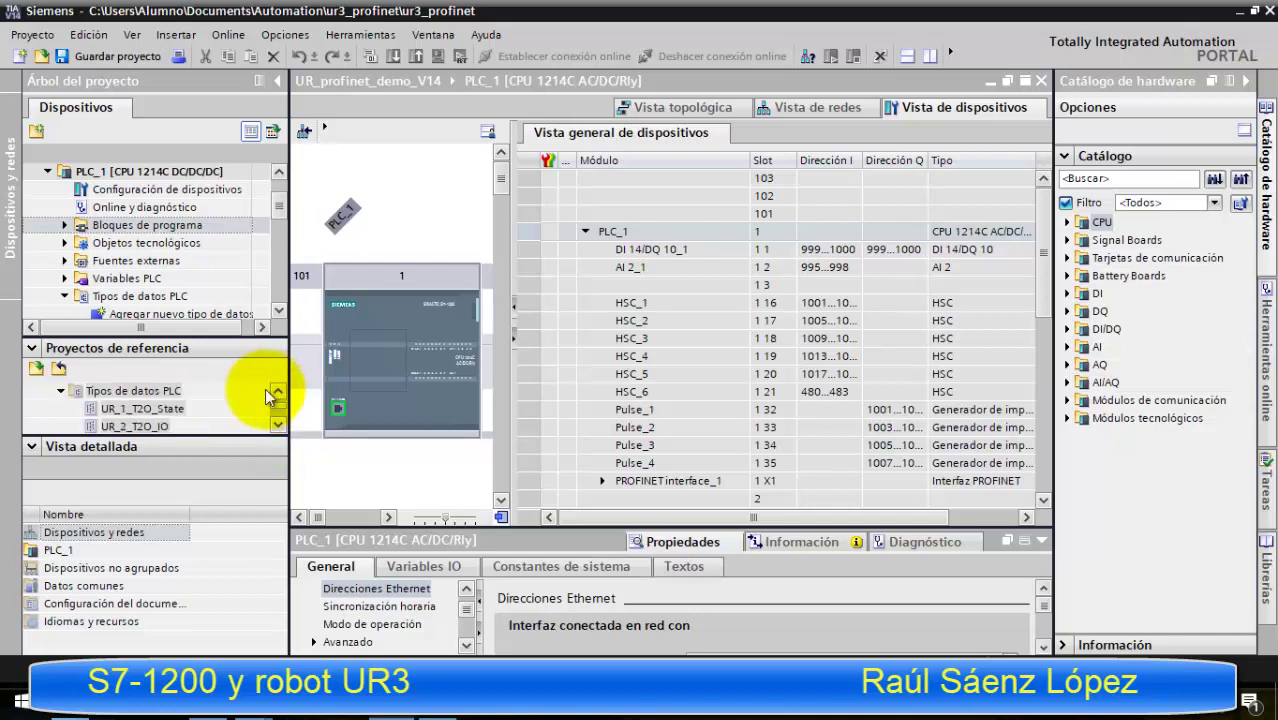
- Copy all UR data types, from UR_1_T2O_State through UR_T2O, from the reference project into the PLC data types folder of the project's own PLC_1
click(157, 409)
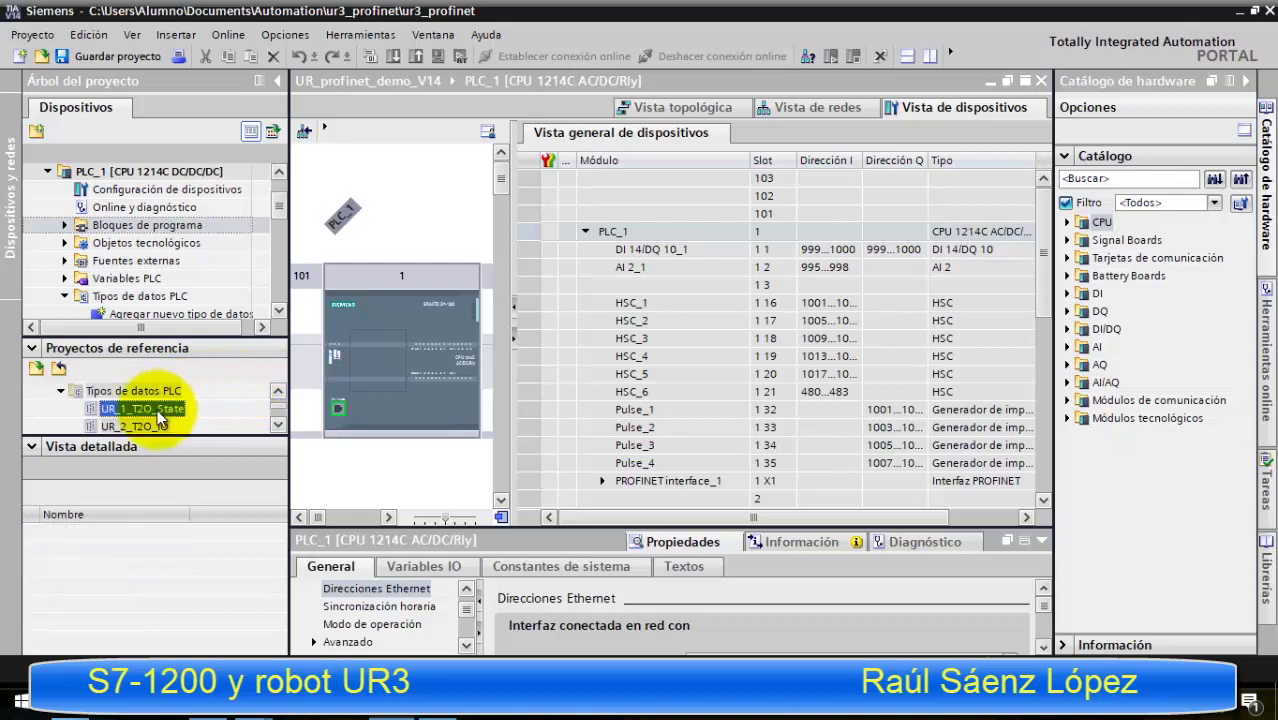
click(277, 427)
click(277, 427)
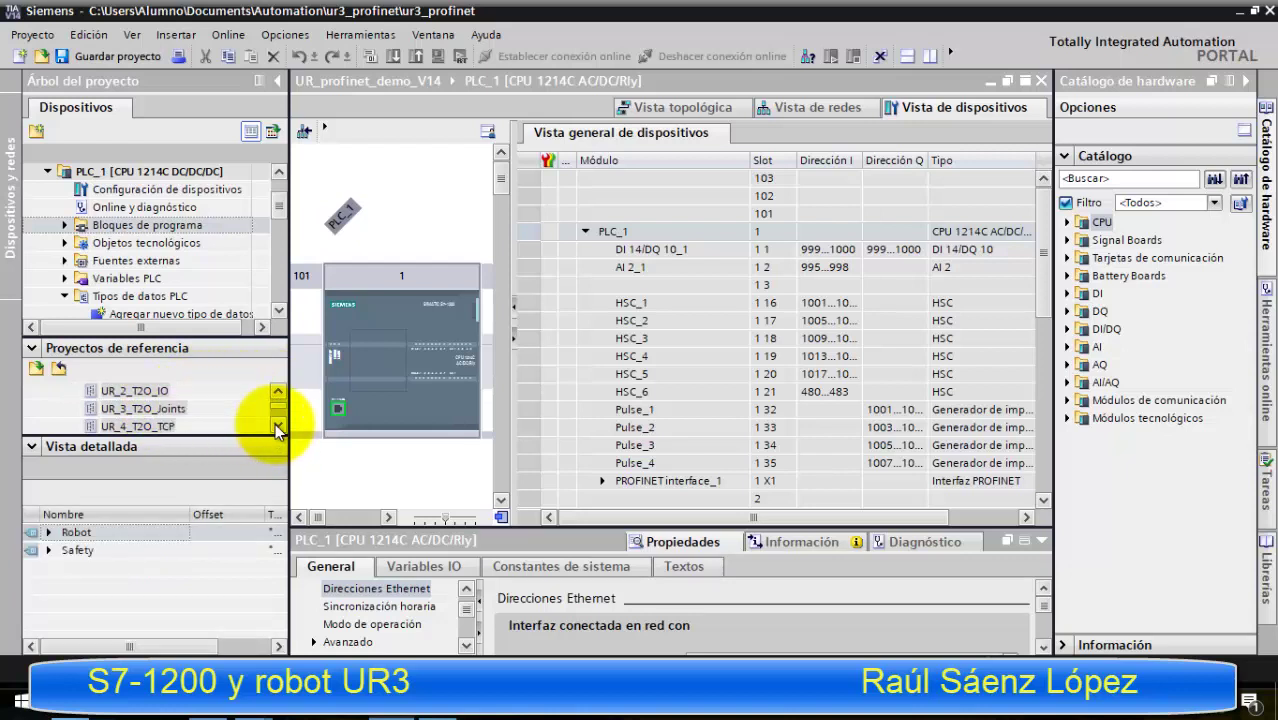
click(277, 427)
click(277, 427)
click(277, 427)
click(277, 427)
click(277, 427)
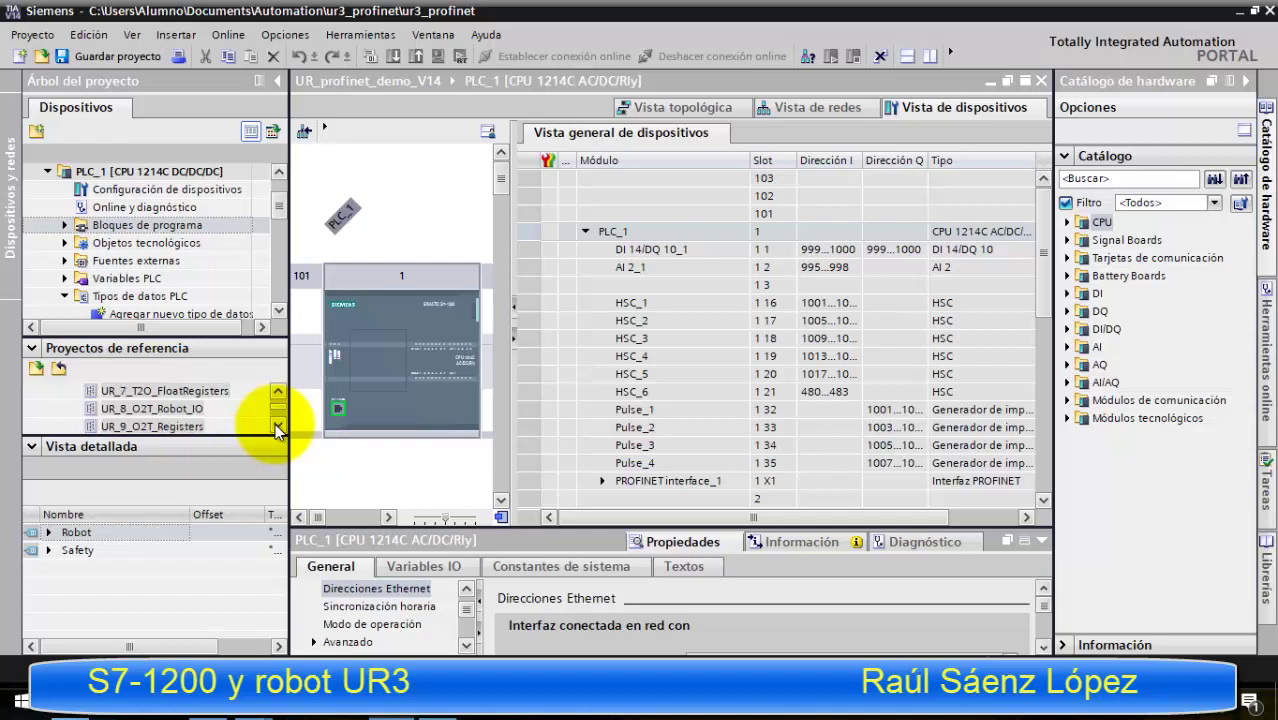
click(277, 427)
click(277, 427)
click(277, 427)
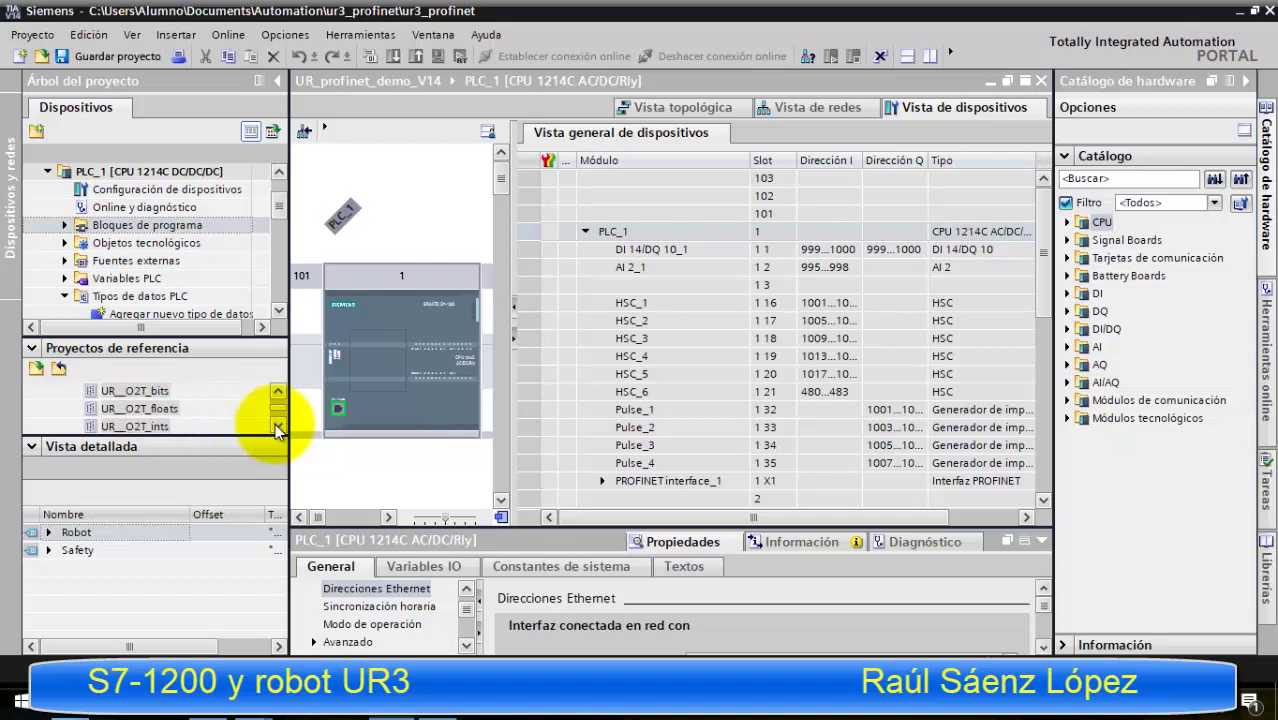
click(277, 427)
click(277, 427)
click(277, 427)
click(277, 427)
click(277, 427)
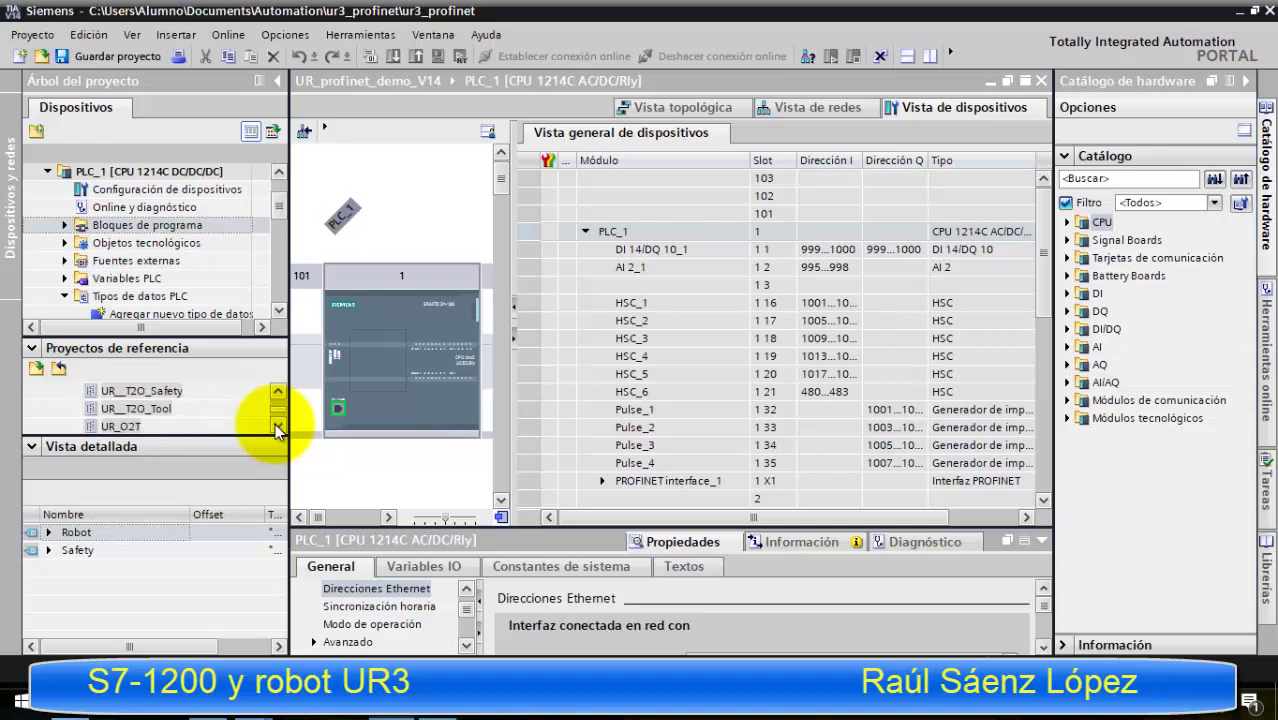
click(277, 427)
click(277, 427)
click(277, 427)
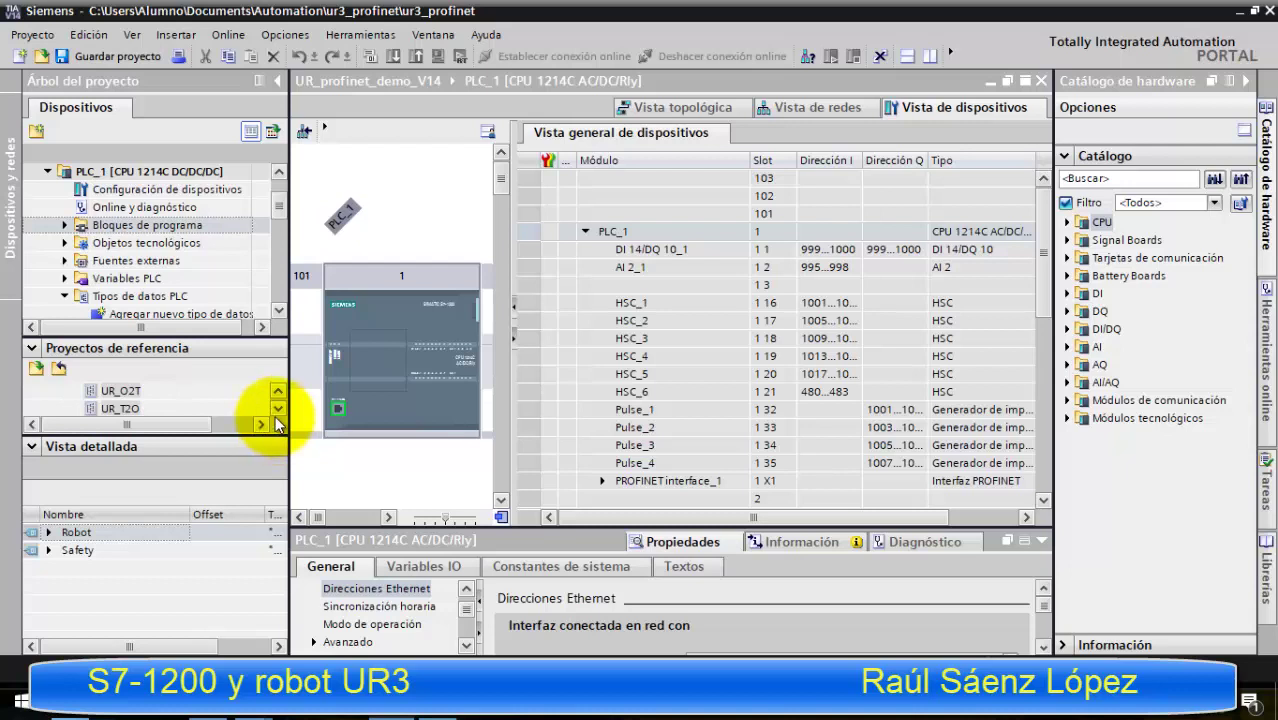
drag(212, 436, 211, 480)
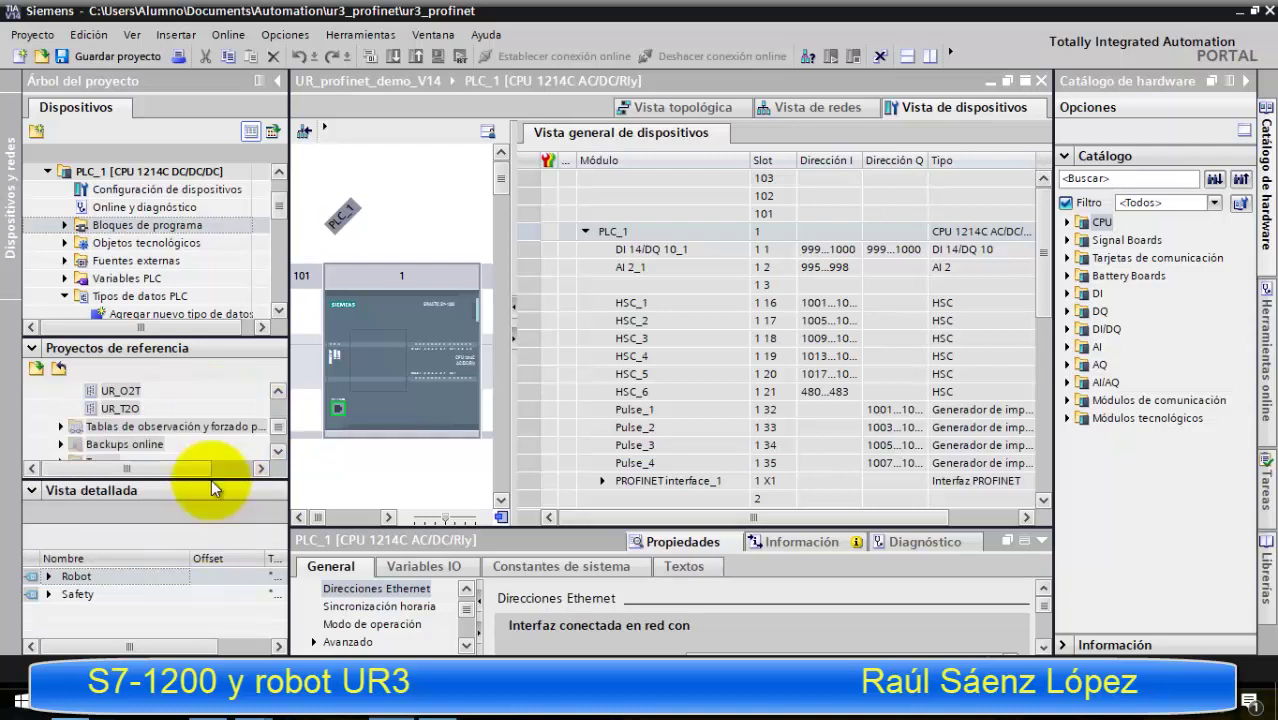
shift+click(128, 409)
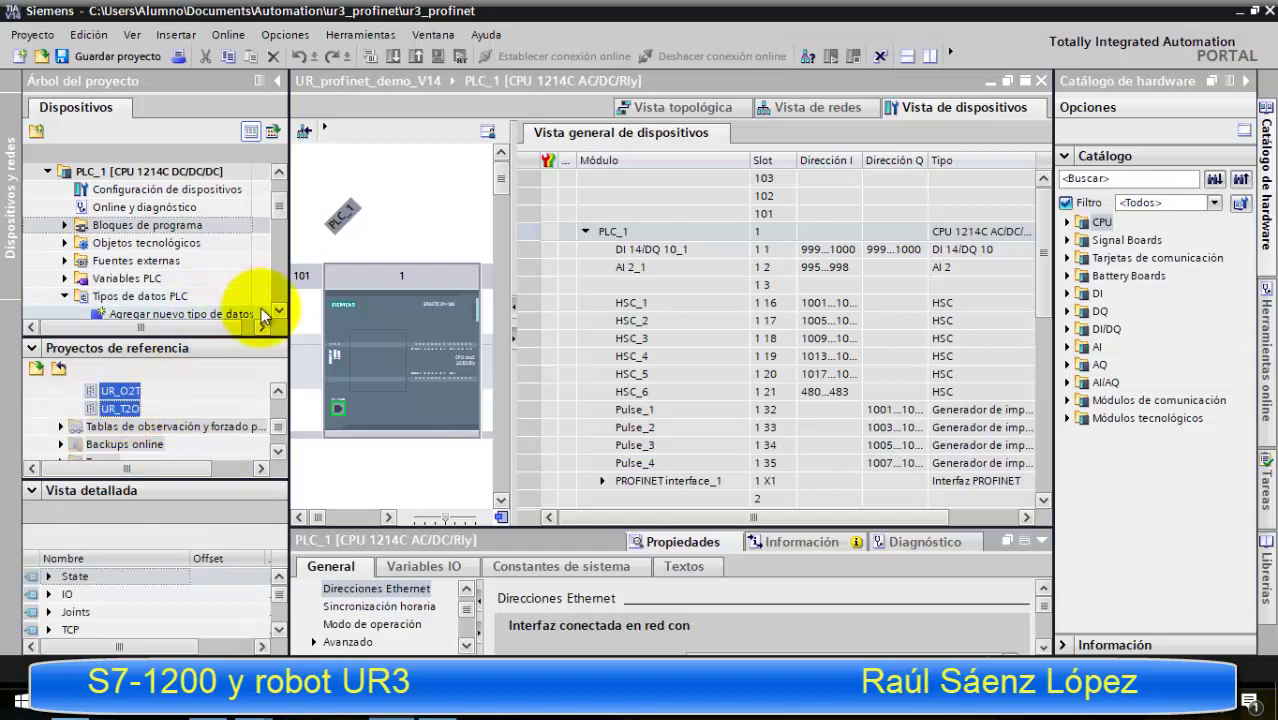
scroll(279, 310, down, 2)
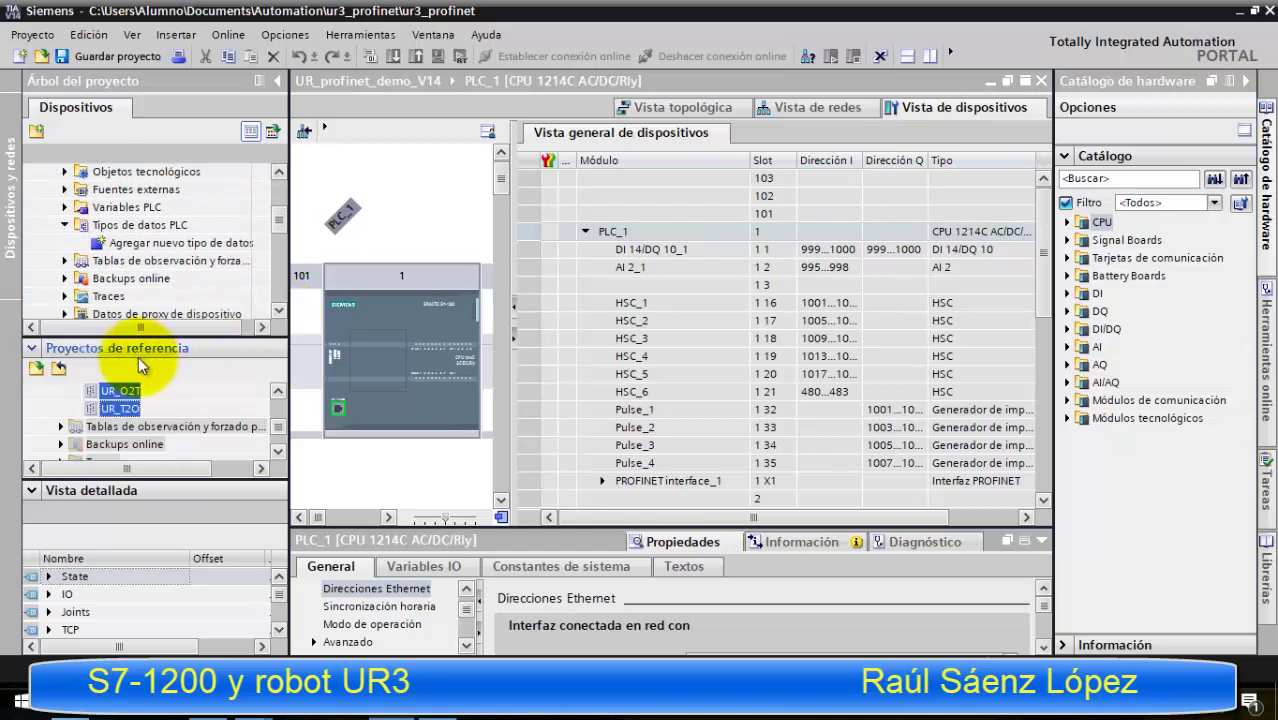
drag(118, 399, 155, 241)
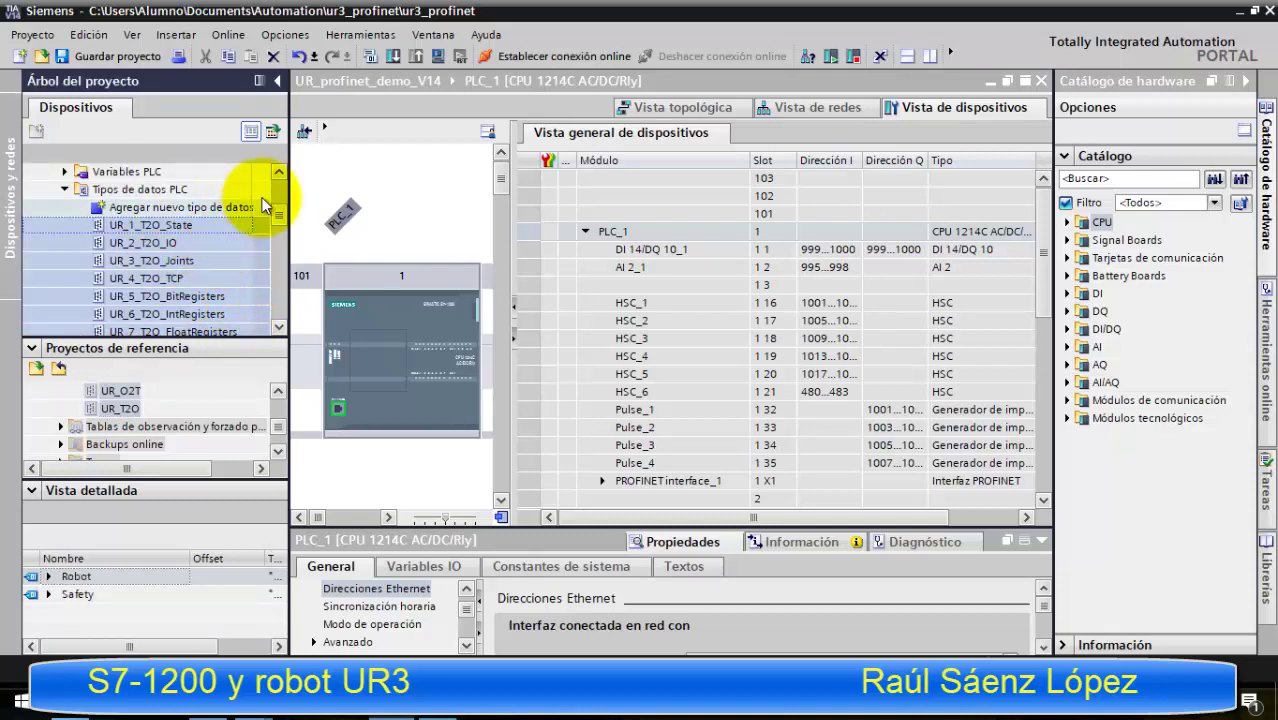
- Expand the PLC tags of the project's PLC_1 and open the standard tag table
click(135, 170)
double_click(135, 170)
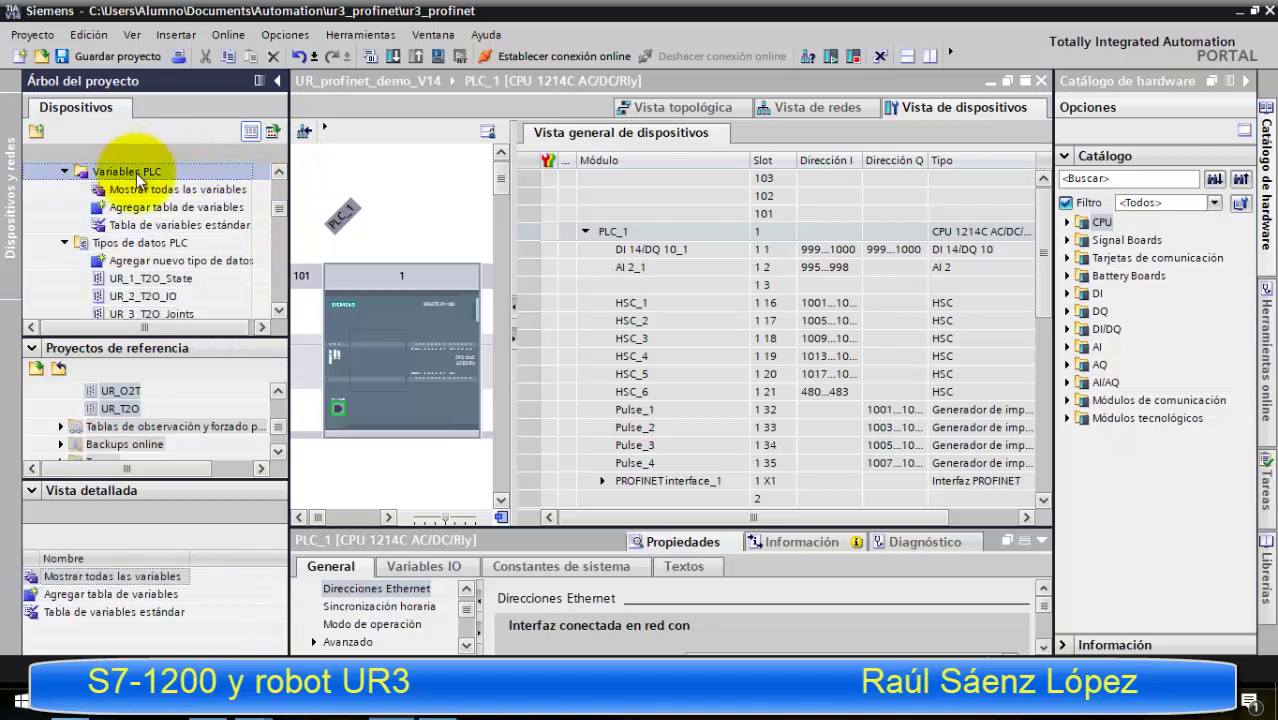
click(183, 226)
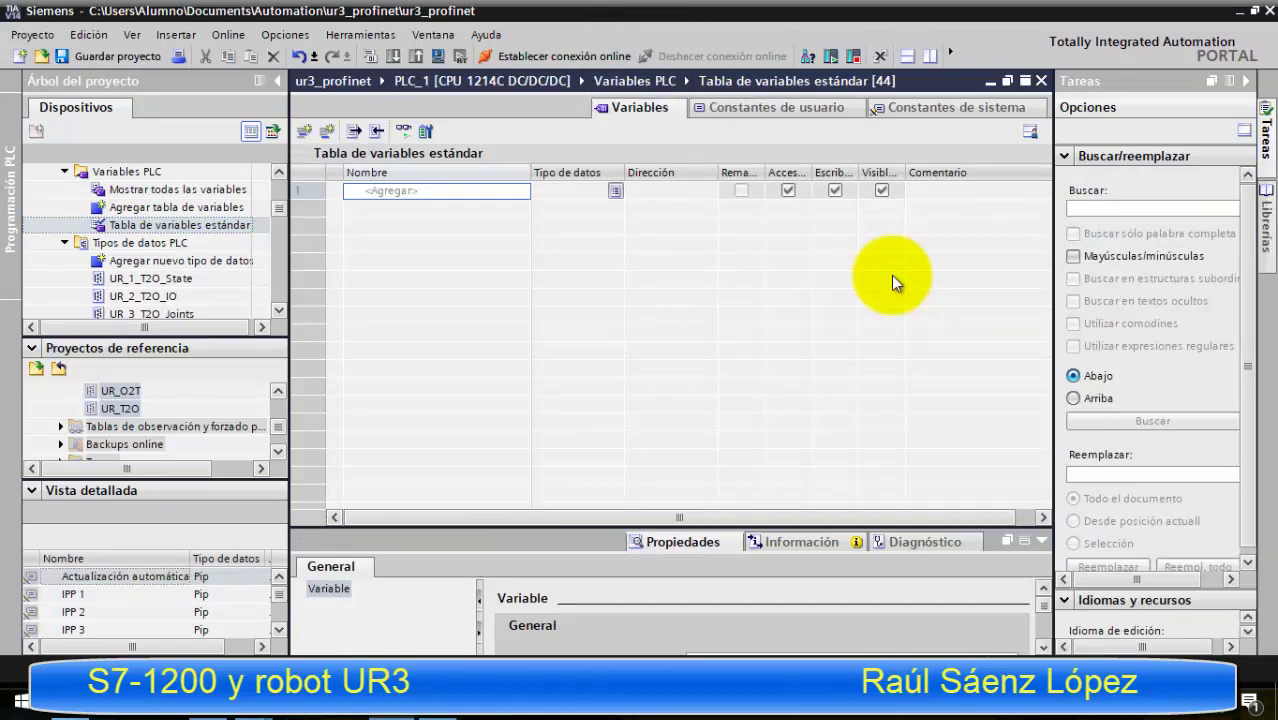
- Add two tags named URI and URO to the standard tag table
text(URI)
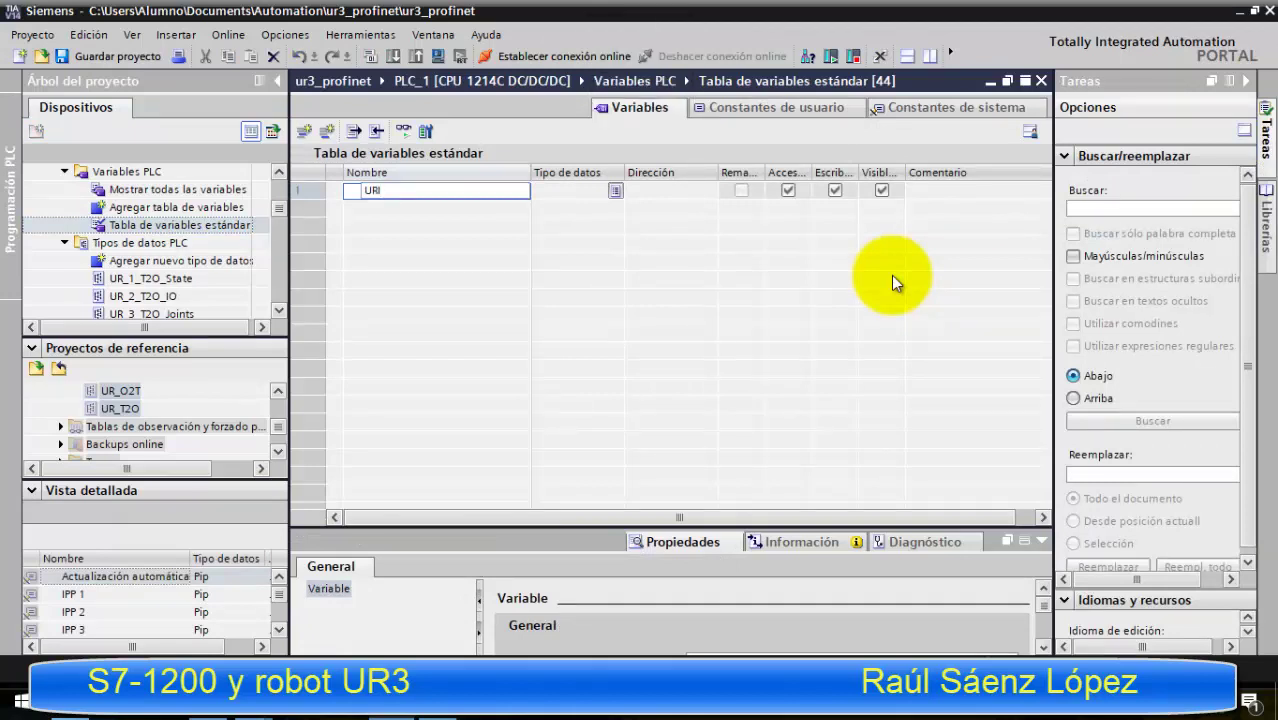
key(Return)
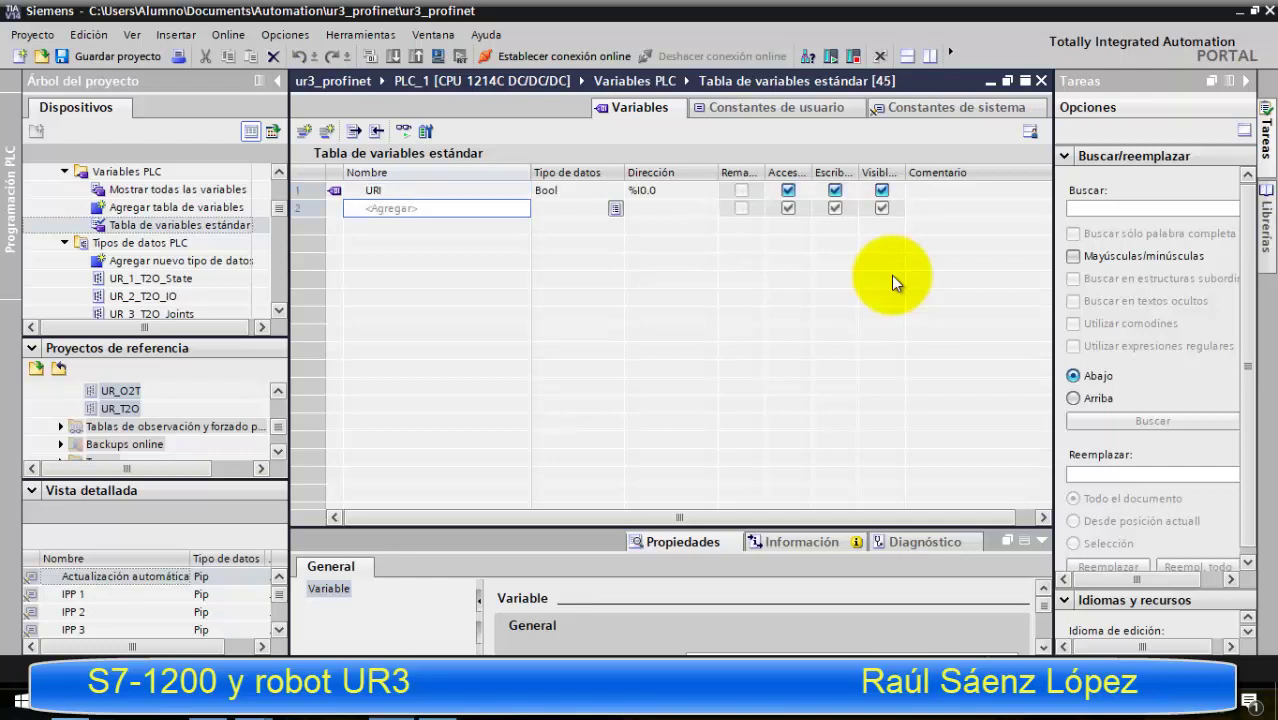
text(UR)
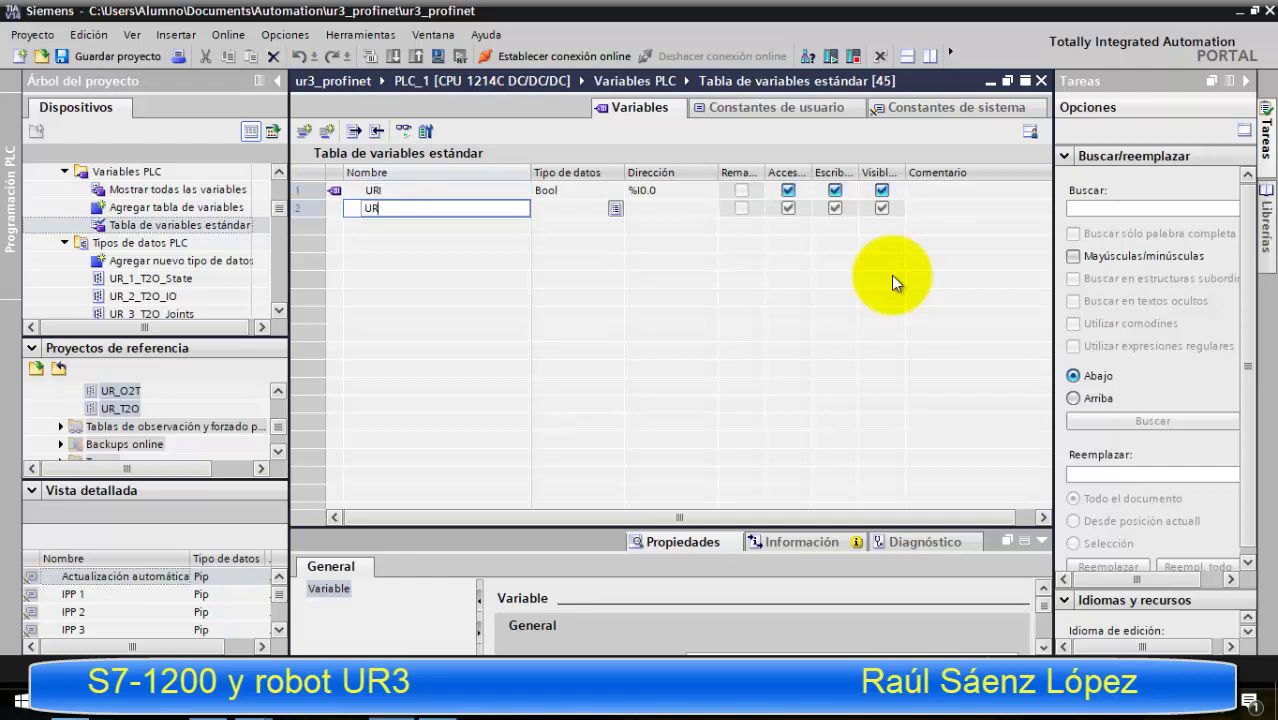
text(O)
key(Return)
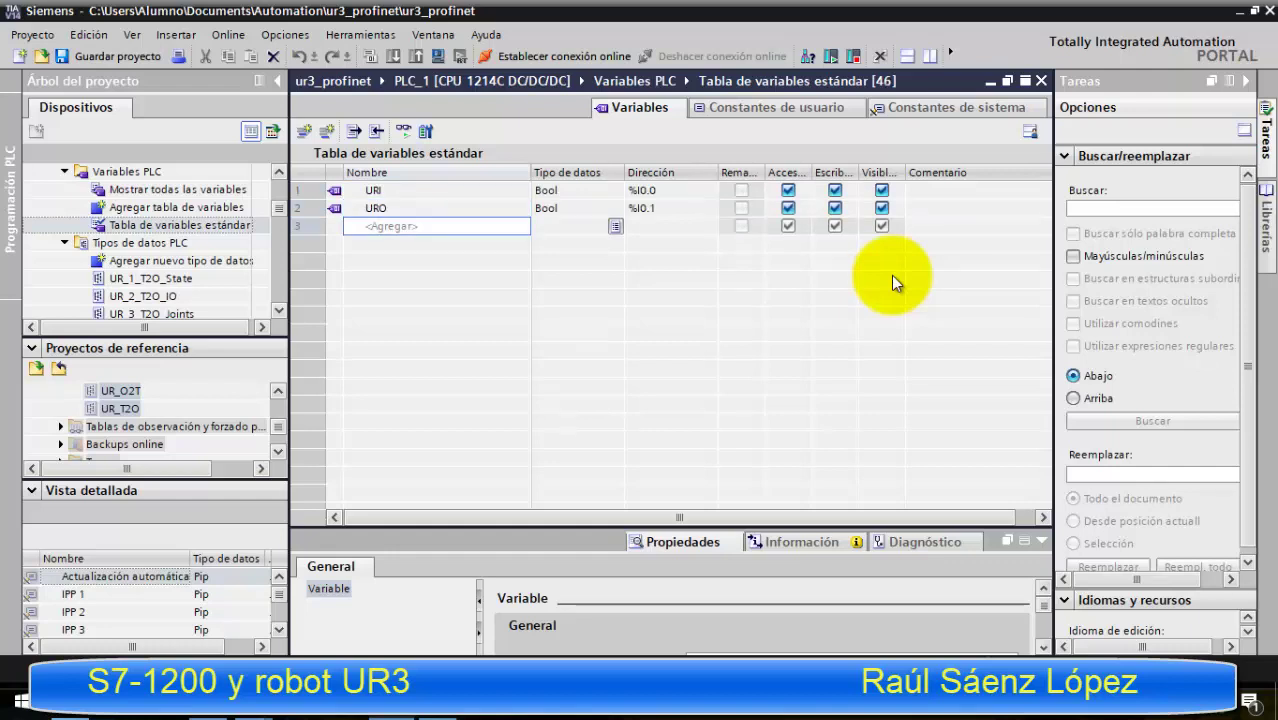
- Set the data type of the URI tag to "UR_T2O"
click(585, 193)
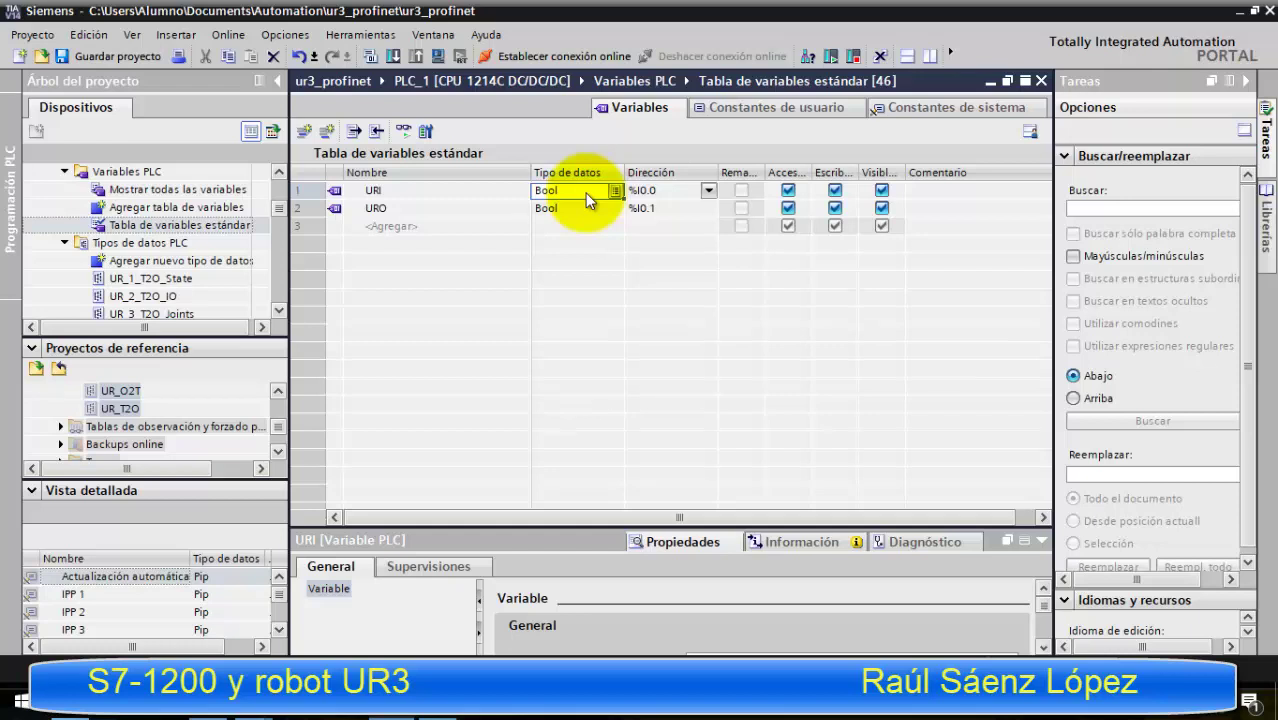
text(UR)
key(Return)
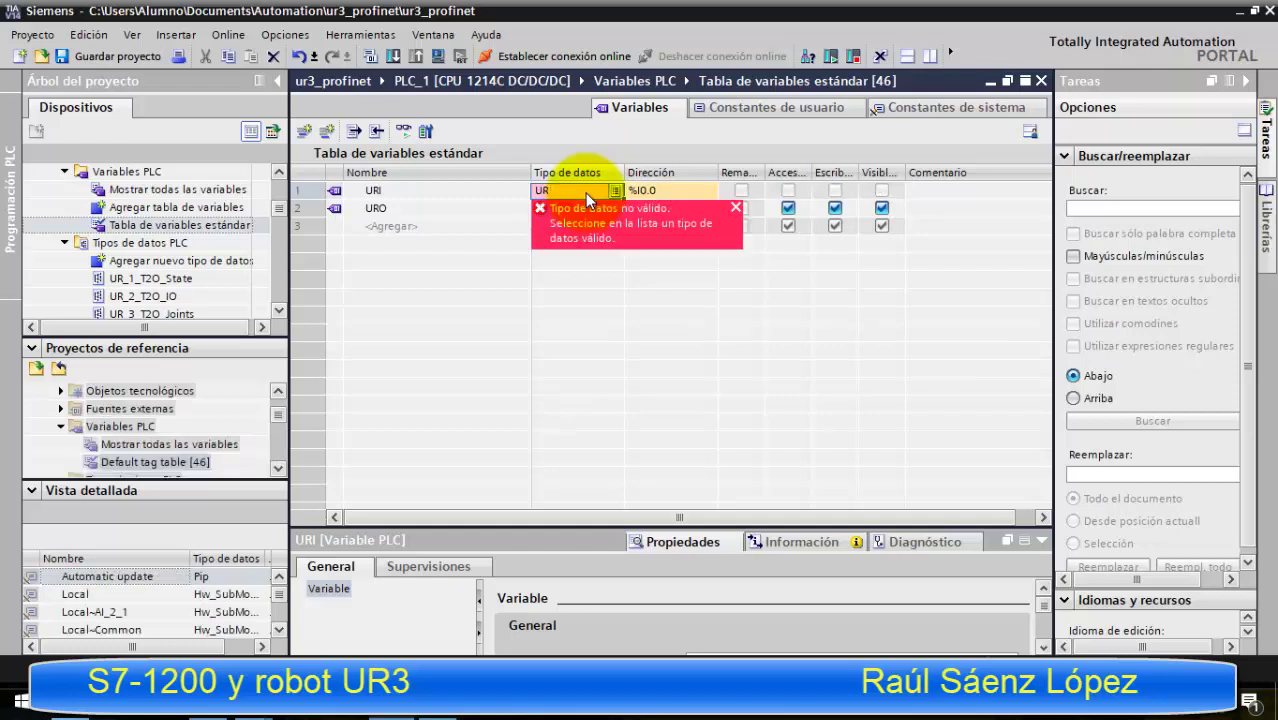
click(588, 192)
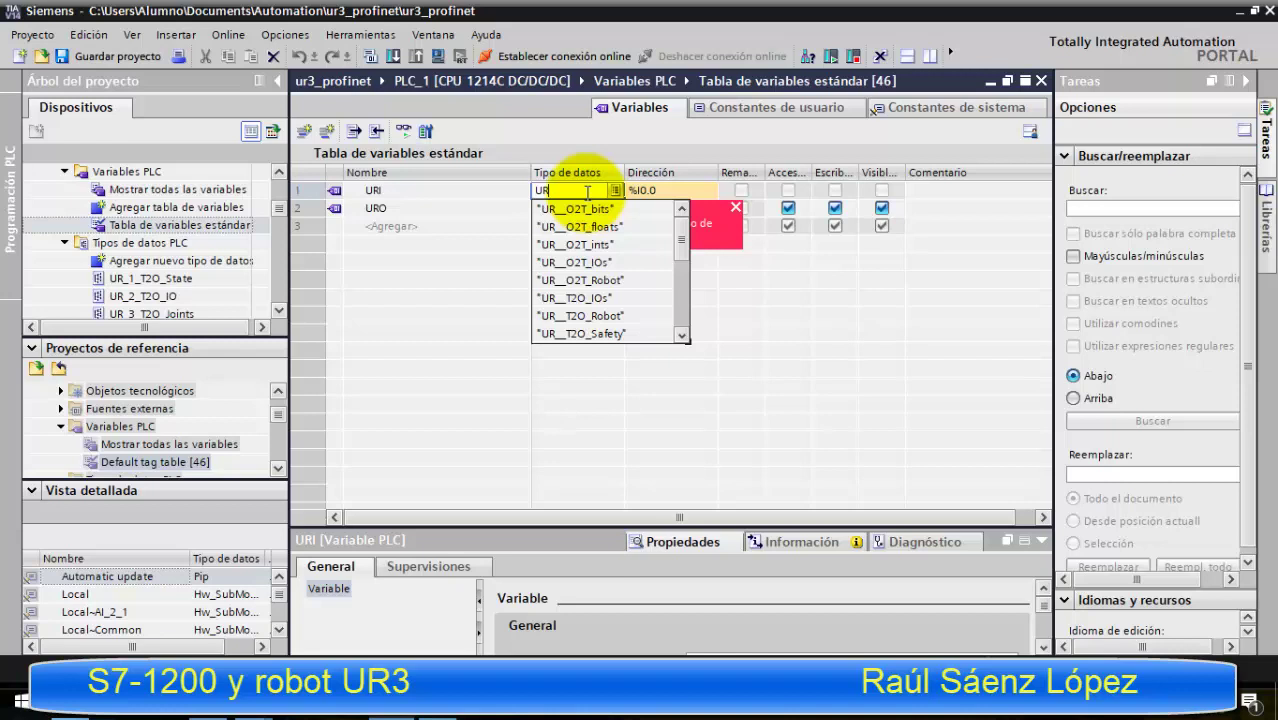
text(T)
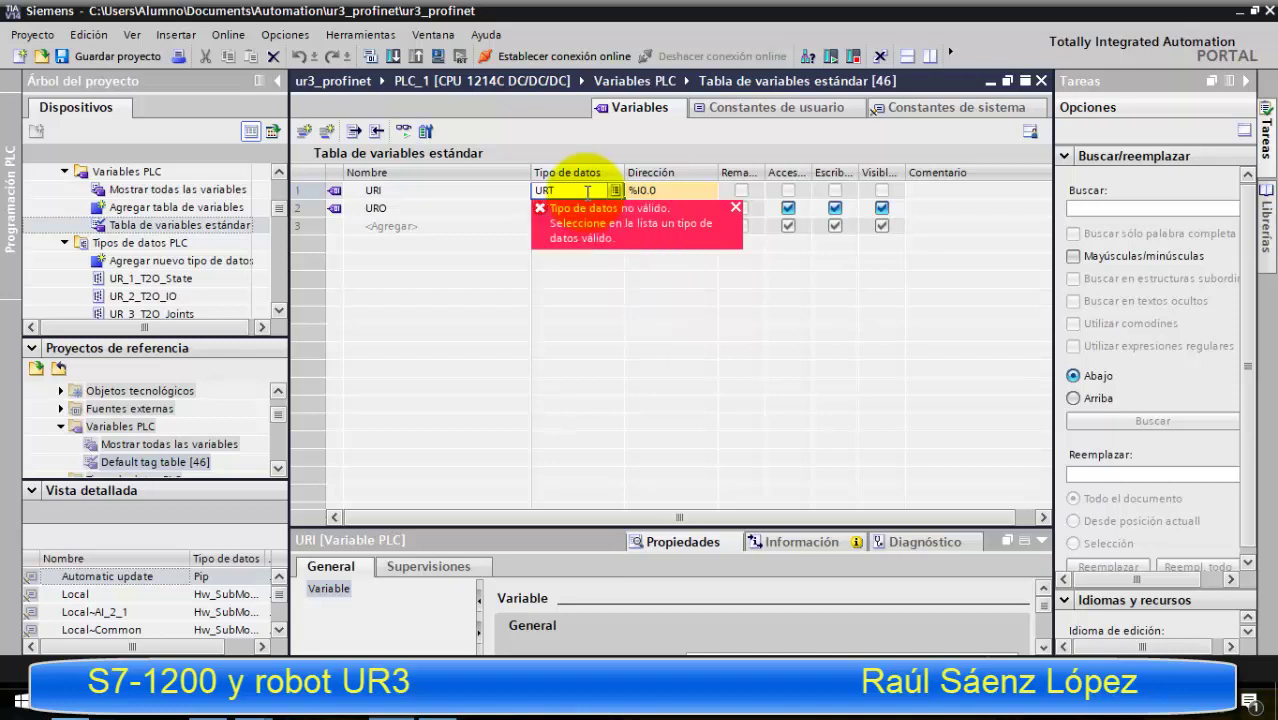
key(BackSpace)
text(_T)
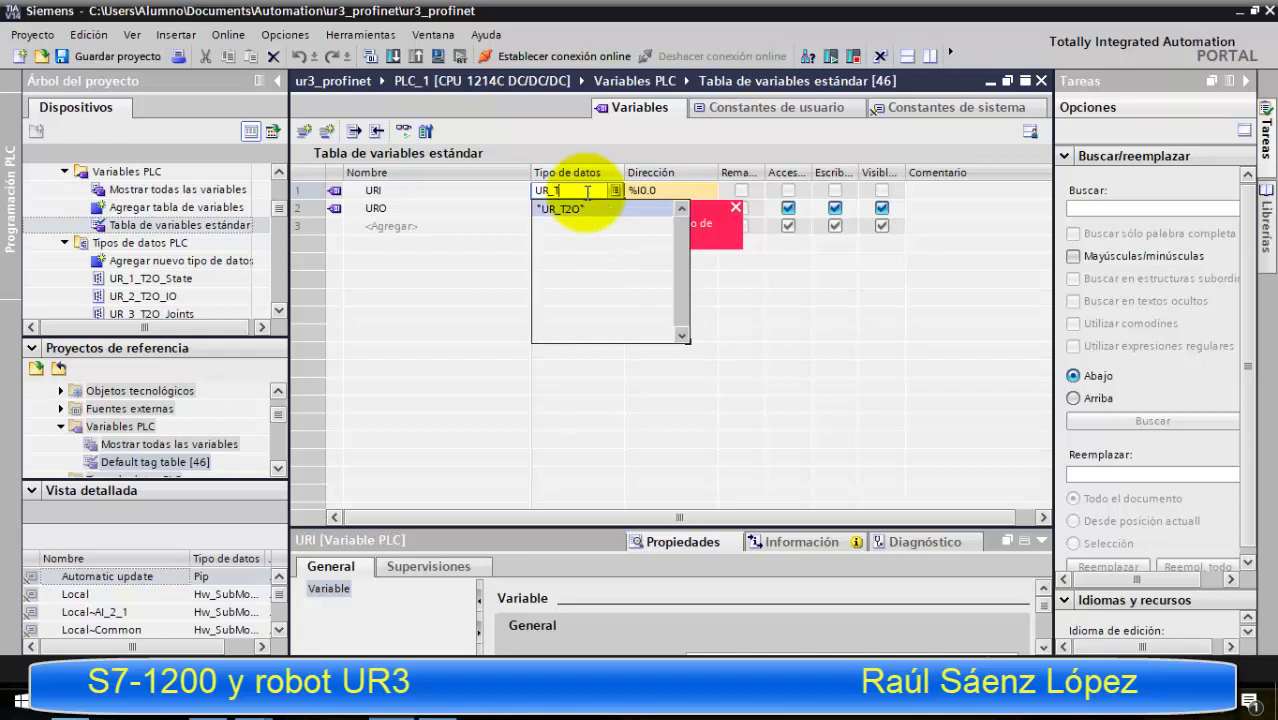
key(Return)
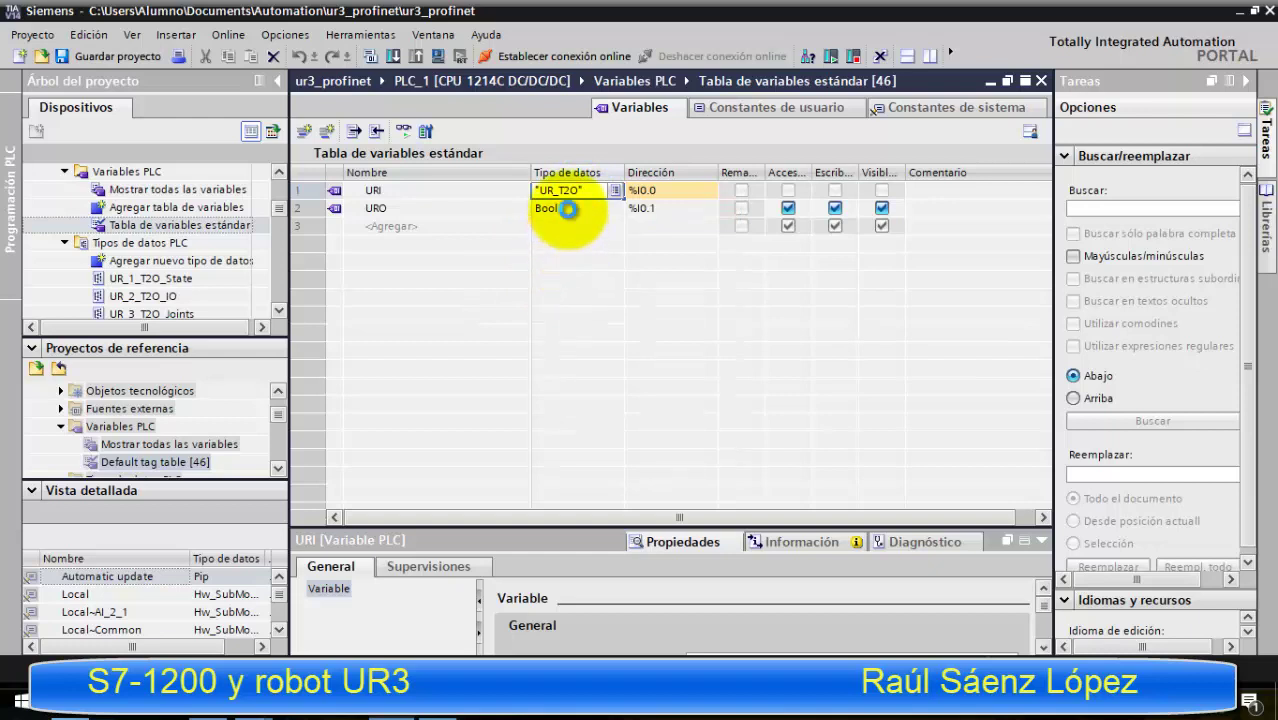
- Set the data type of the URO tag to "UR_O2T"
click(567, 209)
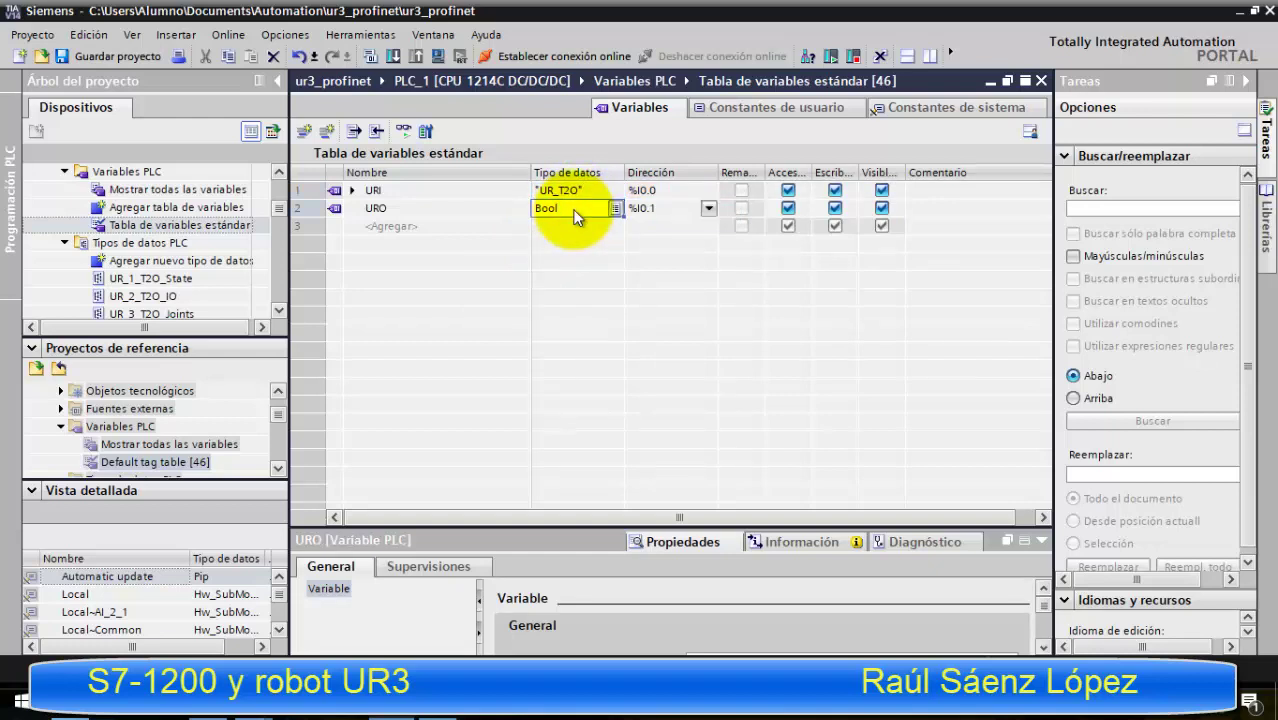
text(UR)
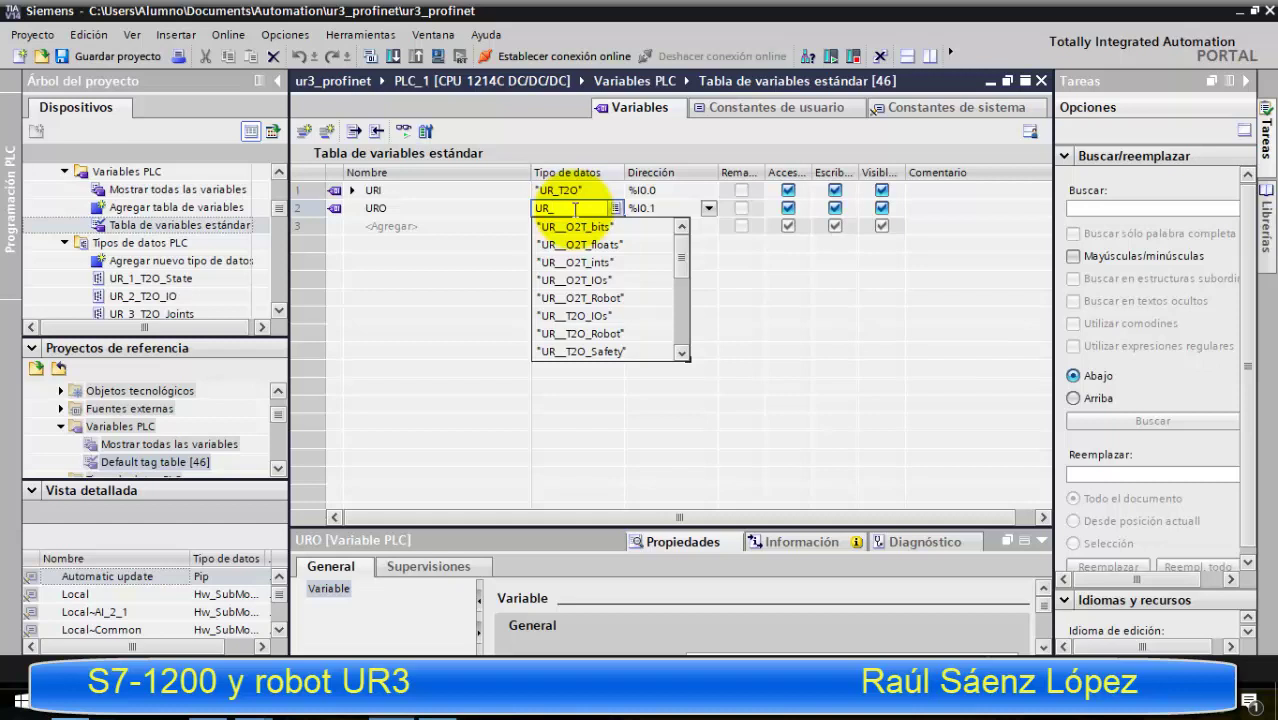
text(_O)
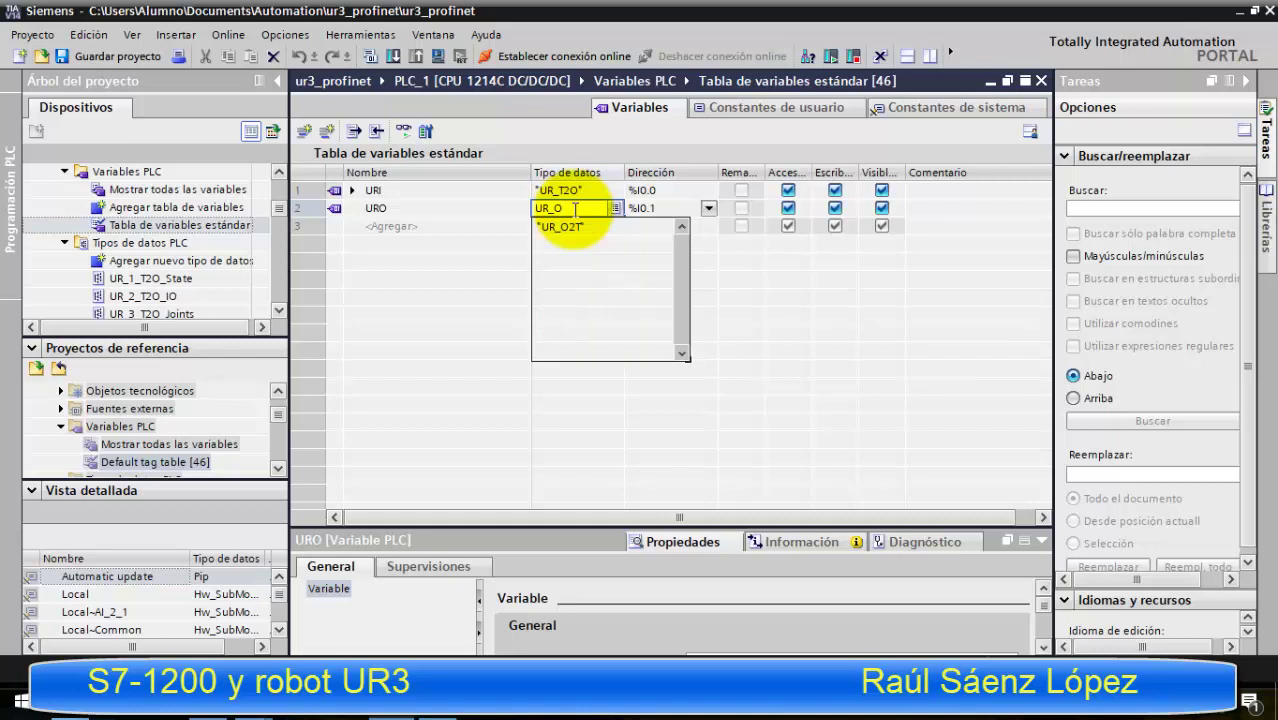
key(Return)
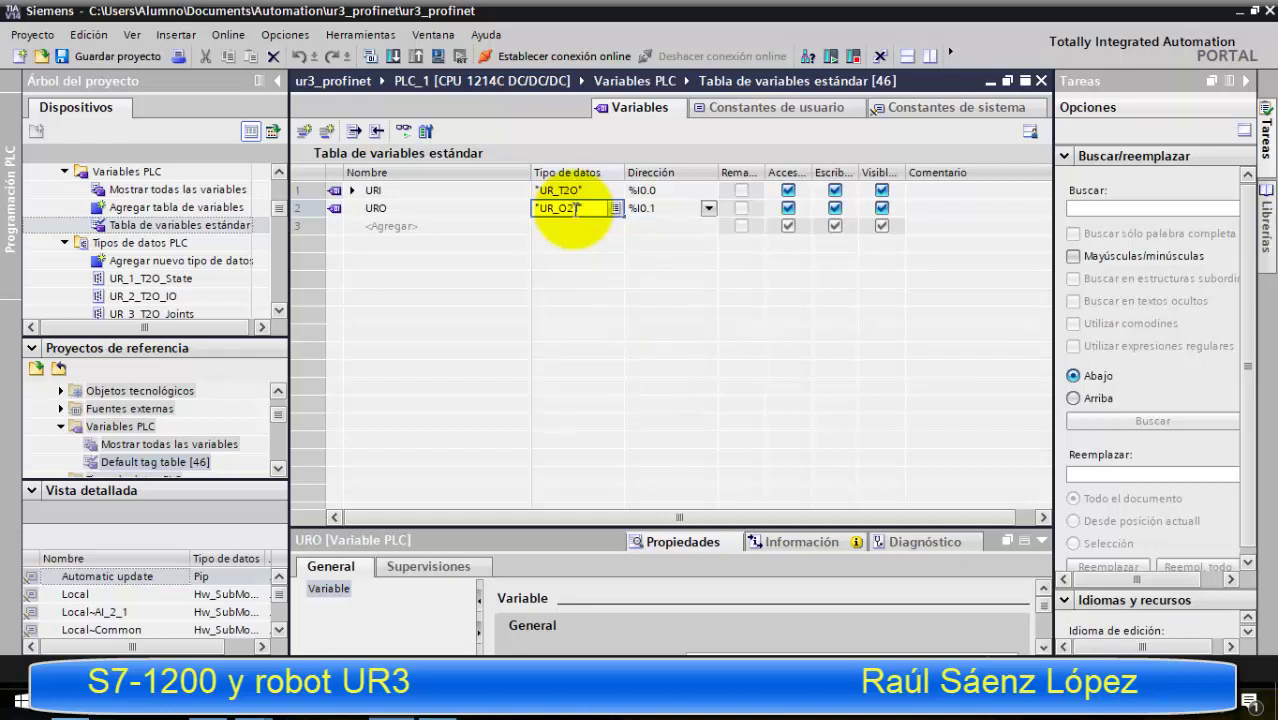
key(Return)
- Set the address of the URO tag to Q0.0
key(Up)
key(Right)
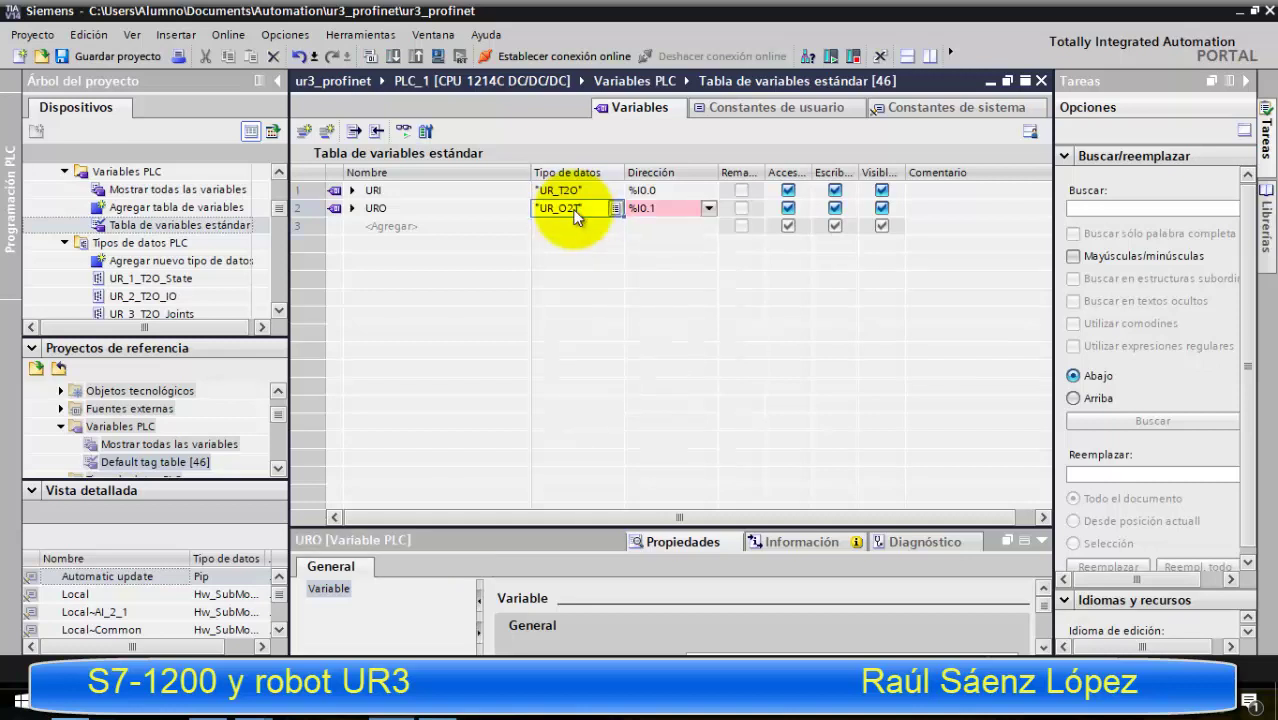
text(Q0.0)
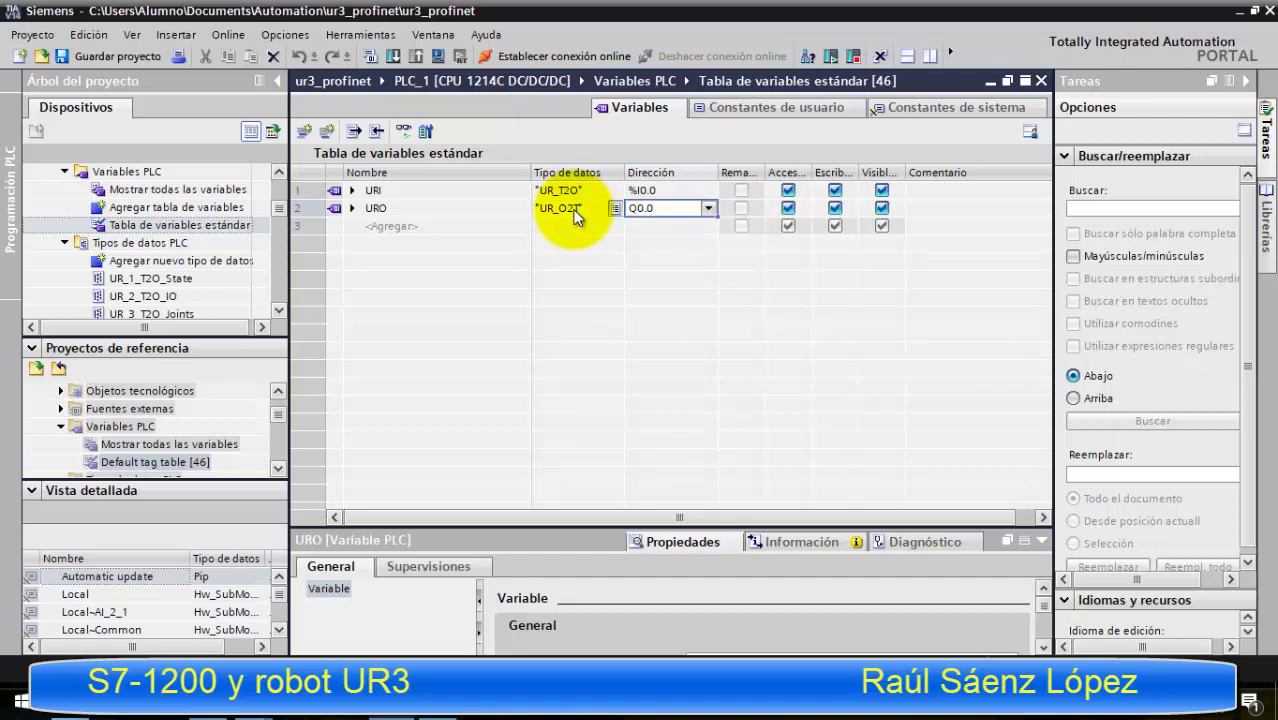
key(Return)
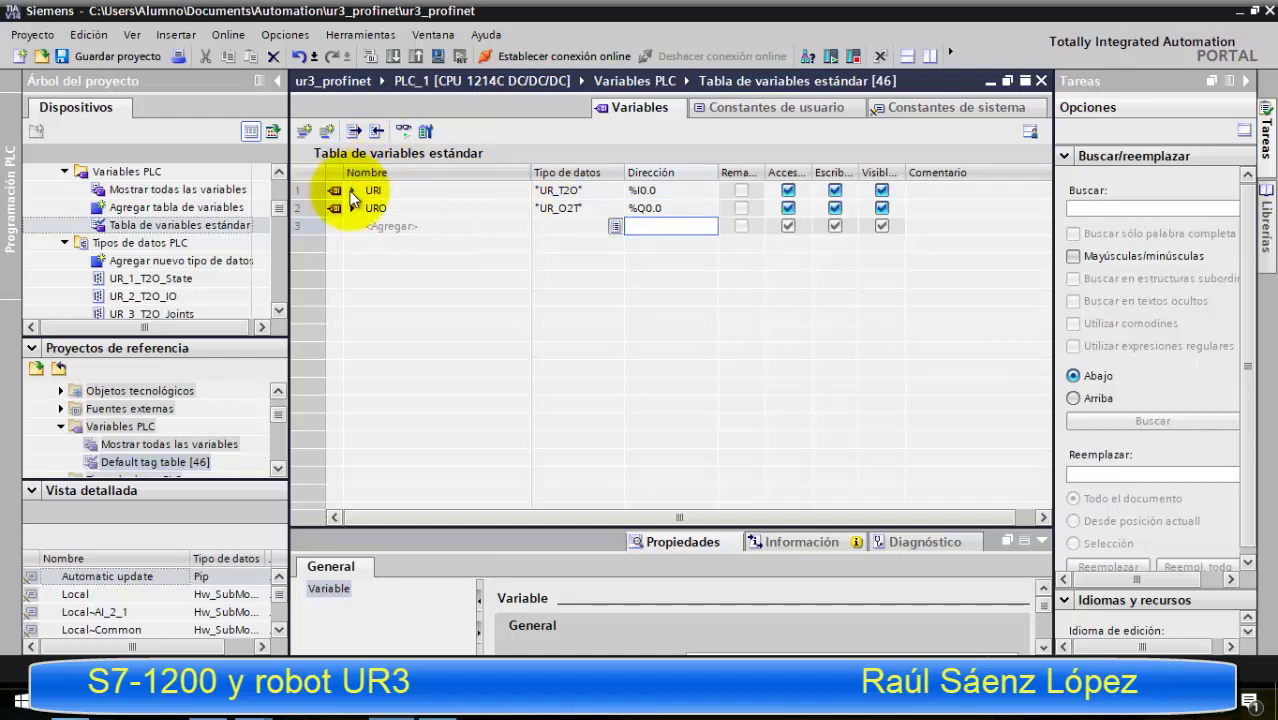
- Expand the State and Robot structures of the URI tag and examine their full member names, data types and addresses
click(352, 191)
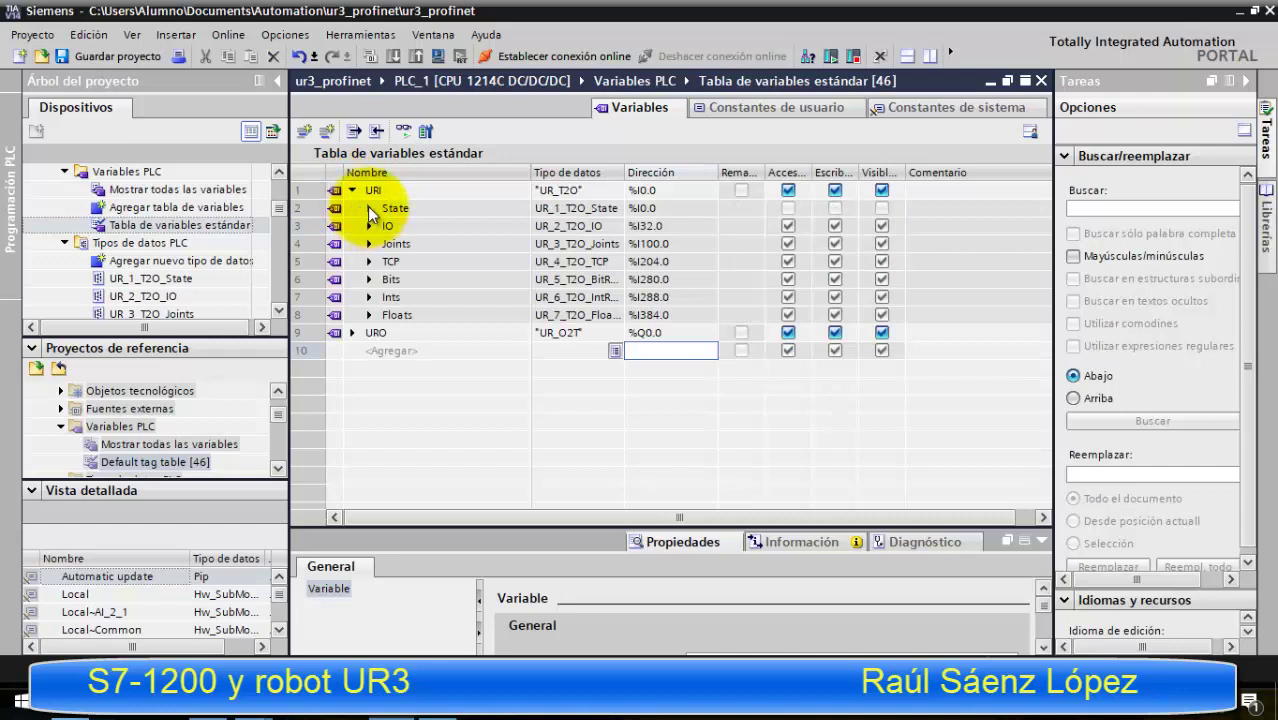
click(370, 209)
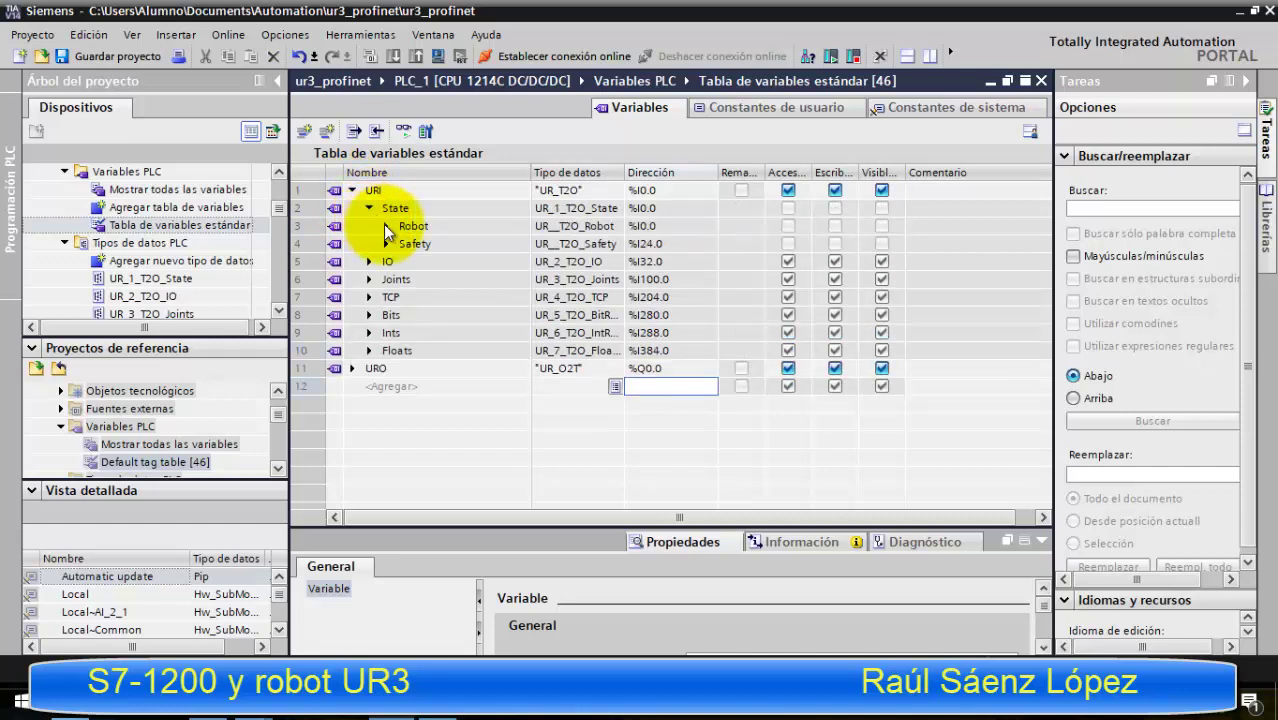
click(385, 226)
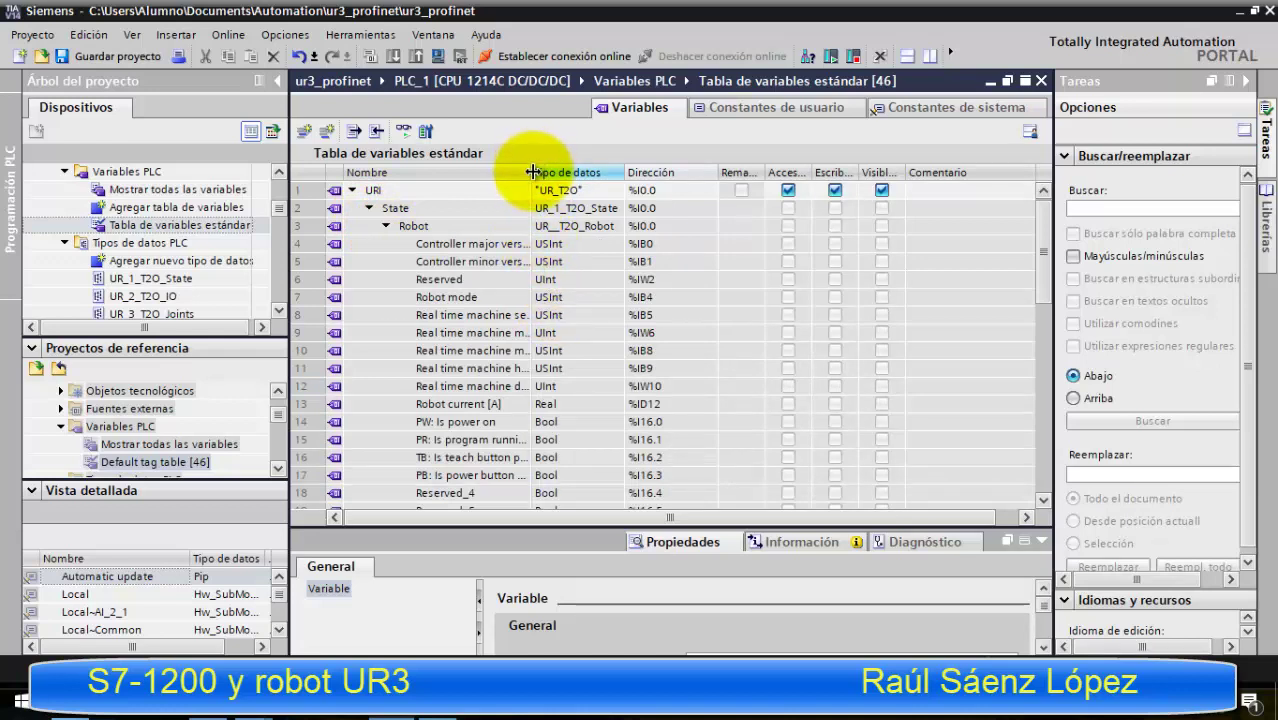
drag(534, 173, 1065, 390)
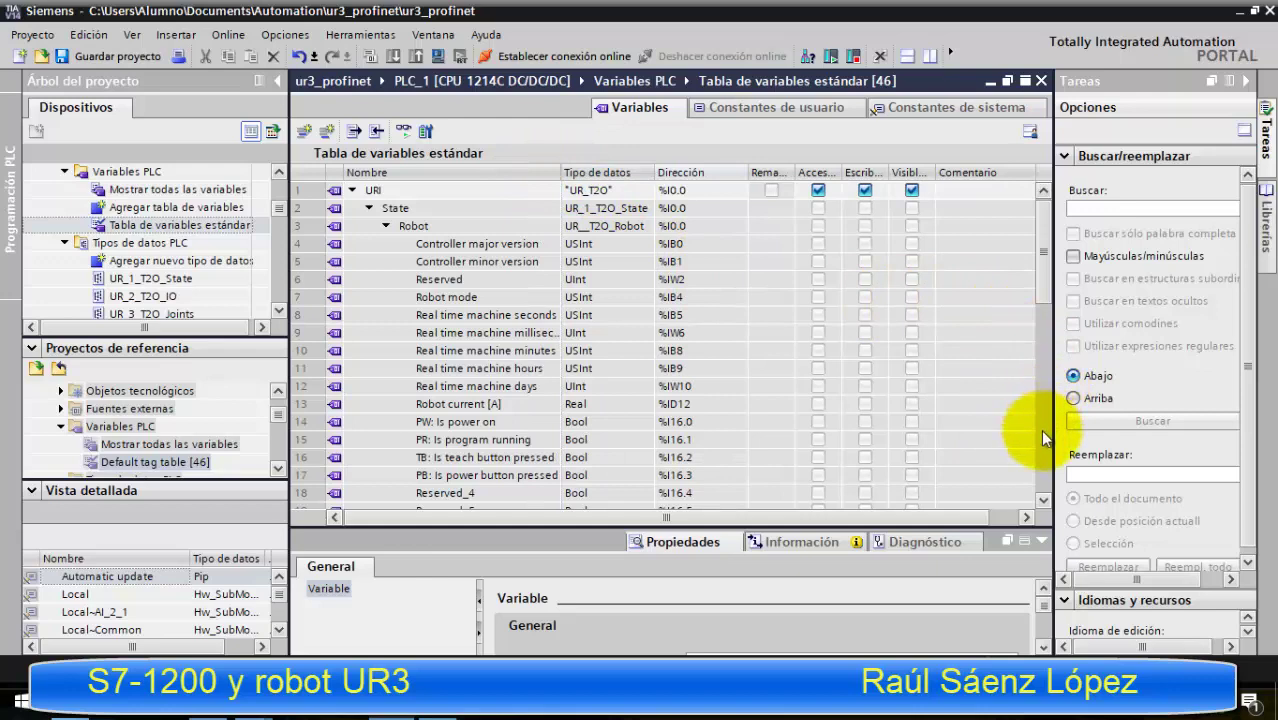
scroll(1040, 429, down, 10)
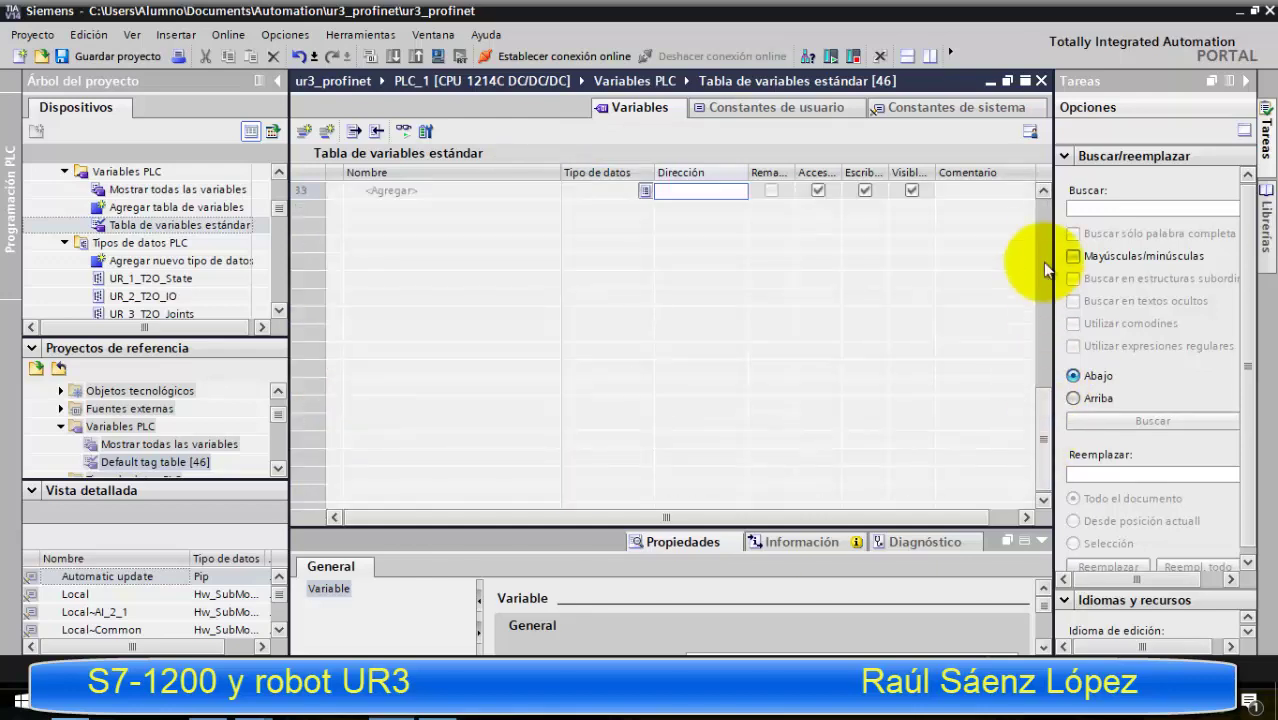
click(1040, 234)
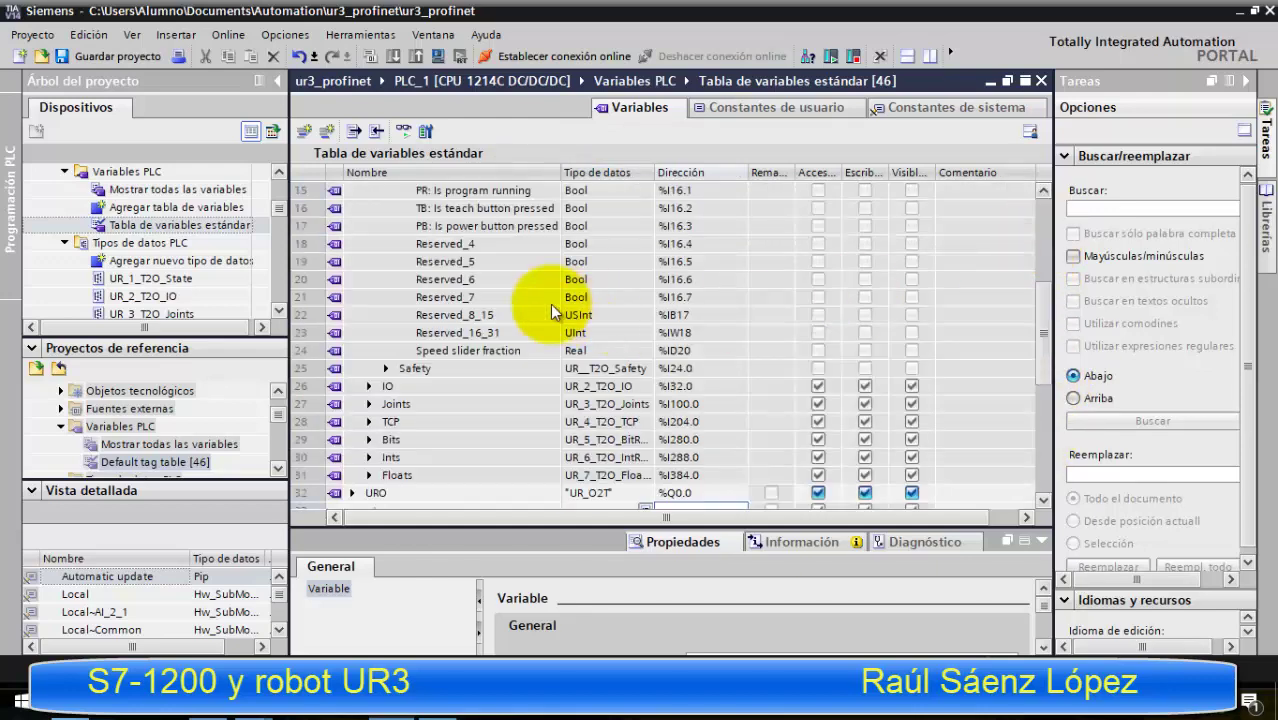
- Expand the IO structure and its IOs substructure in the URI tag and examine the members, data types and addresses
click(368, 388)
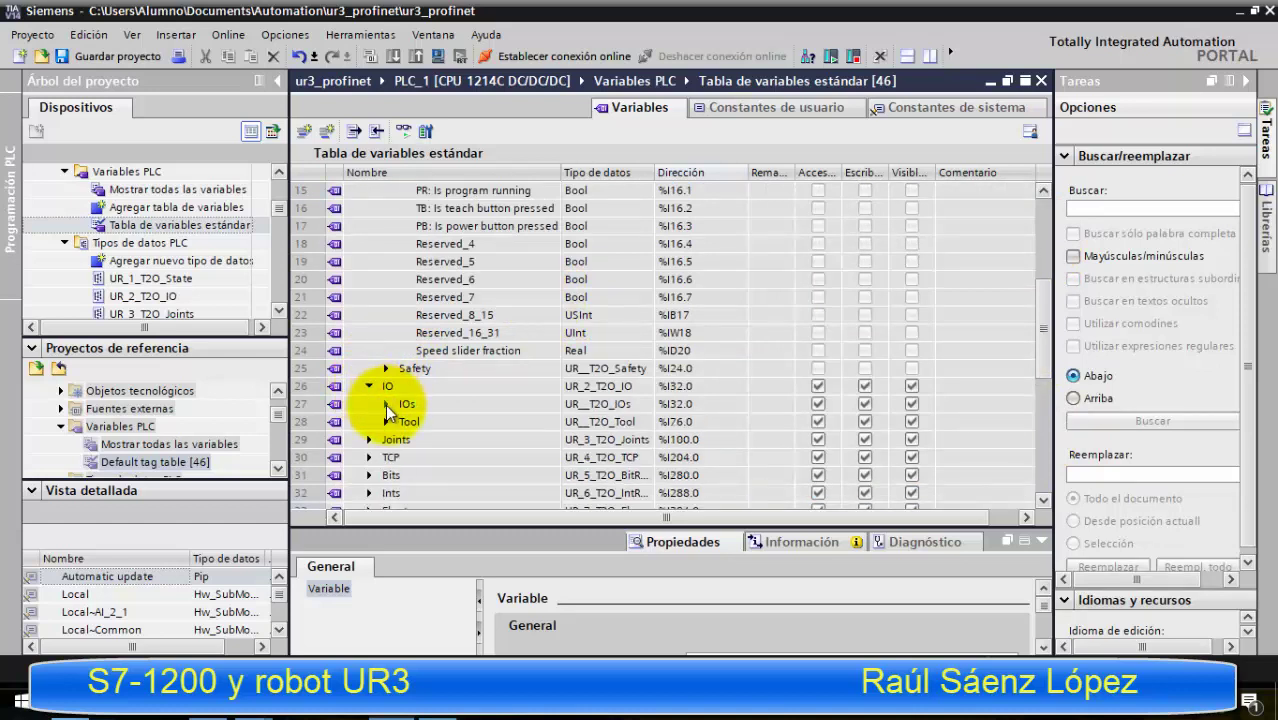
click(386, 404)
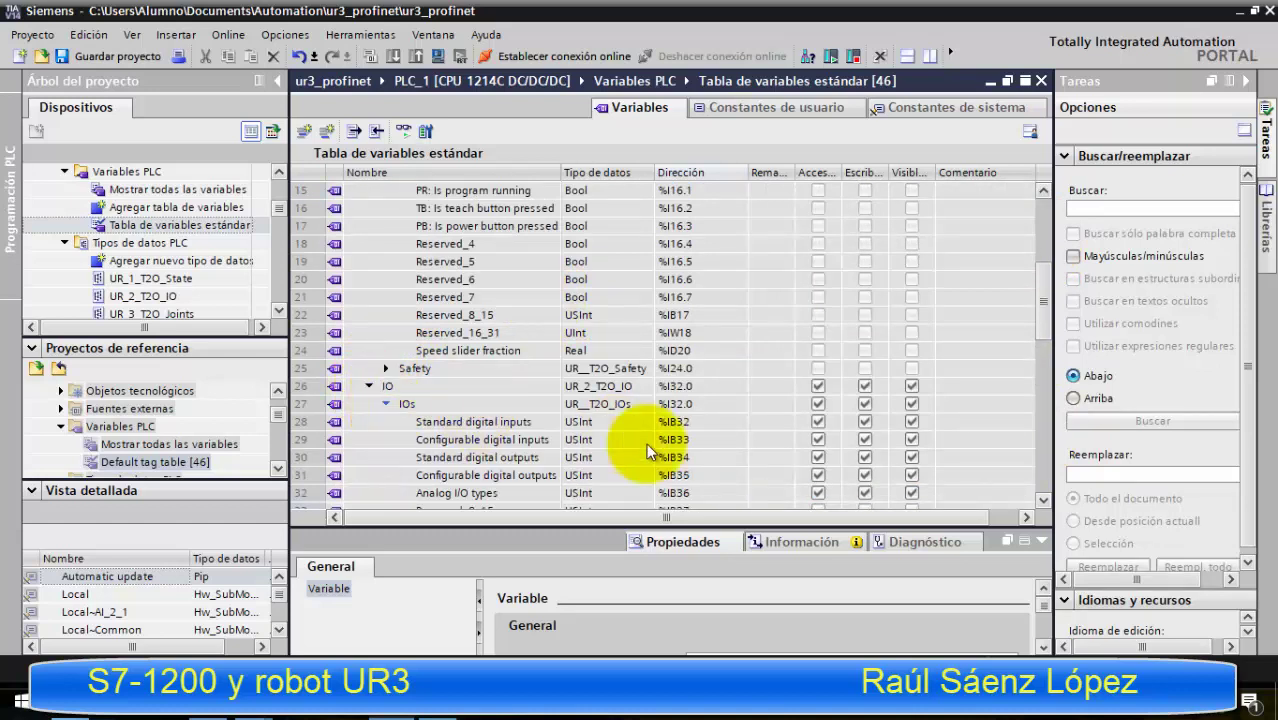
click(1043, 501)
click(1043, 501)
click(1042, 498)
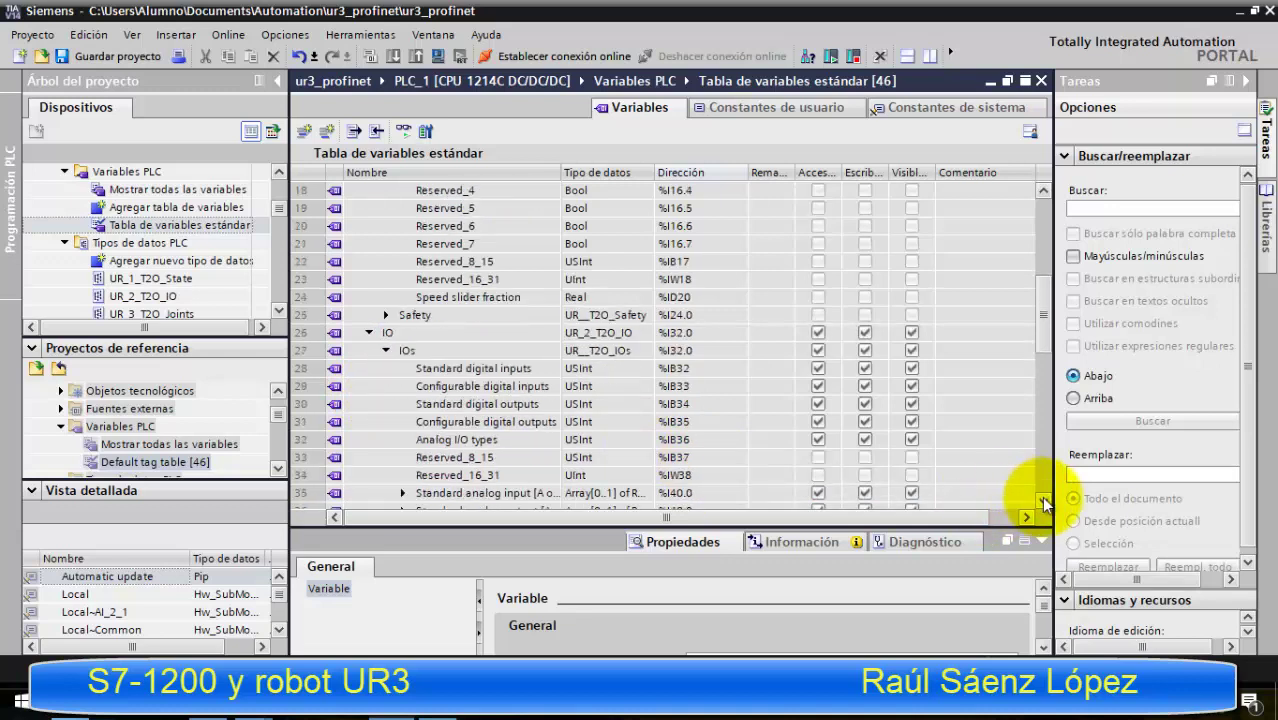
click(1042, 498)
click(1042, 498)
scroll(392, 412, down, 4)
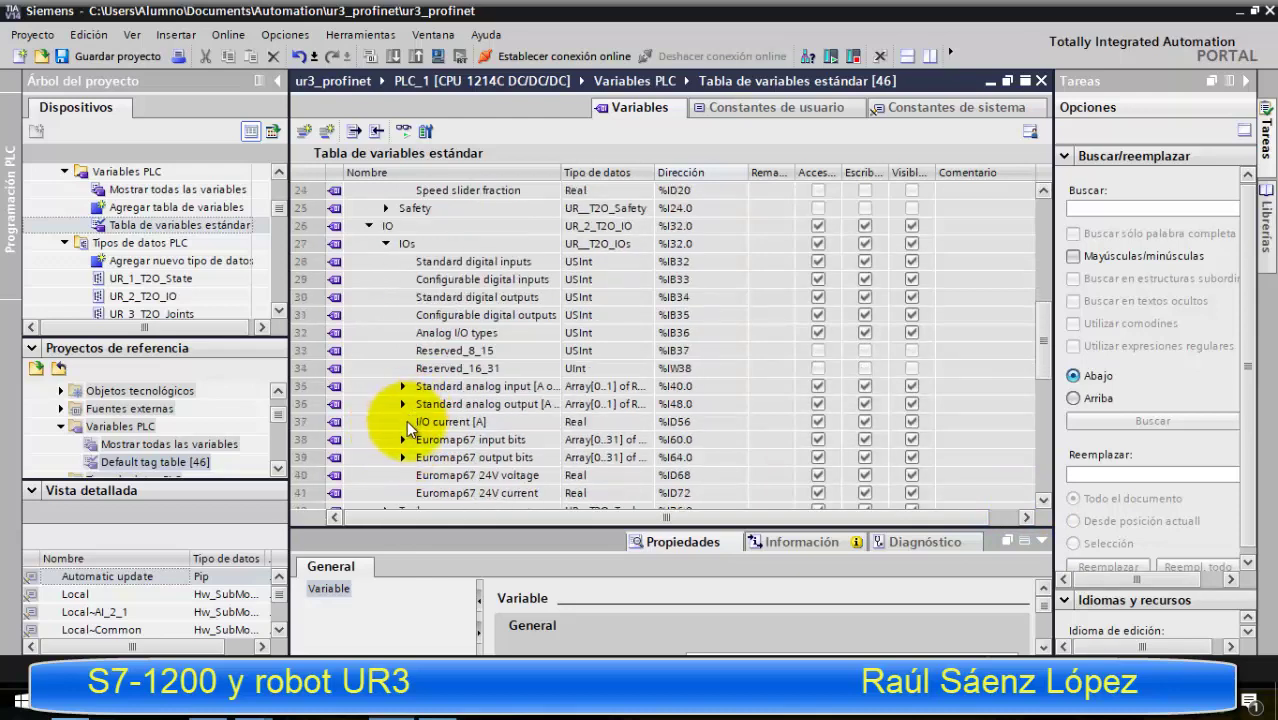
- Expand the Bits structure of the URI tag and examine all elements of its Register array with their addresses
click(1040, 465)
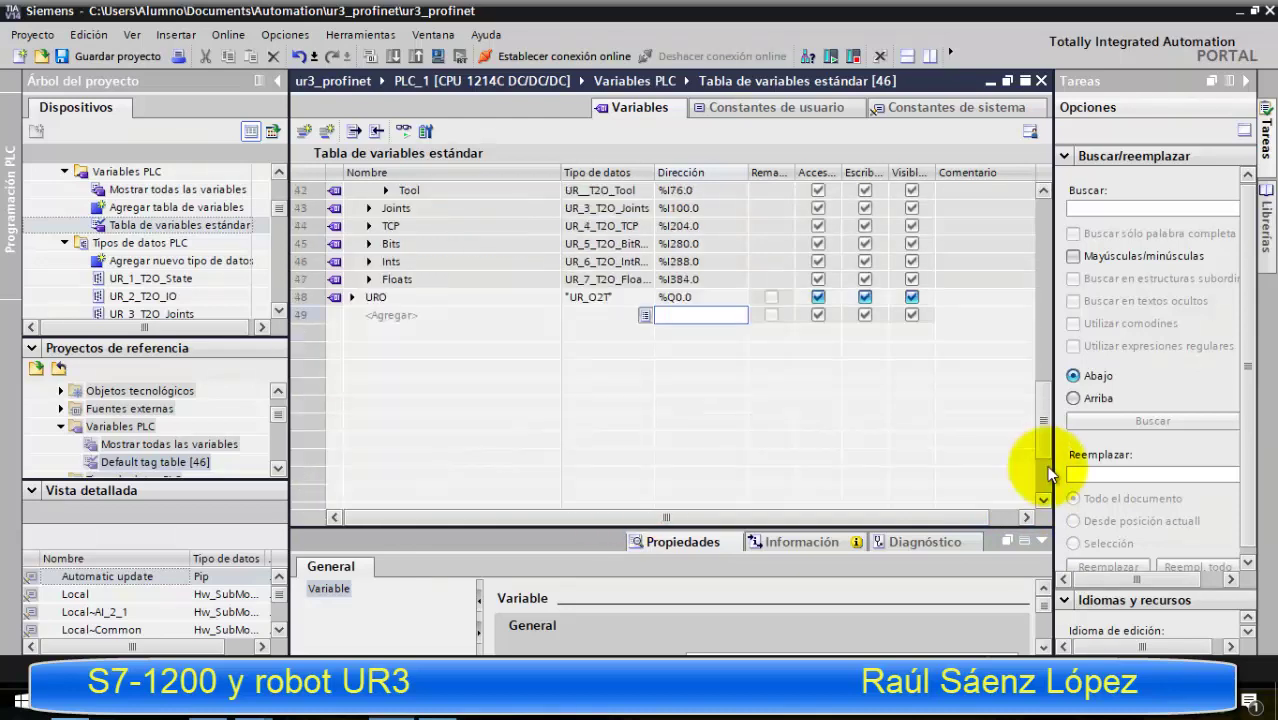
click(370, 243)
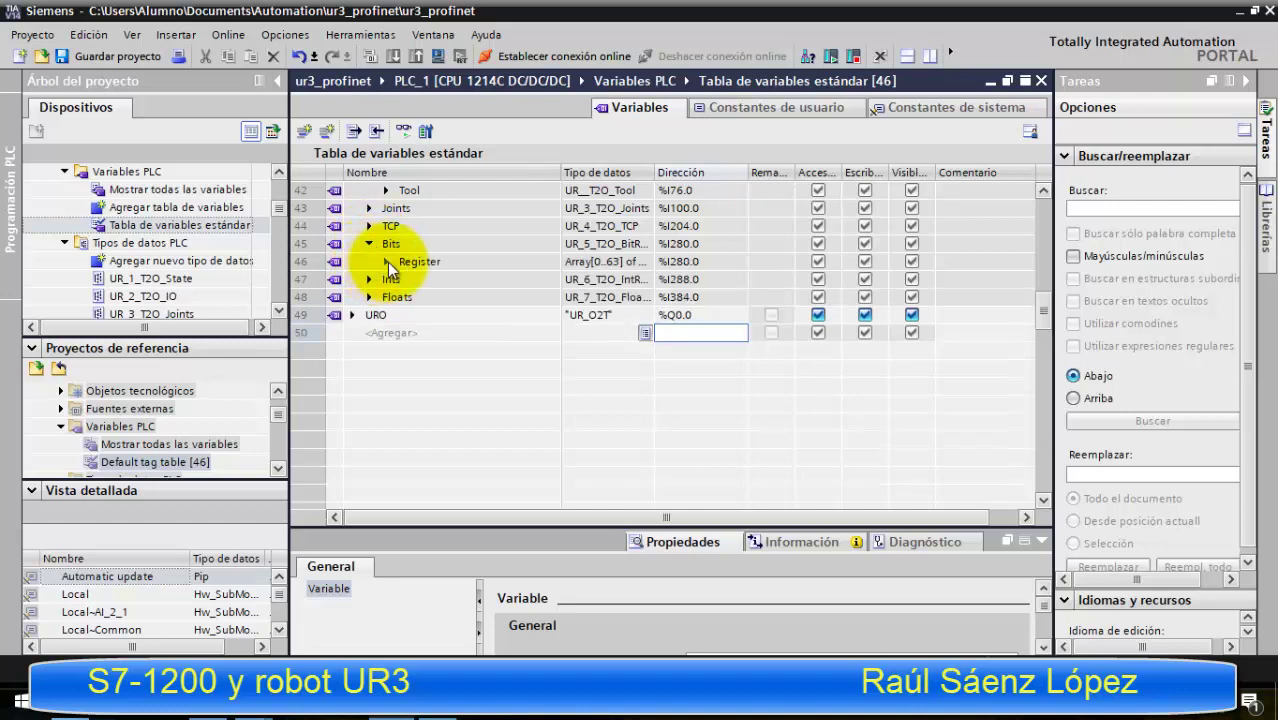
click(387, 262)
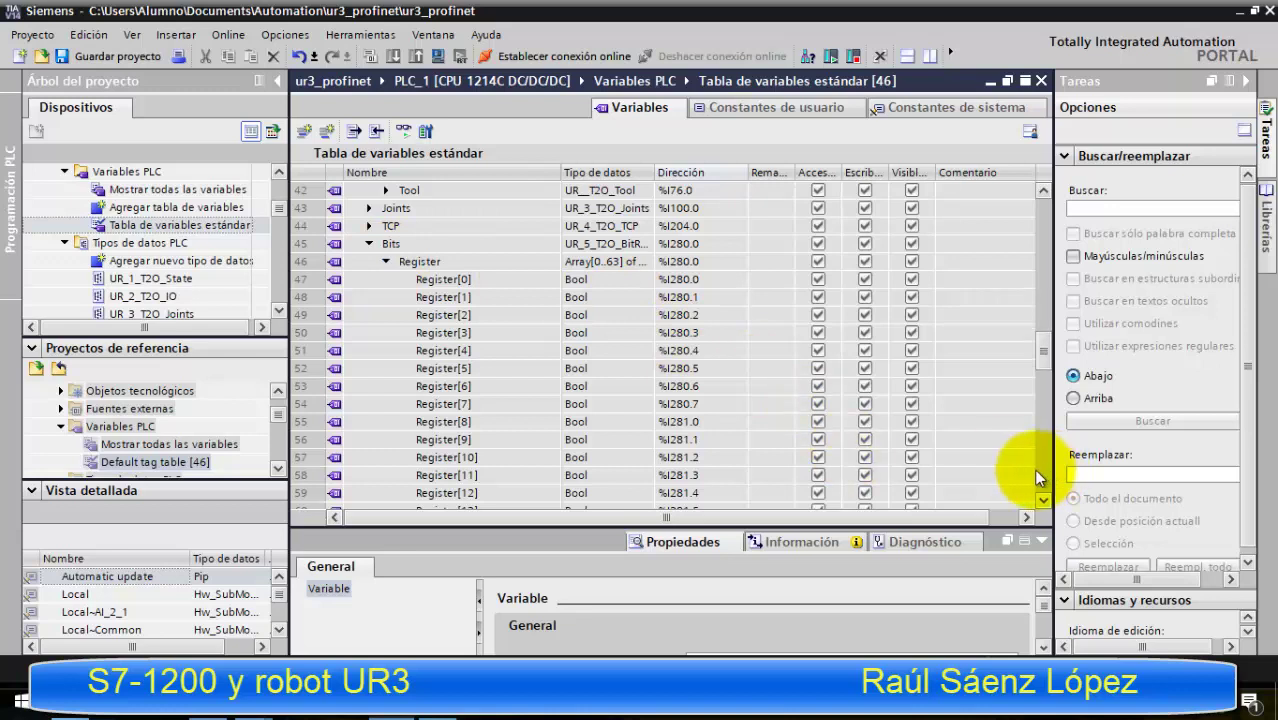
scroll(1037, 478, down, 6)
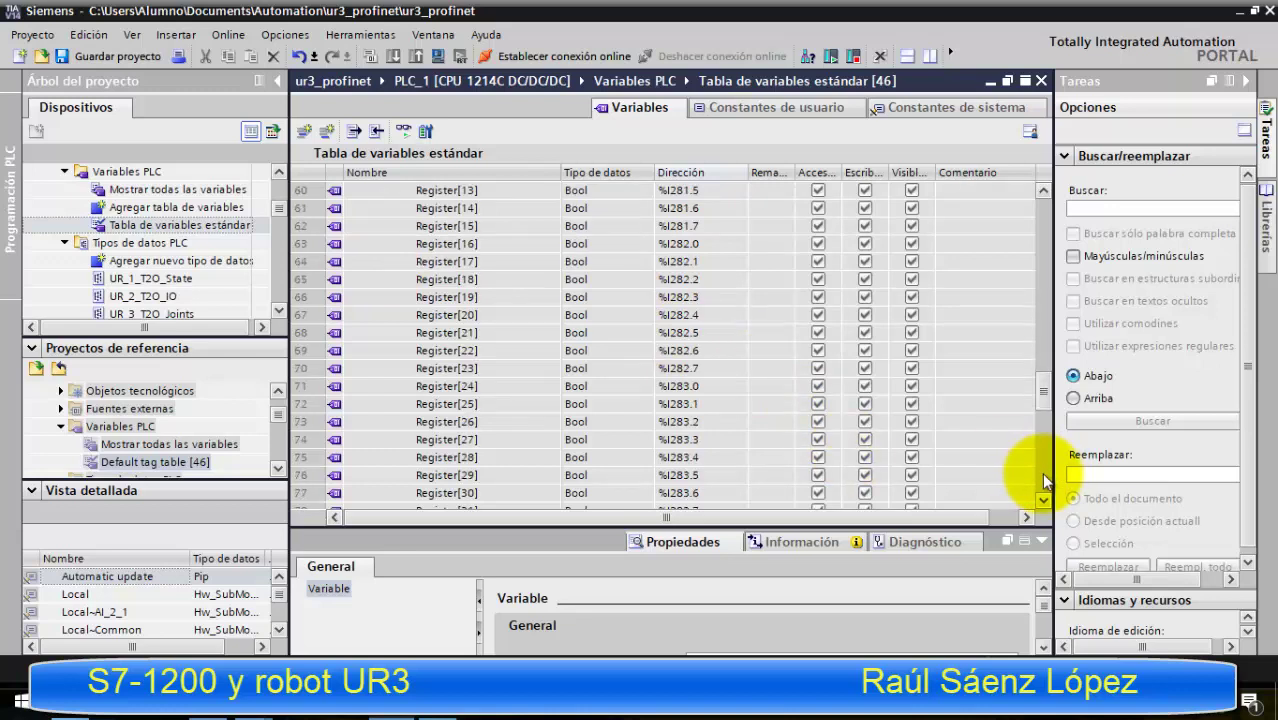
scroll(1041, 474, down, 6)
scroll(1047, 479, down, 12)
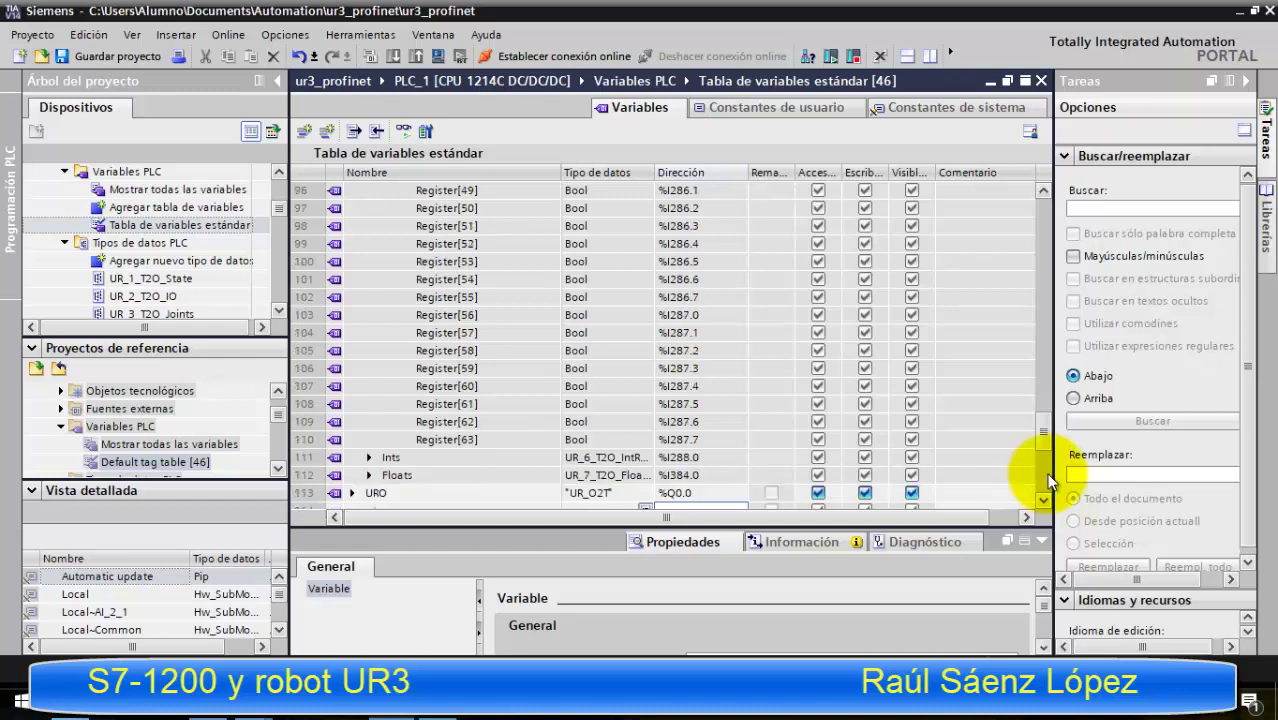
click(1044, 191)
click(1044, 191)
click(1045, 192)
click(1046, 193)
click(1045, 192)
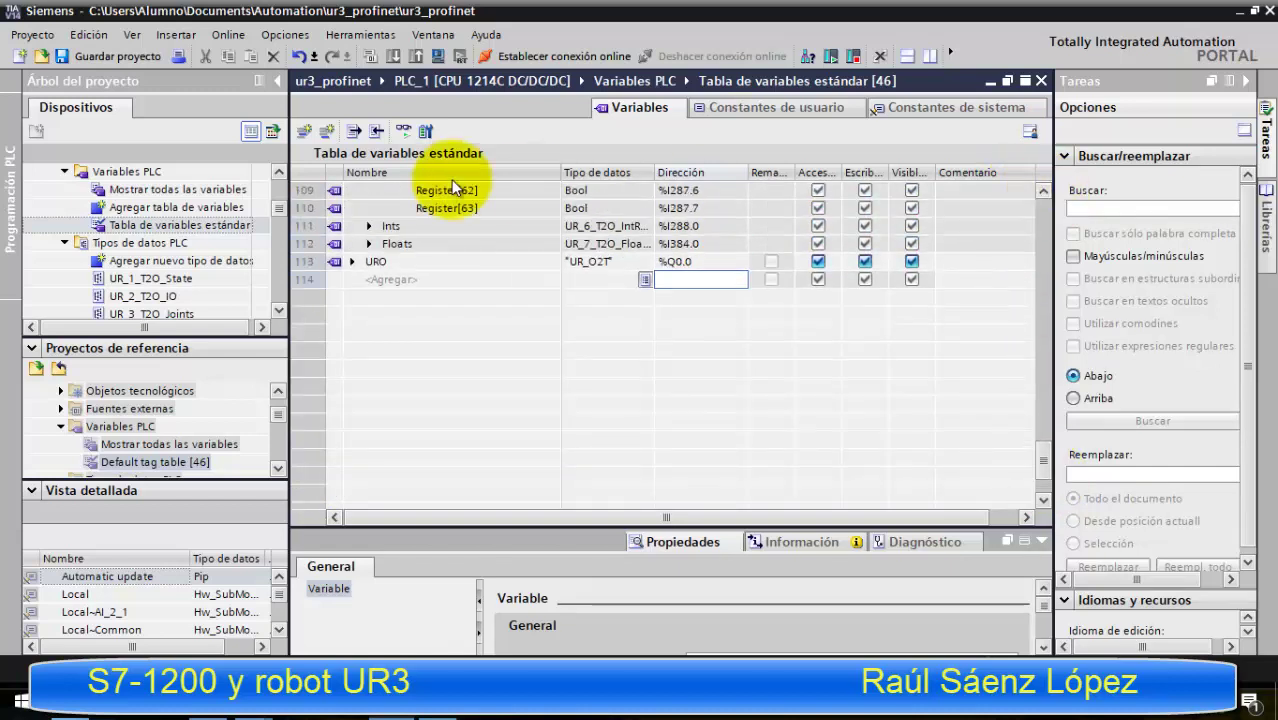
- Expand the Ints and Floats structures of the URI tag and widen the data type column to read their full types
scroll(400, 200, up, 1)
click(370, 245)
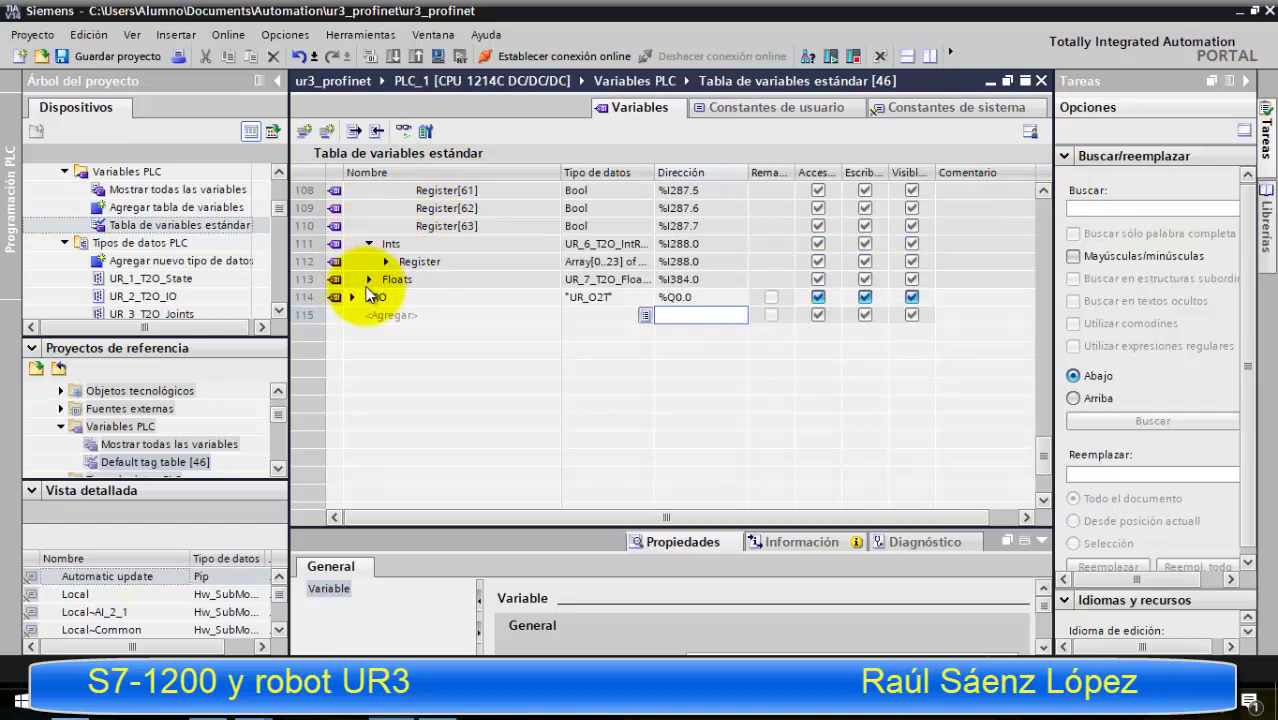
click(372, 280)
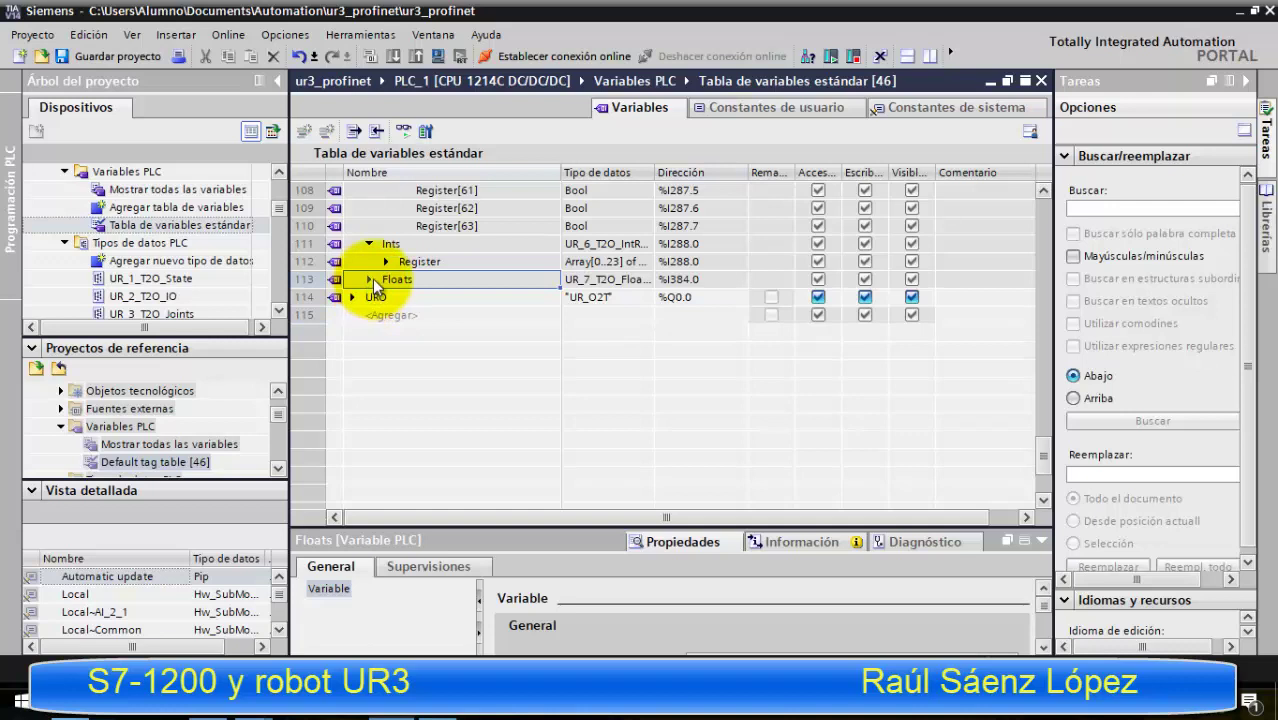
click(370, 279)
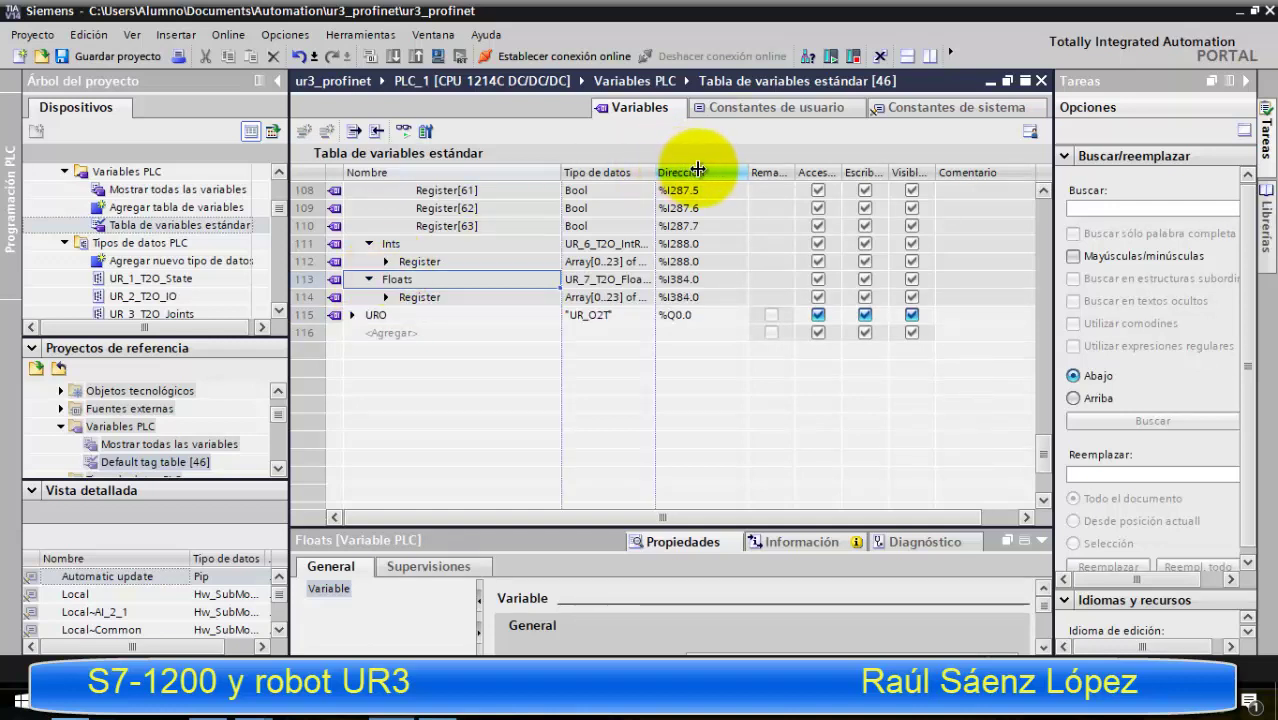
double_click(646, 226)
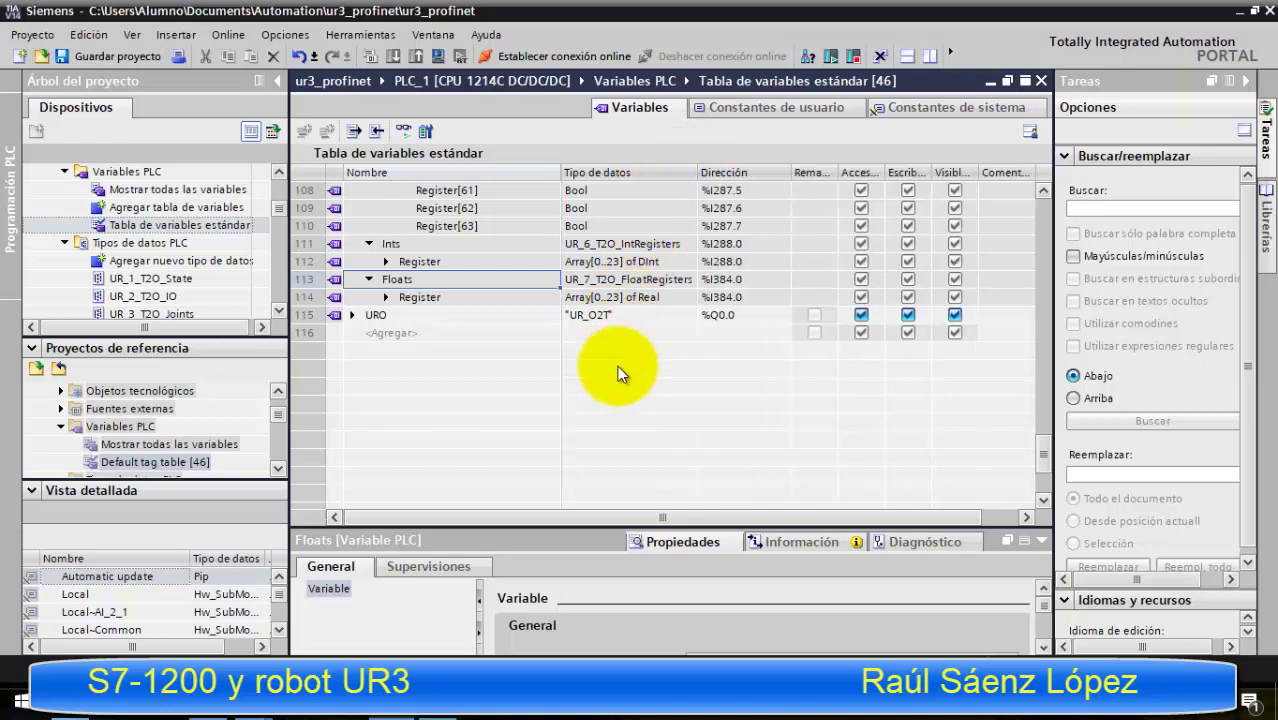
- Expand the Robot IO structure of the URO tag and examine the members and addresses of its Robot and IOs substructures
click(359, 316)
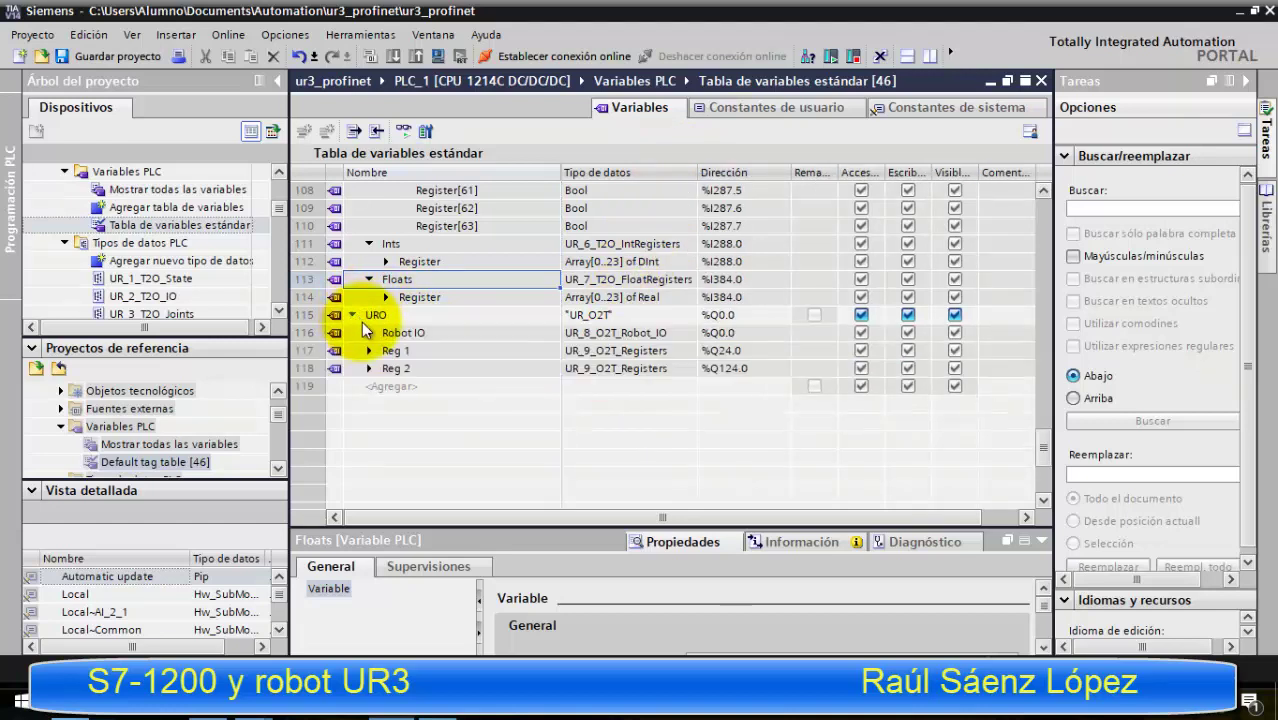
click(368, 333)
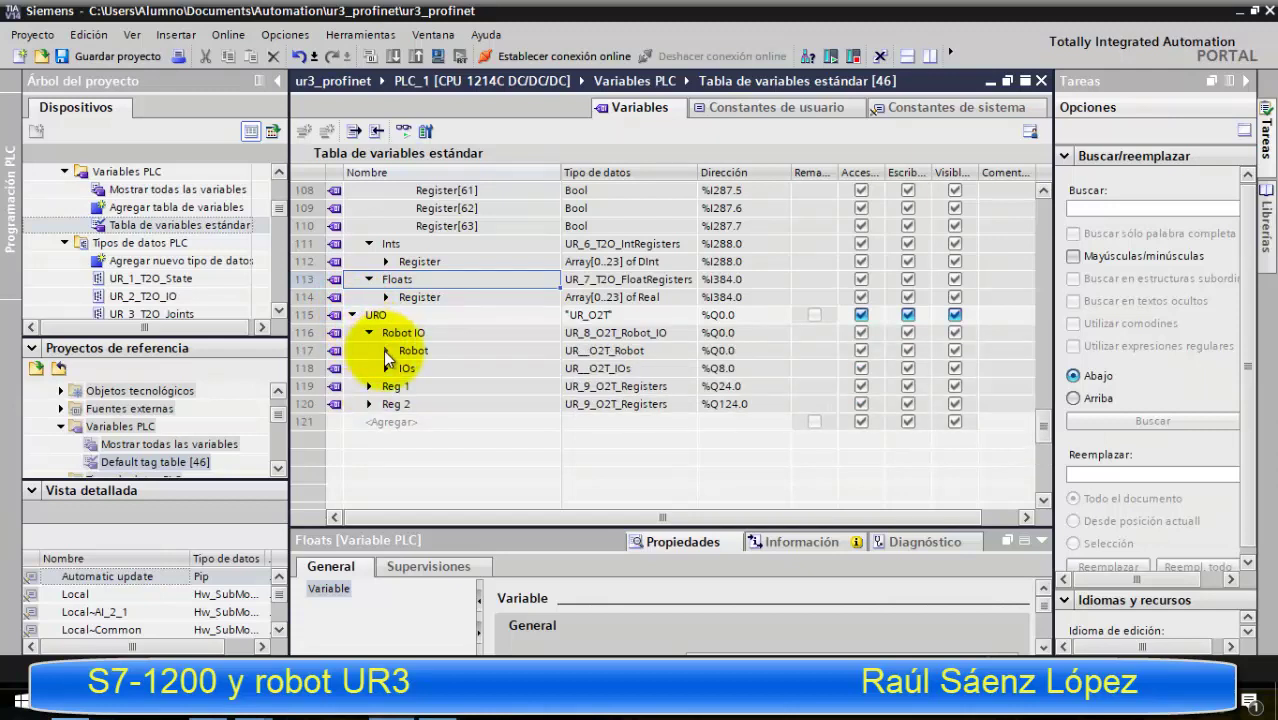
click(386, 351)
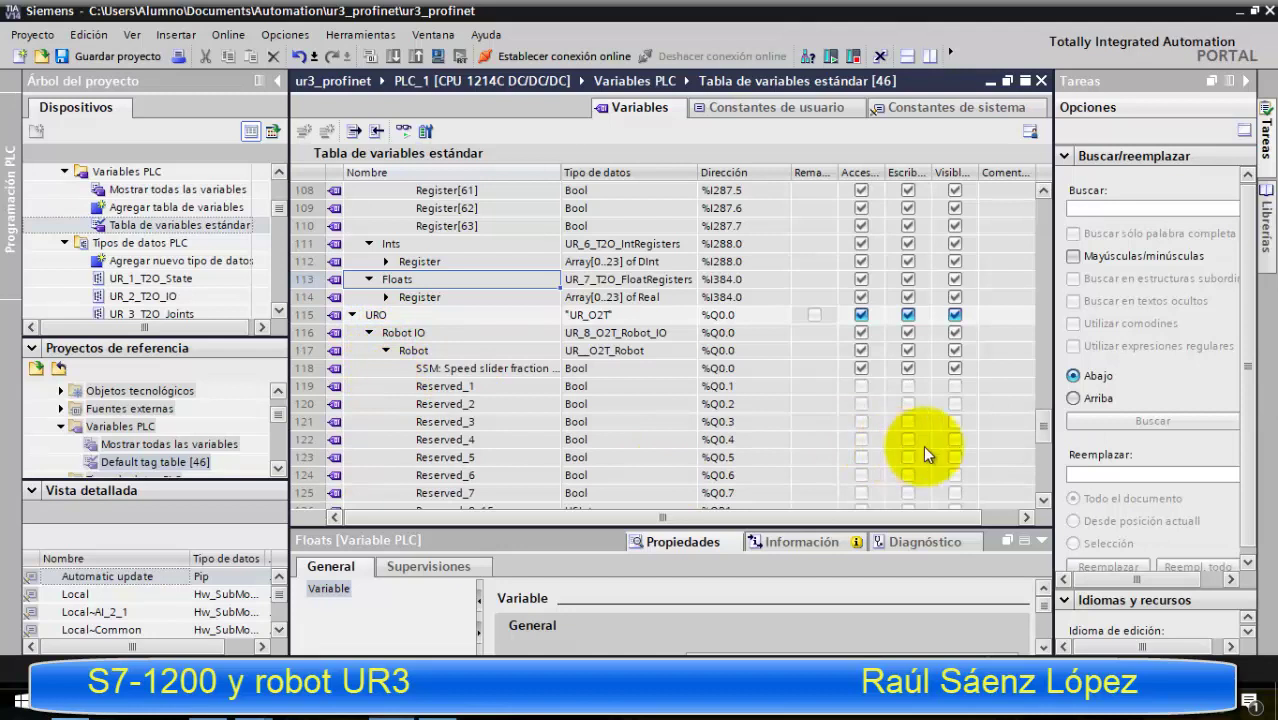
click(1042, 472)
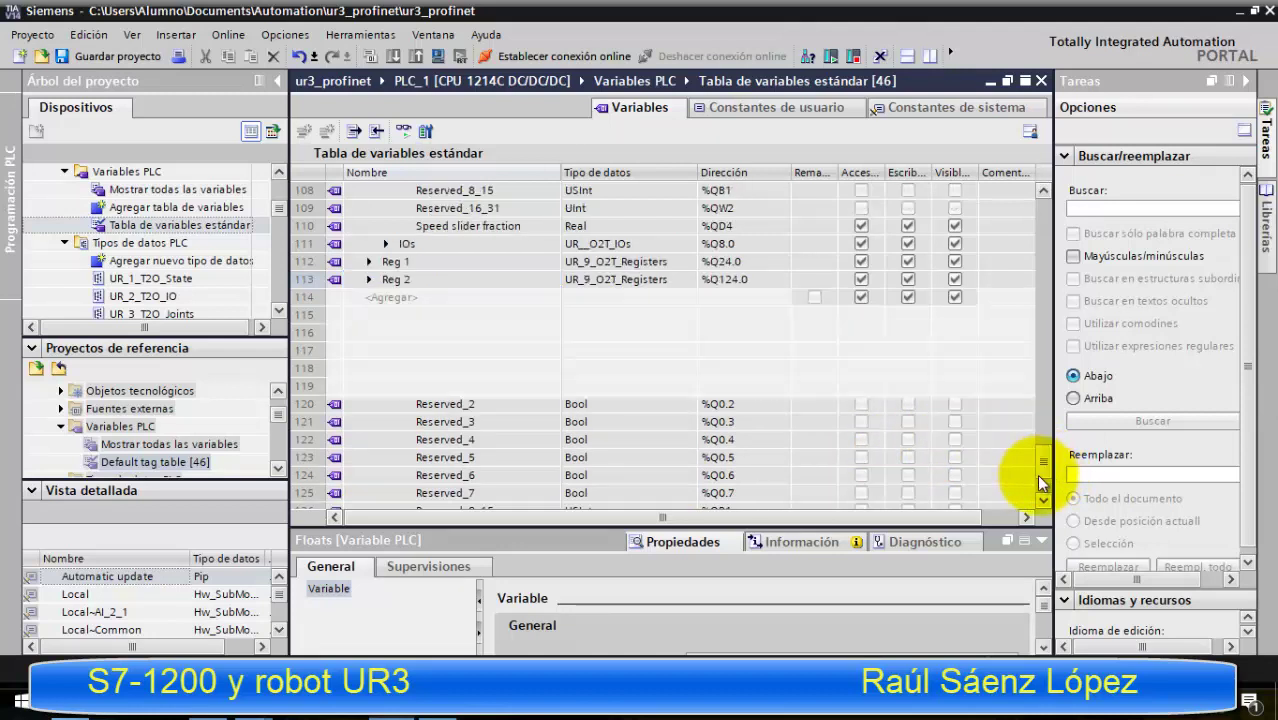
click(386, 244)
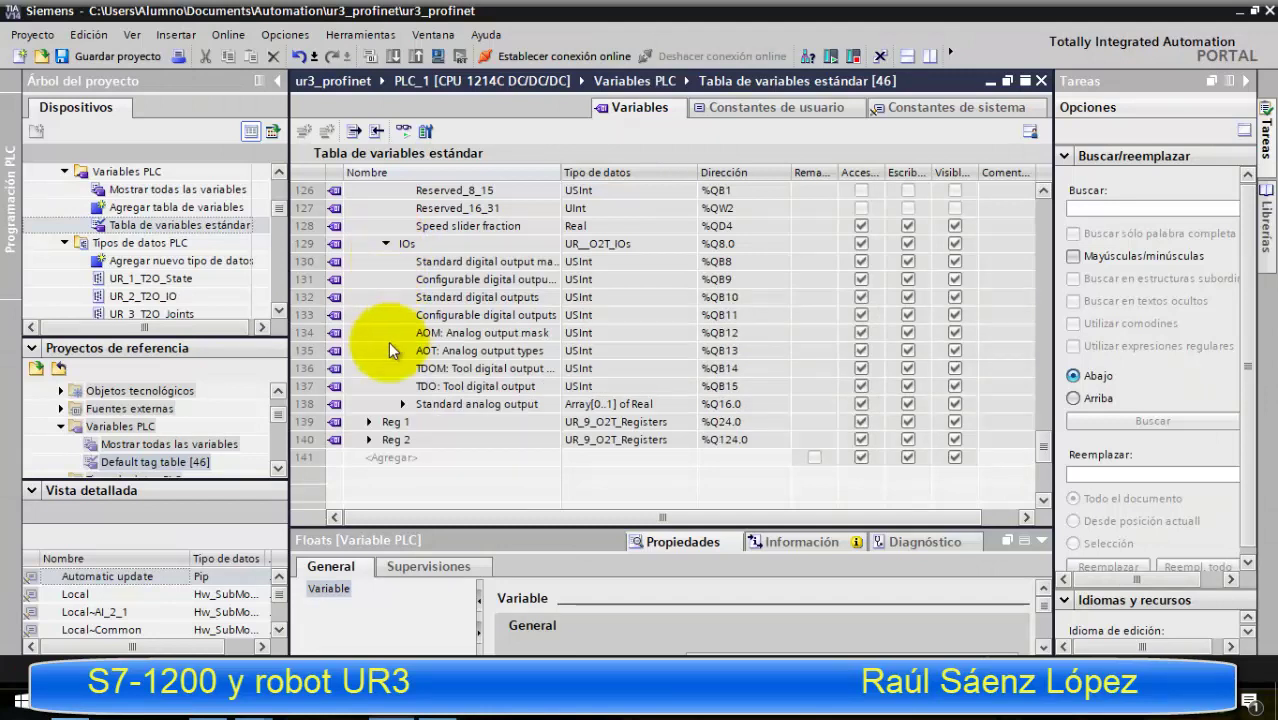
- Expand Reg 1 of the URO tag and examine the Register arrays inside its Bits, Ints and Floats structures
click(368, 422)
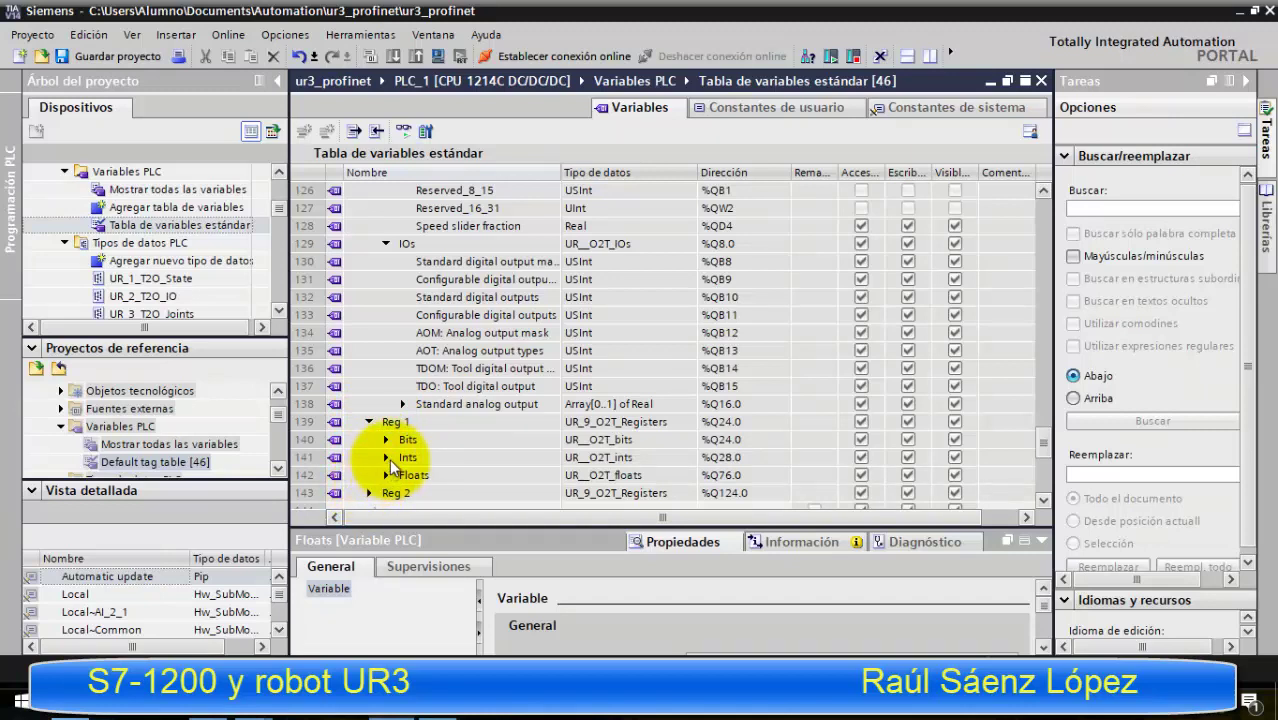
click(386, 459)
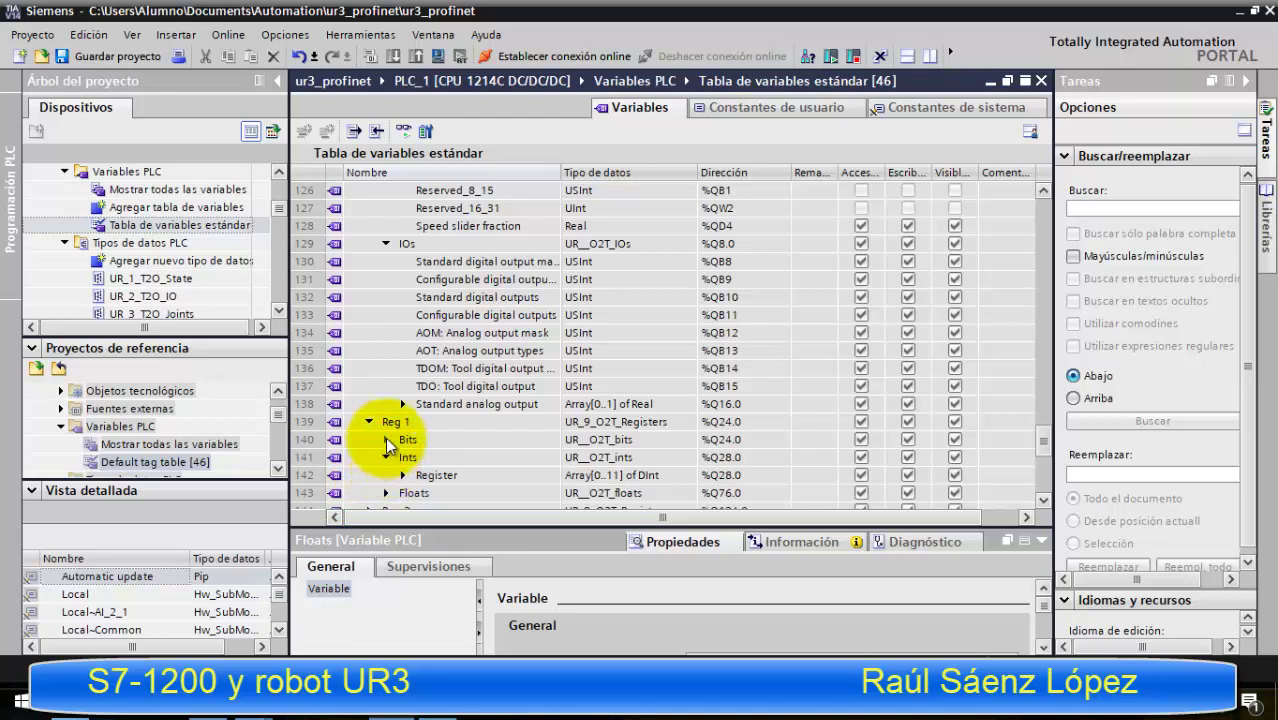
click(386, 440)
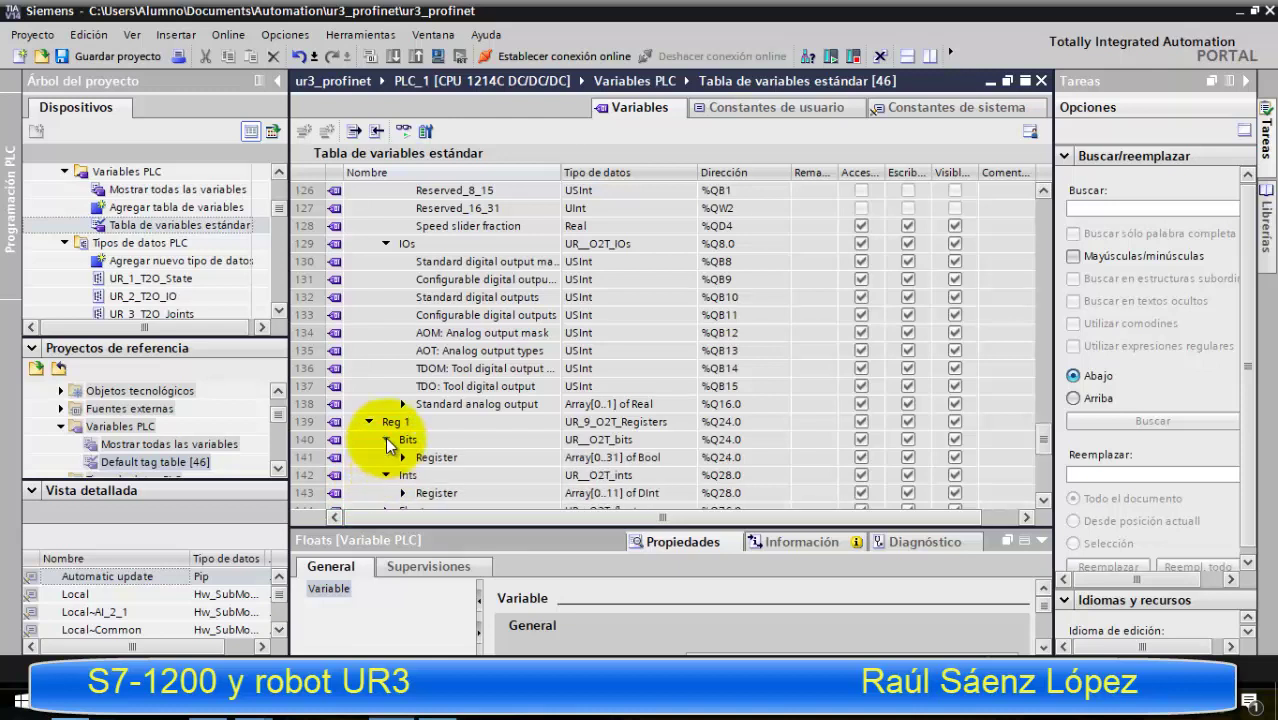
click(1043, 499)
click(1043, 499)
click(1043, 499)
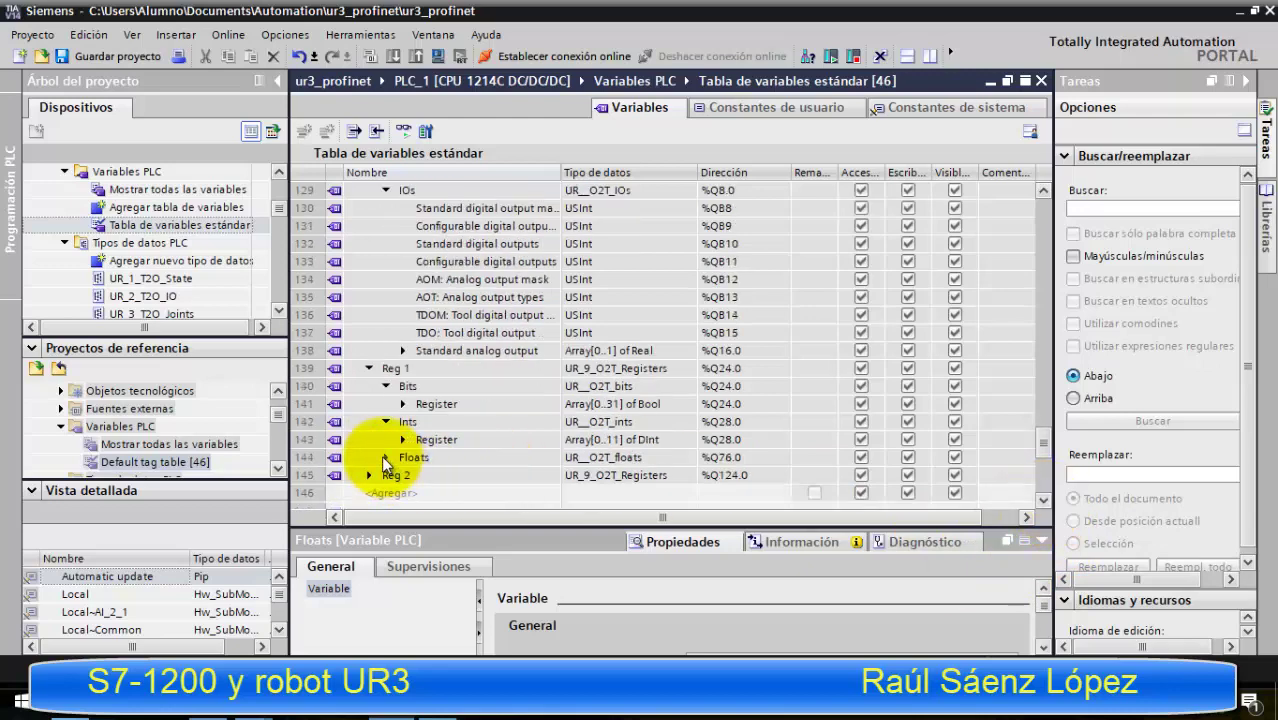
click(383, 457)
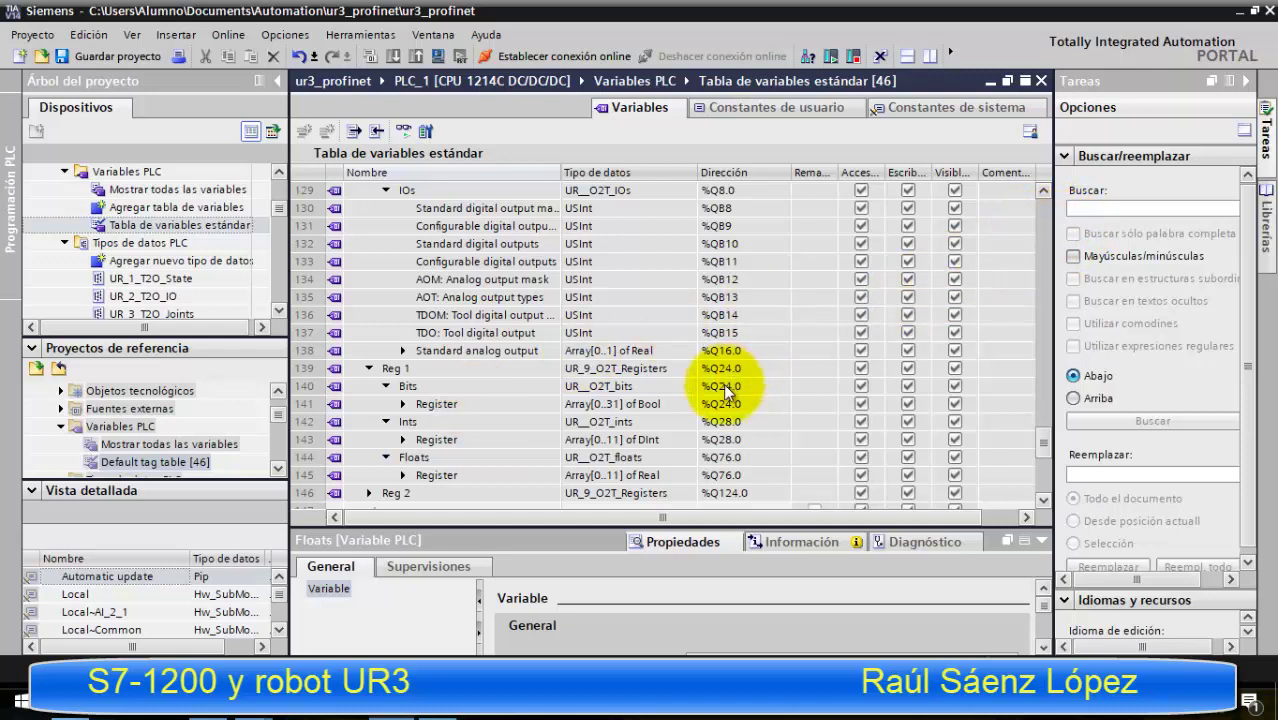
- Expand the Register array under Bits in Reg 1 and examine the output addresses of its elements
right_click(403, 403)
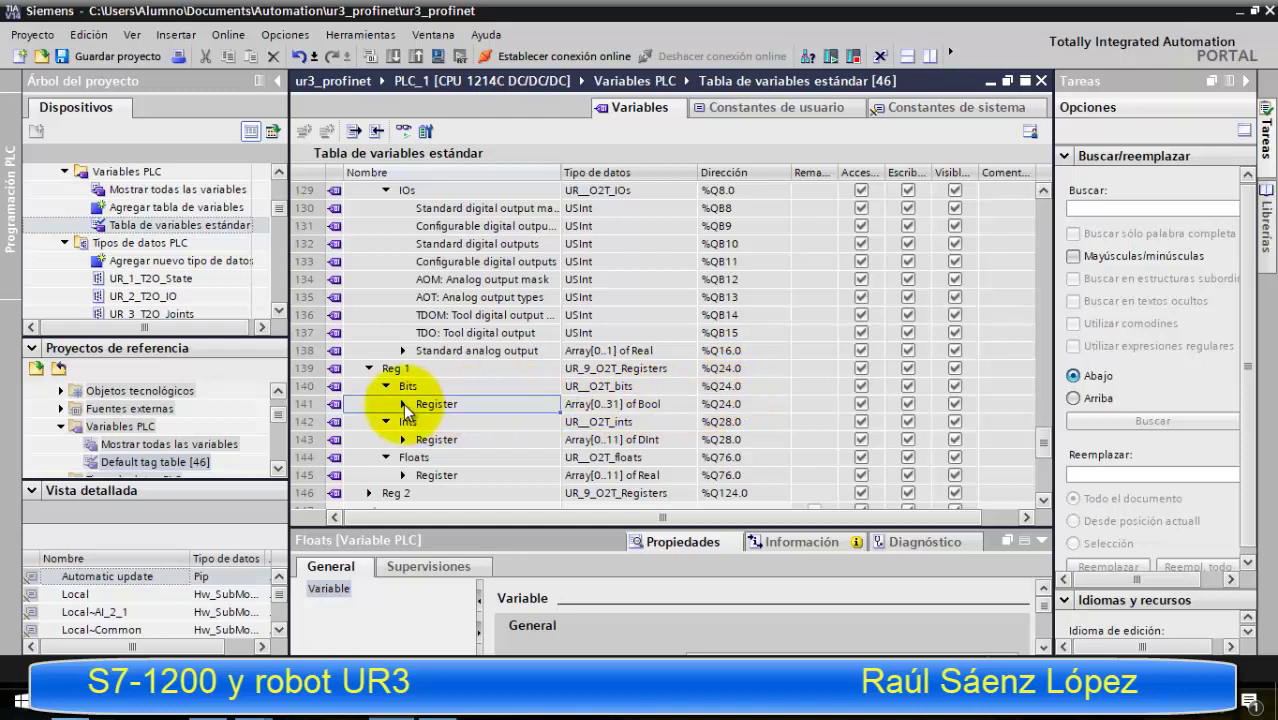
click(365, 402)
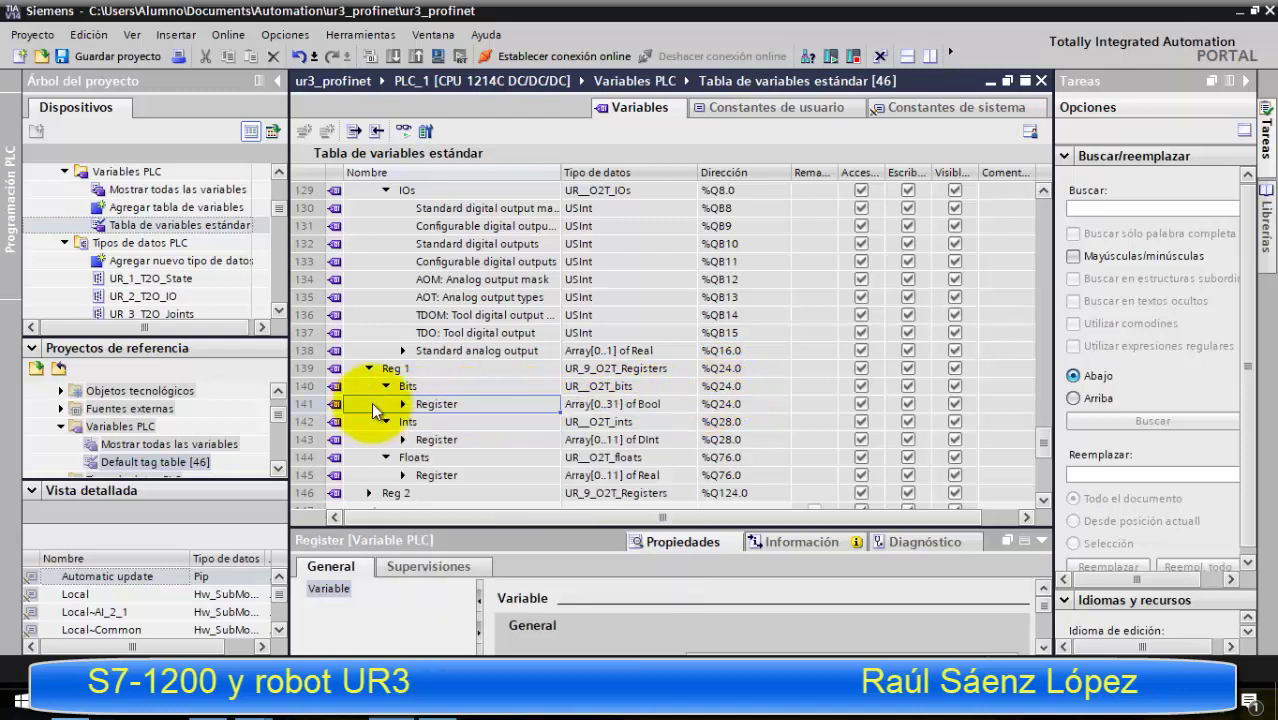
click(402, 403)
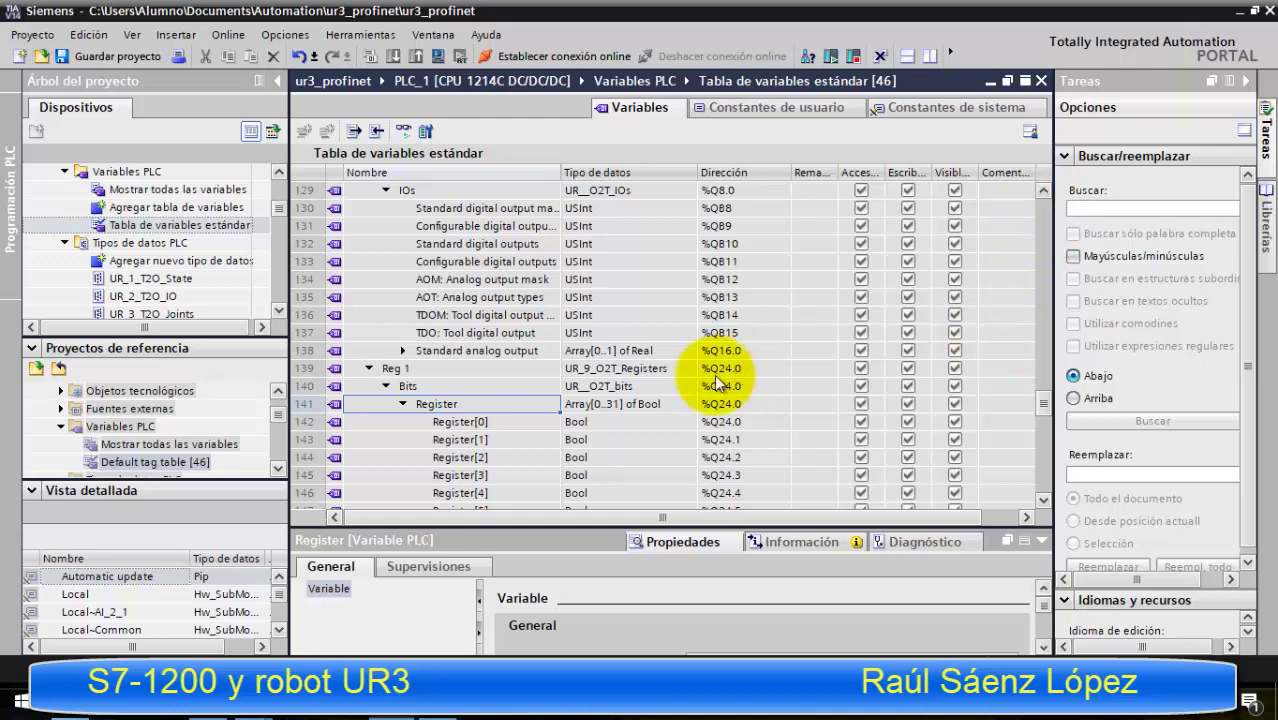
click(1043, 213)
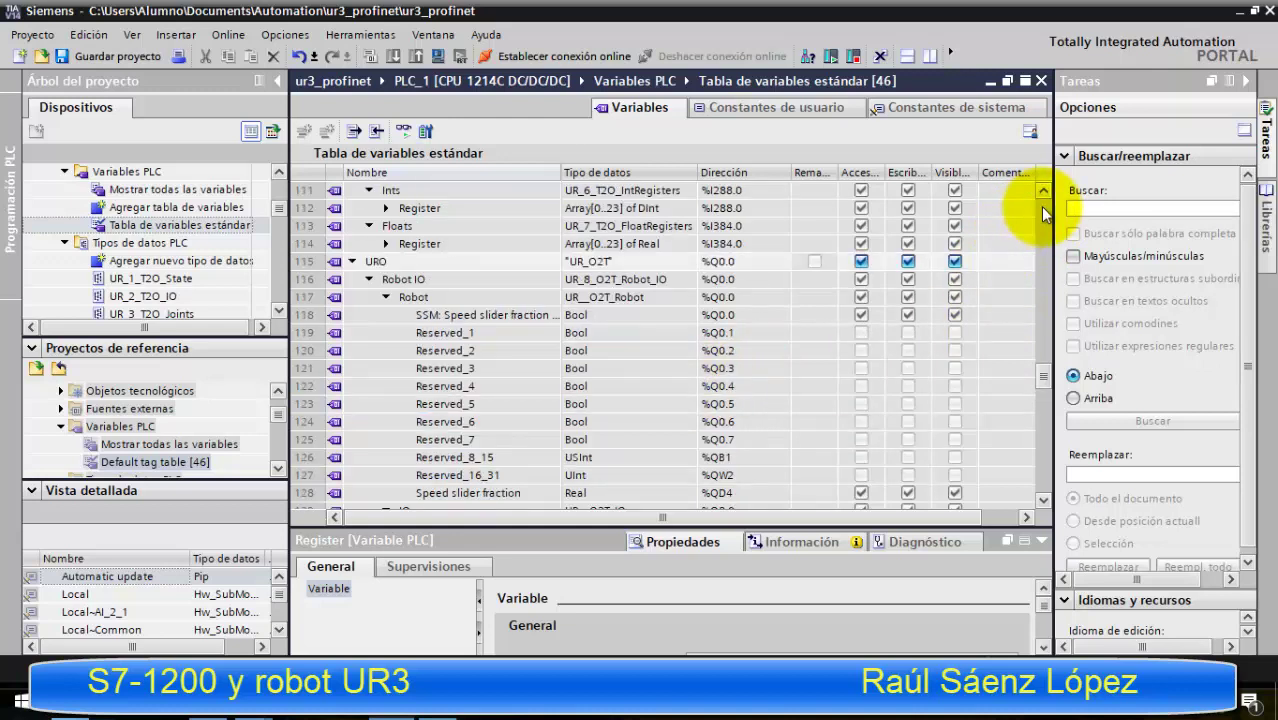
- Close the standard tag table and add a new tag table to the PLC tags of PLC_1
click(1041, 81)
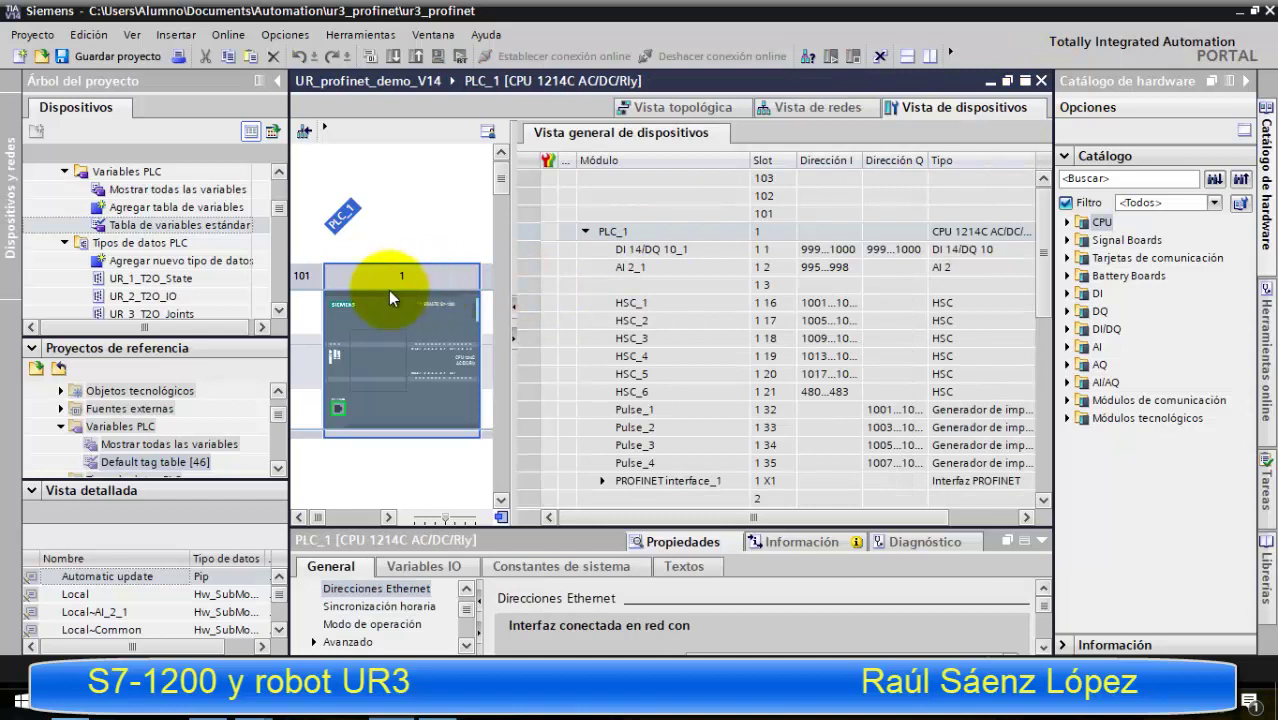
click(278, 174)
click(278, 174)
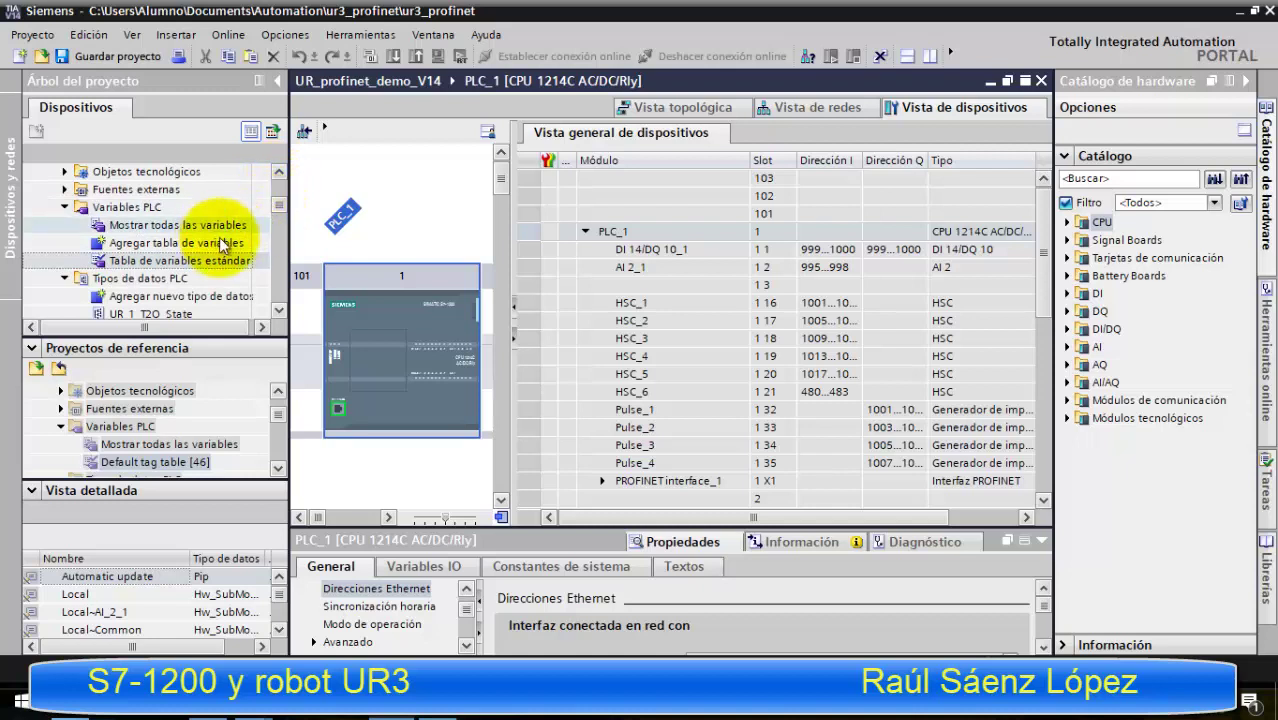
click(281, 172)
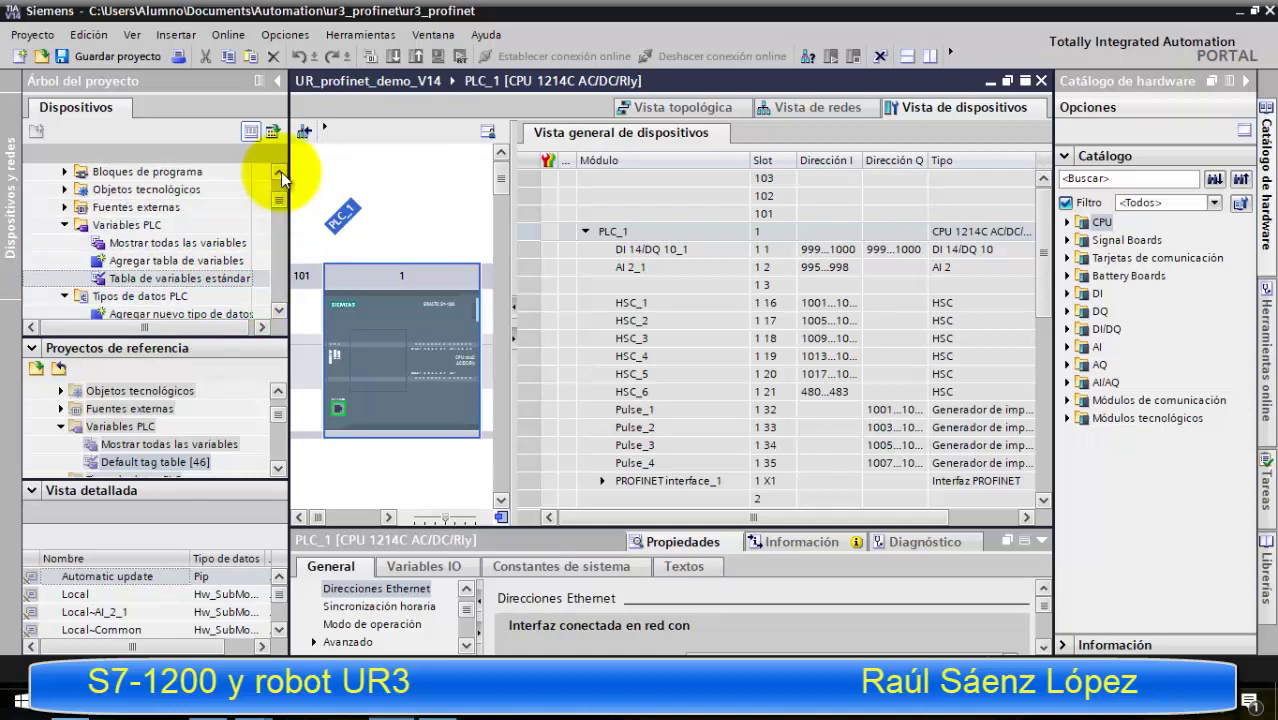
click(281, 172)
click(281, 172)
click(281, 172)
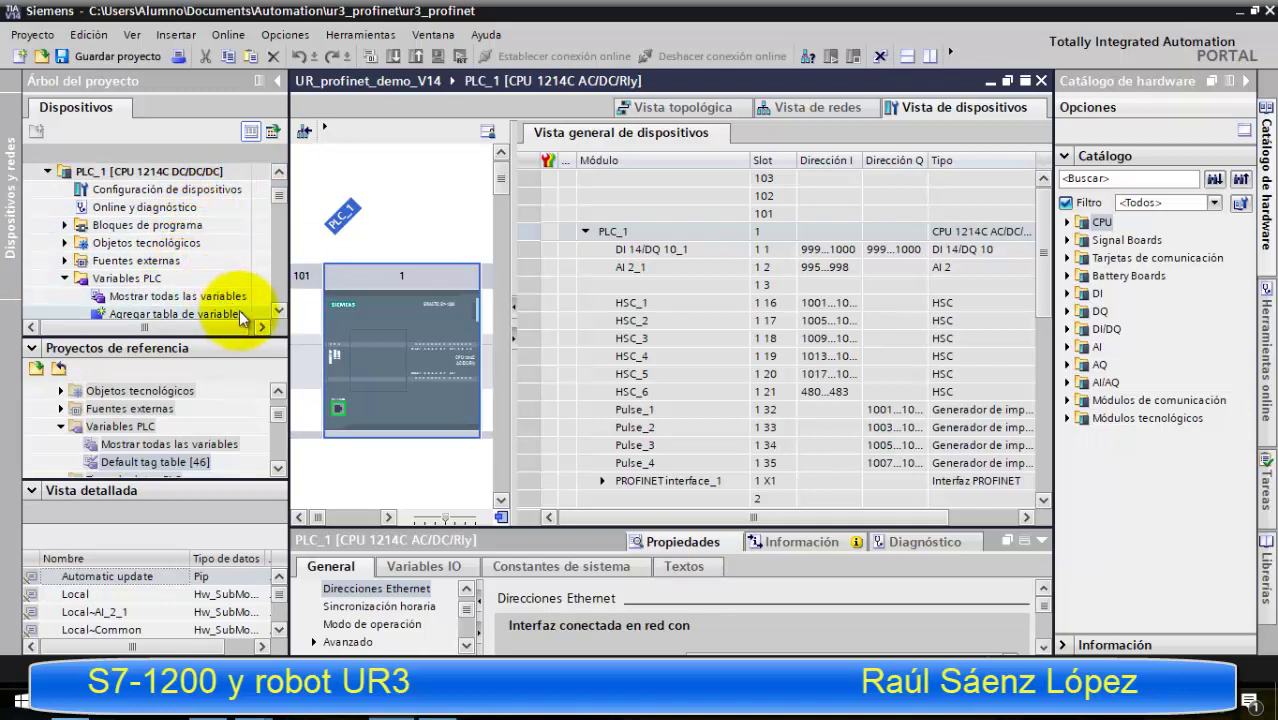
click(279, 310)
click(279, 310)
click(279, 310)
click(279, 310)
click(279, 310)
click(279, 310)
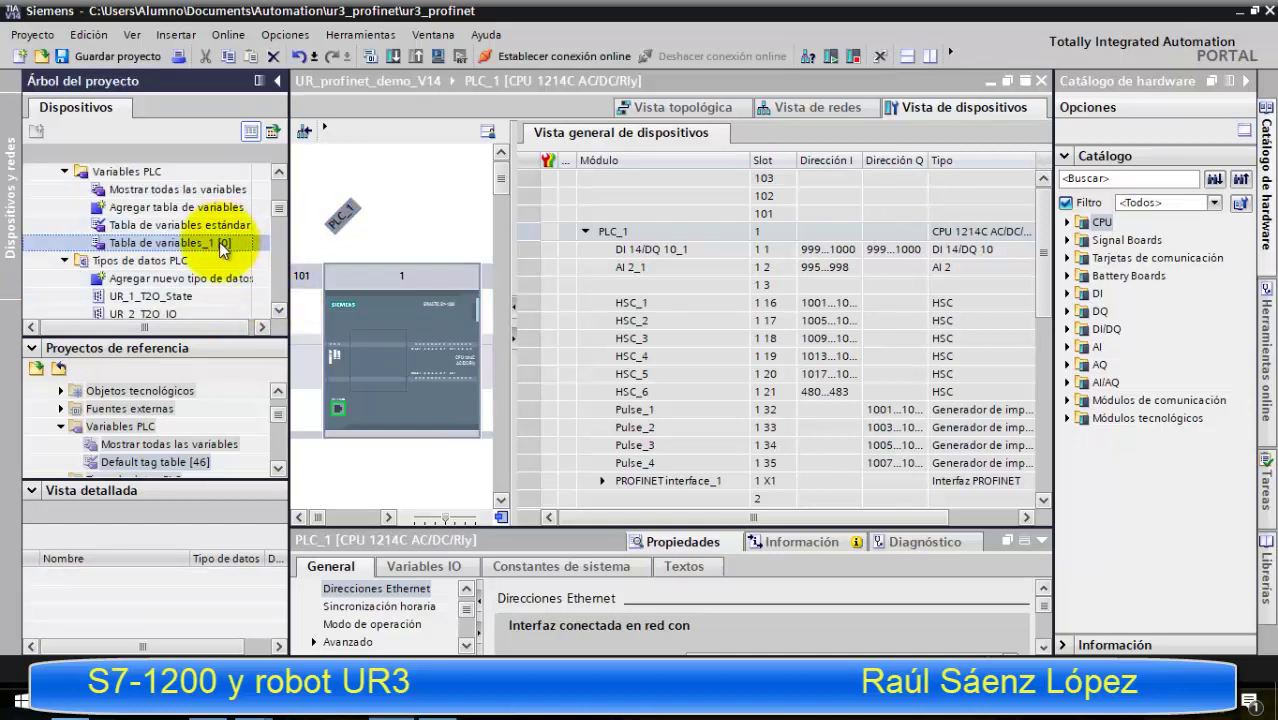
- Open the standard tag table of PLC_1 and add a new tag named Marcha
click(215, 227)
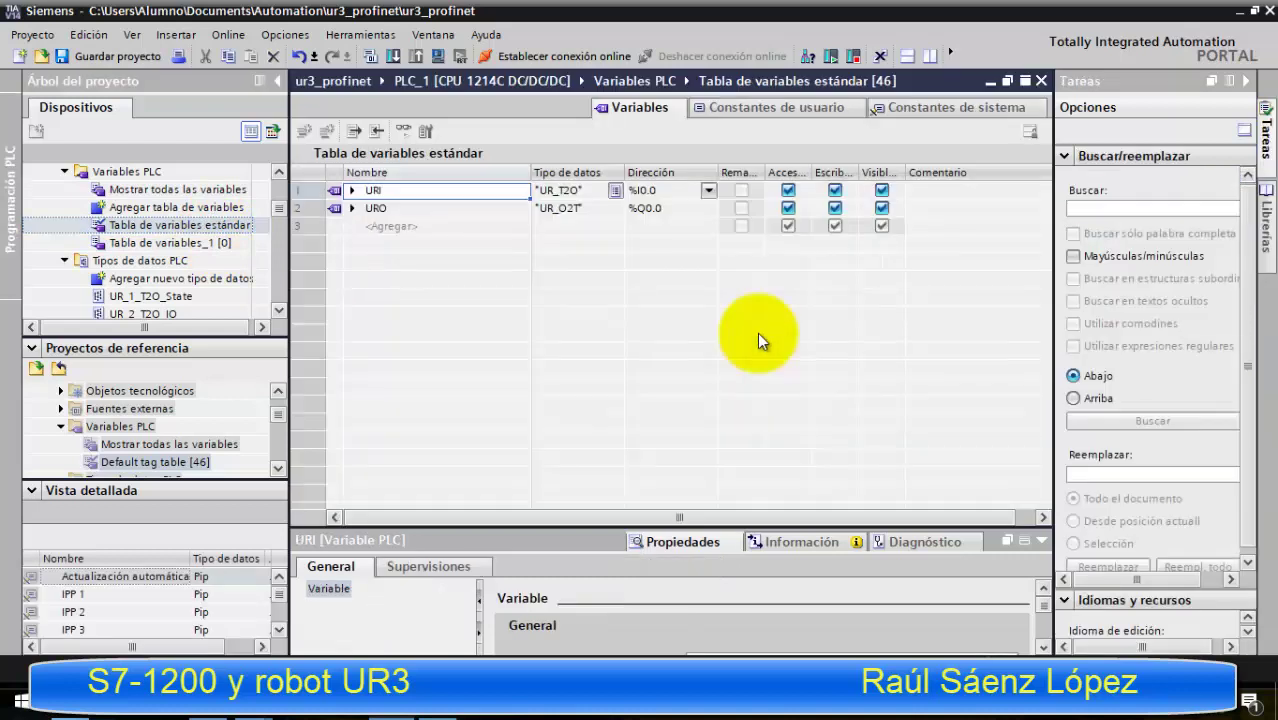
click(427, 227)
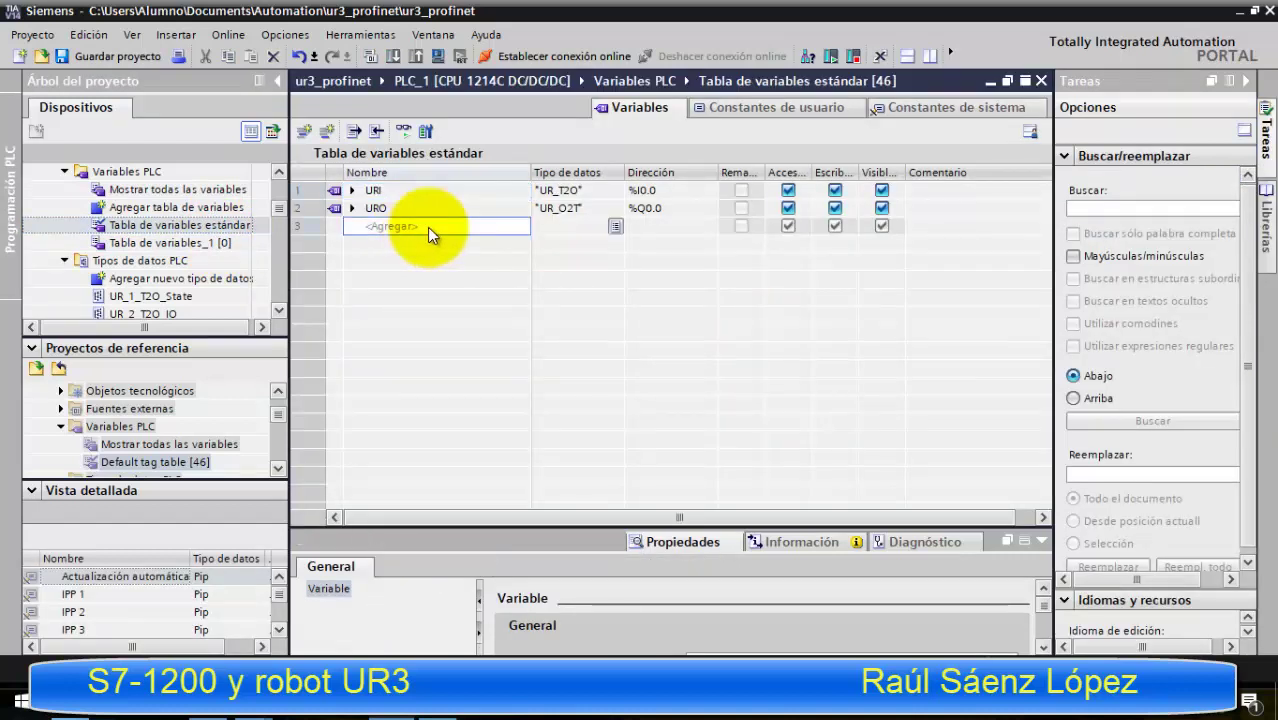
text(m)
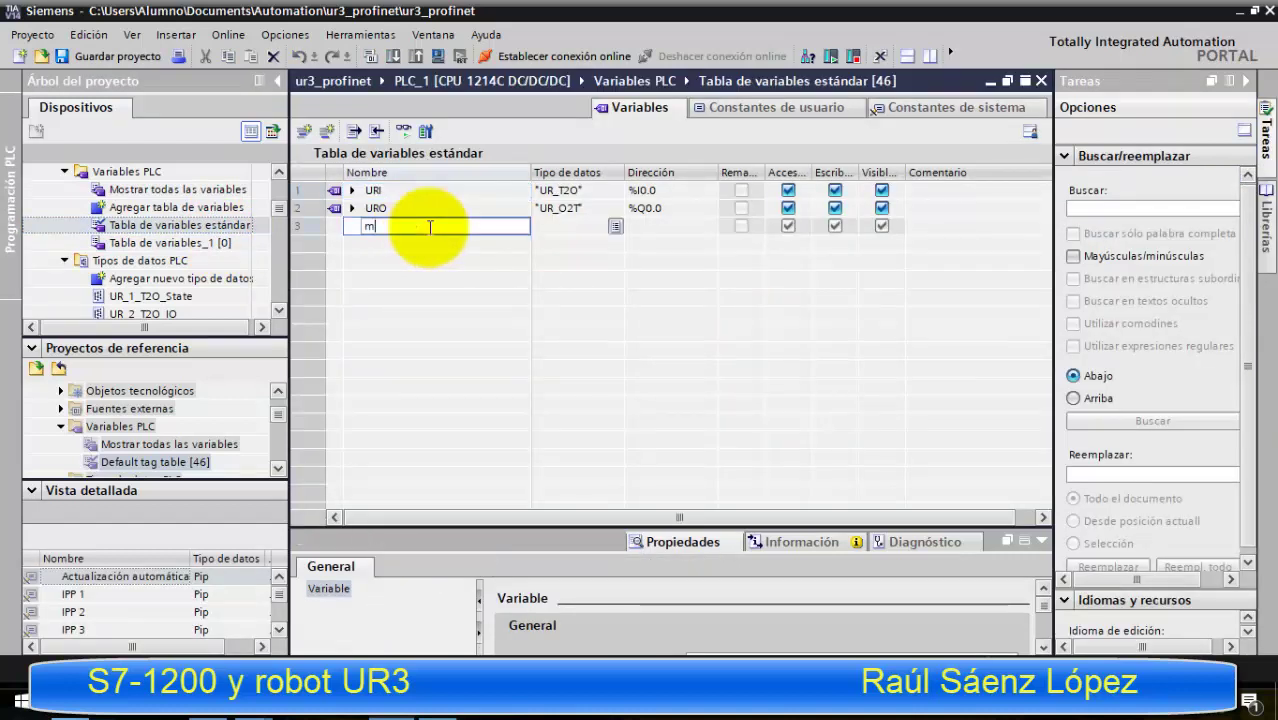
key(BackSpace)
text(M)
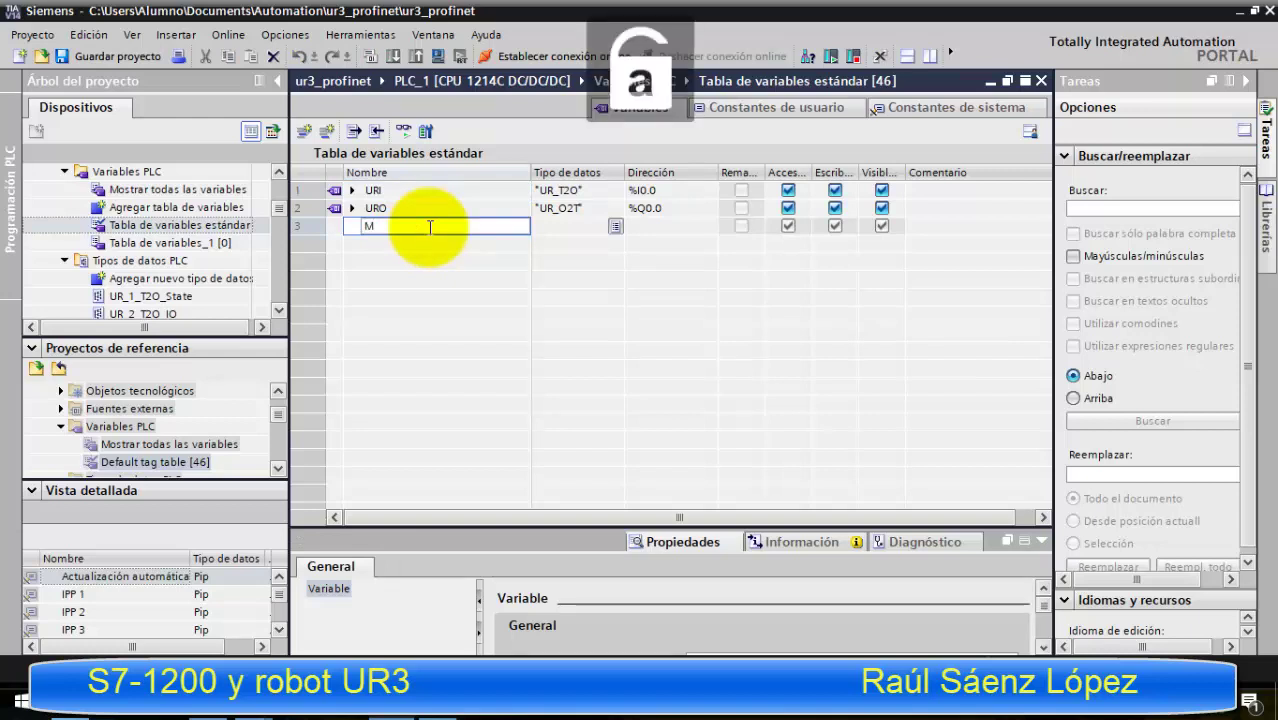
text(archa)
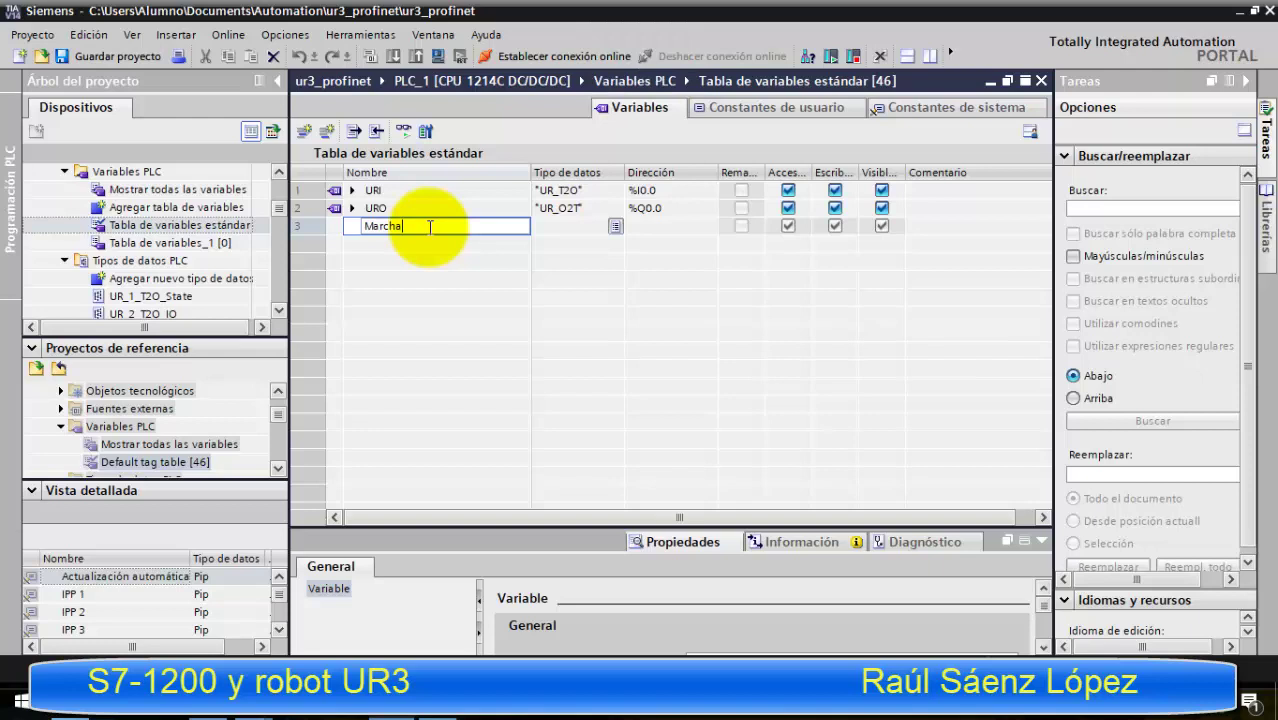
key(Return)
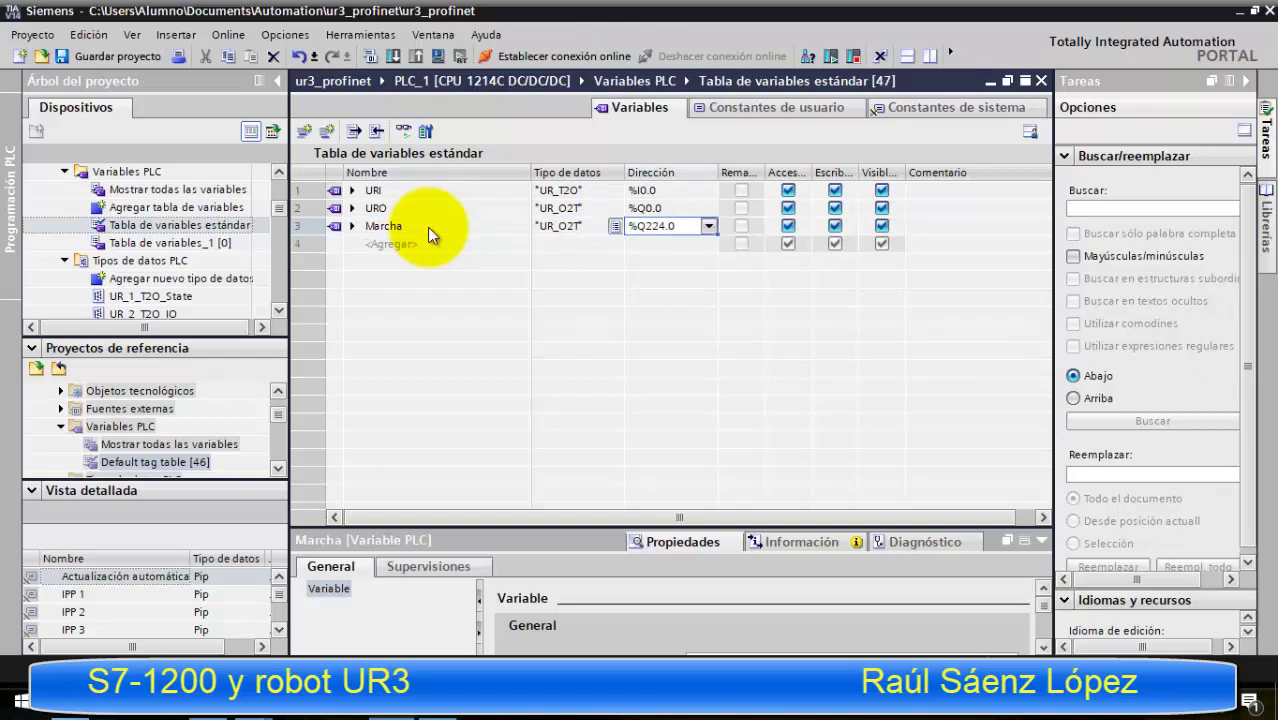
- Set the Marcha tag's data type to Bool and its address to %M0.0
click(566, 221)
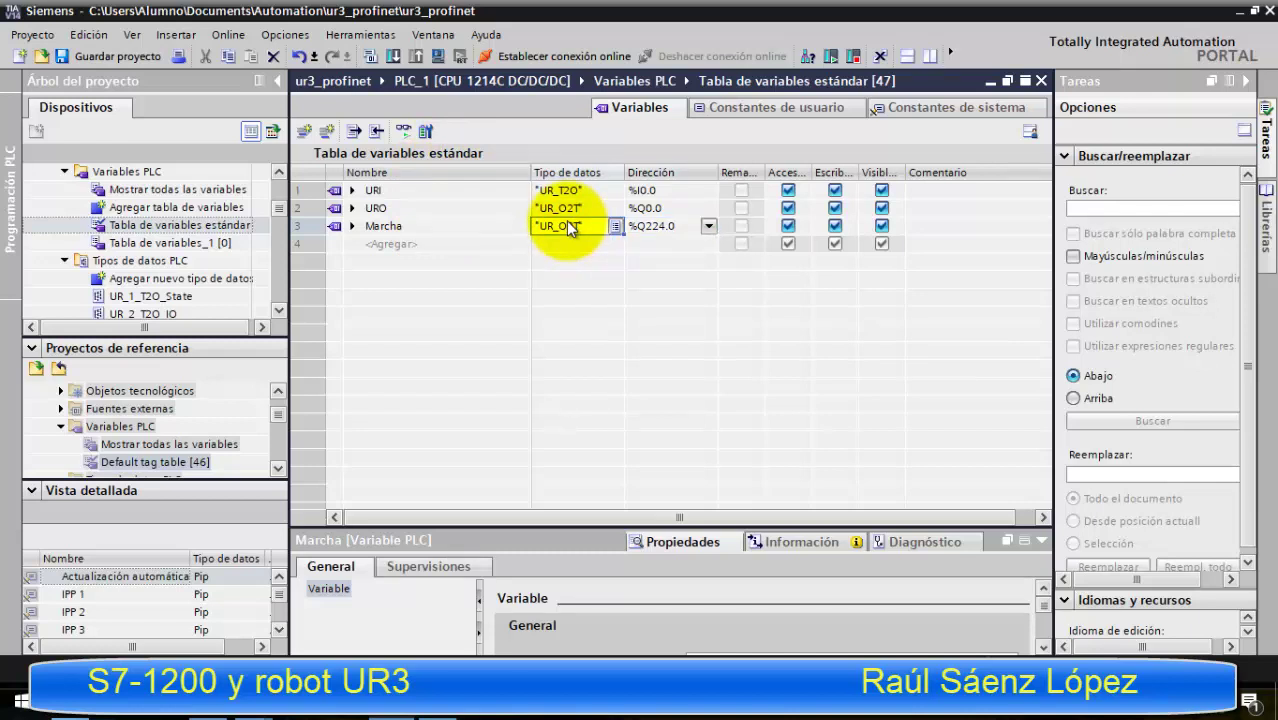
text(Bool)
key(Tab)
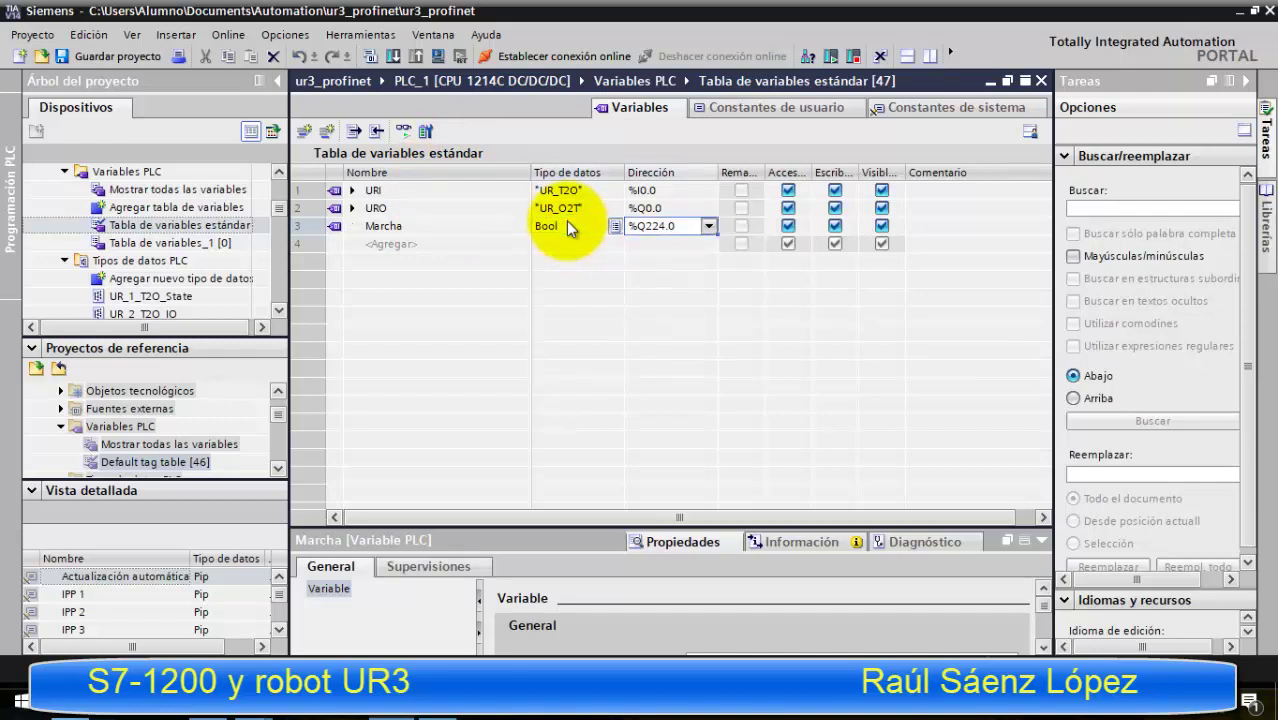
text(m0.0)
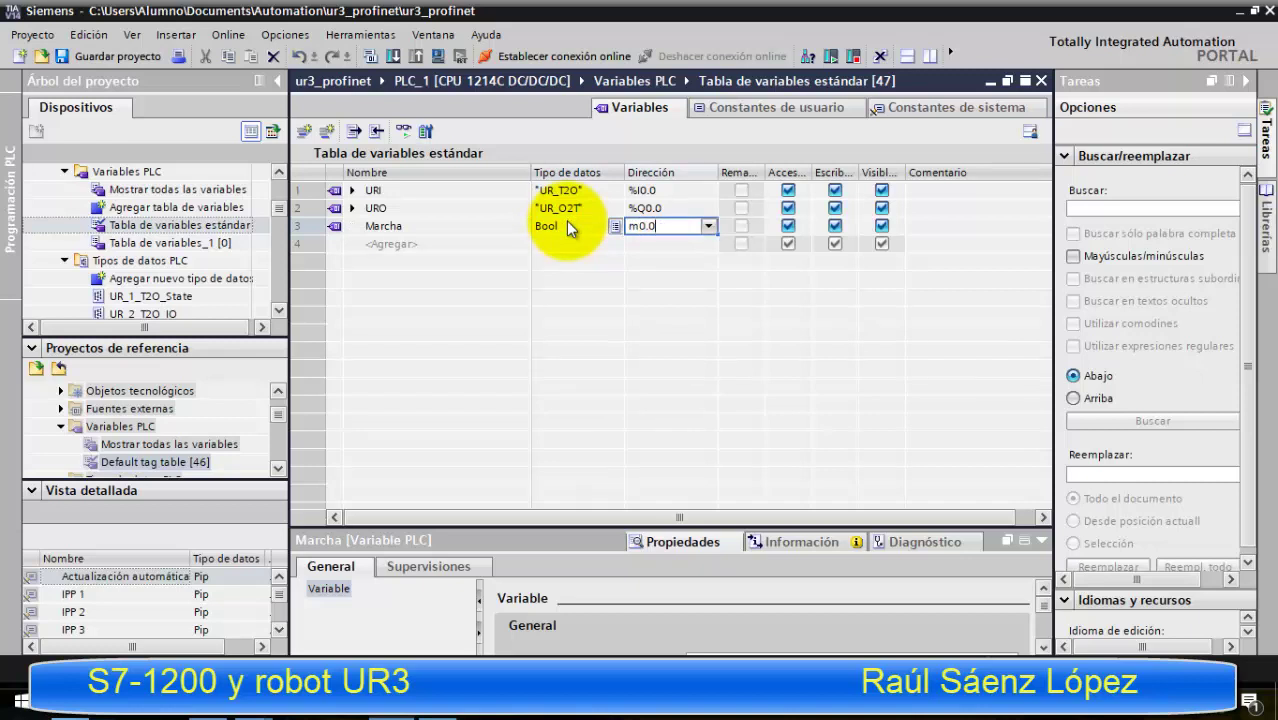
key(Return)
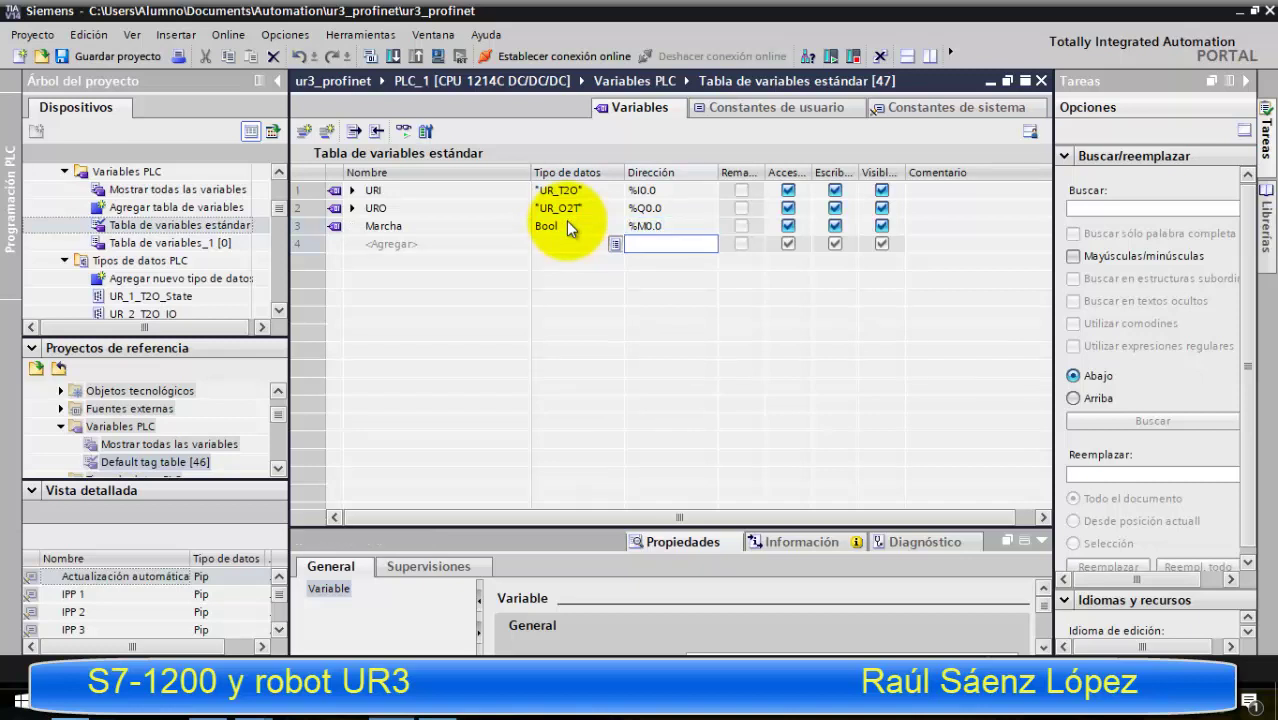
- Add a Bool tag named Operacion_finalizada with address %Q999.0 below Marcha in the standard tag table
key(shift+Tab)
key(shift+Tab)
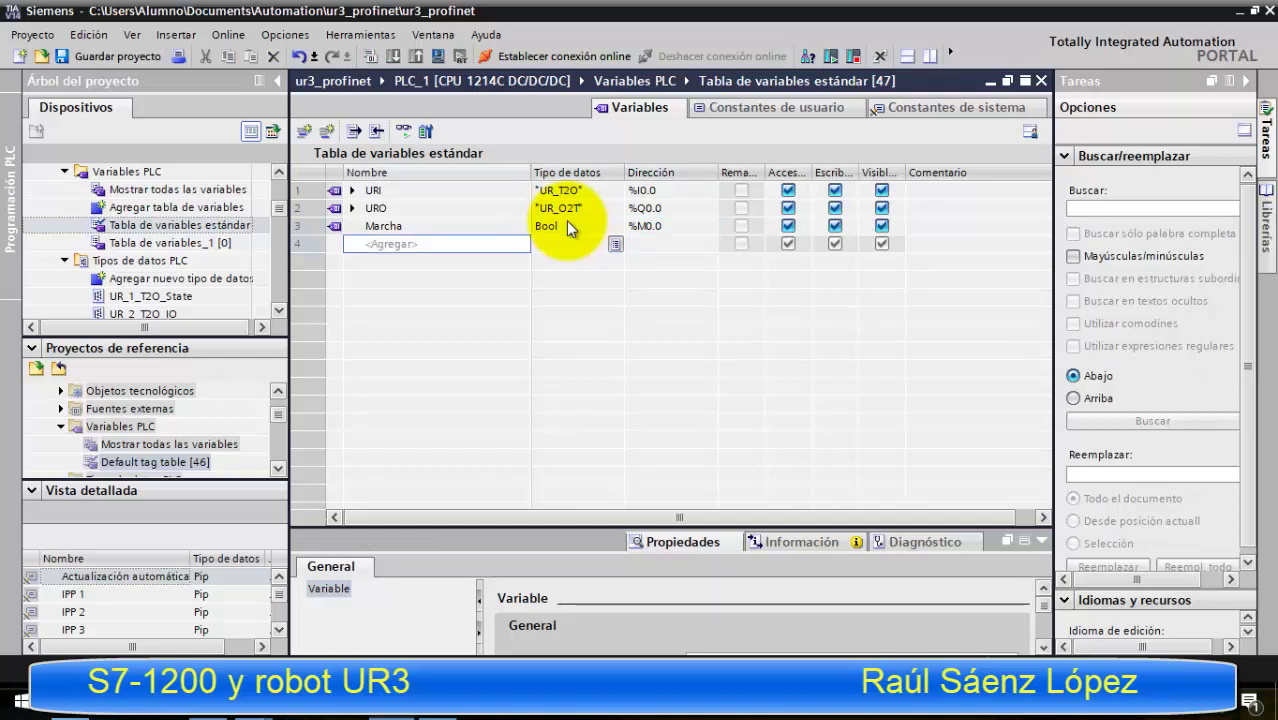
text(Operacion)
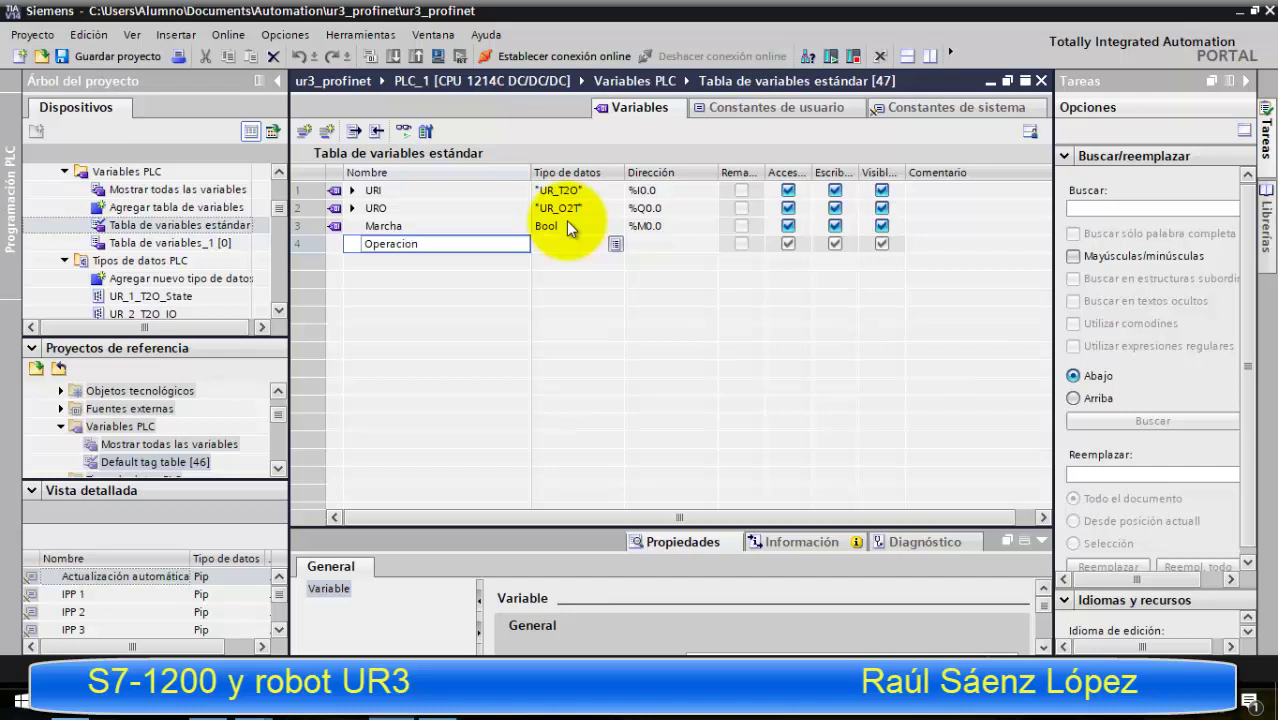
text(_finalizada)
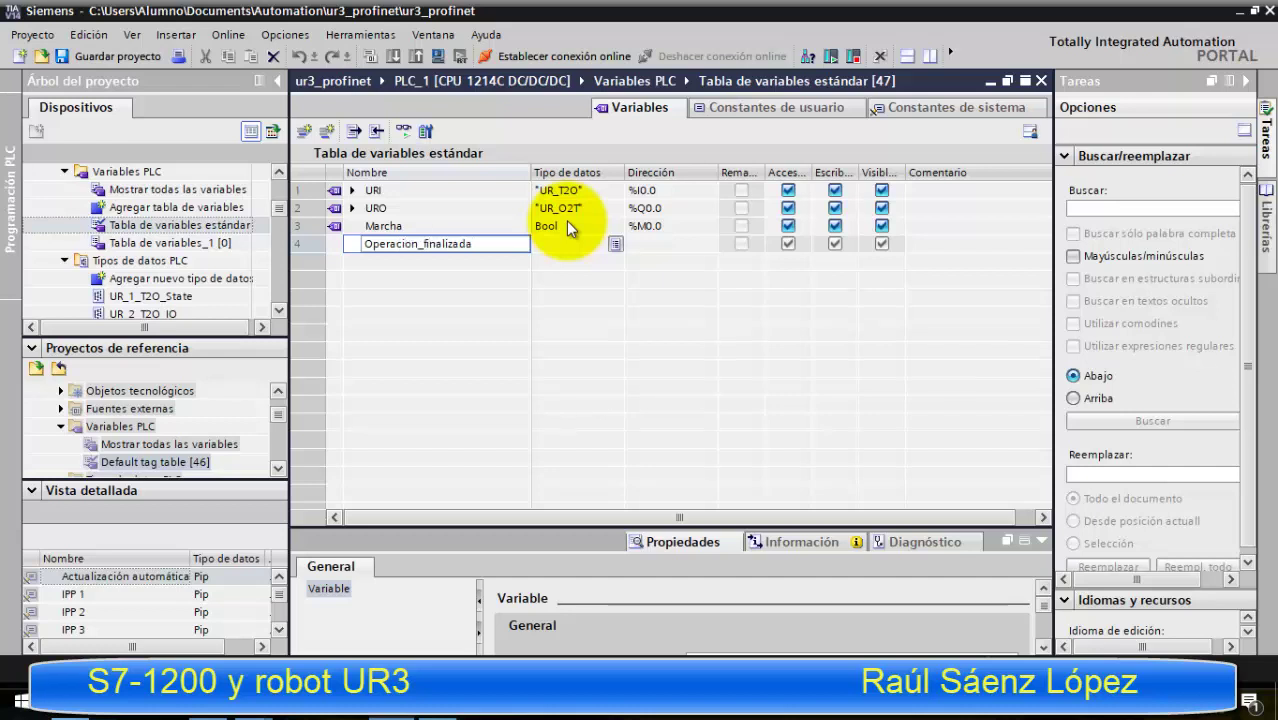
key(Tab)
key(Tab)
text(q)
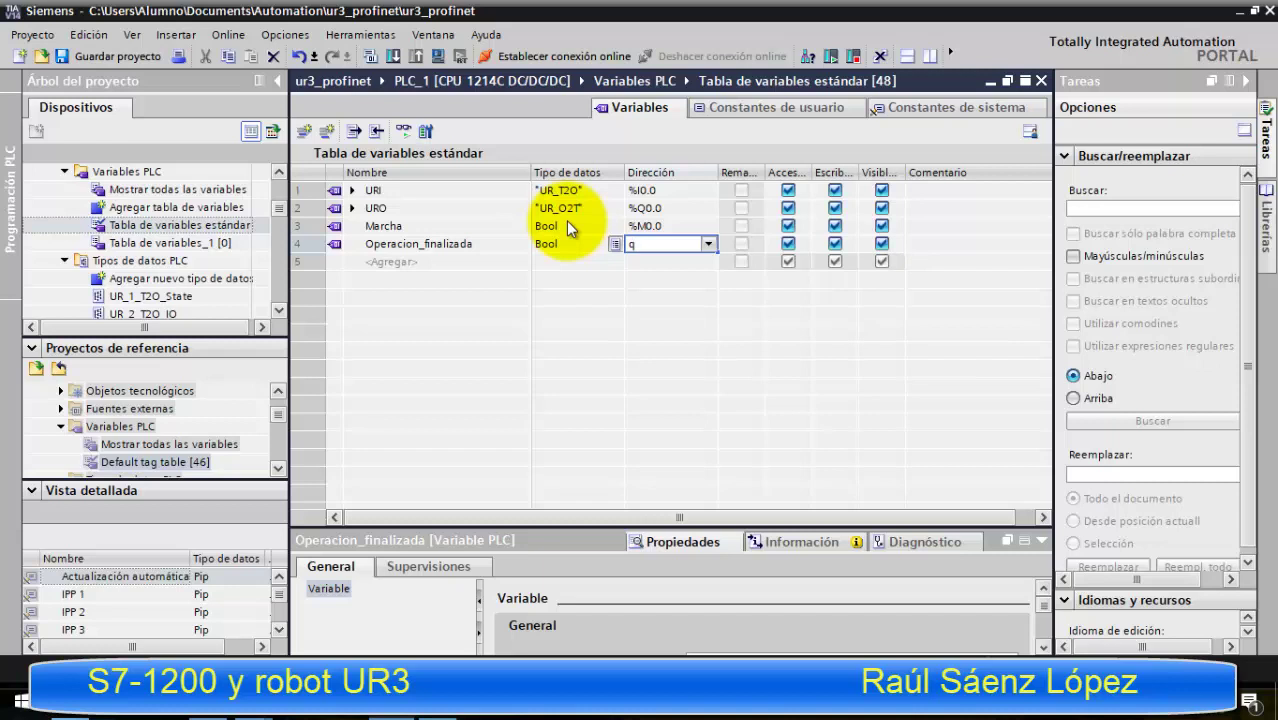
text(999.0)
key(Return)
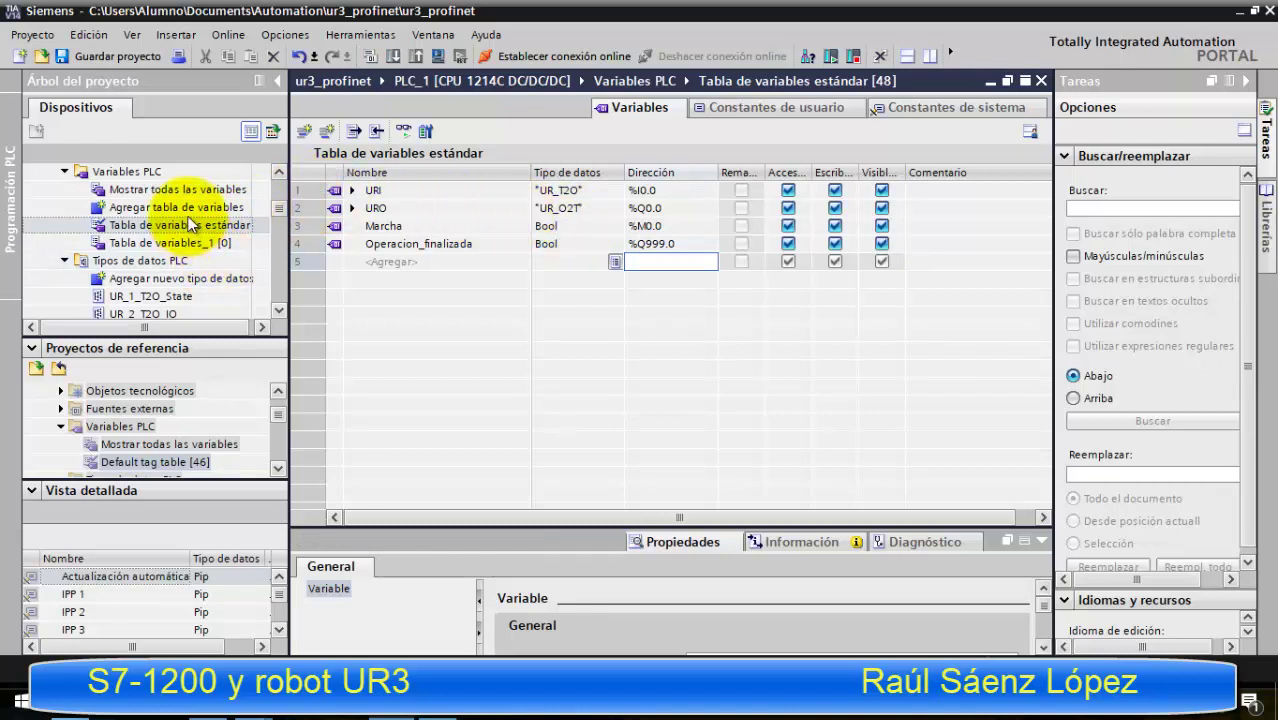
- Open the Main [OB1] block from the program blocks of PLC_1
click(281, 172)
click(281, 172)
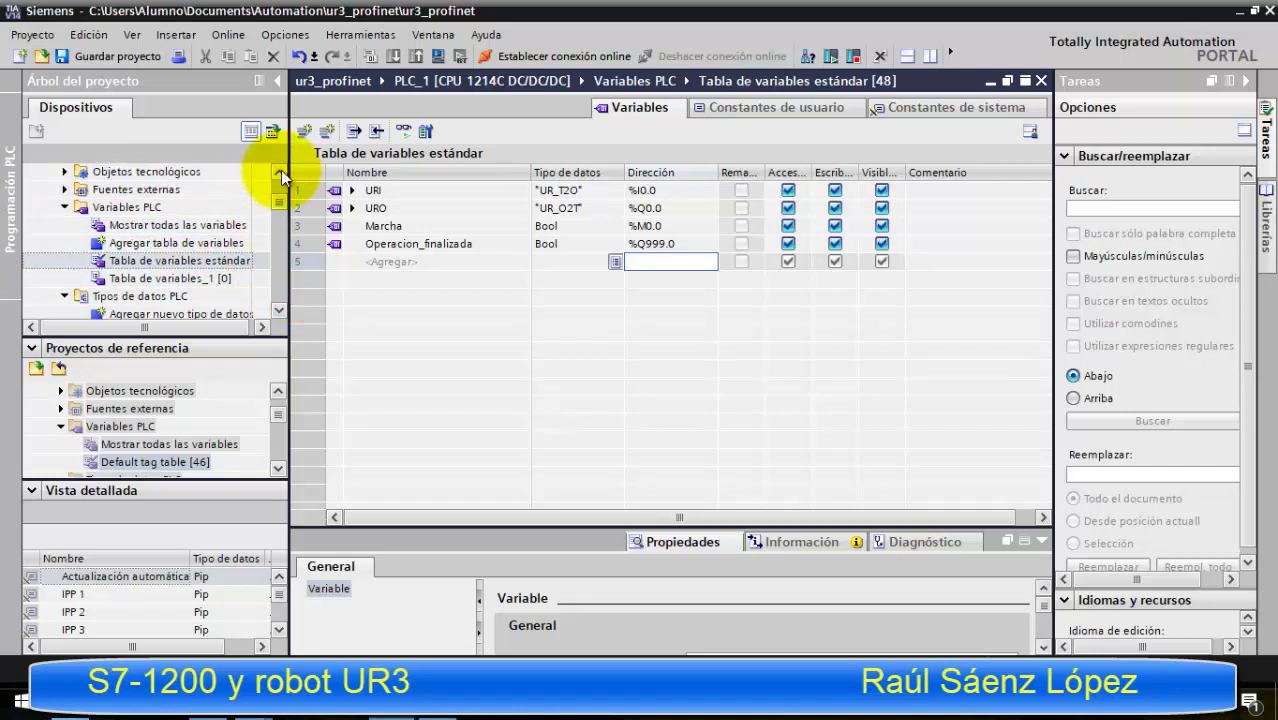
click(281, 172)
click(281, 172)
click(281, 172)
click(281, 172)
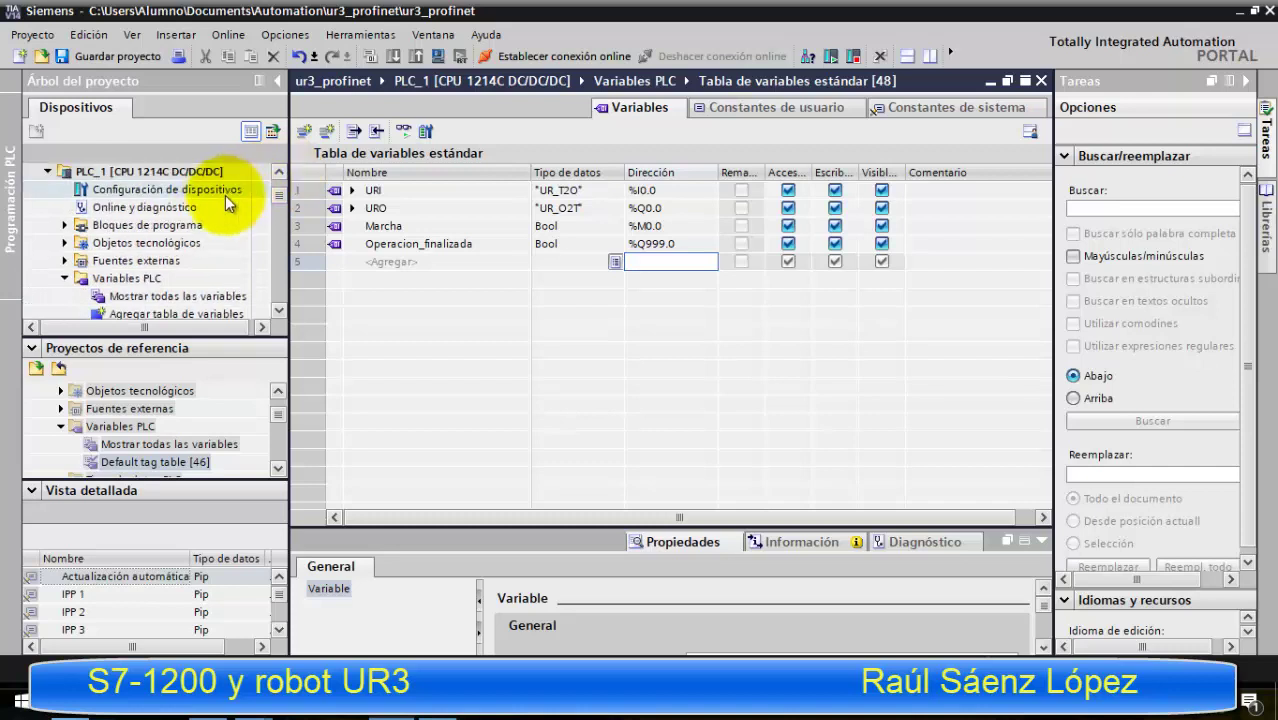
double_click(194, 228)
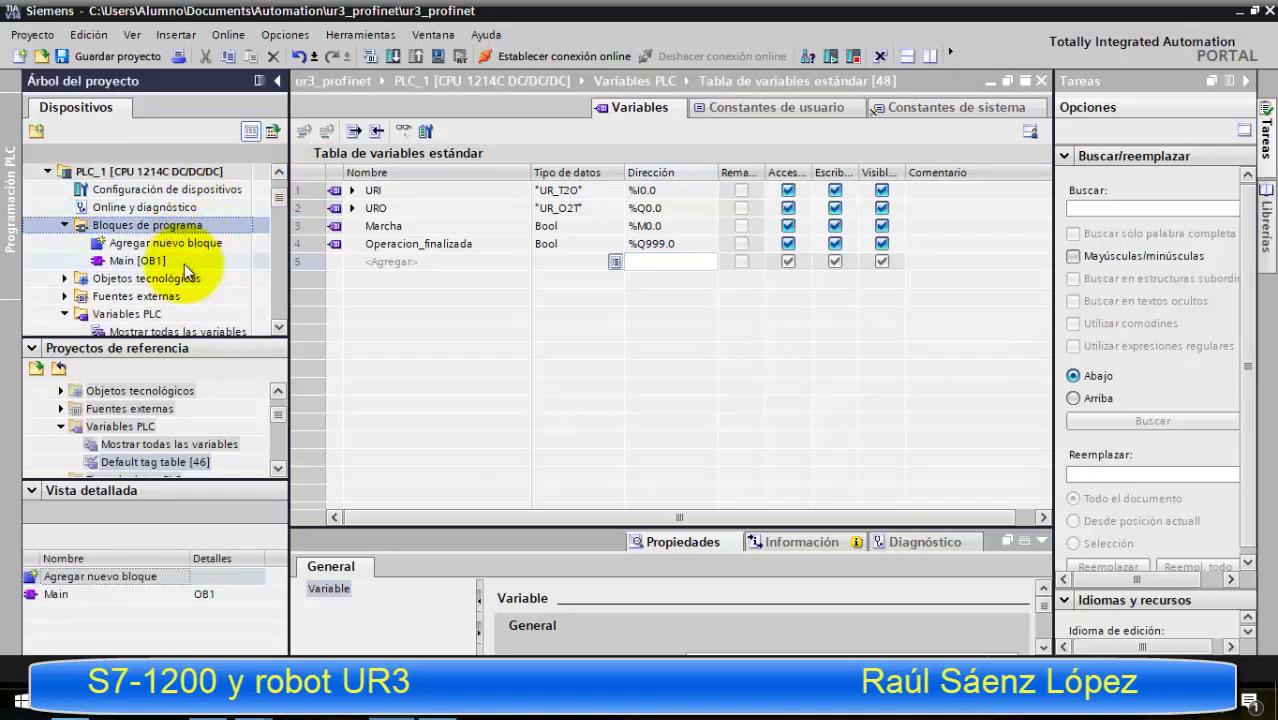
click(184, 262)
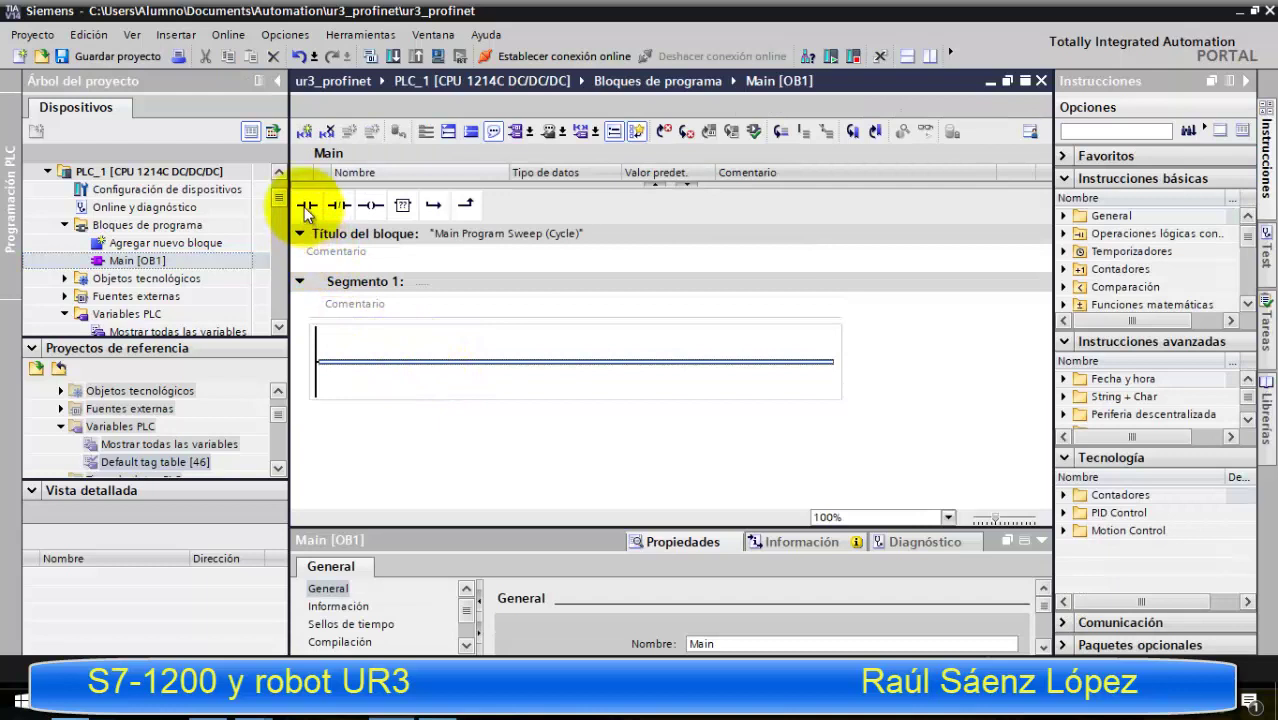
- Insert a normally open contact in Segment 1 of Main and assign it the Marcha tag
drag(304, 212, 376, 366)
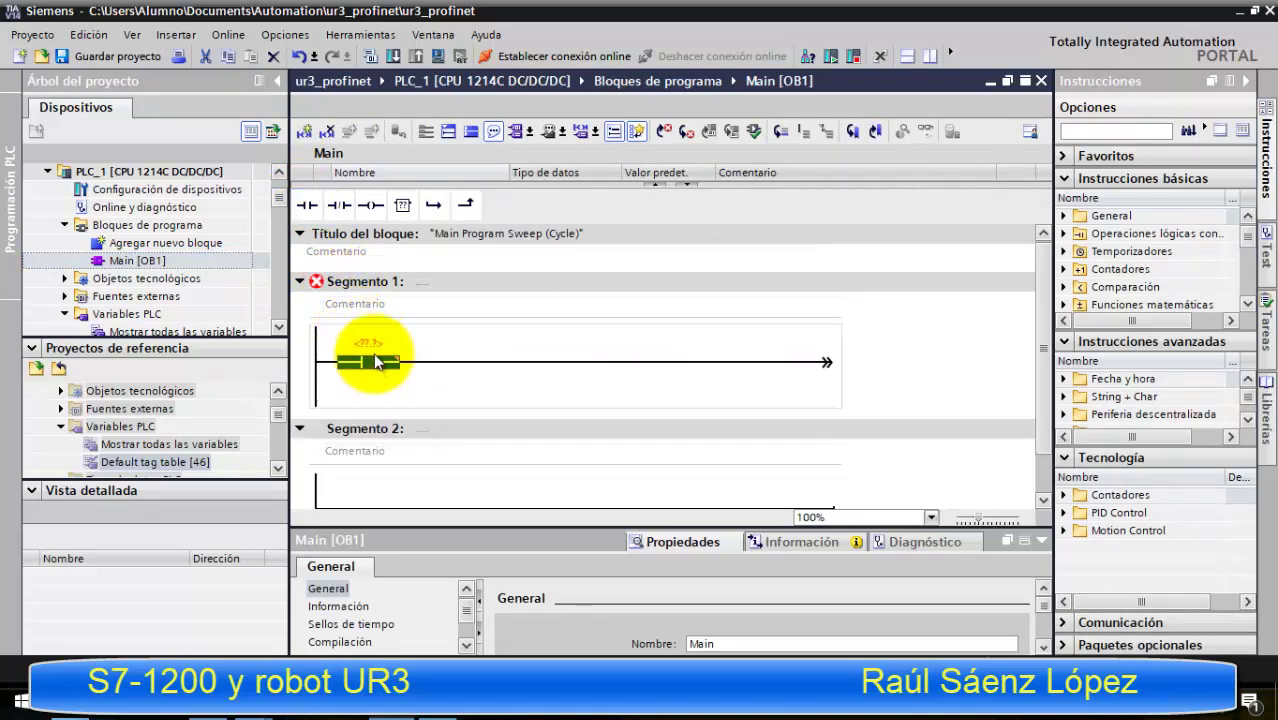
click(378, 345)
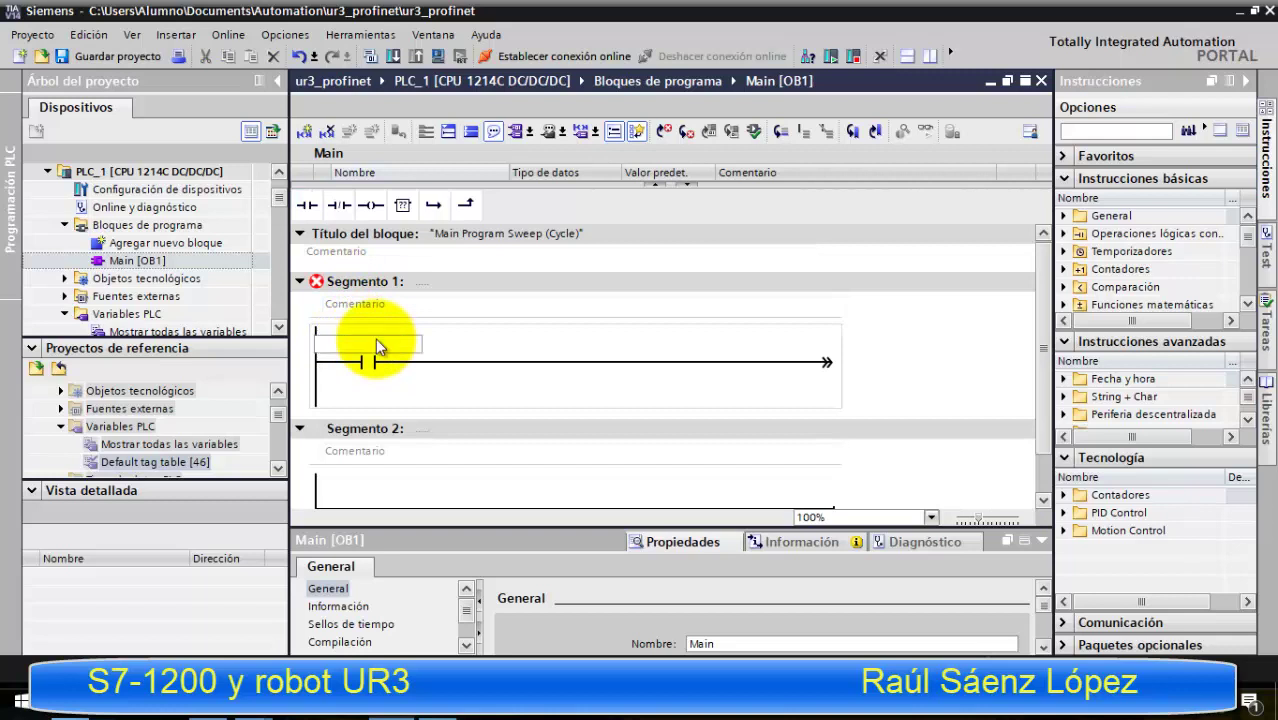
text(ma)
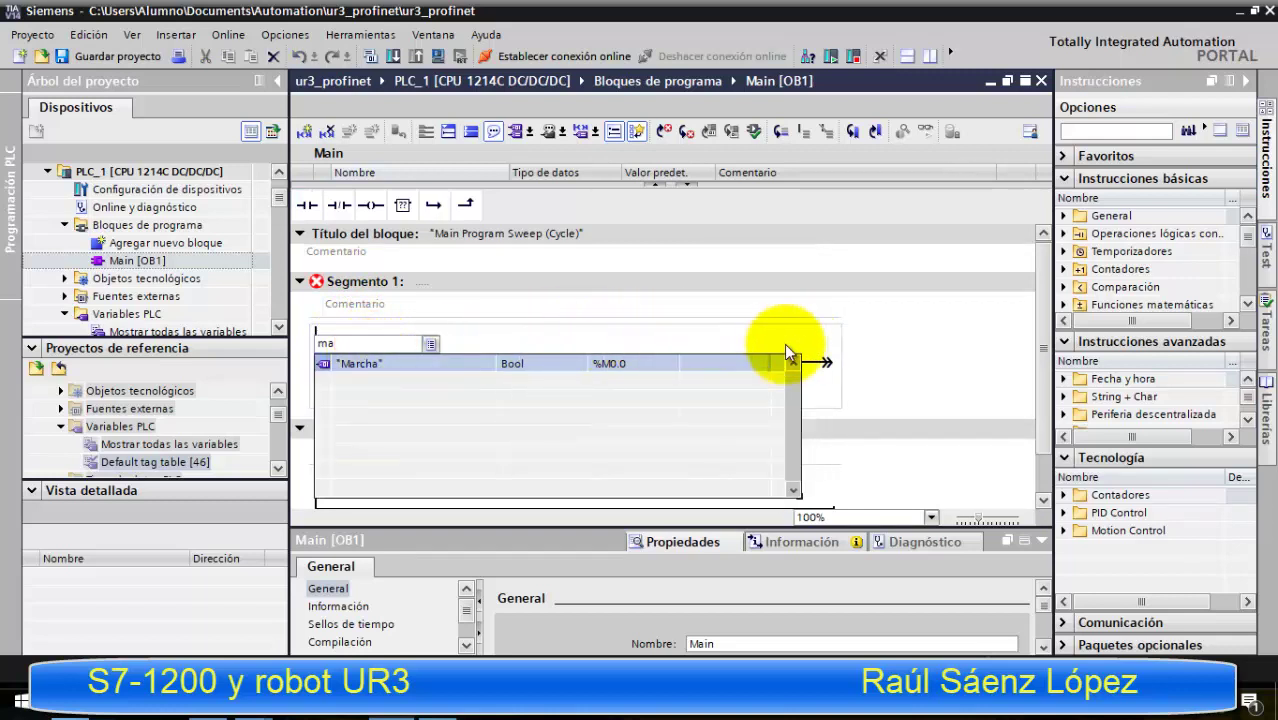
click(632, 365)
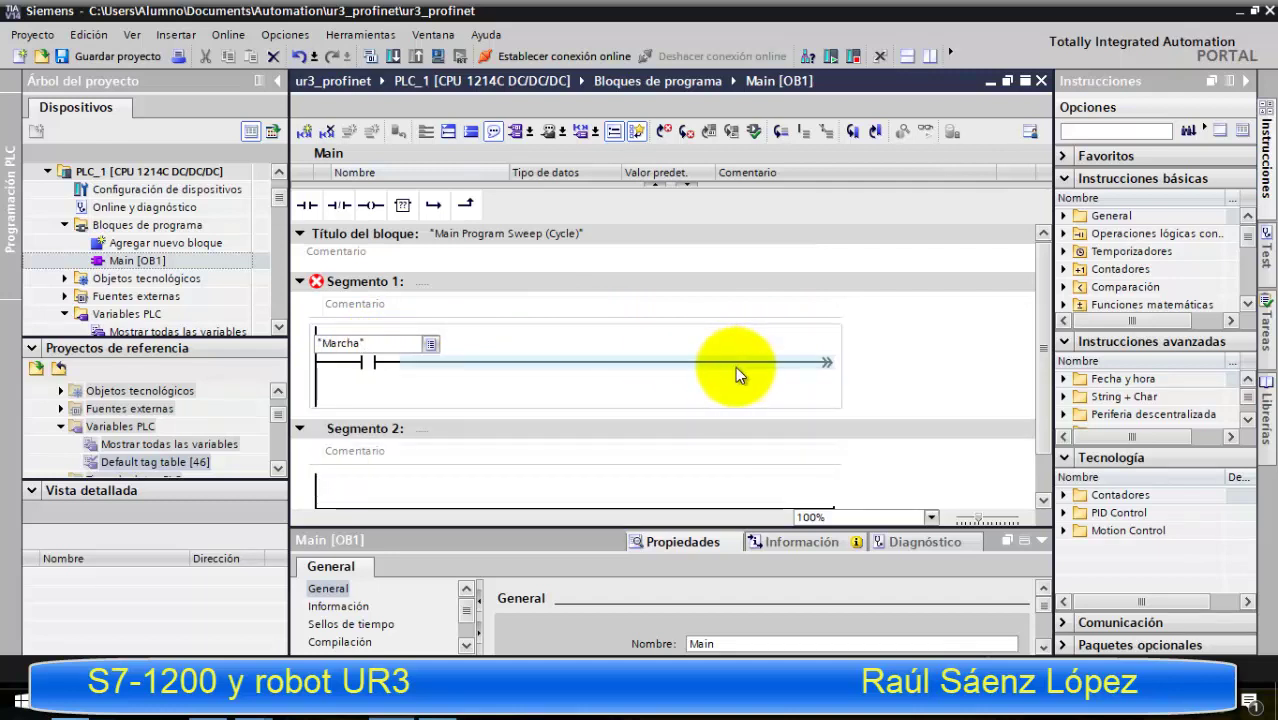
- Add an output coil at the end of the Segment 1 rung and assign it "URO"."Reg 1".Bits.Register[0]
click(813, 361)
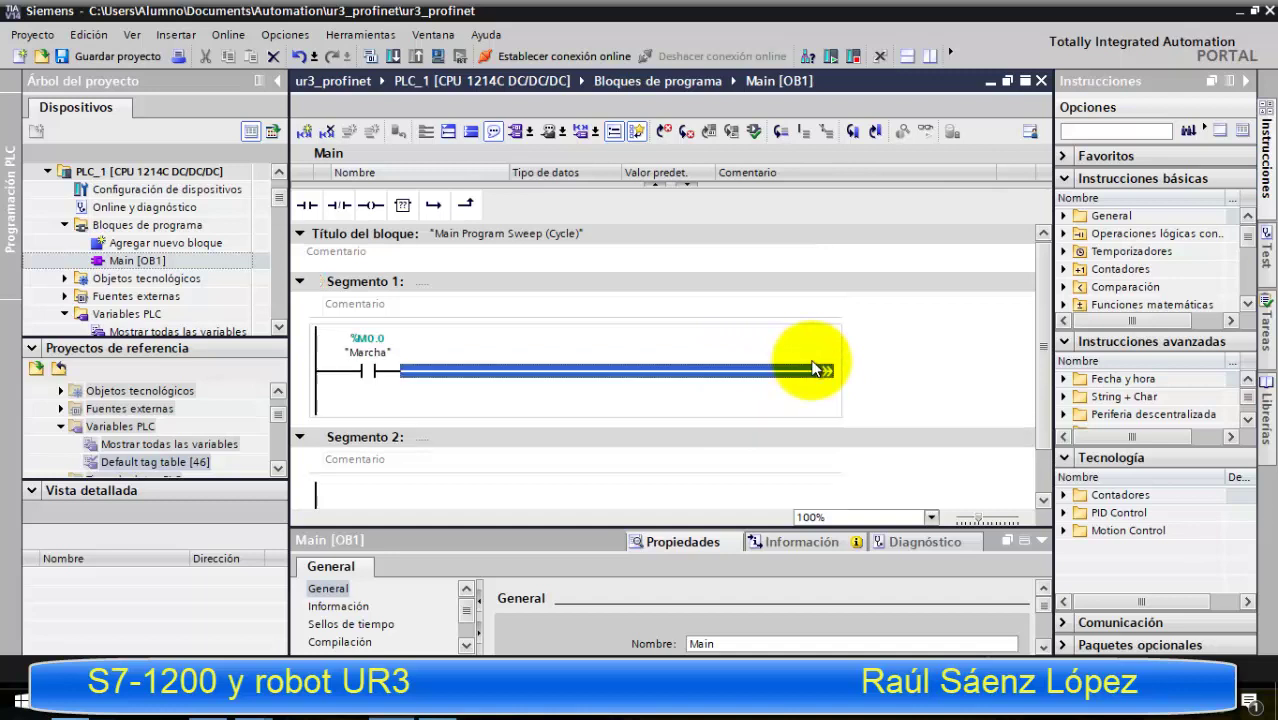
click(370, 204)
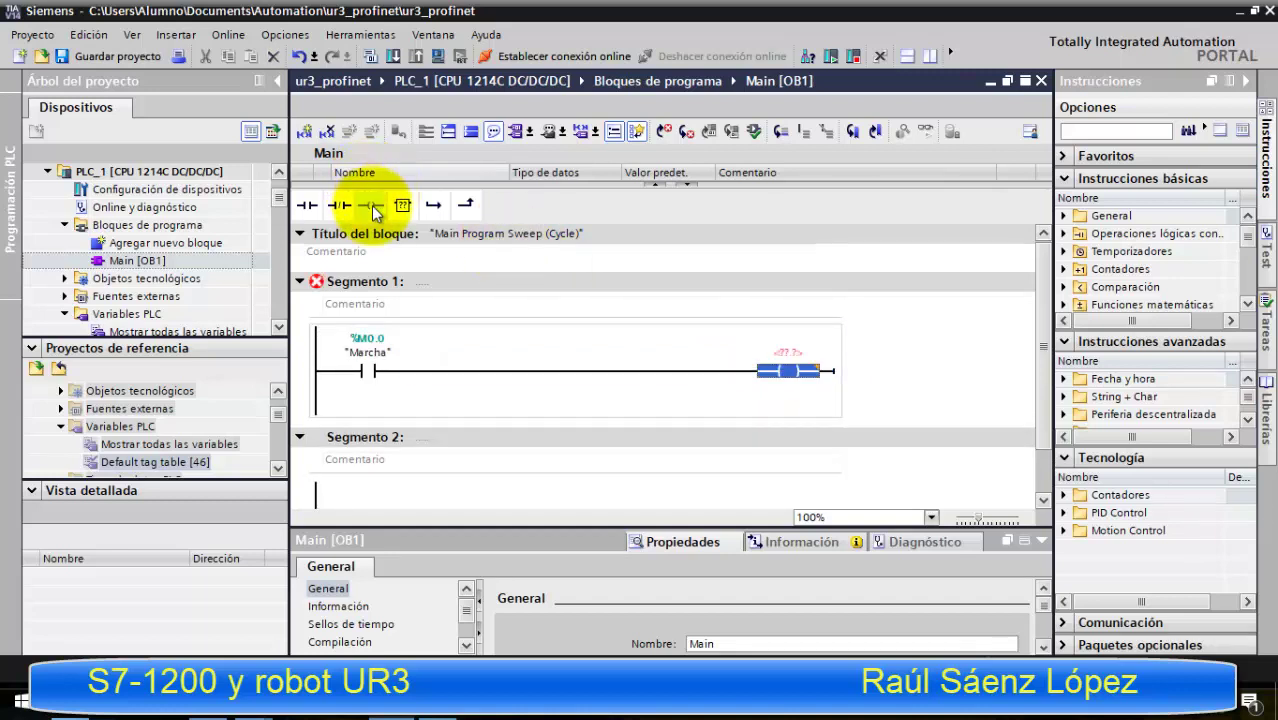
click(792, 356)
text(u)
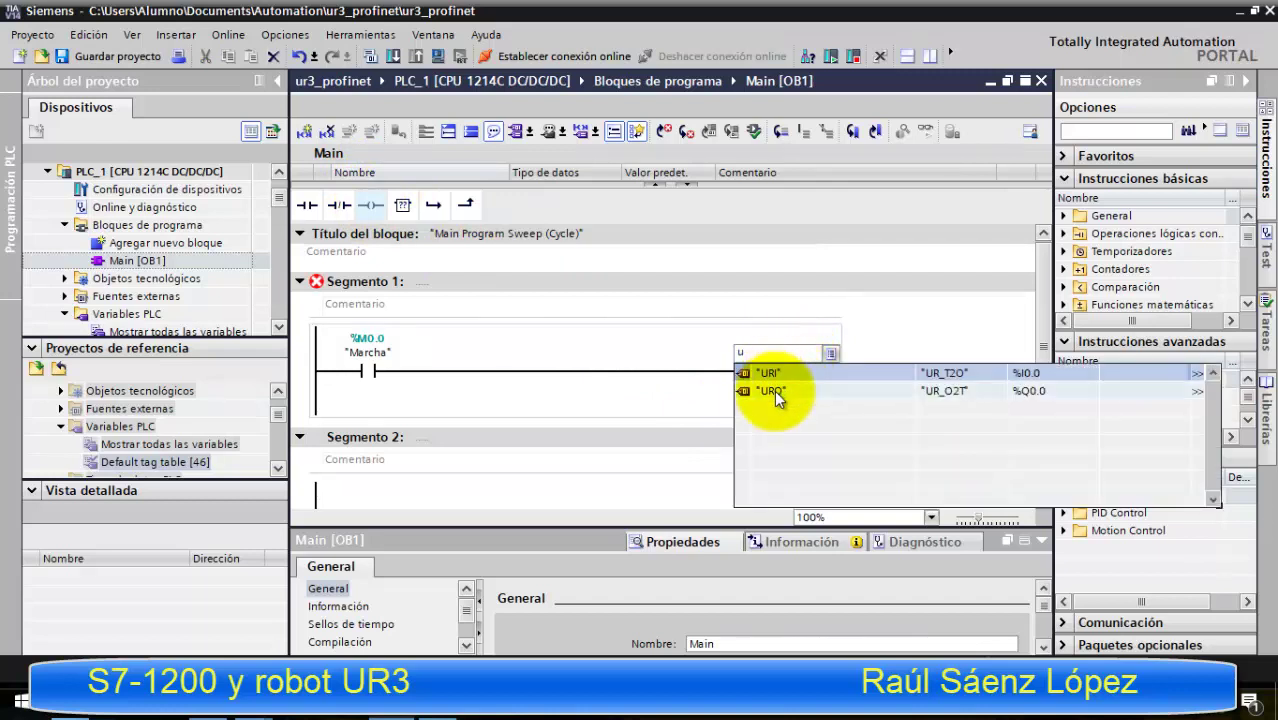
click(774, 390)
text(.)
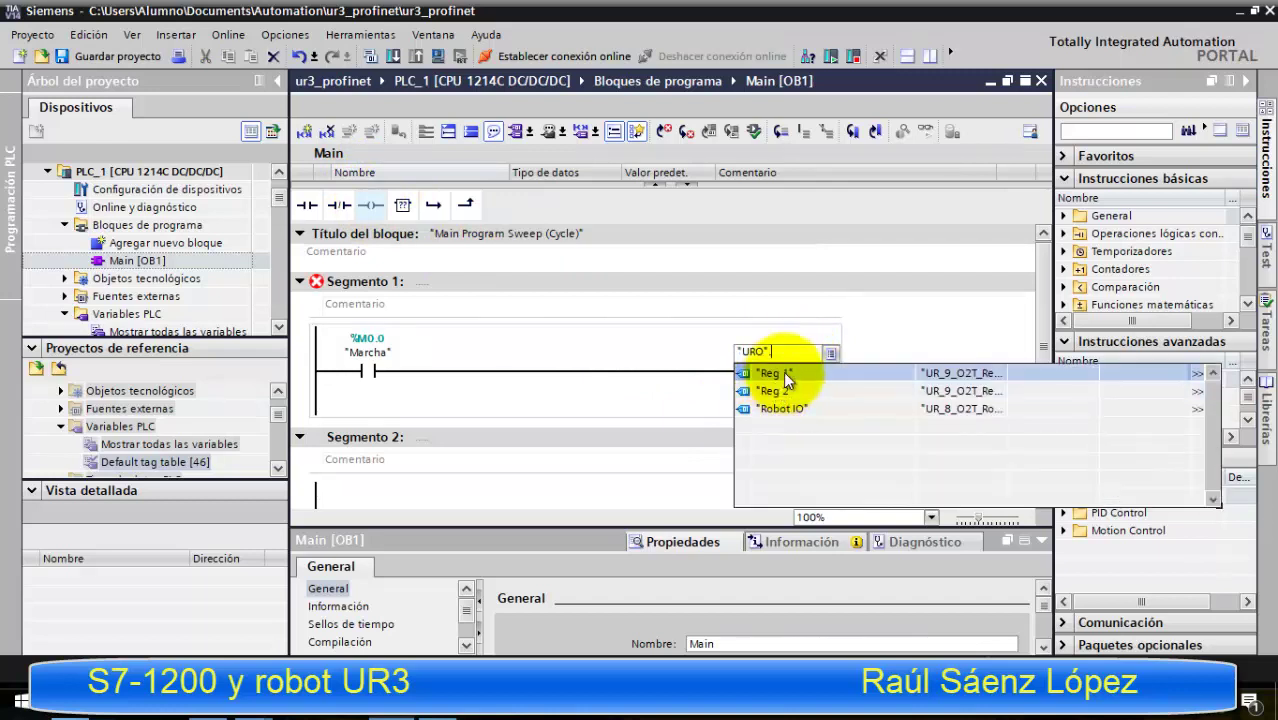
click(784, 373)
text(.)
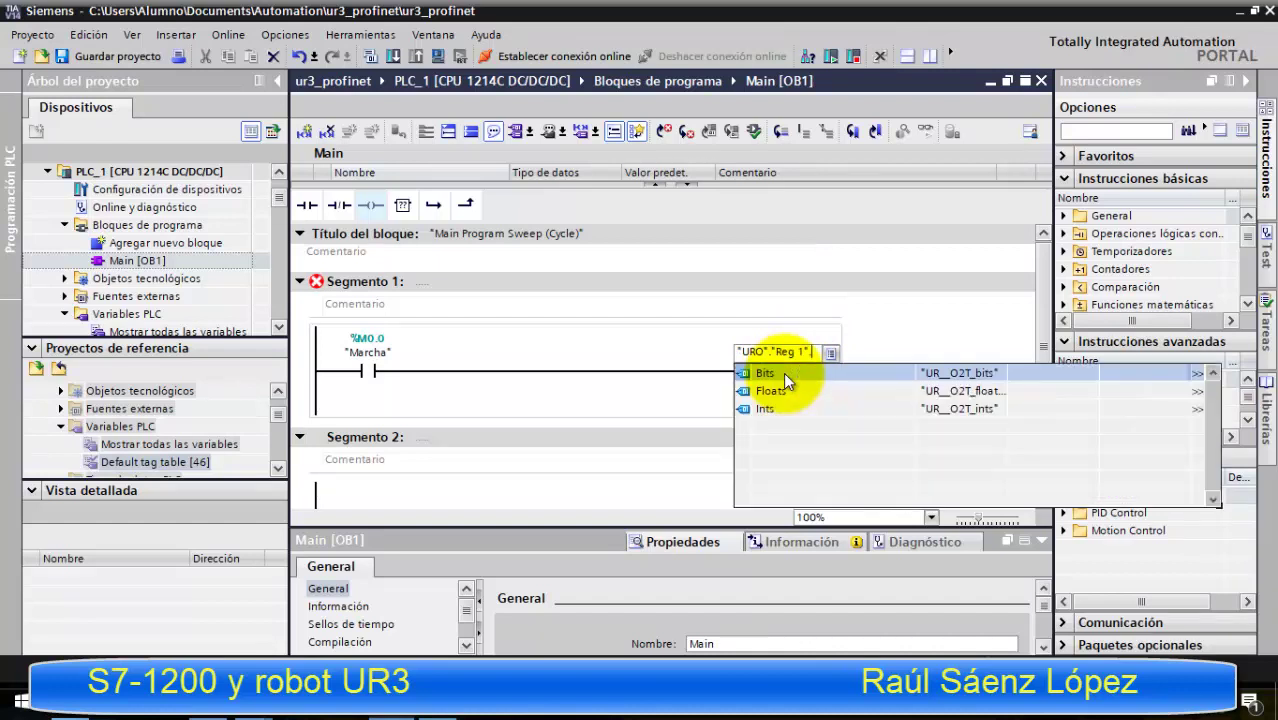
click(783, 375)
text(.)
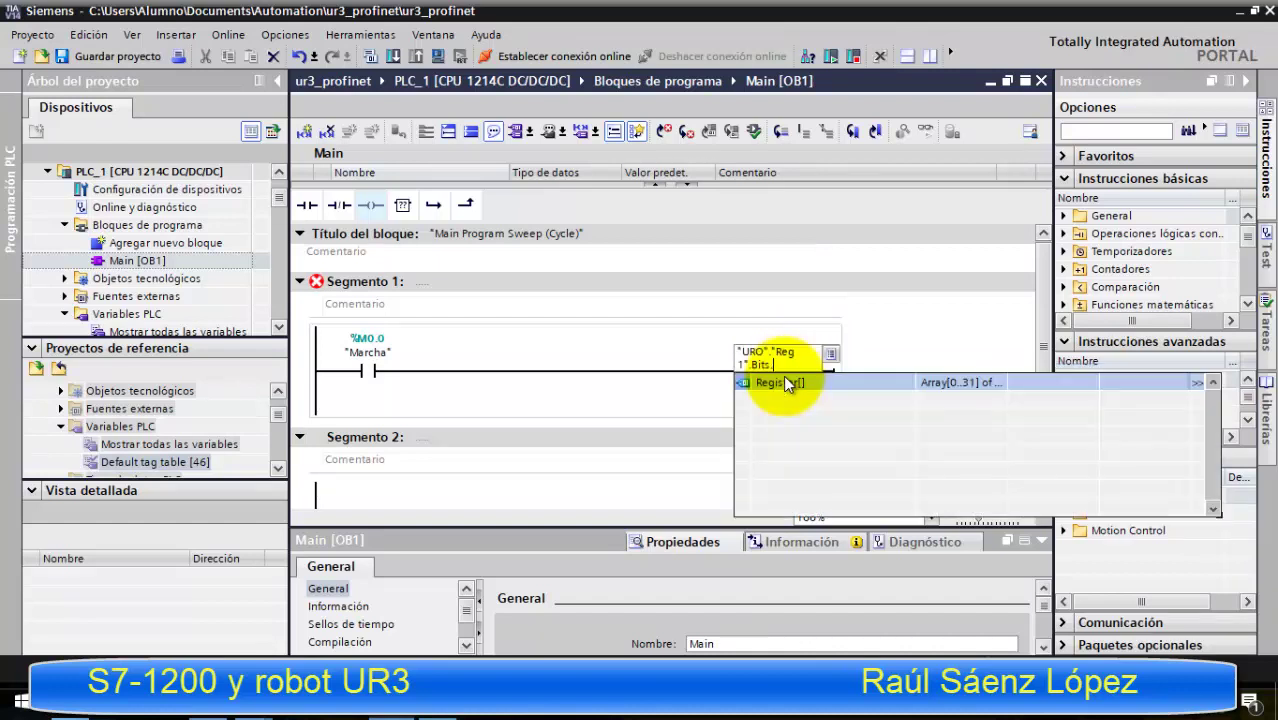
click(784, 387)
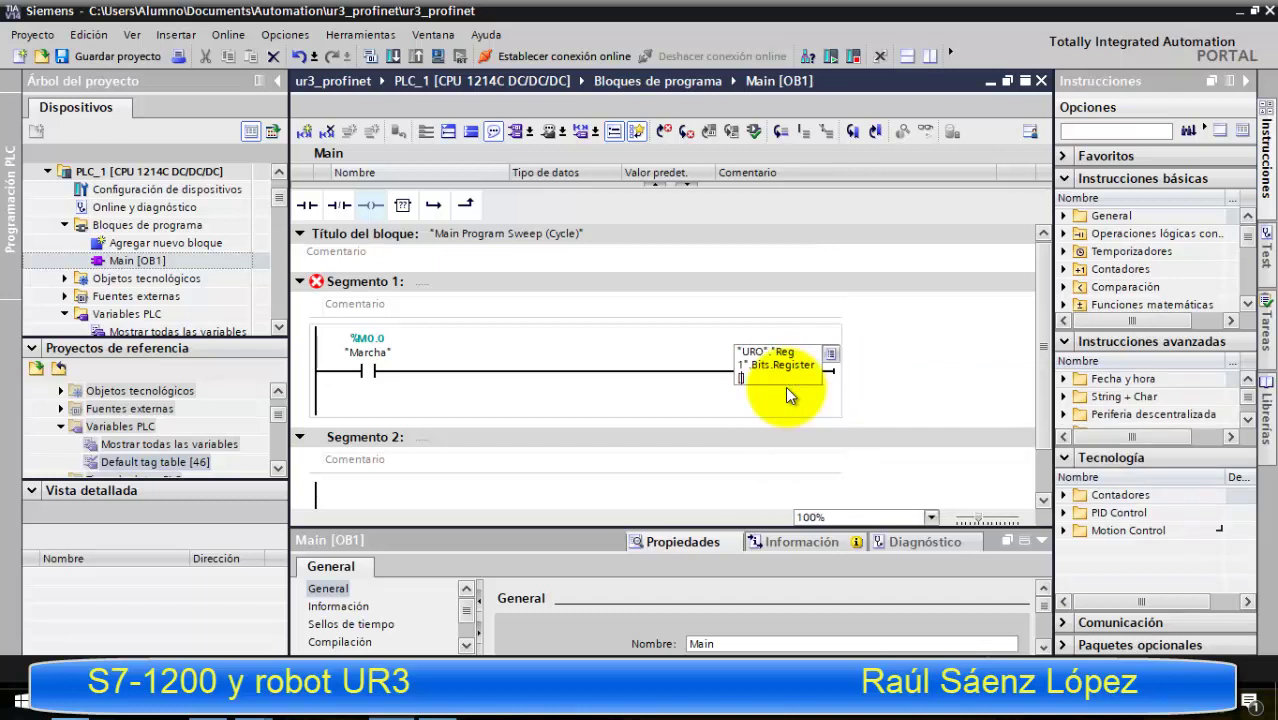
click(785, 395)
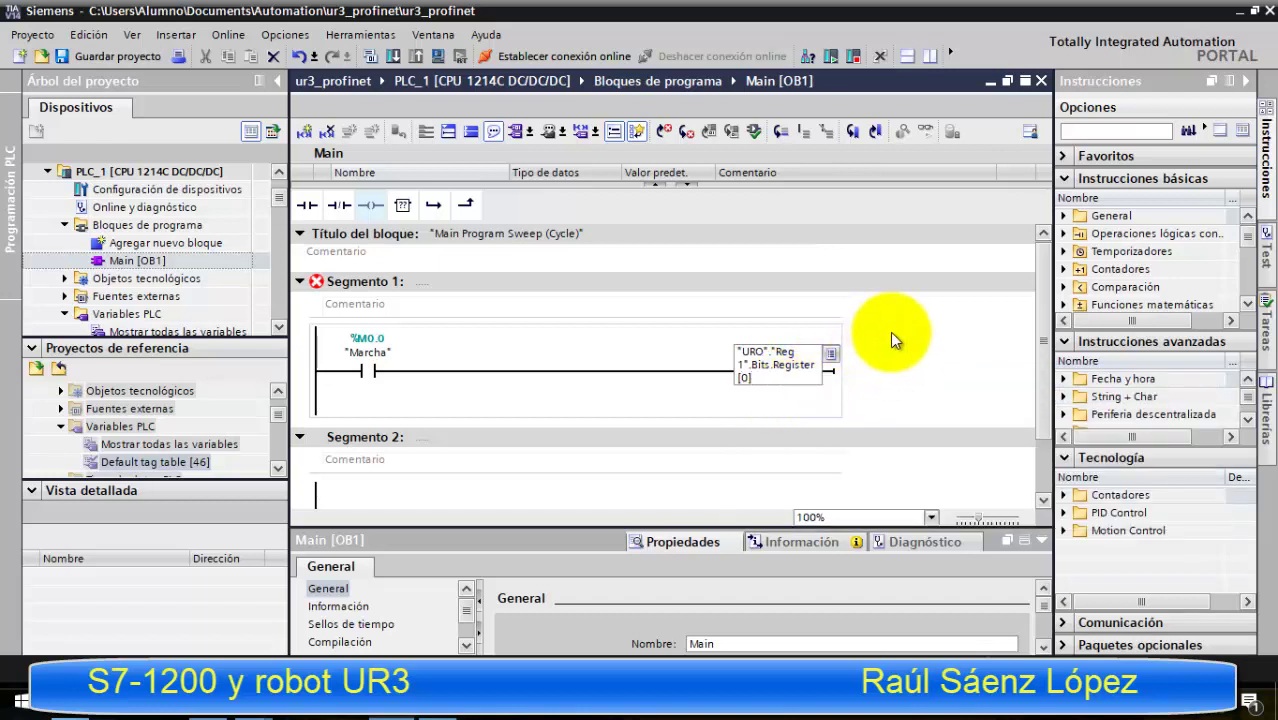
key(Return)
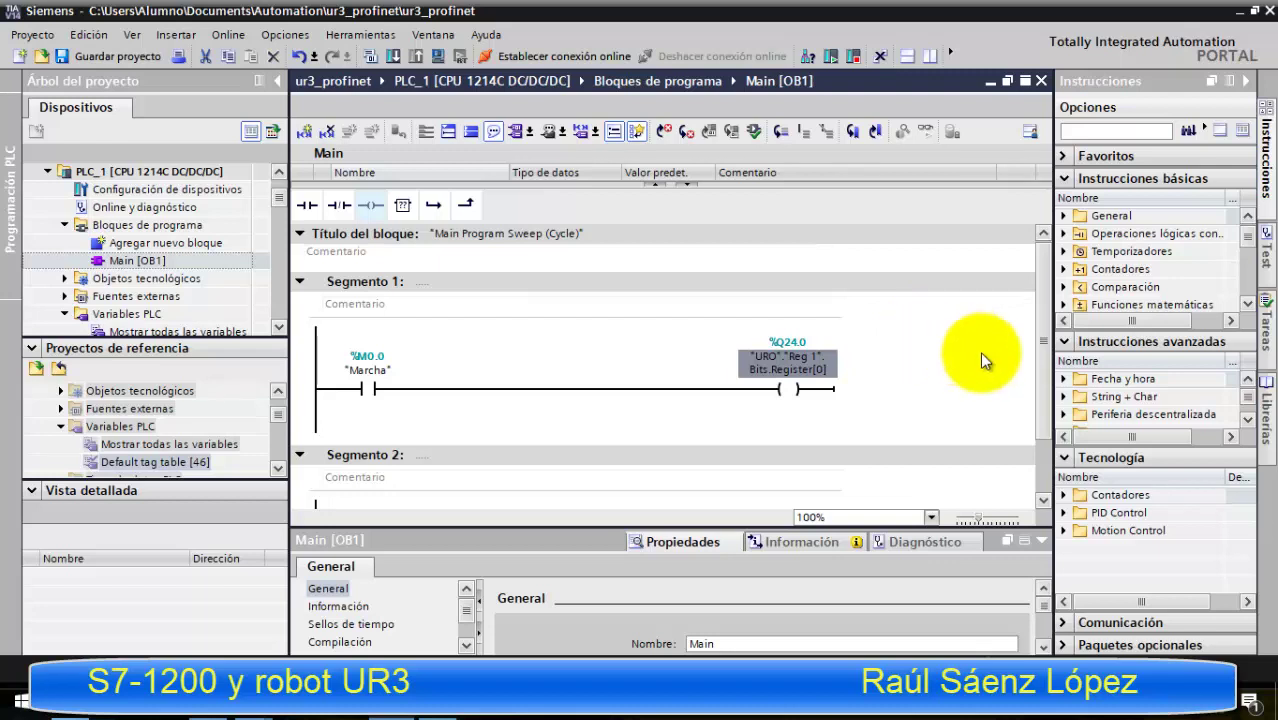
- Insert a normally open contact in Segment 2 of Main and assign it "URI".Bits.Register[0]
click(1043, 500)
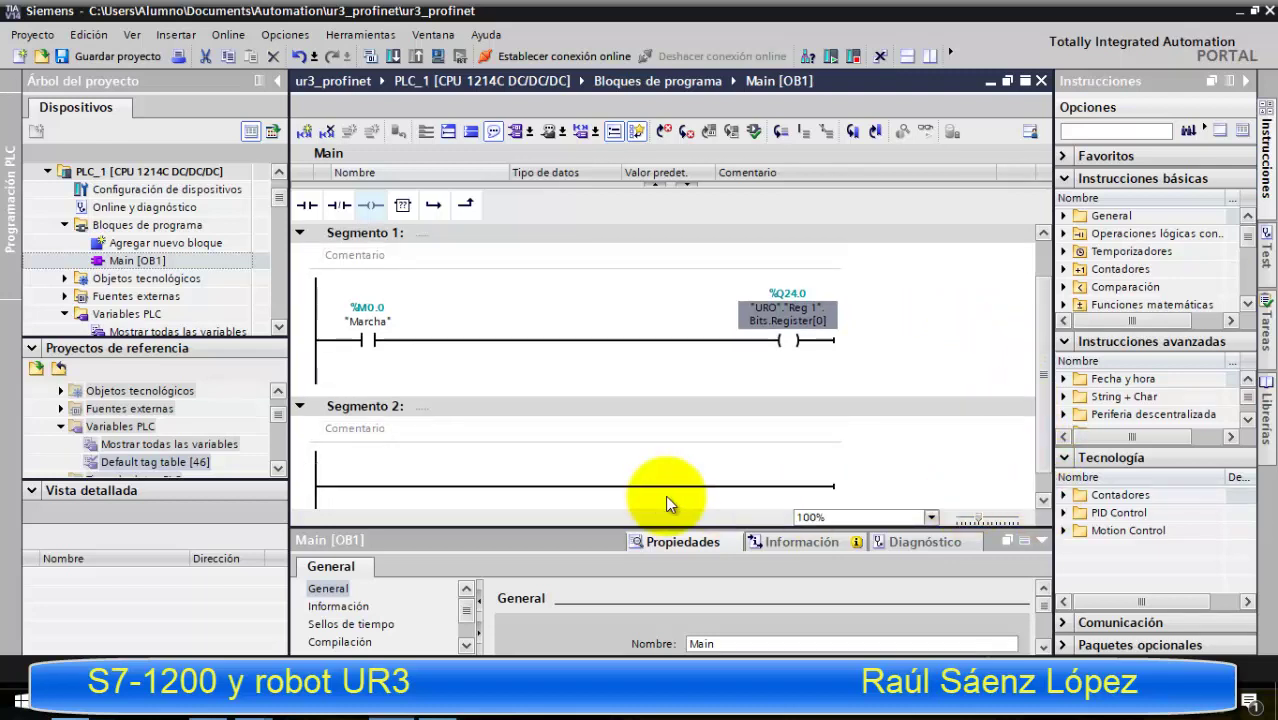
click(415, 489)
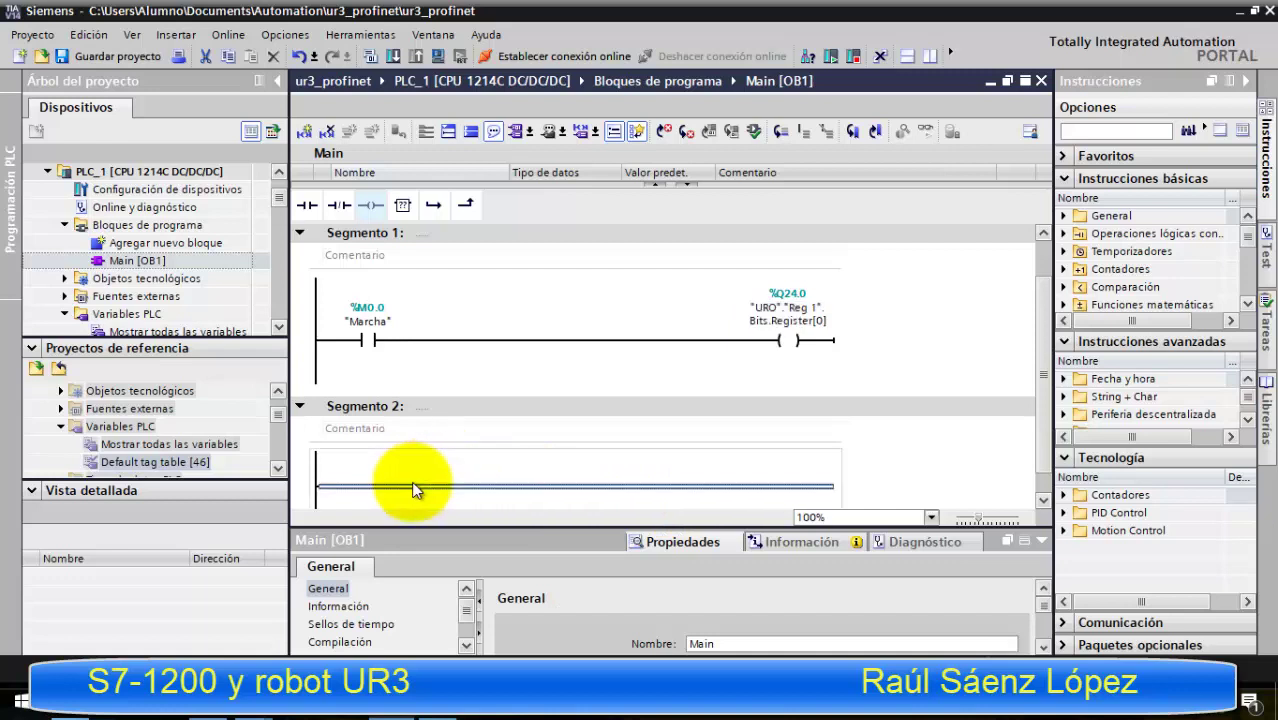
click(307, 207)
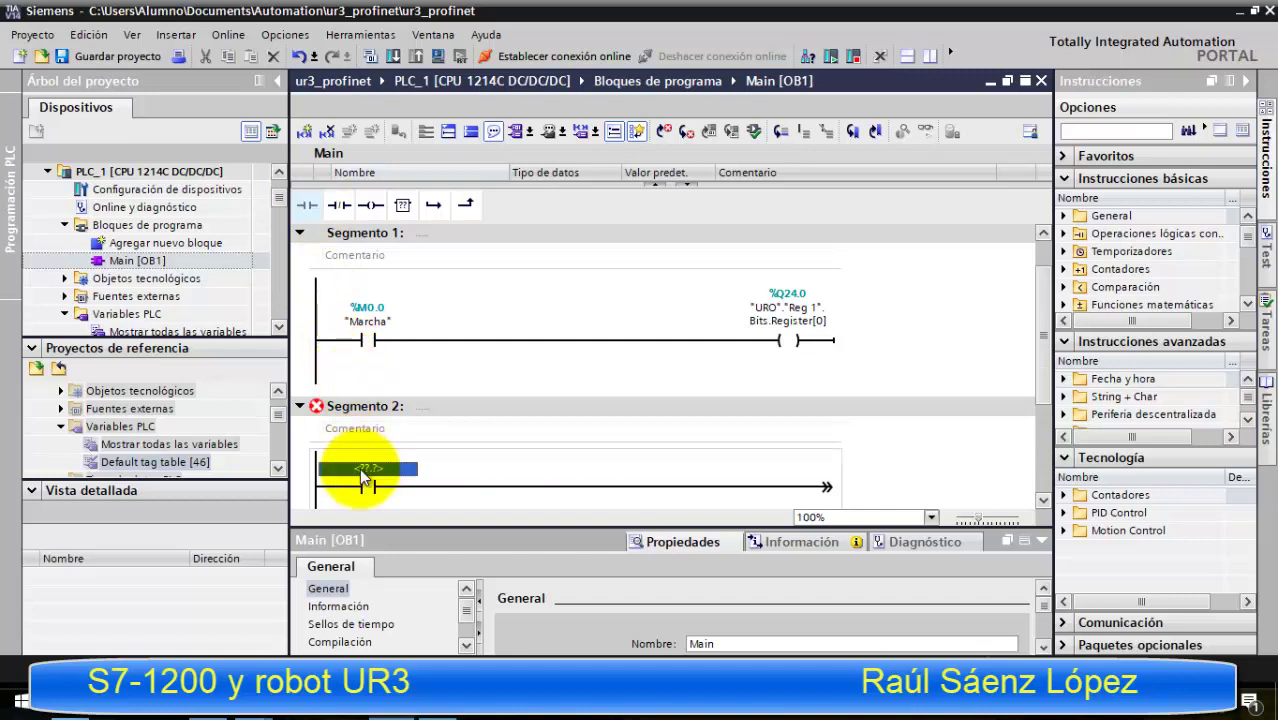
click(364, 469)
text(u)
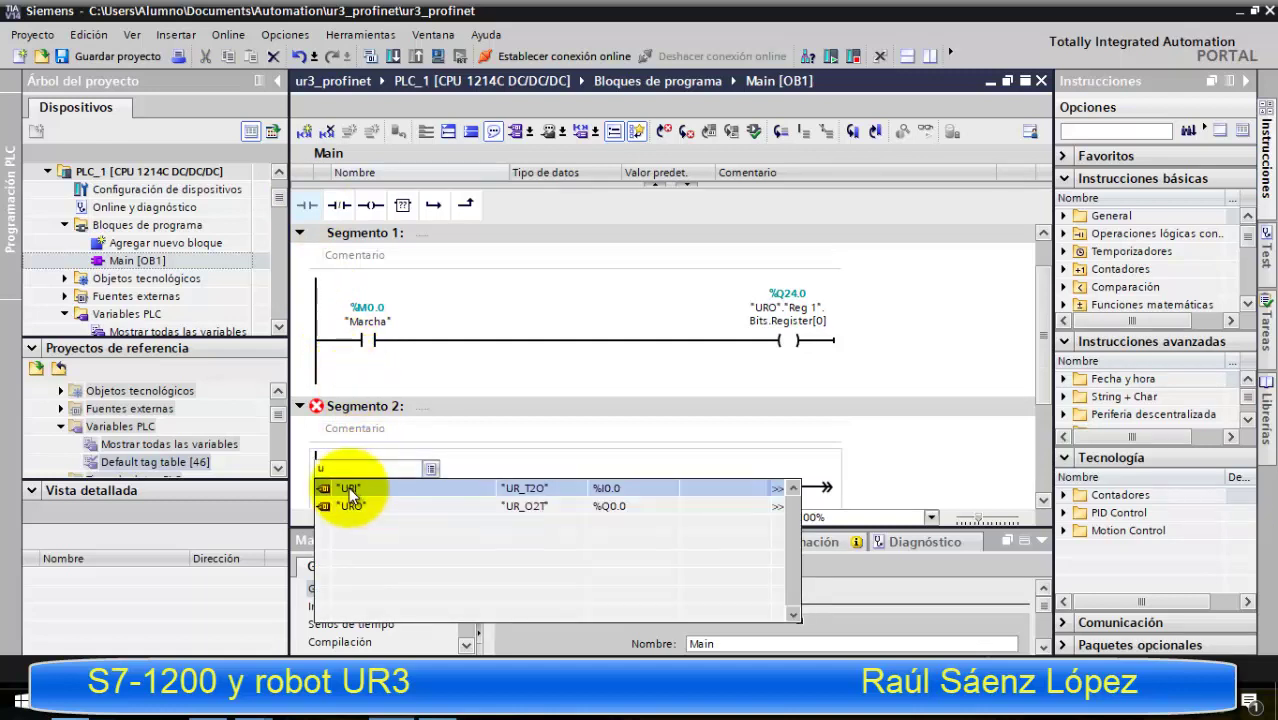
click(347, 489)
text(.)
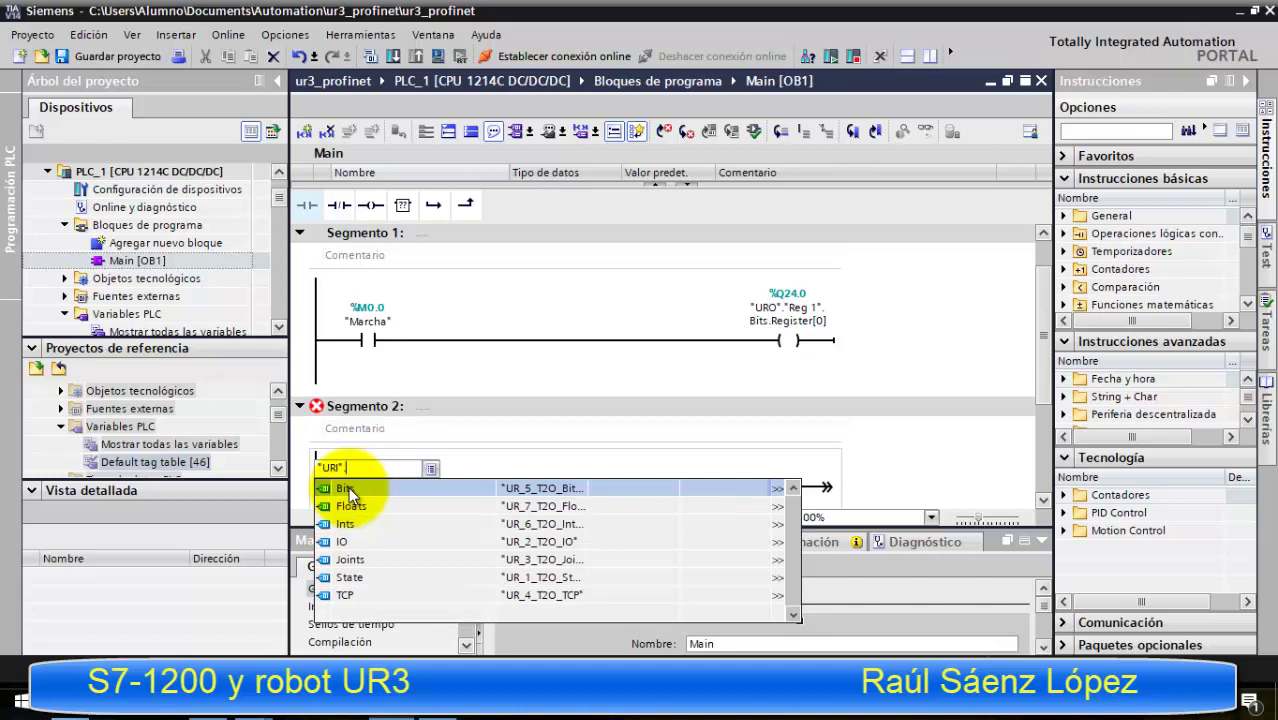
click(347, 489)
text(.)
click(350, 490)
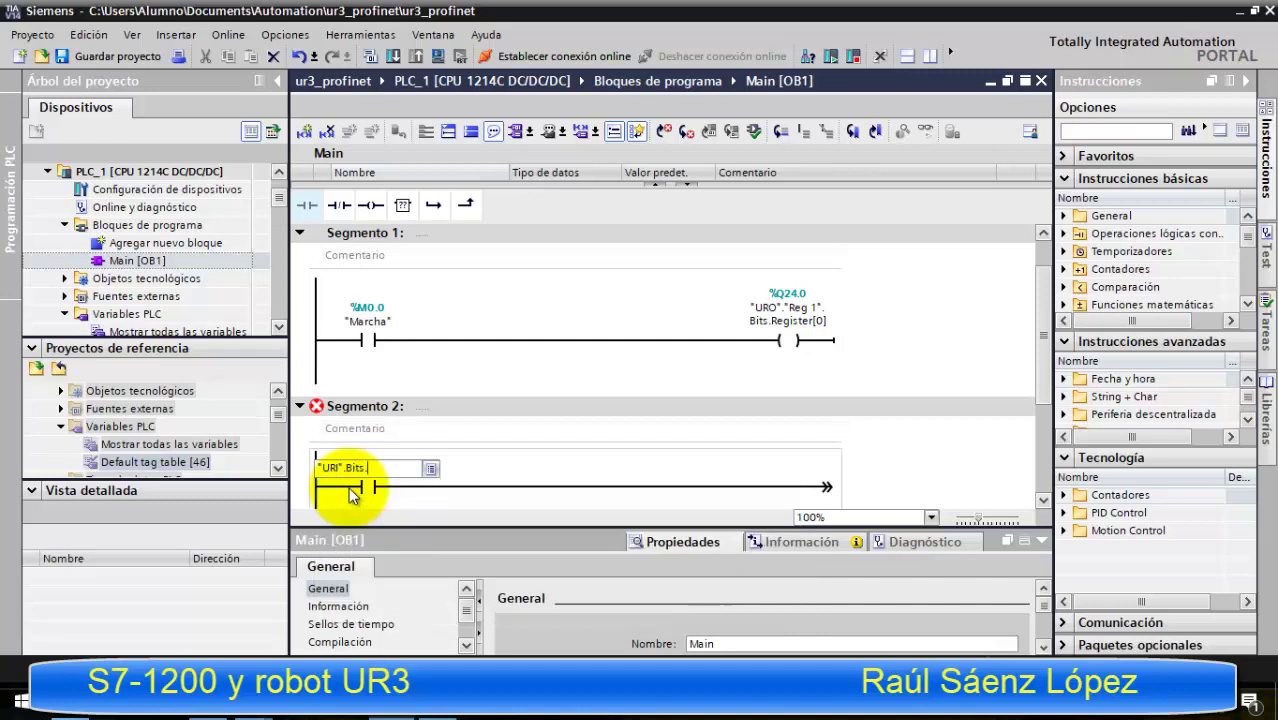
click(350, 490)
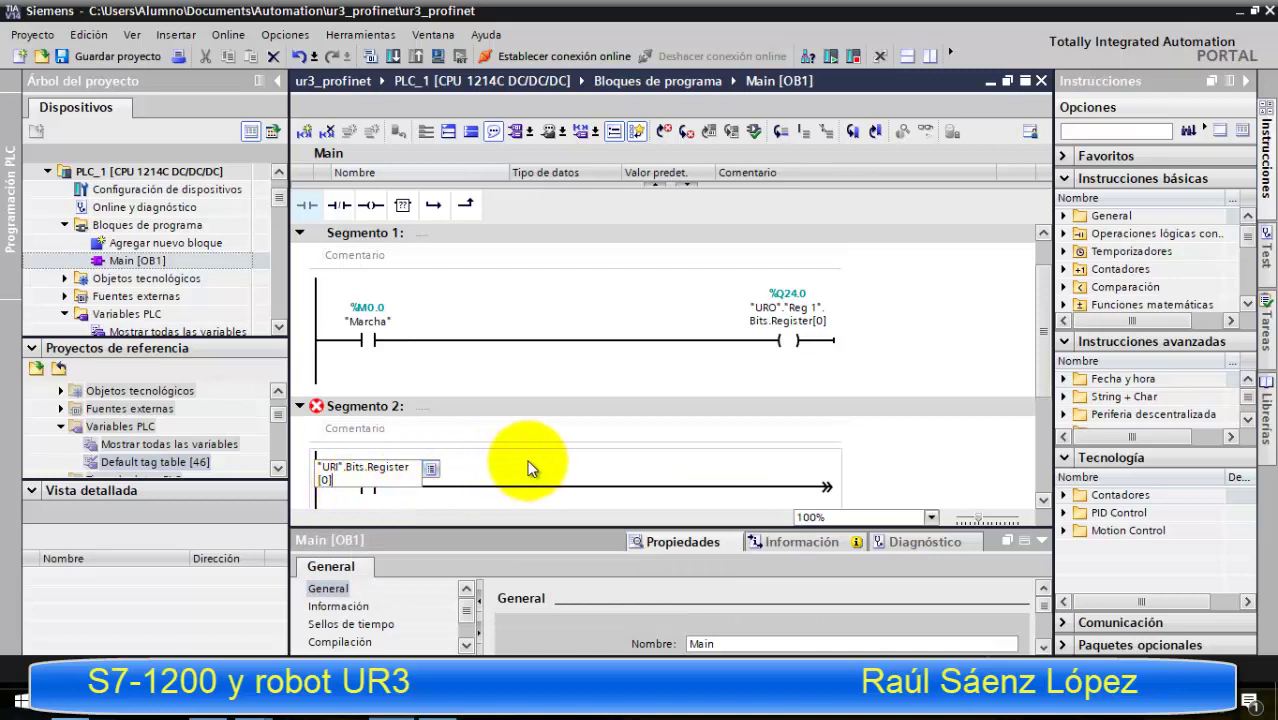
key(Return)
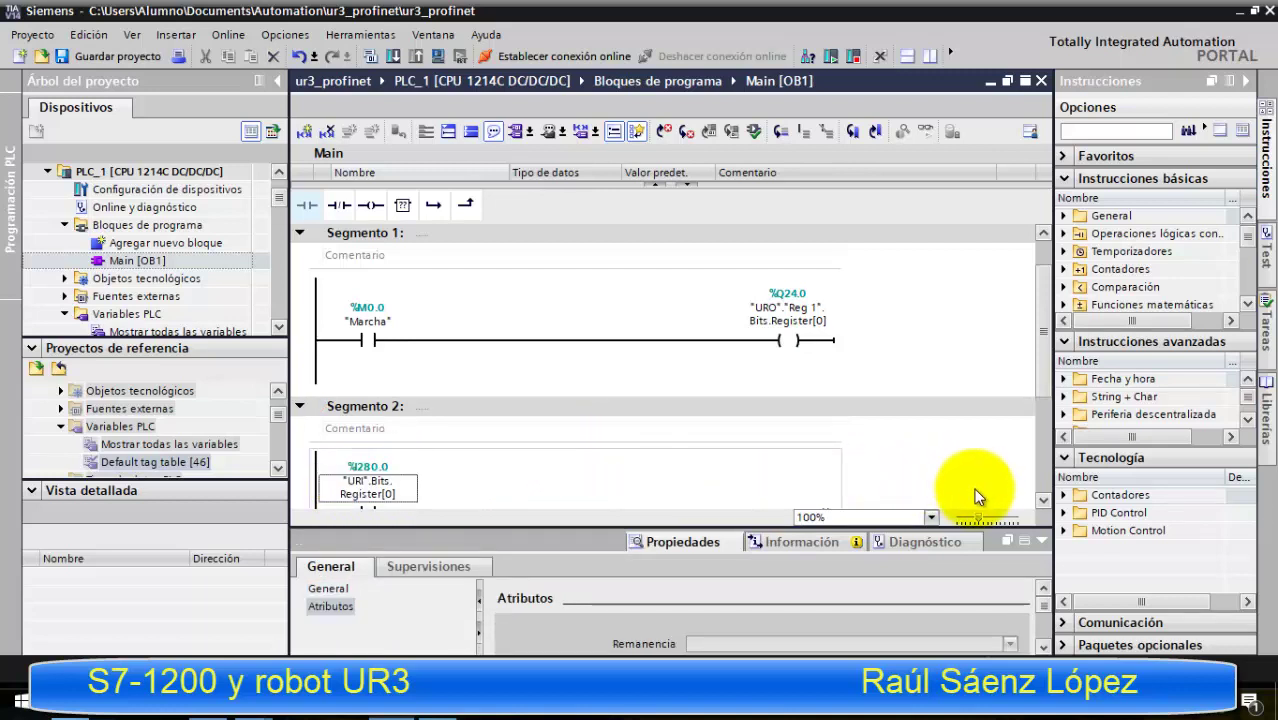
scroll(1040, 492, down, 1)
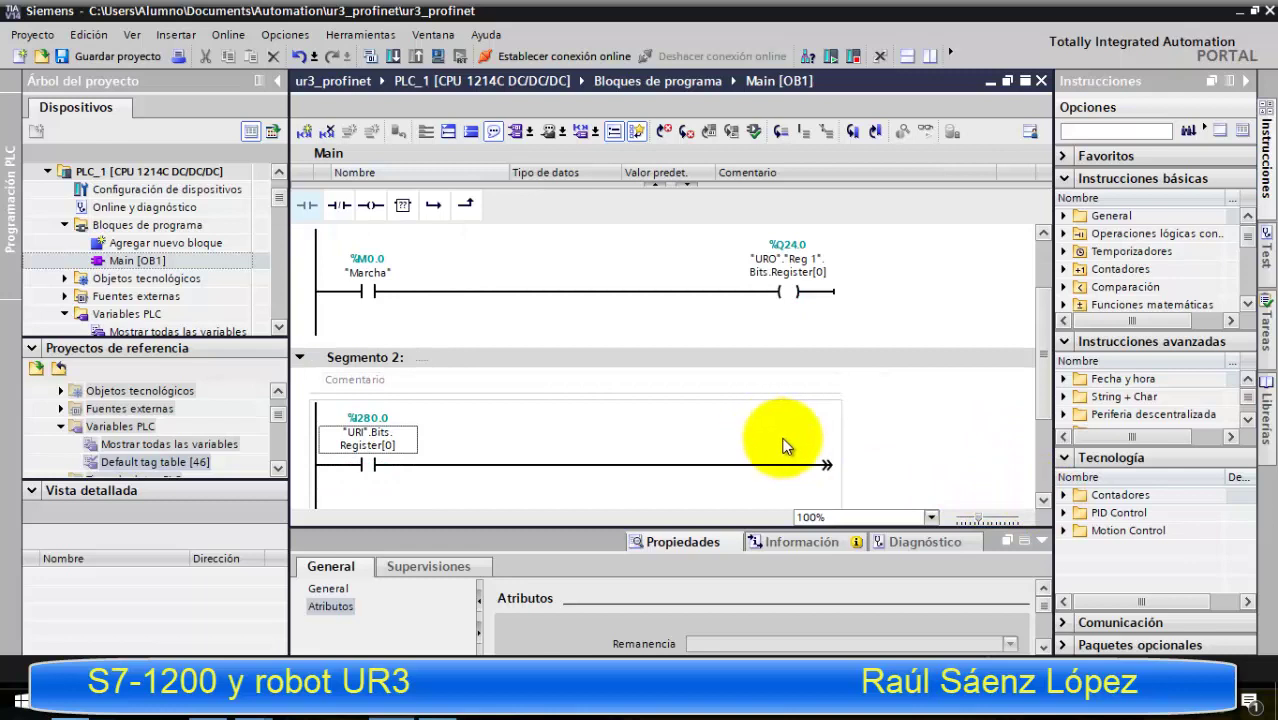
click(808, 464)
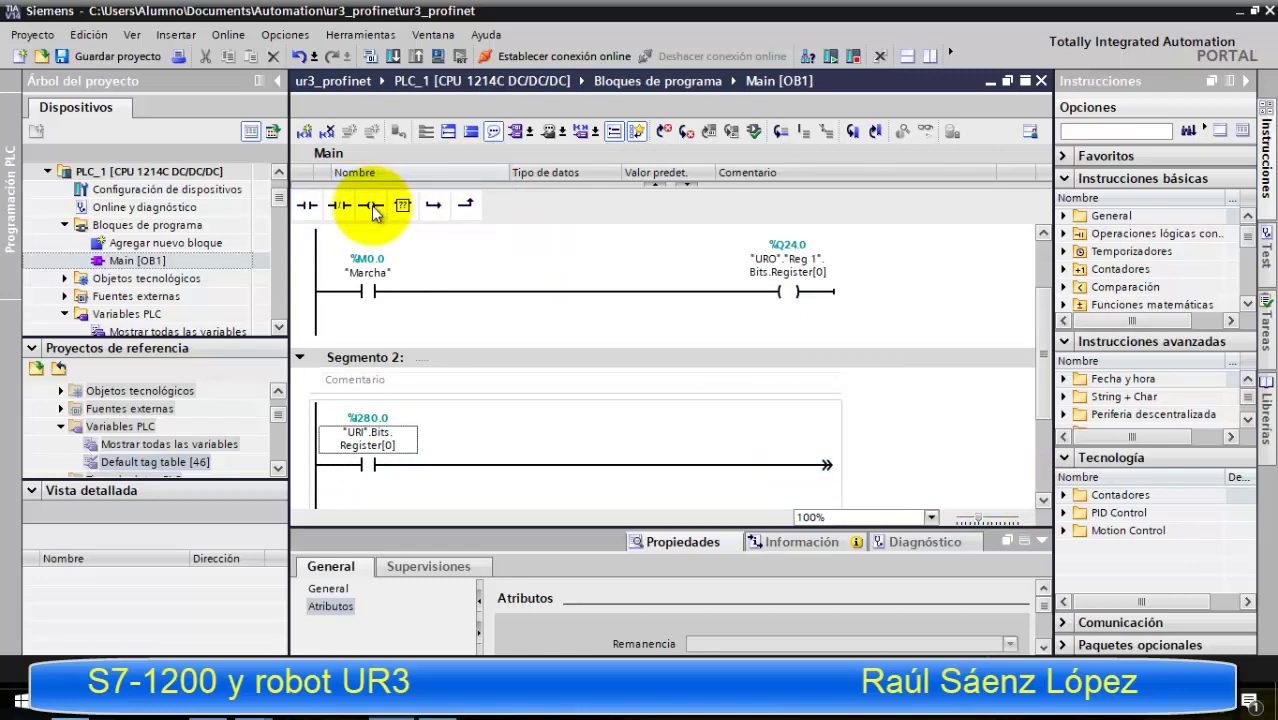
drag(371, 210, 810, 490)
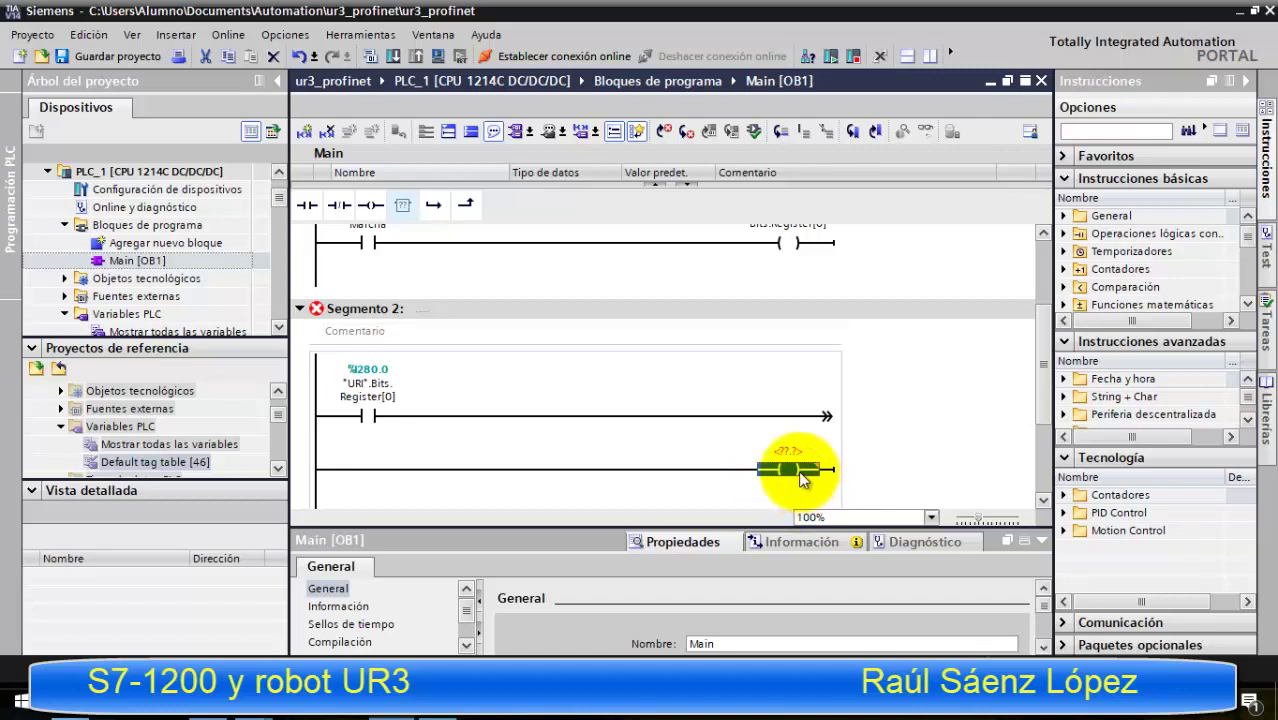
click(799, 471)
key(Delete)
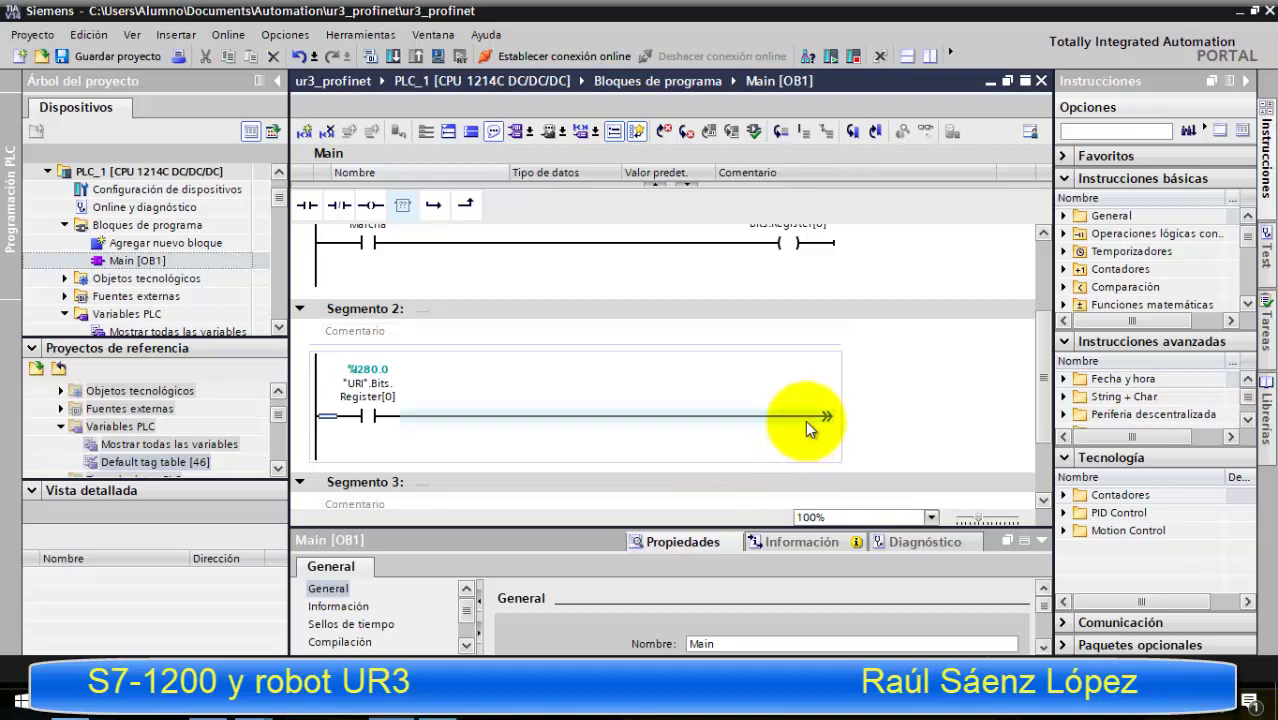
- Add an output coil at the end of the Segment 2 rung and assign it address Q999.0
click(805, 418)
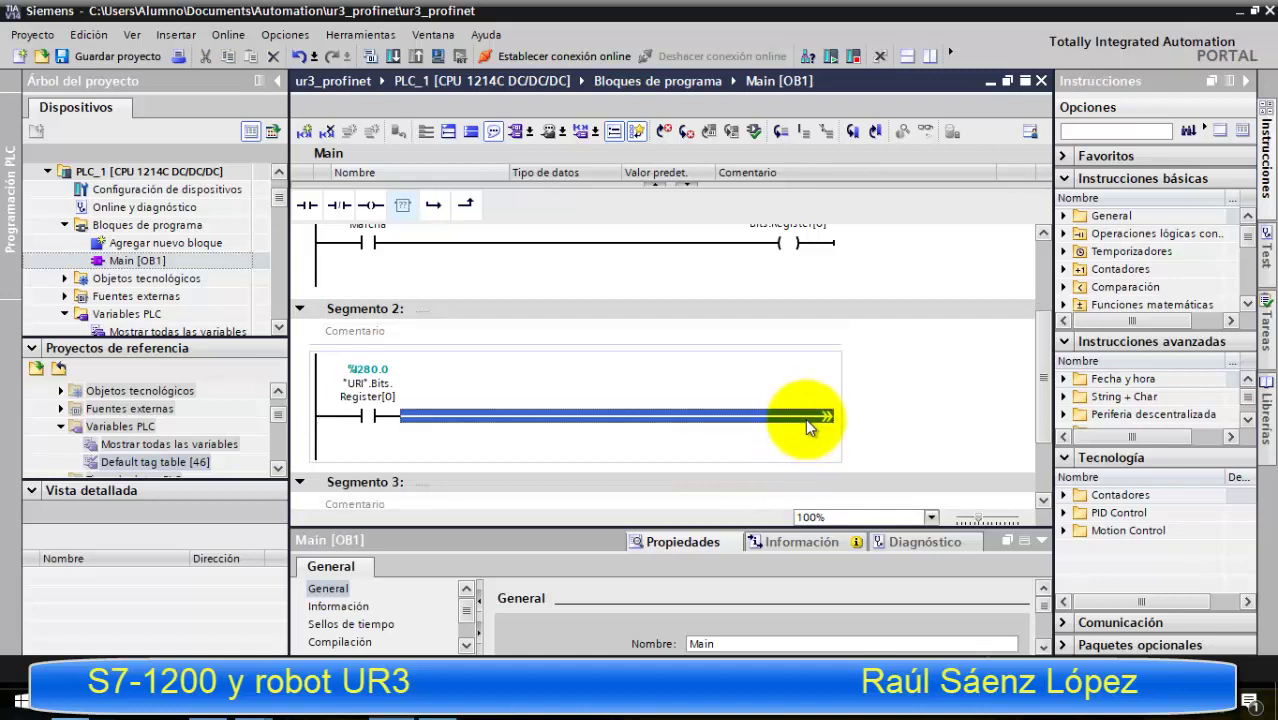
click(373, 210)
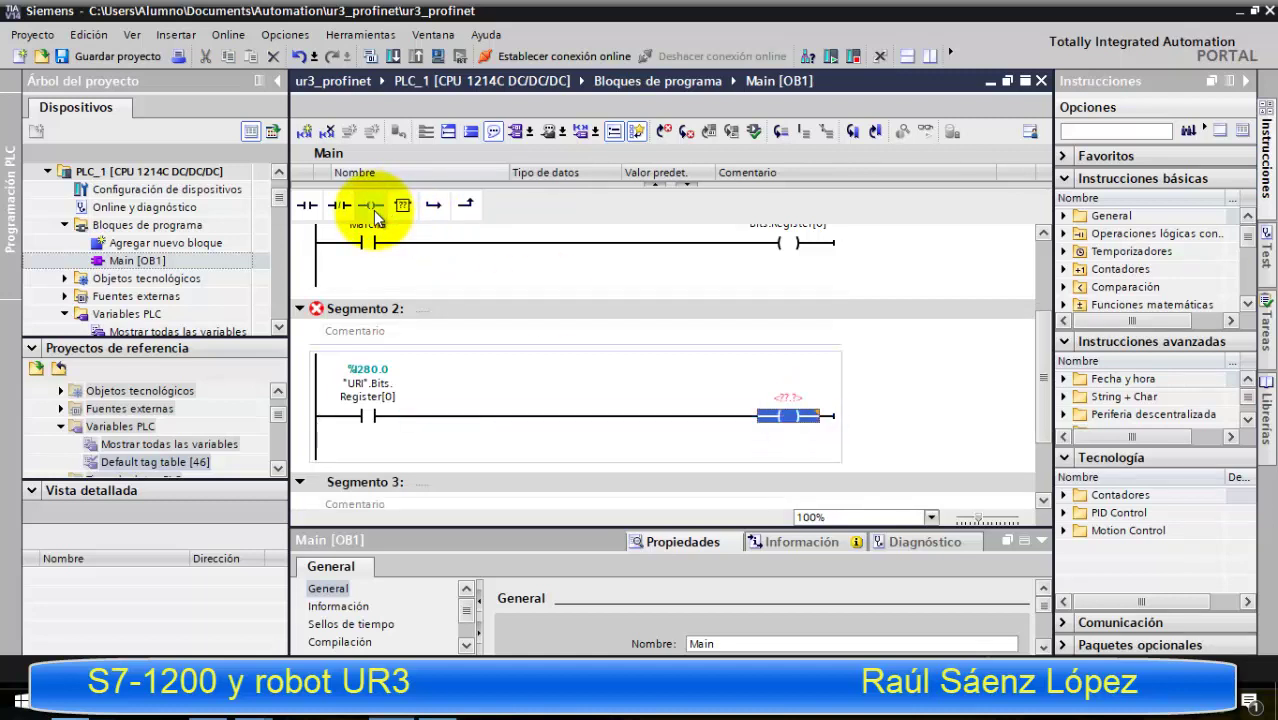
click(790, 400)
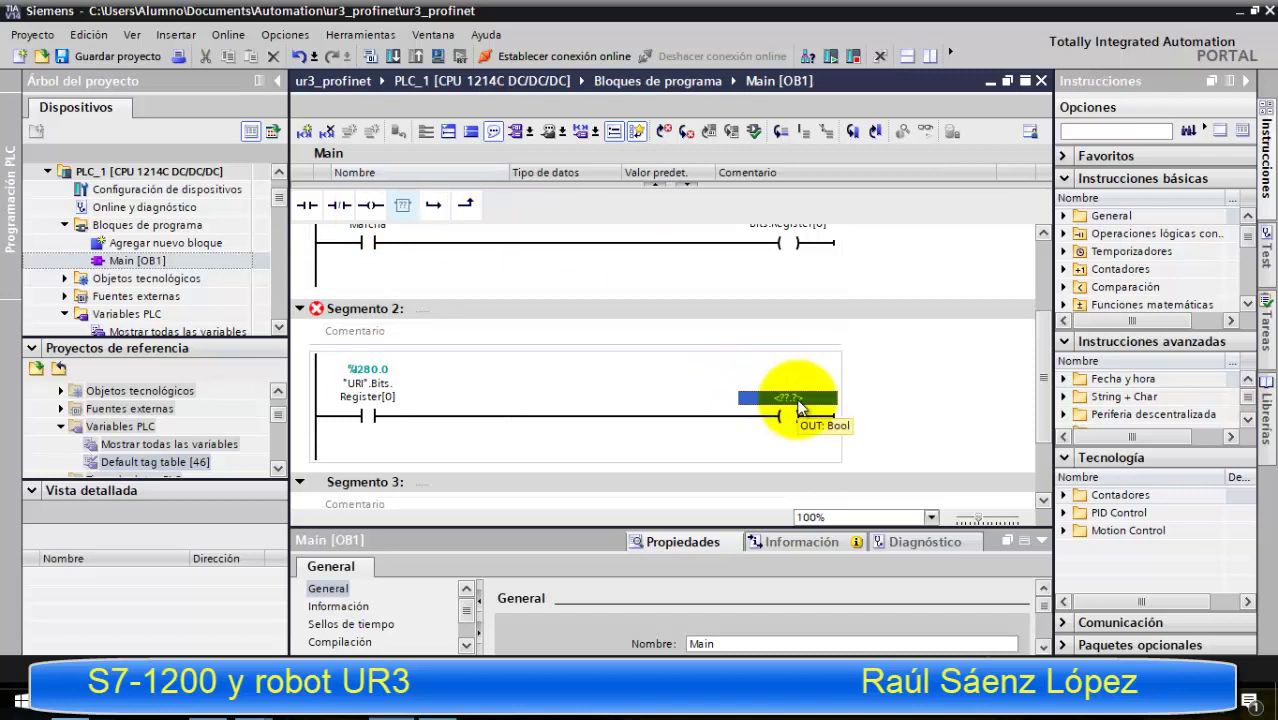
text(q999)
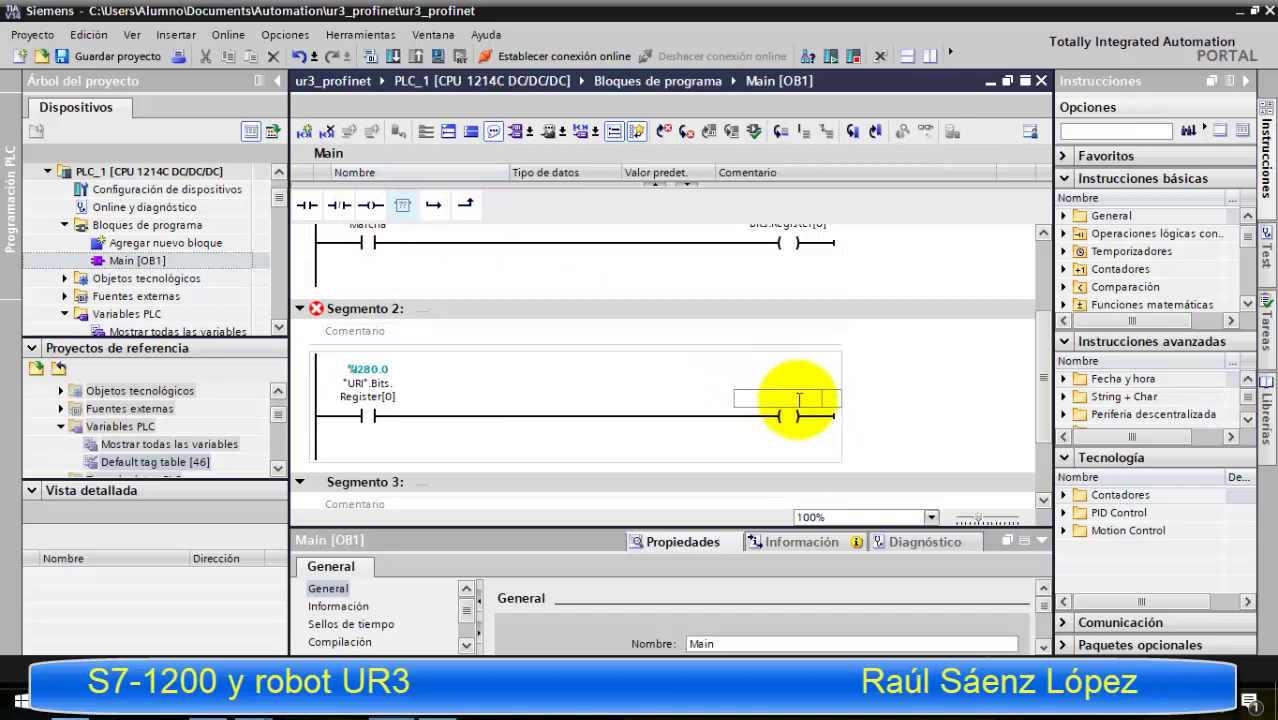
text(.0)
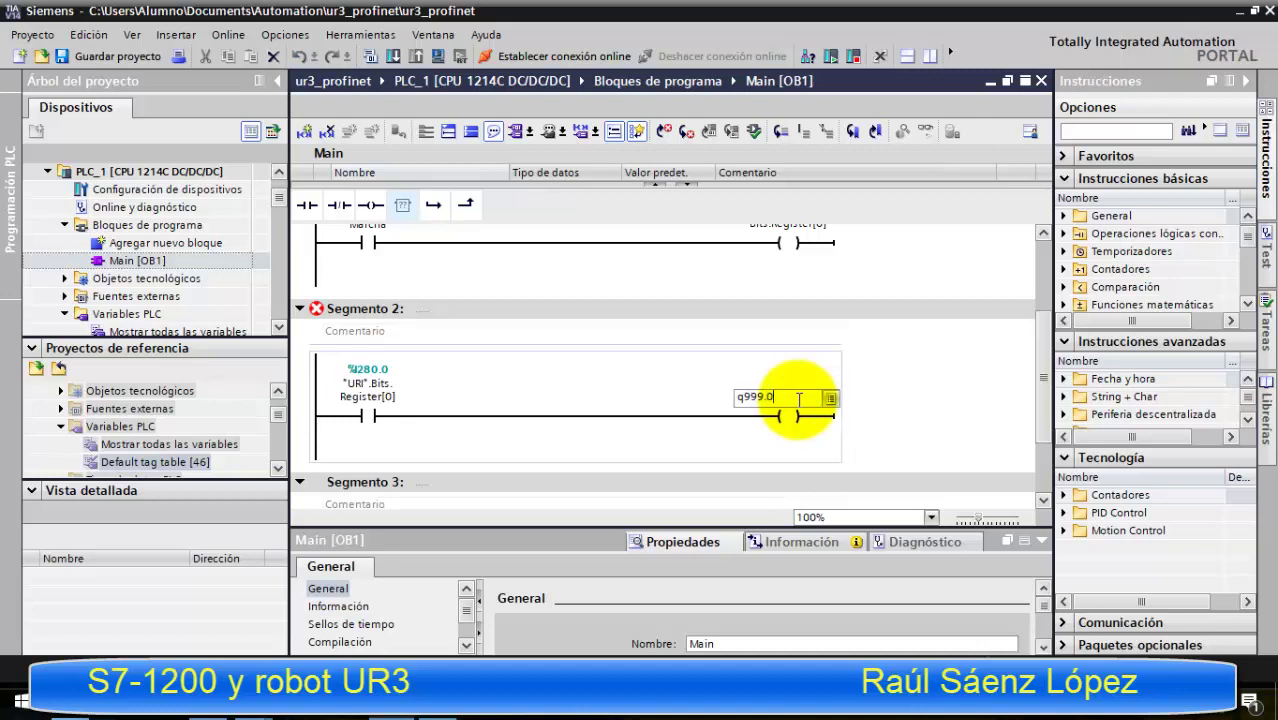
key(Return)
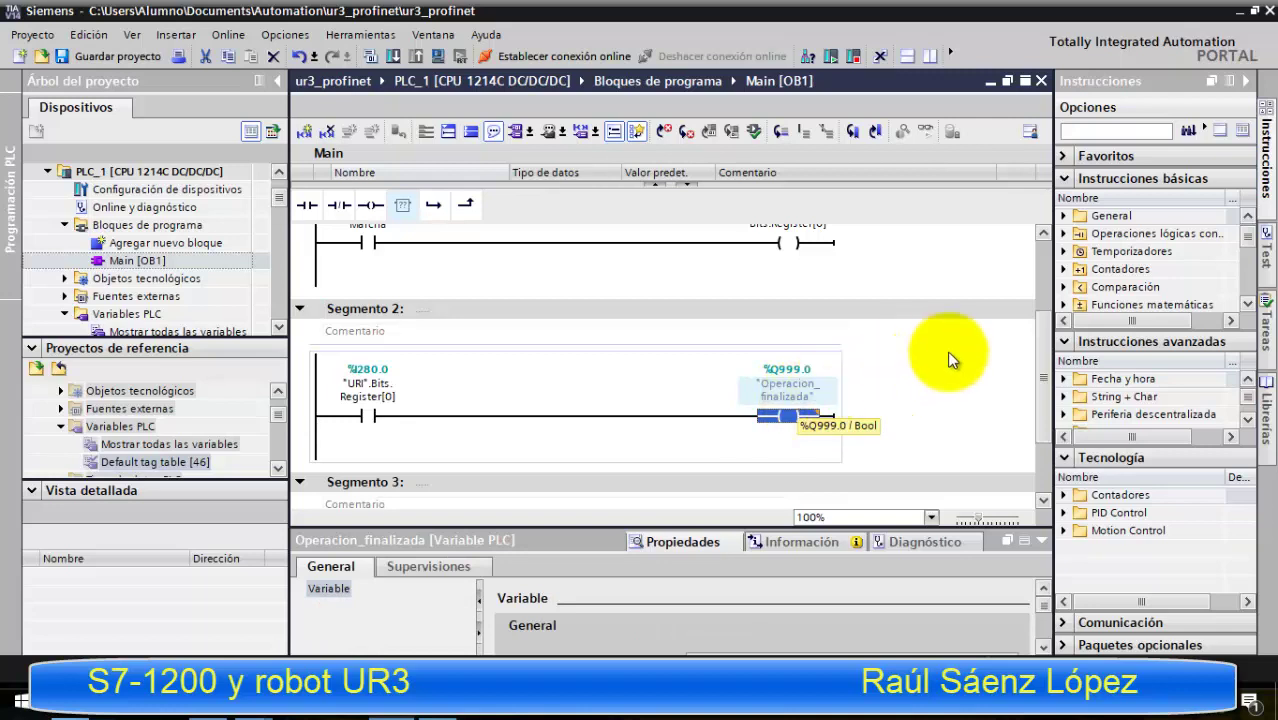
- Open the network view of the project and display the Ethernet address properties of PLC_1's PROFINET interface
drag(1044, 370, 1038, 299)
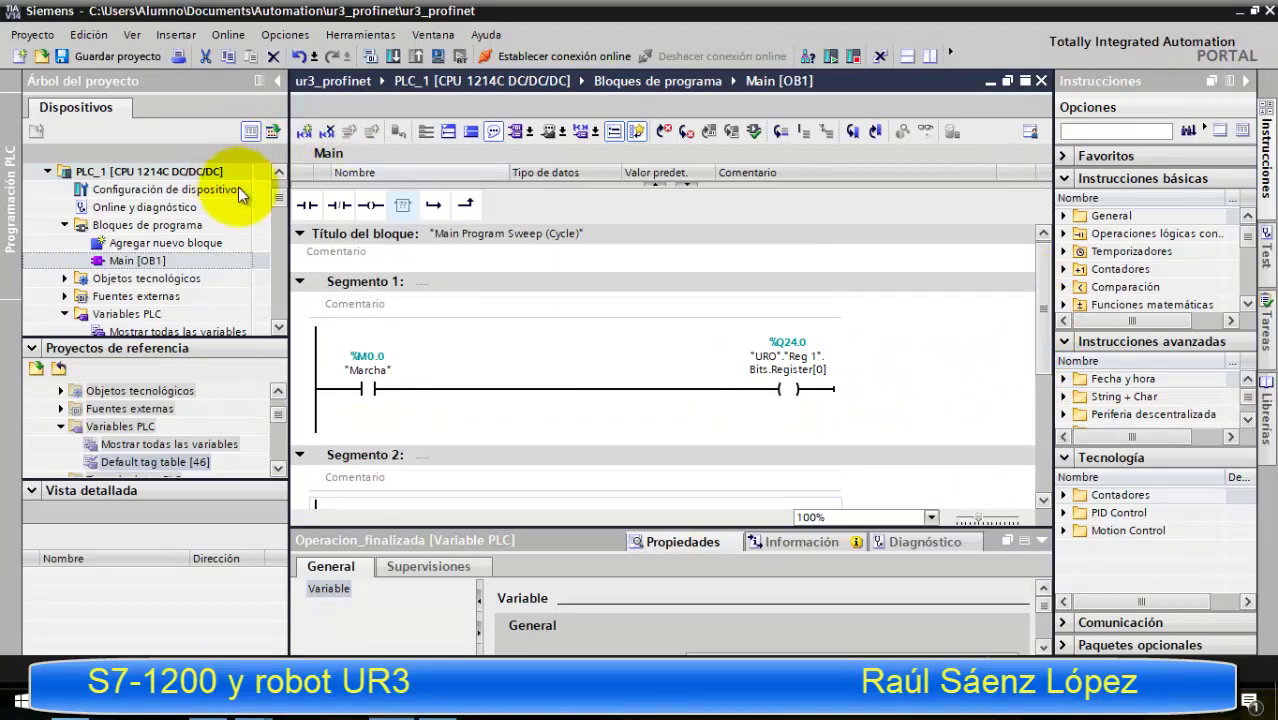
scroll(284, 189, up, 2)
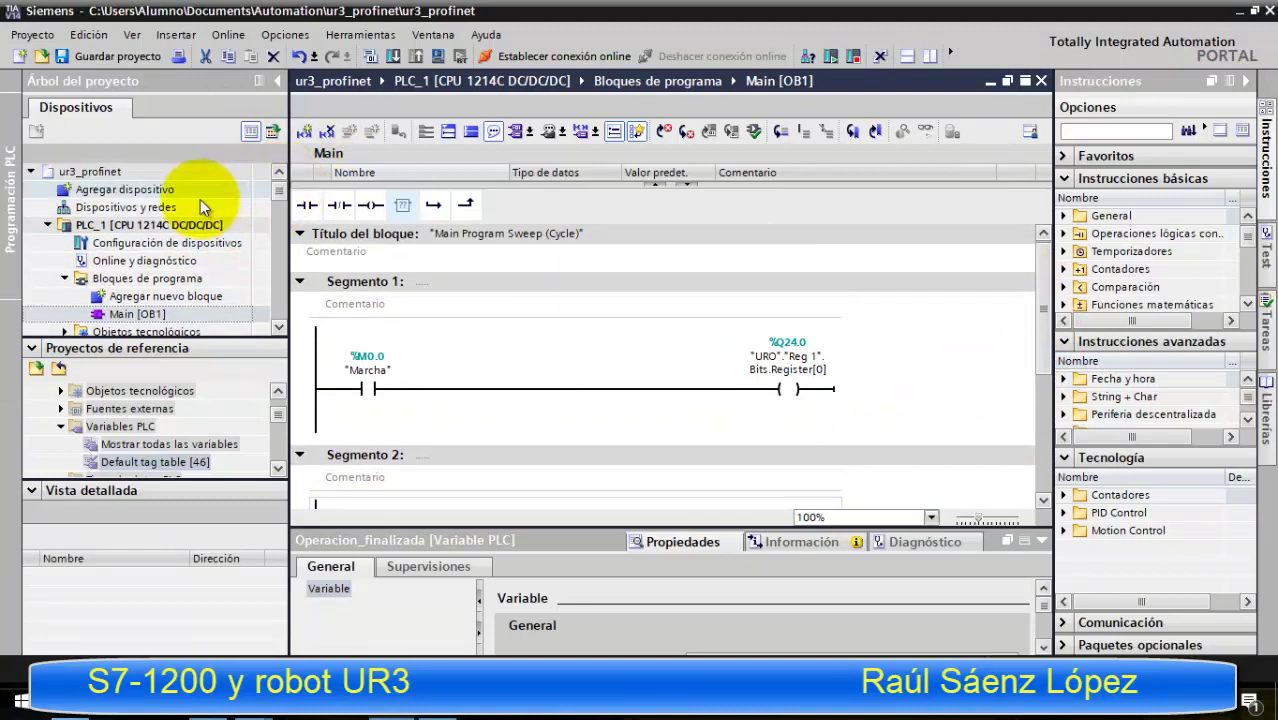
double_click(187, 207)
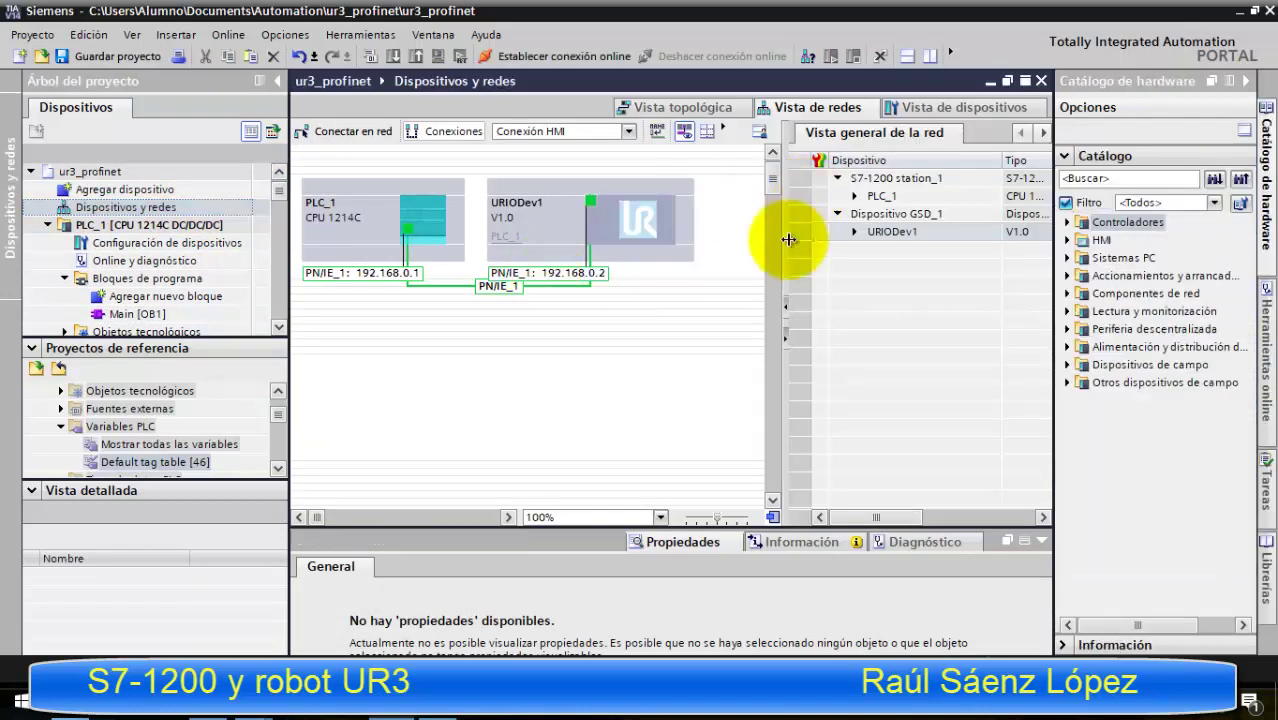
drag(843, 254, 1003, 265)
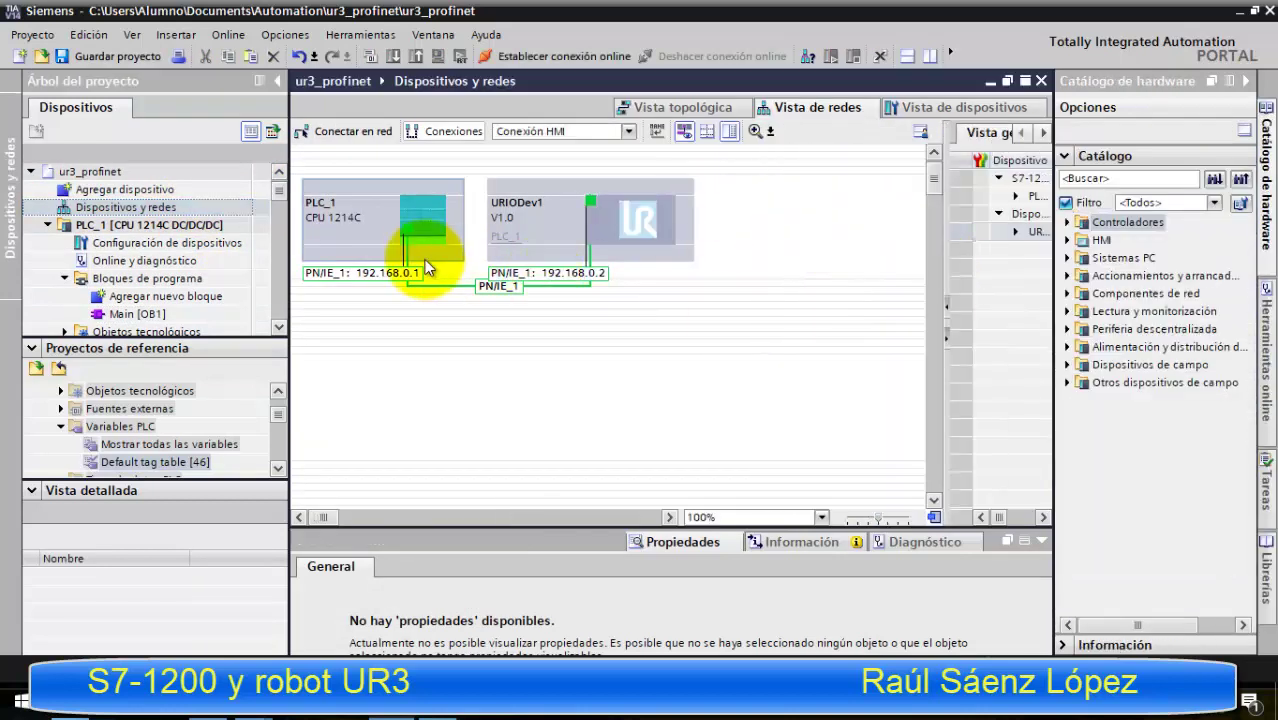
click(405, 231)
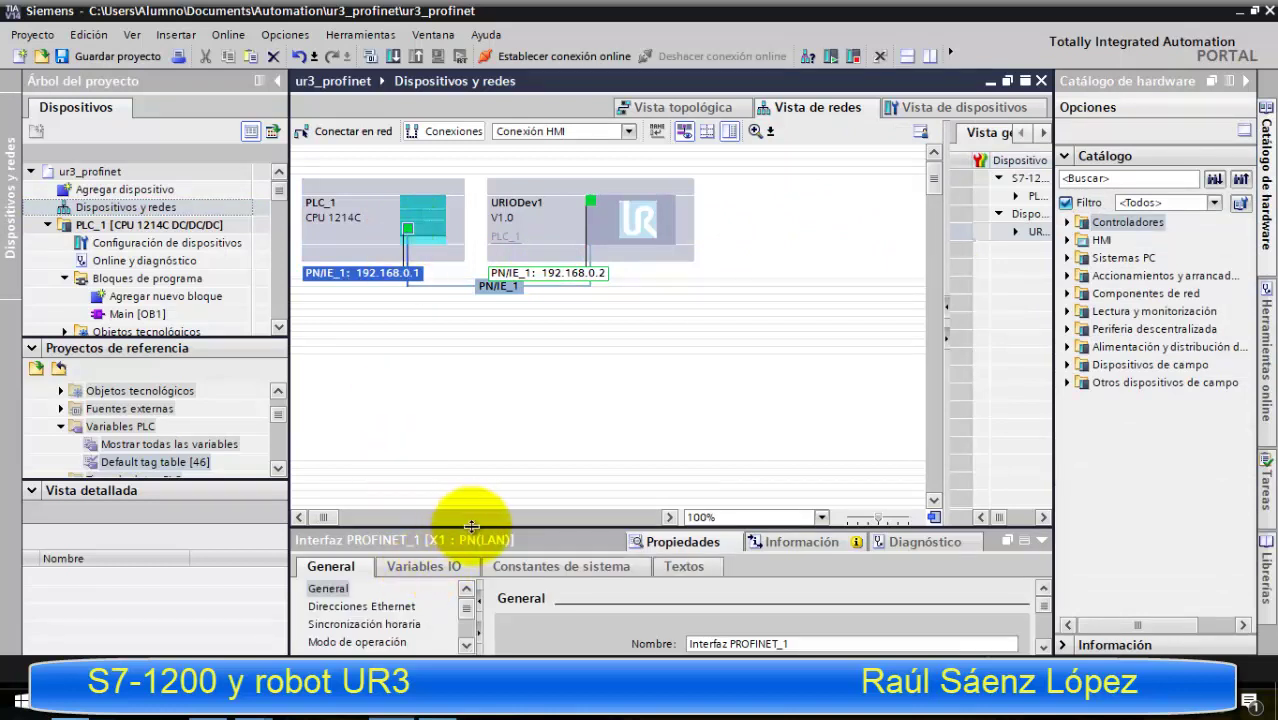
drag(476, 530, 499, 357)
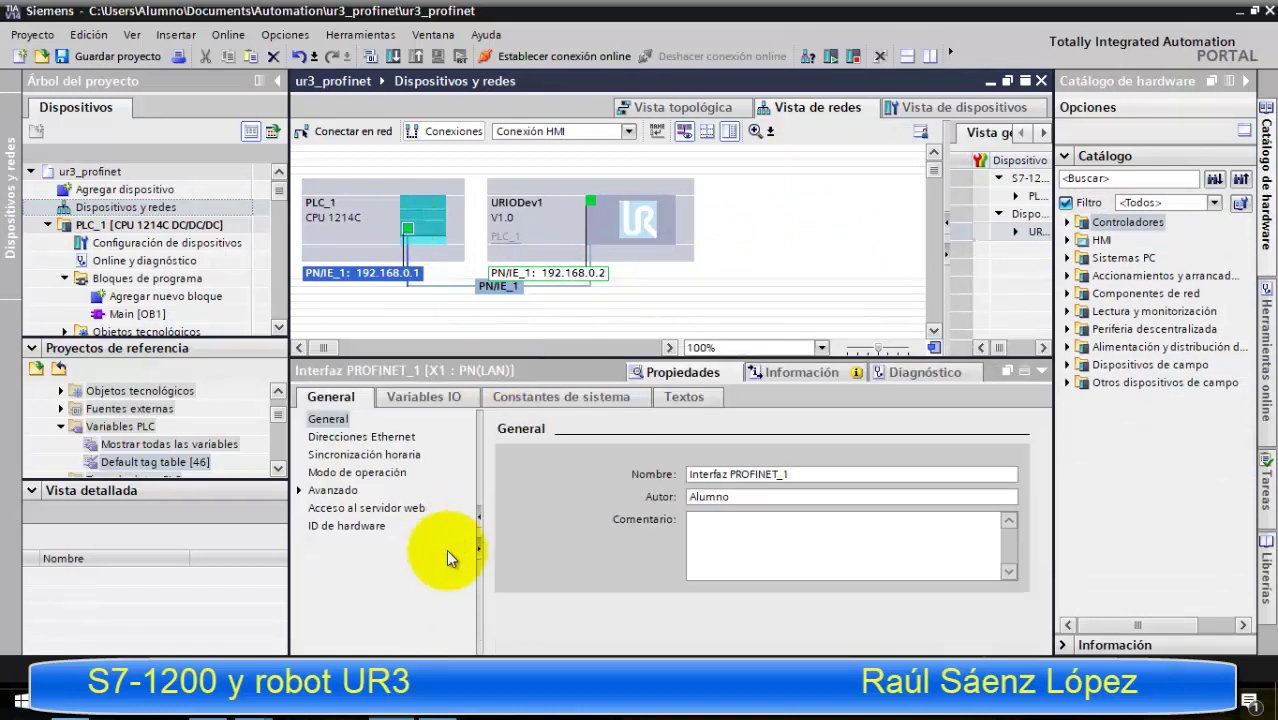
click(372, 444)
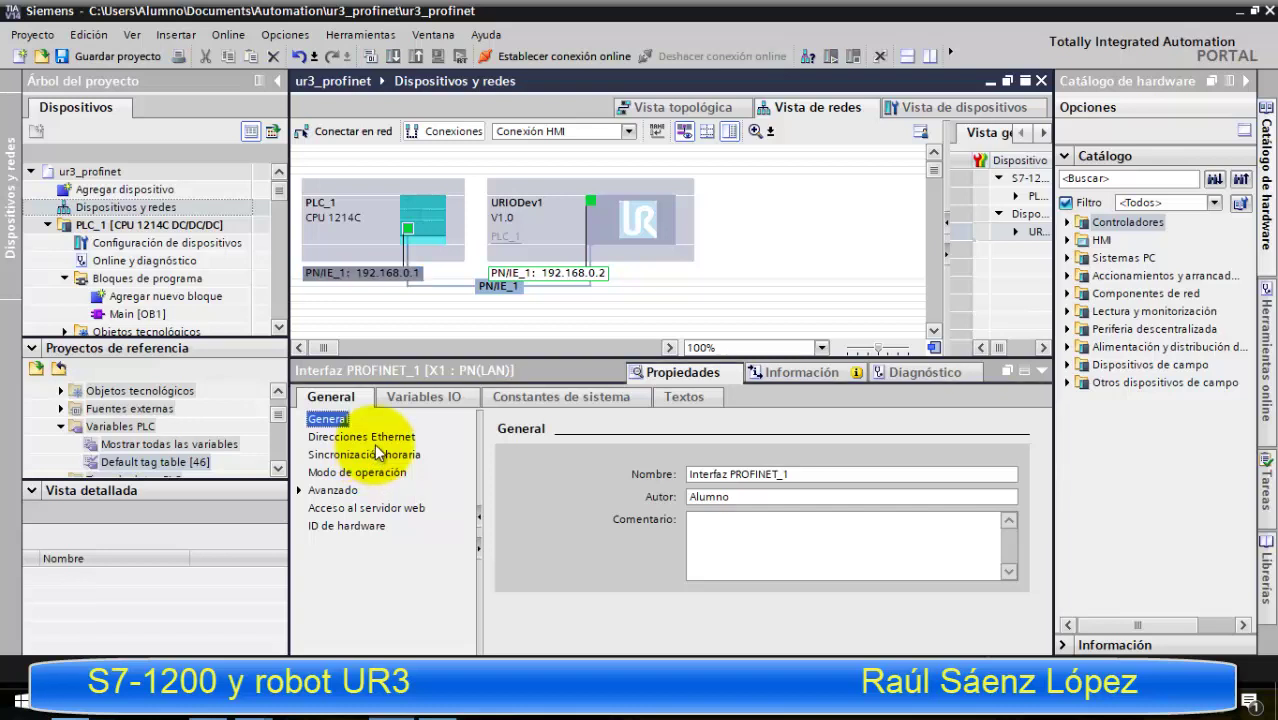
click(383, 438)
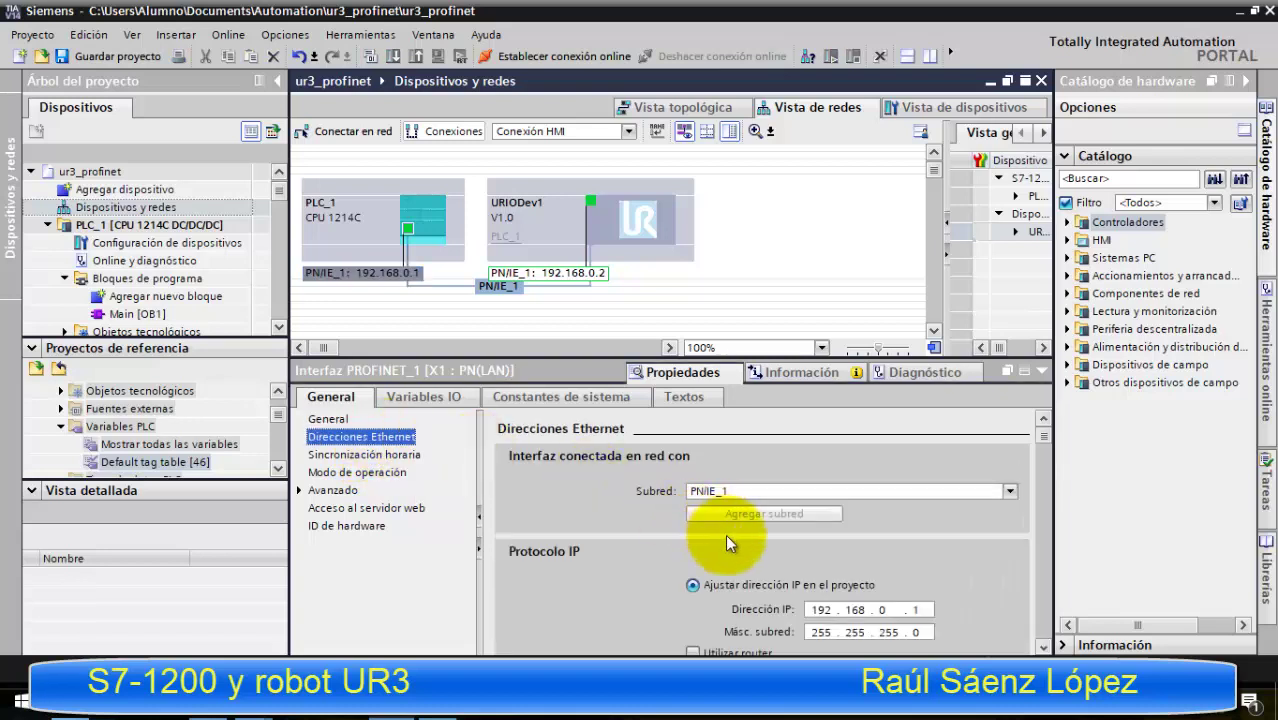
- Set PLC_1's IP address to 172.23.183.103 and its subnet mask to 255.255.255.128
scroll(1025, 625, down, 3)
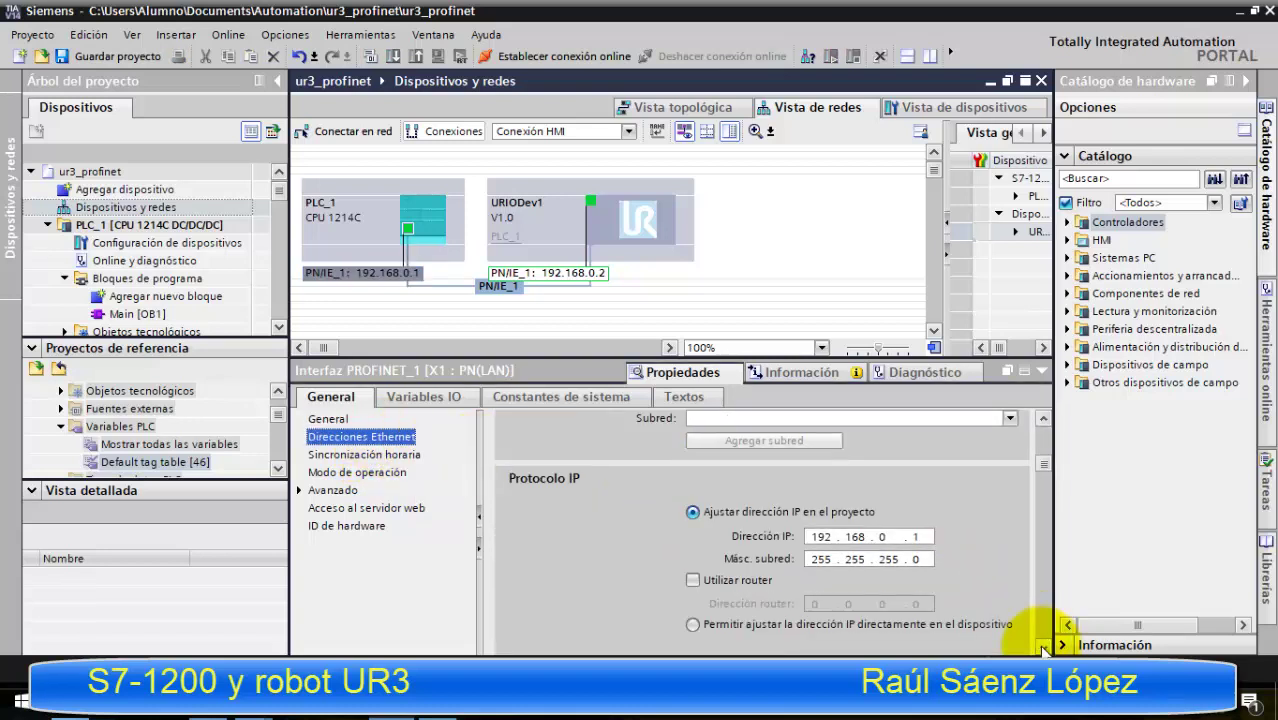
click(818, 513)
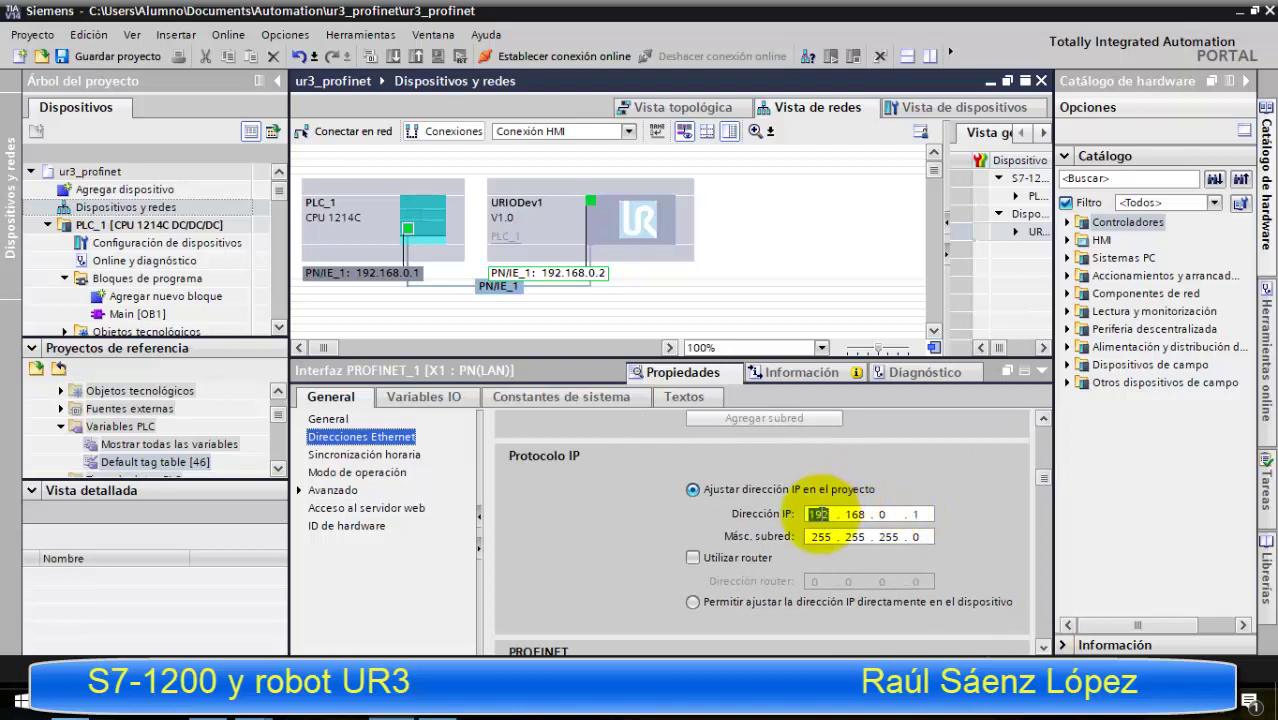
text(172 . )
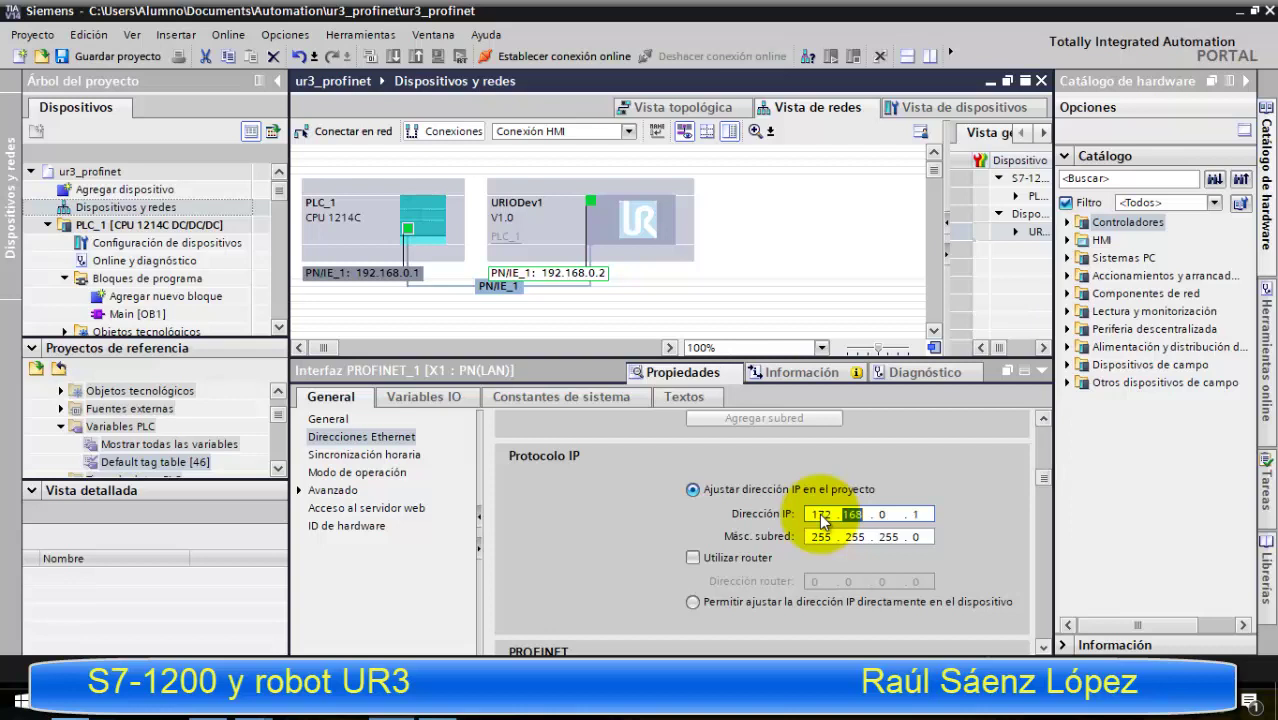
text(23 . 183 . )
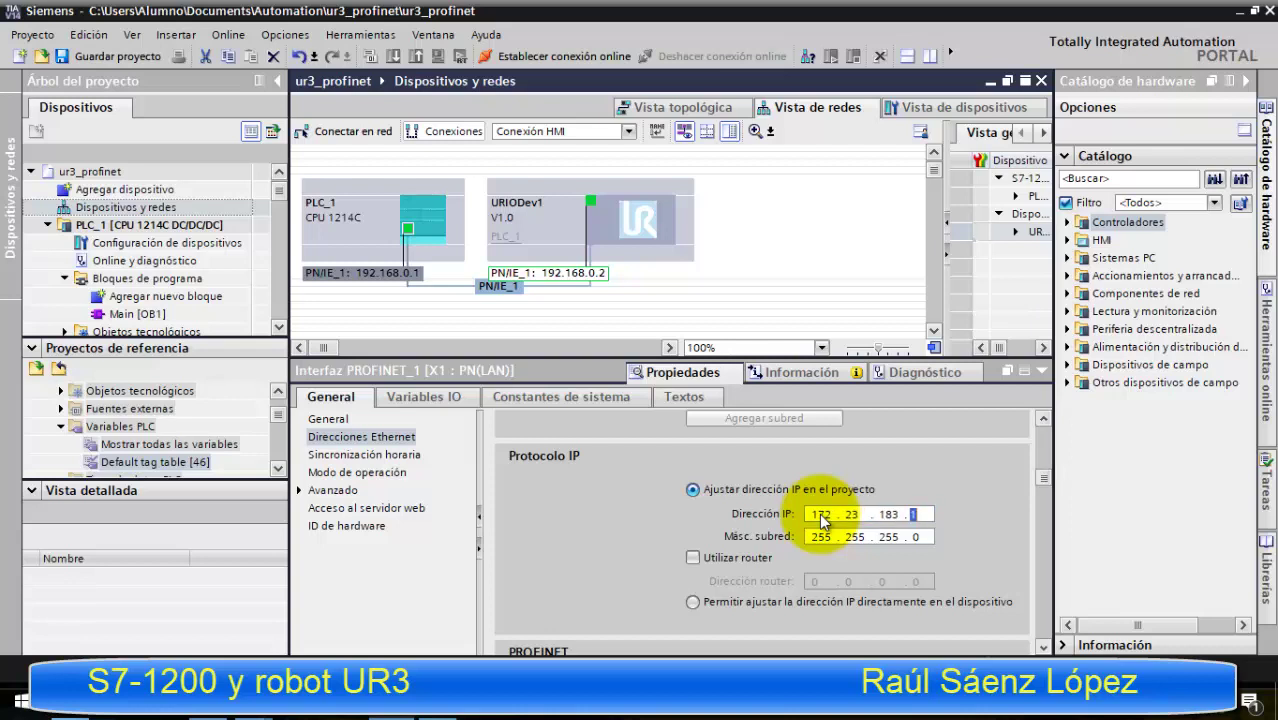
text(103)
key(Tab)
key(Tab)
key(Tab)
key(Tab)
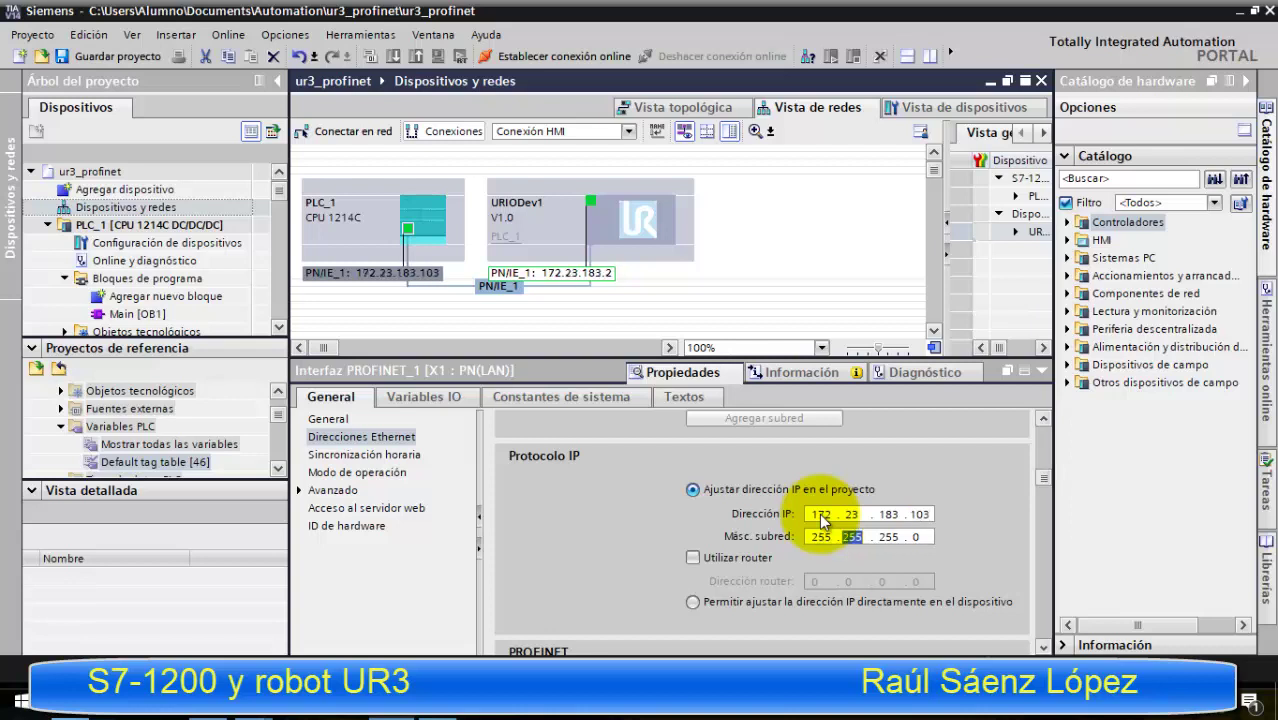
text(128)
- Enable the use of a router for PLC_1 and enter 172.23.182.101 as the router address
click(711, 558)
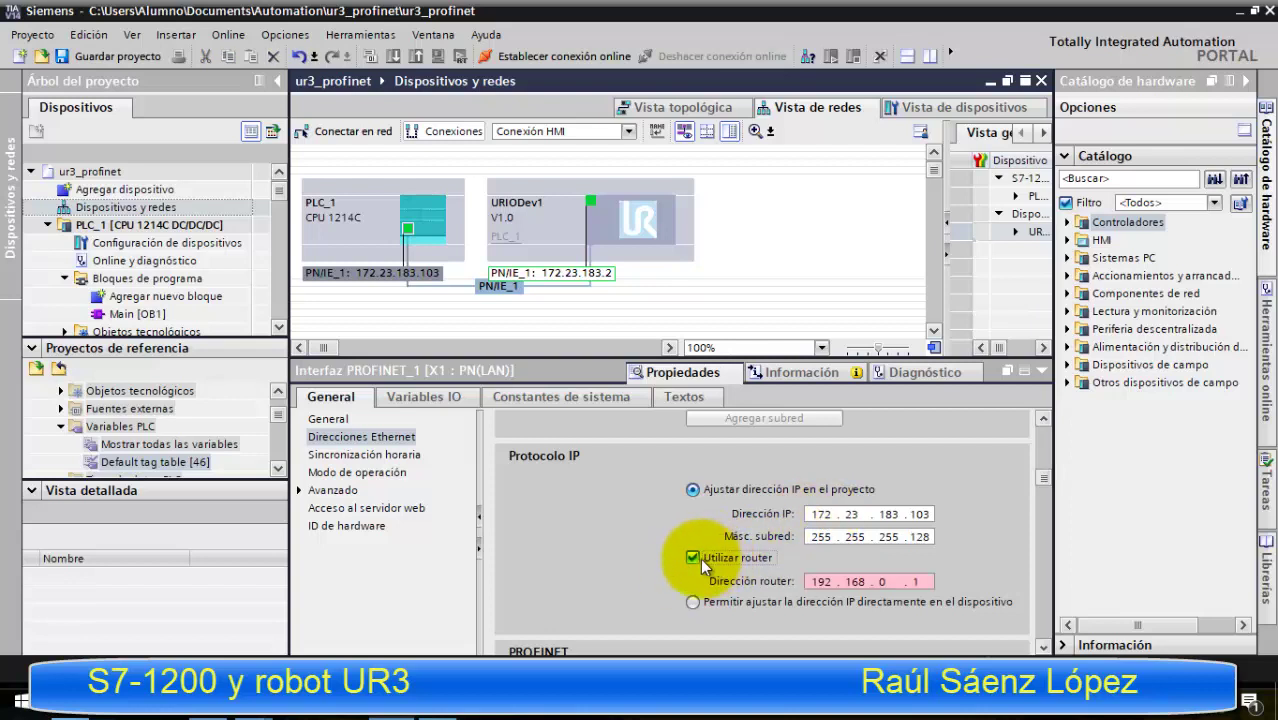
click(815, 583)
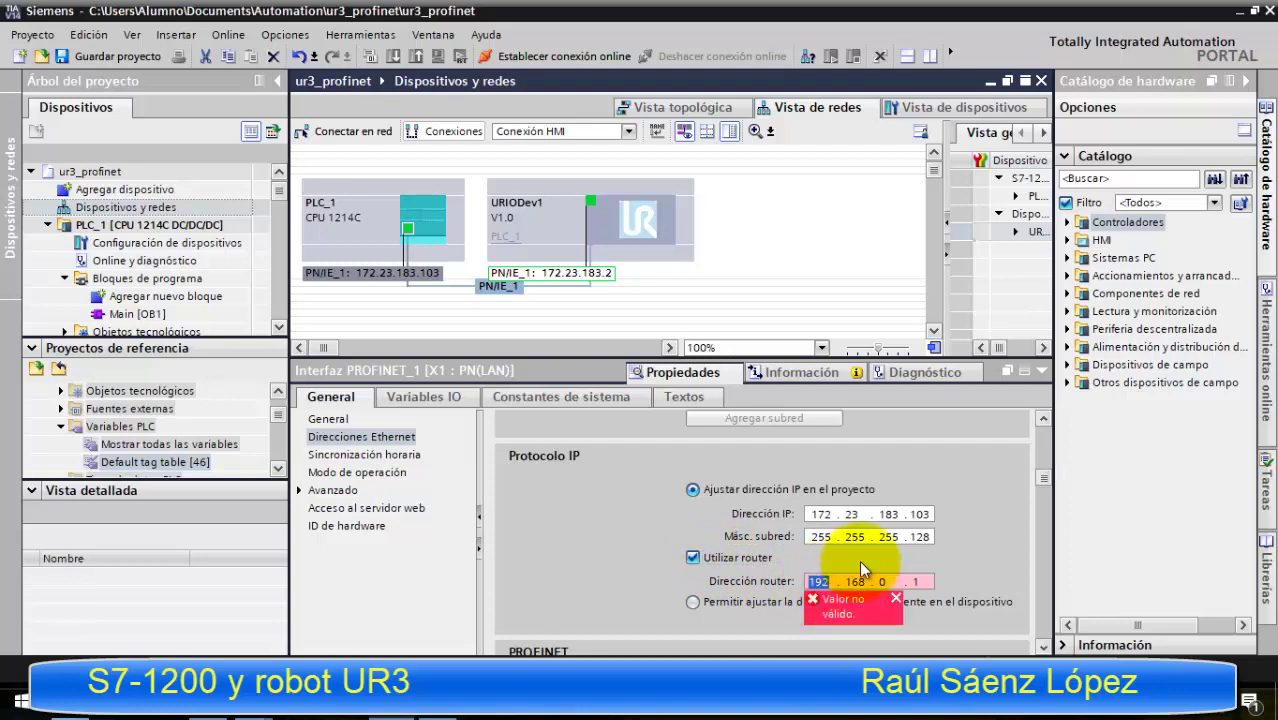
text(172 . )
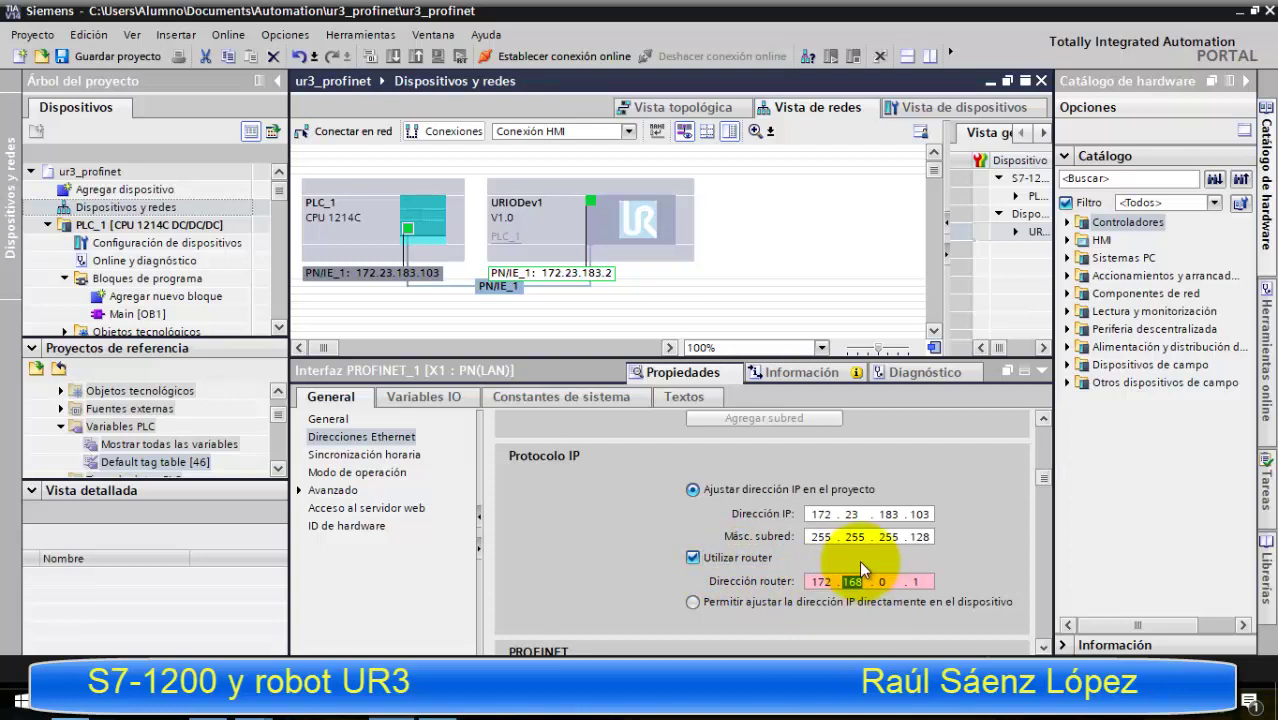
text(23 . 182 . 101)
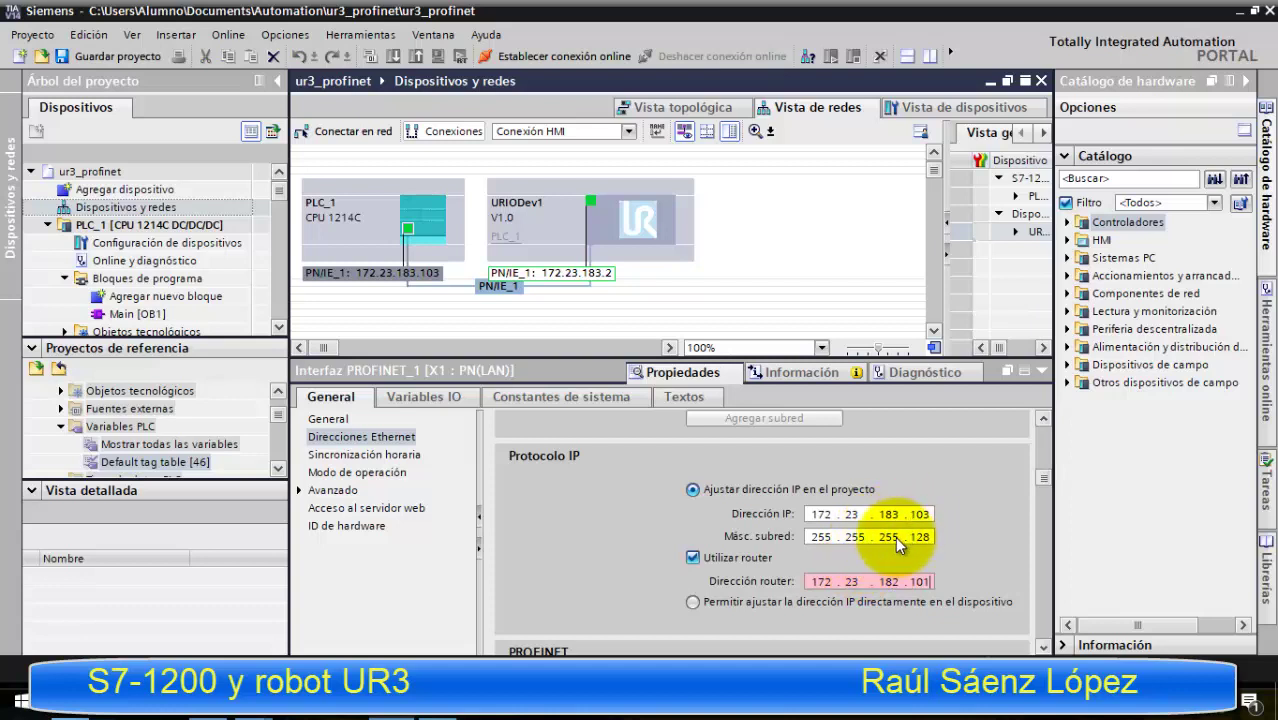
- Correct the router address of PLC_1's PROFINET interface to 172.23.183.1
key(Return)
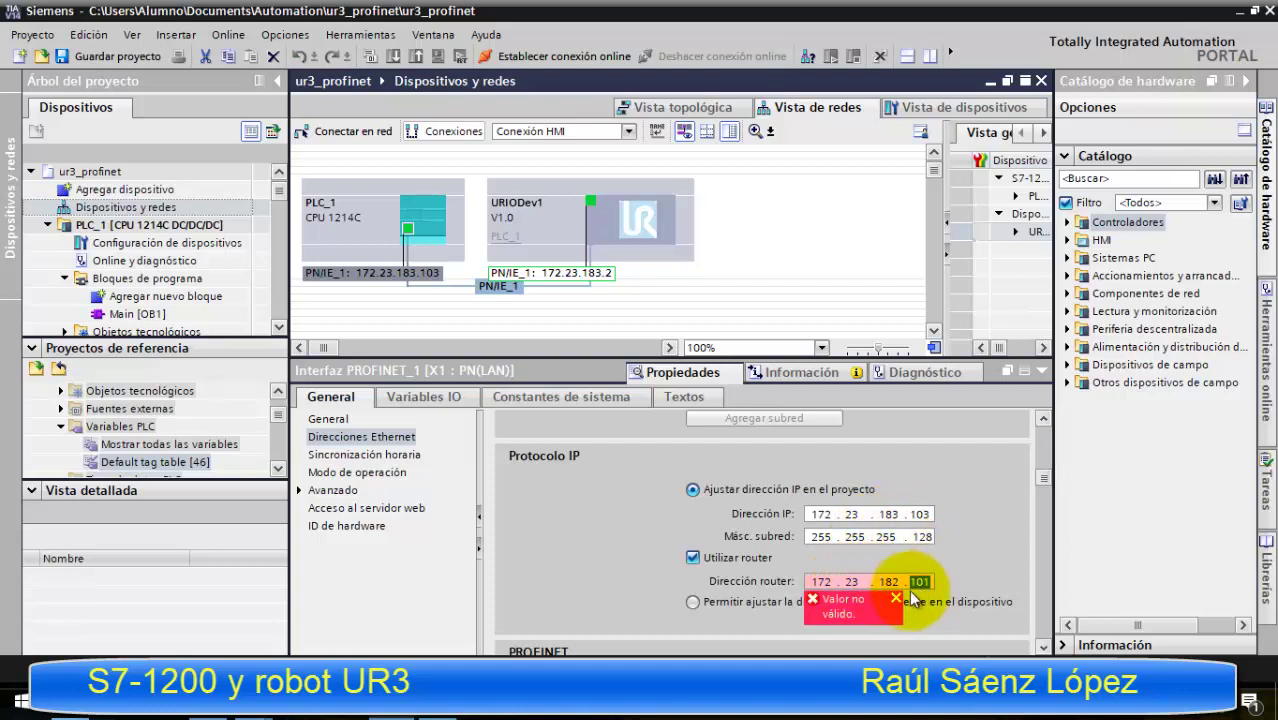
text(1)
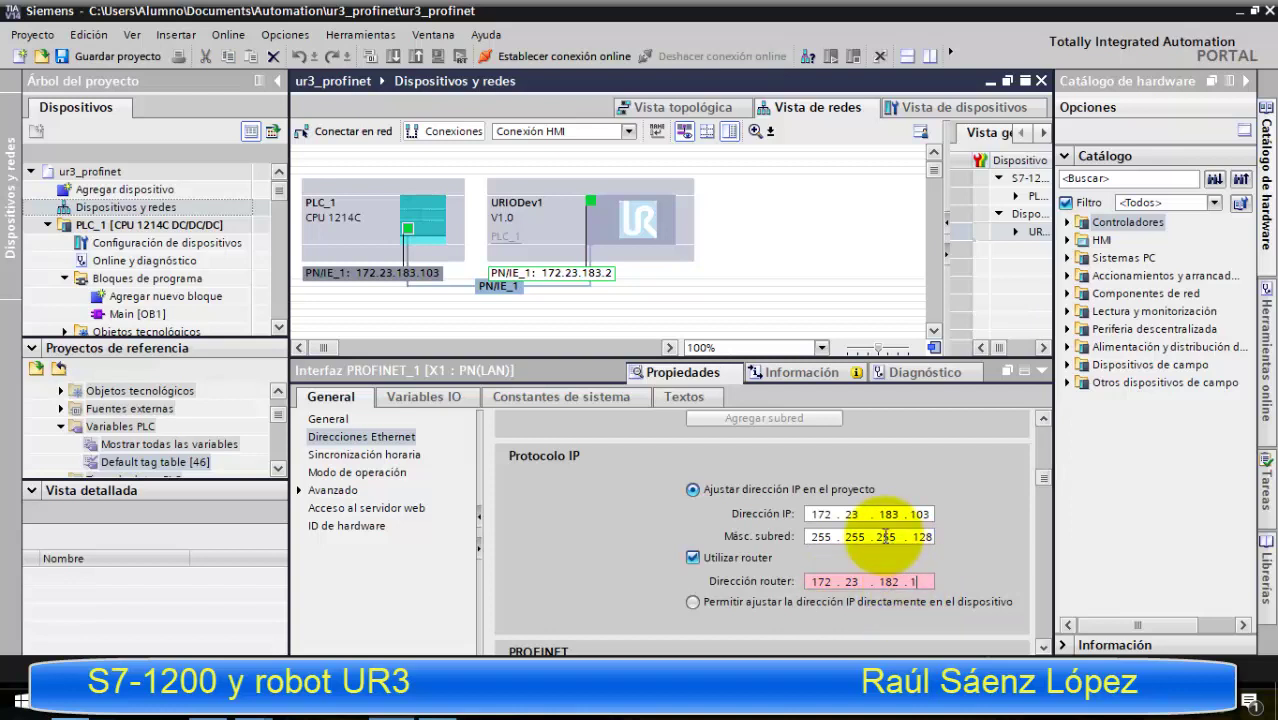
click(883, 534)
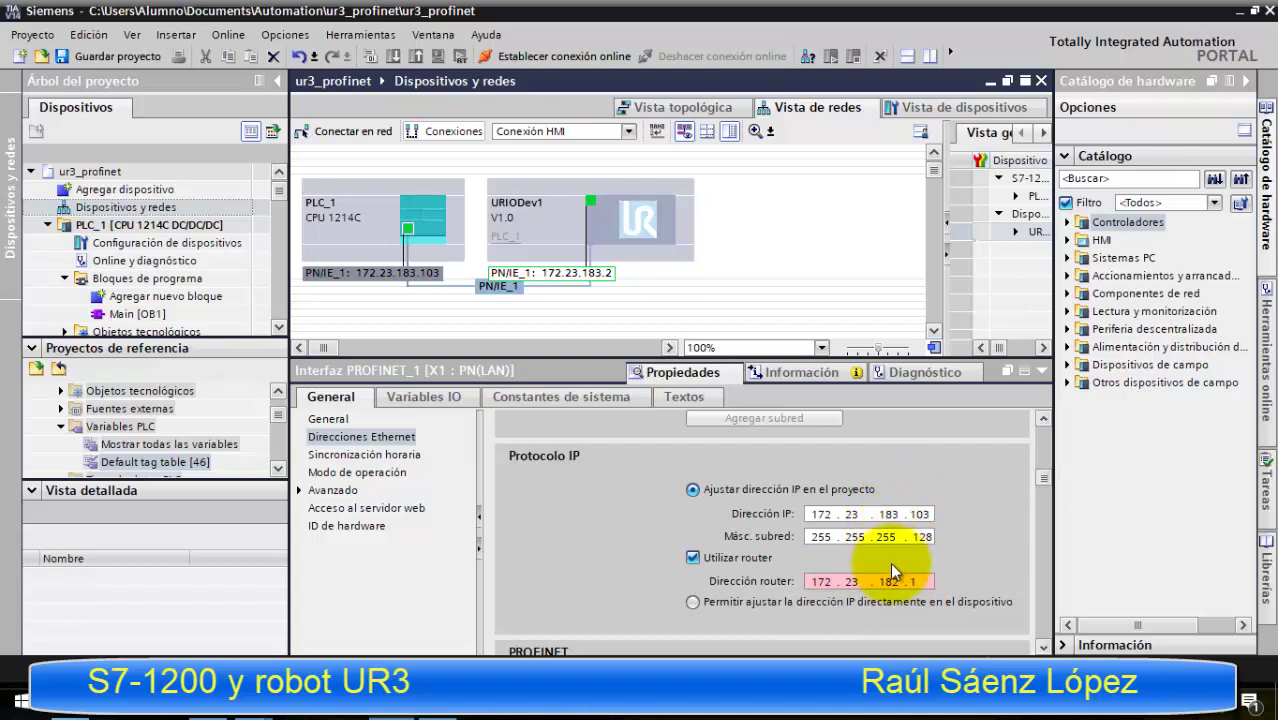
double_click(889, 581)
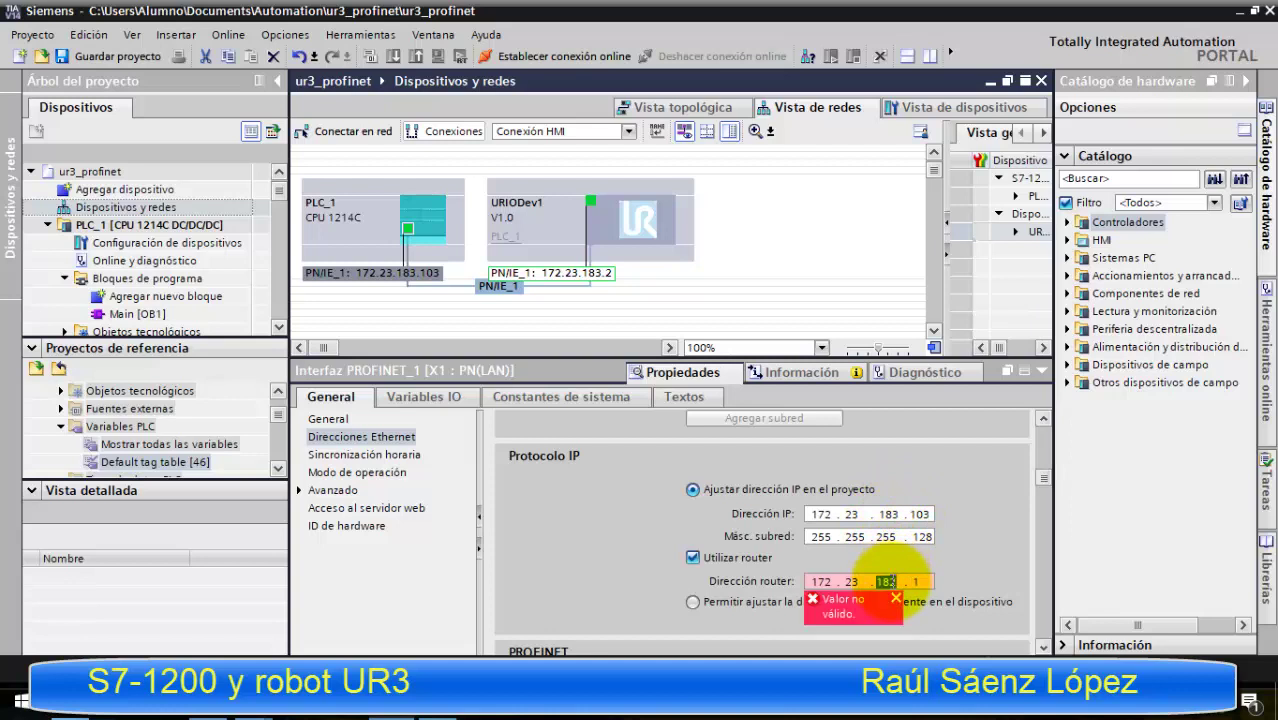
text(183)
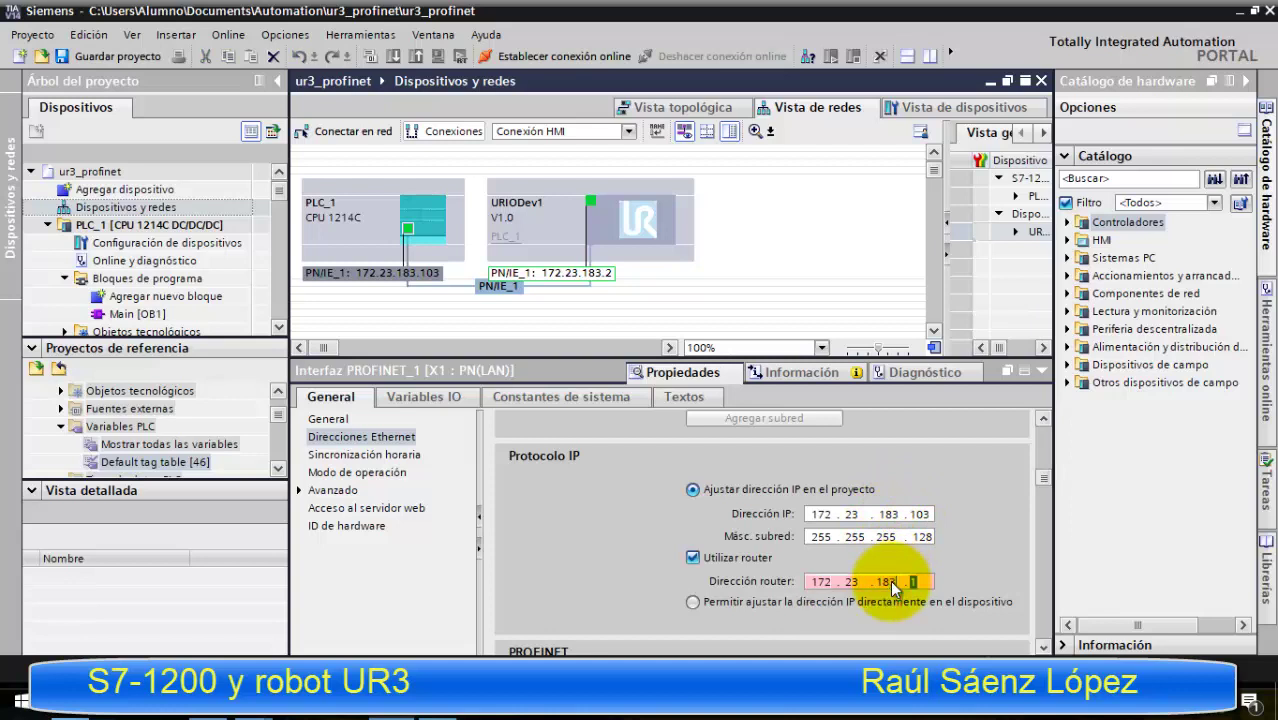
double_click(889, 515)
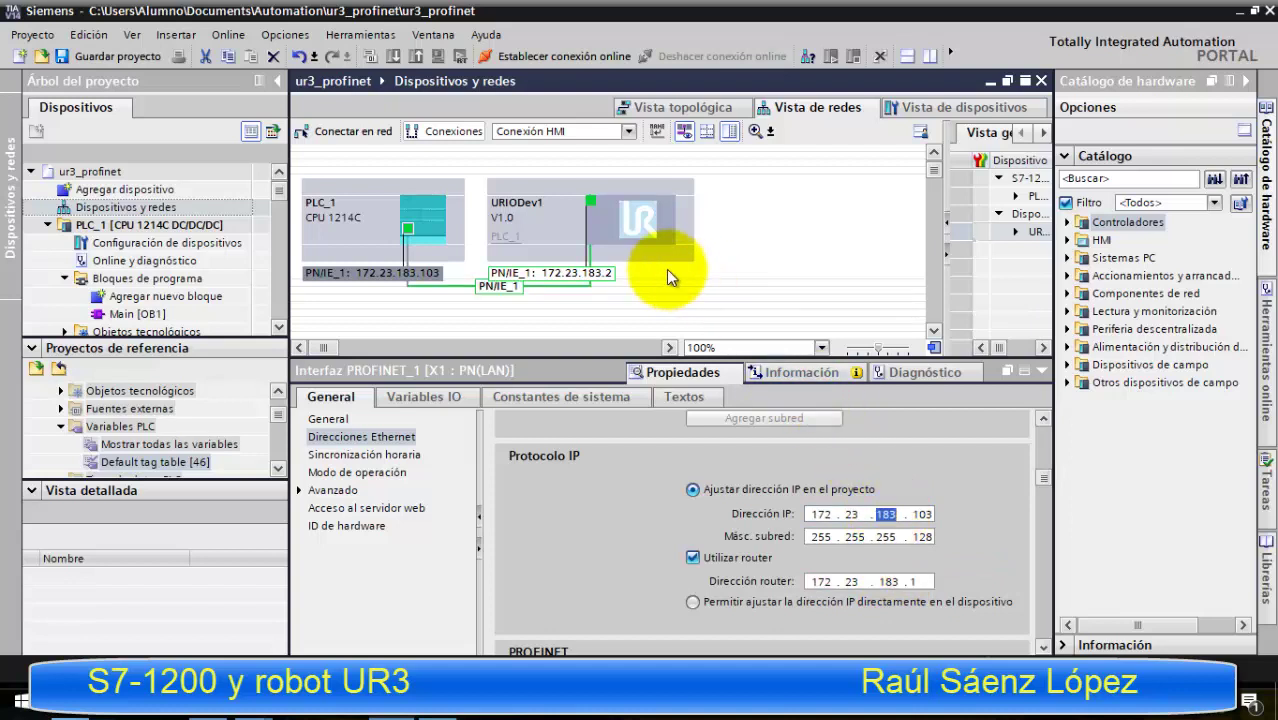
- Set the IP address of URIODev1's PROFINET interface to 172.23.183.101 in its Ethernet address properties
click(592, 275)
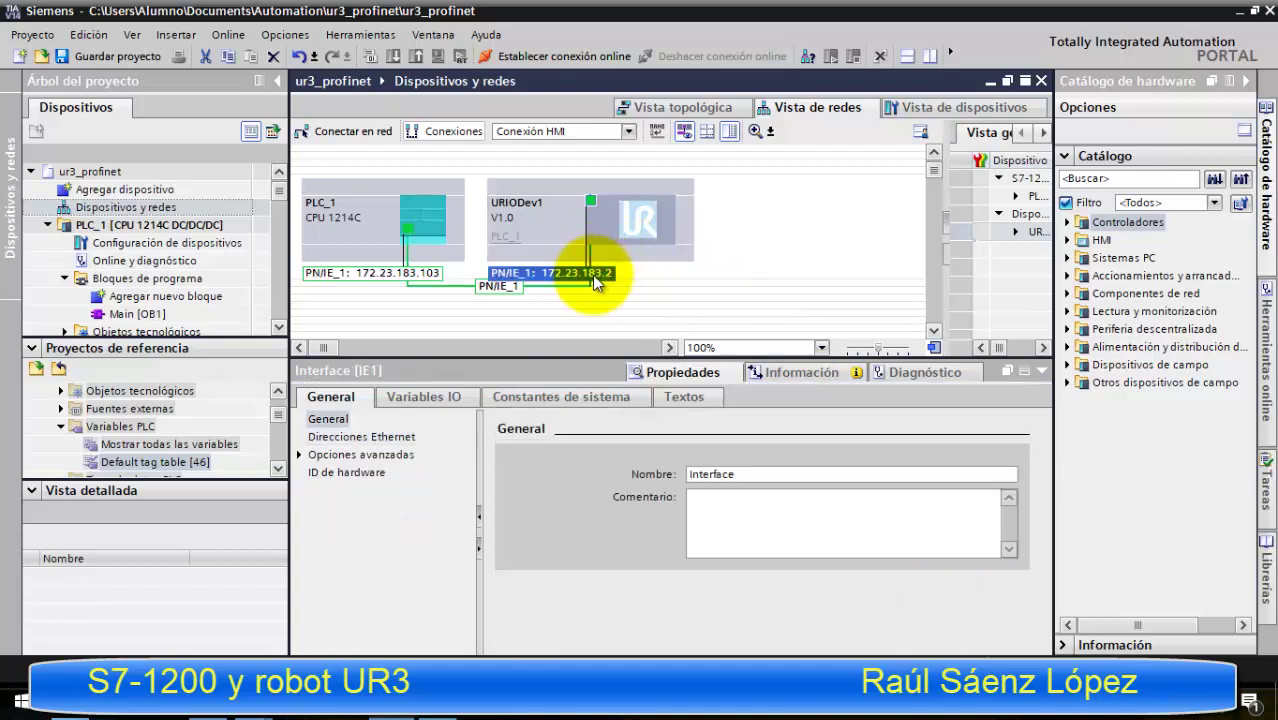
click(382, 438)
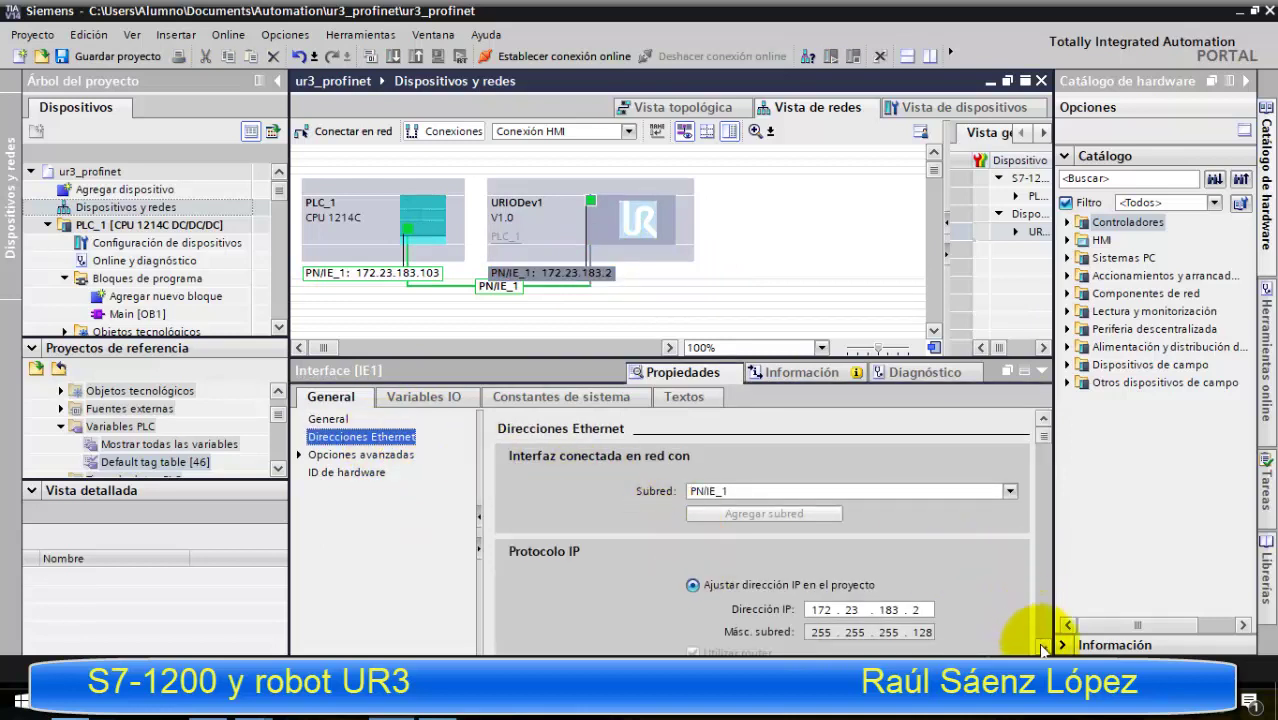
scroll(1043, 648, down, 2)
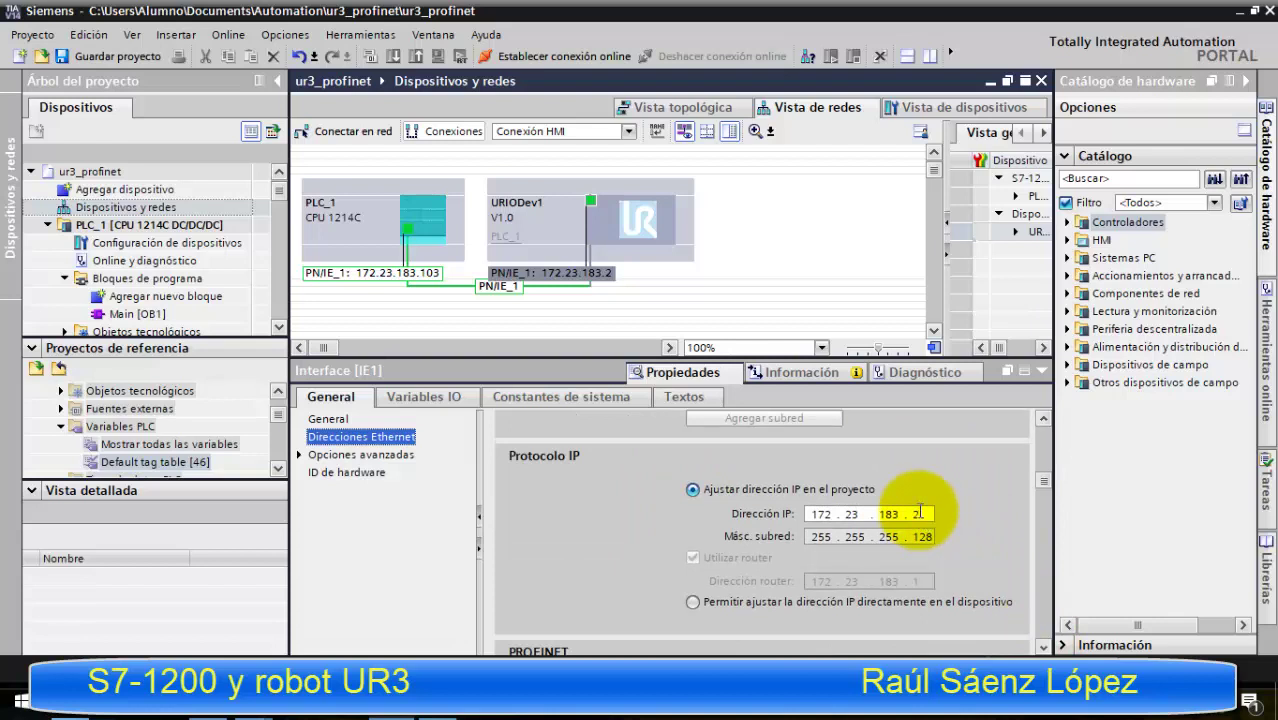
click(919, 536)
double_click(919, 536)
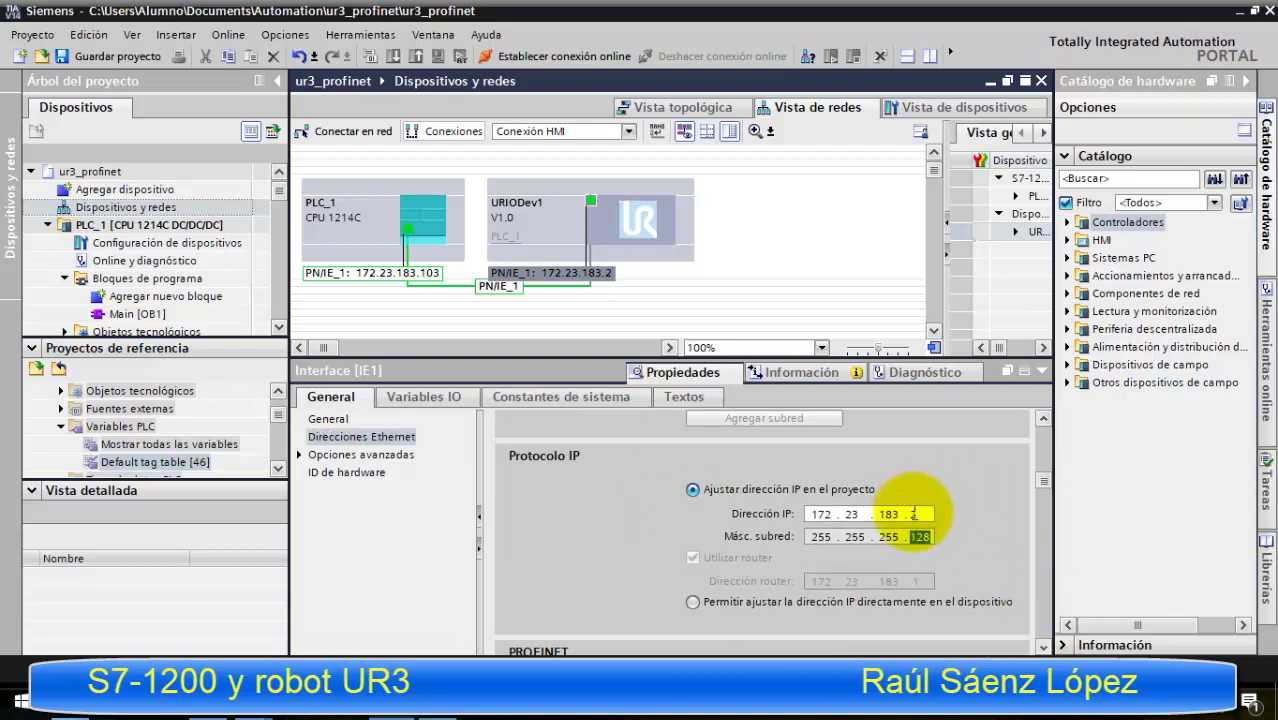
click(913, 512)
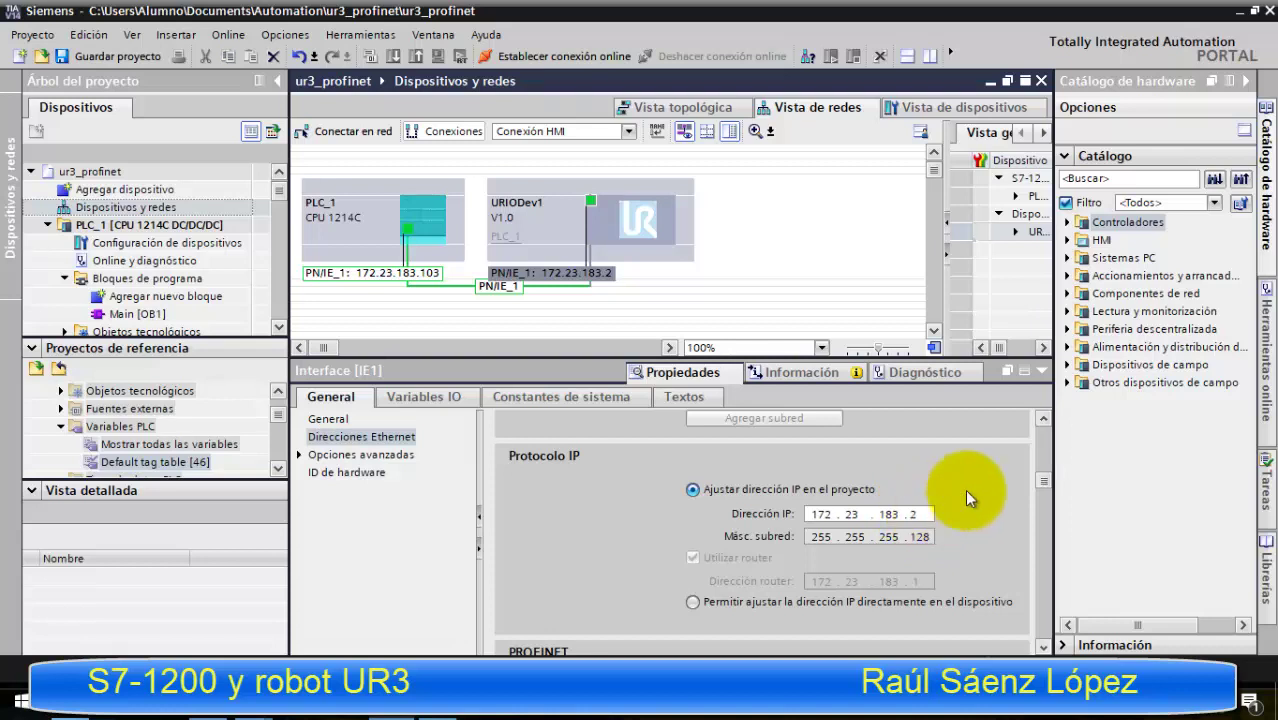
key(BackSpace)
text(101)
double_click(849, 515)
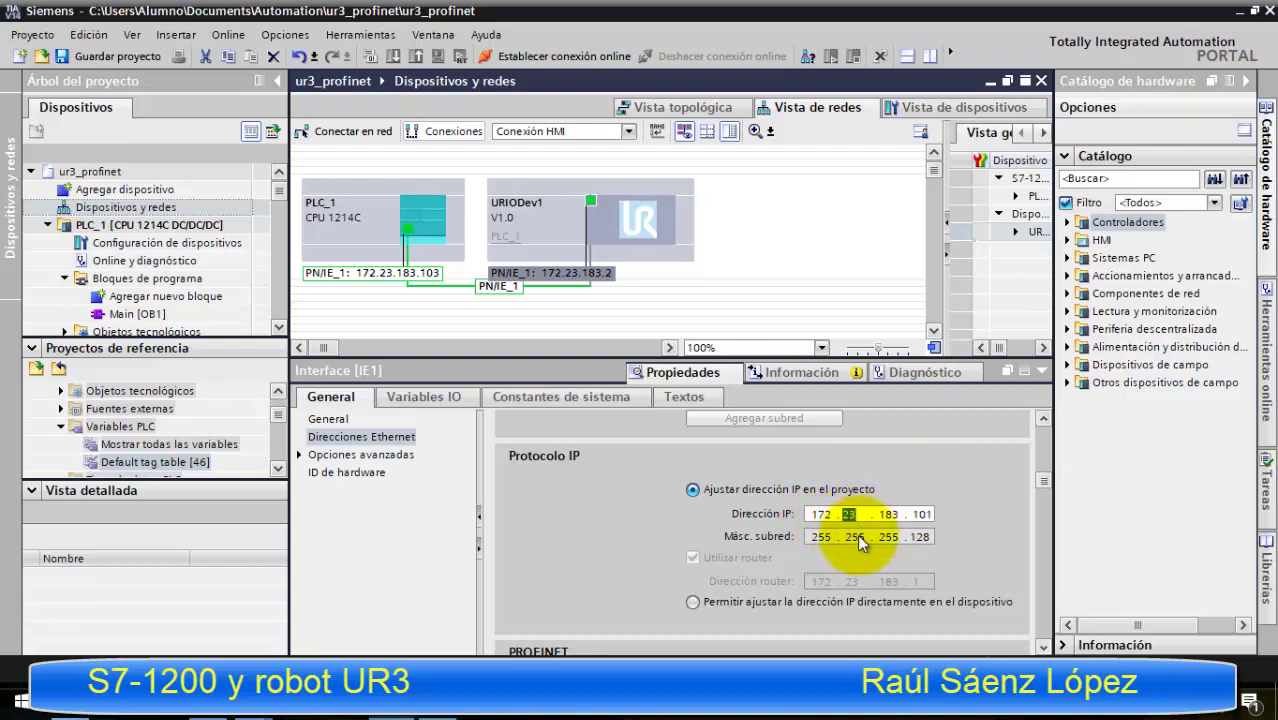
double_click(853, 536)
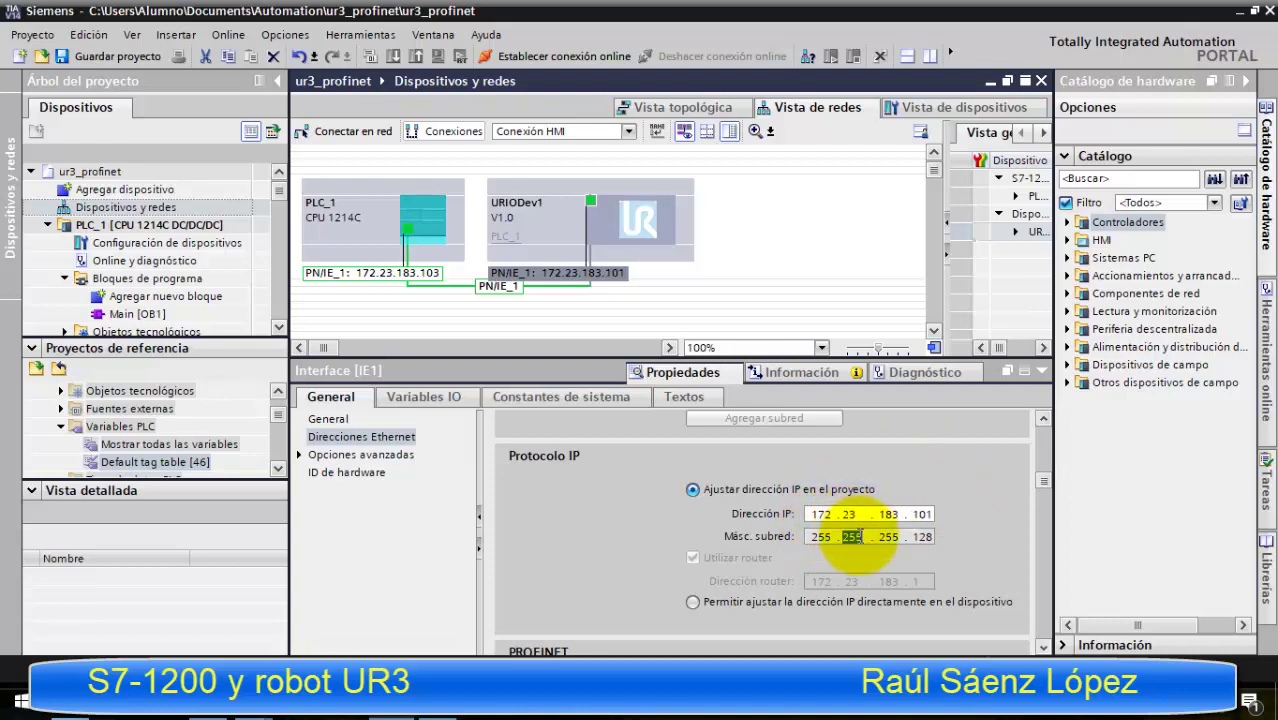
click(1041, 417)
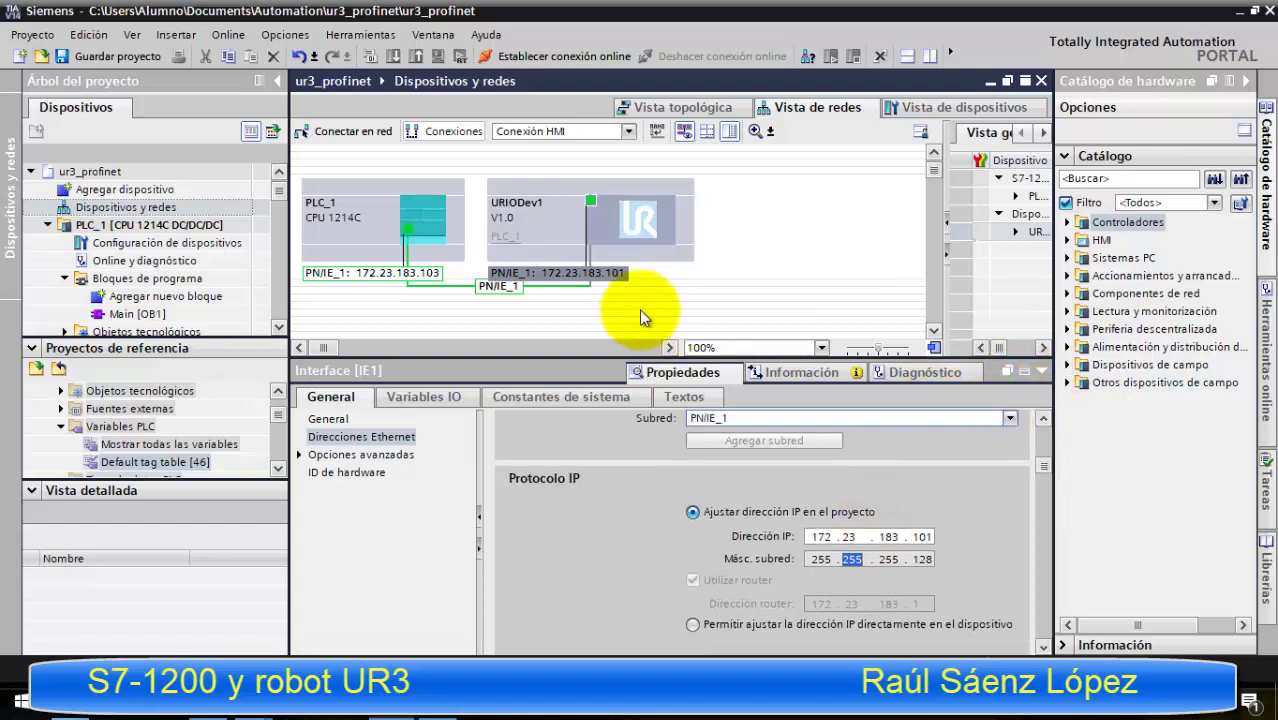
click(622, 227)
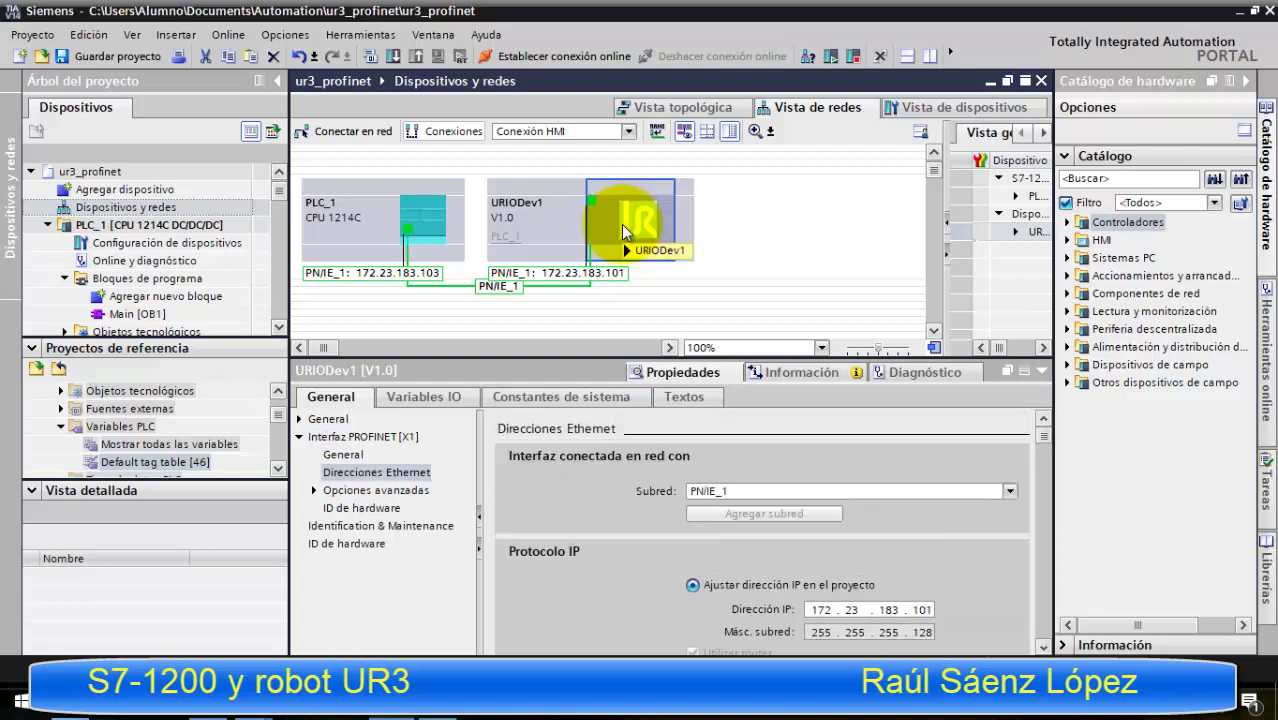
right_click(622, 227)
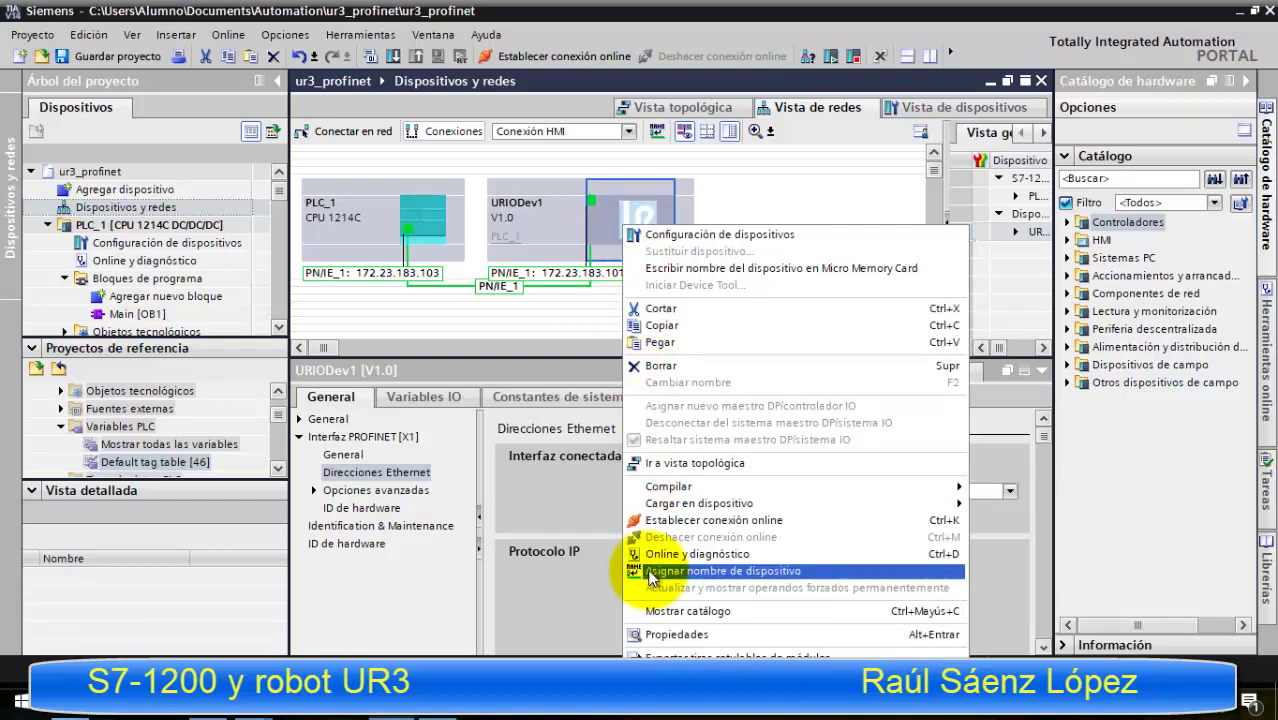
click(738, 176)
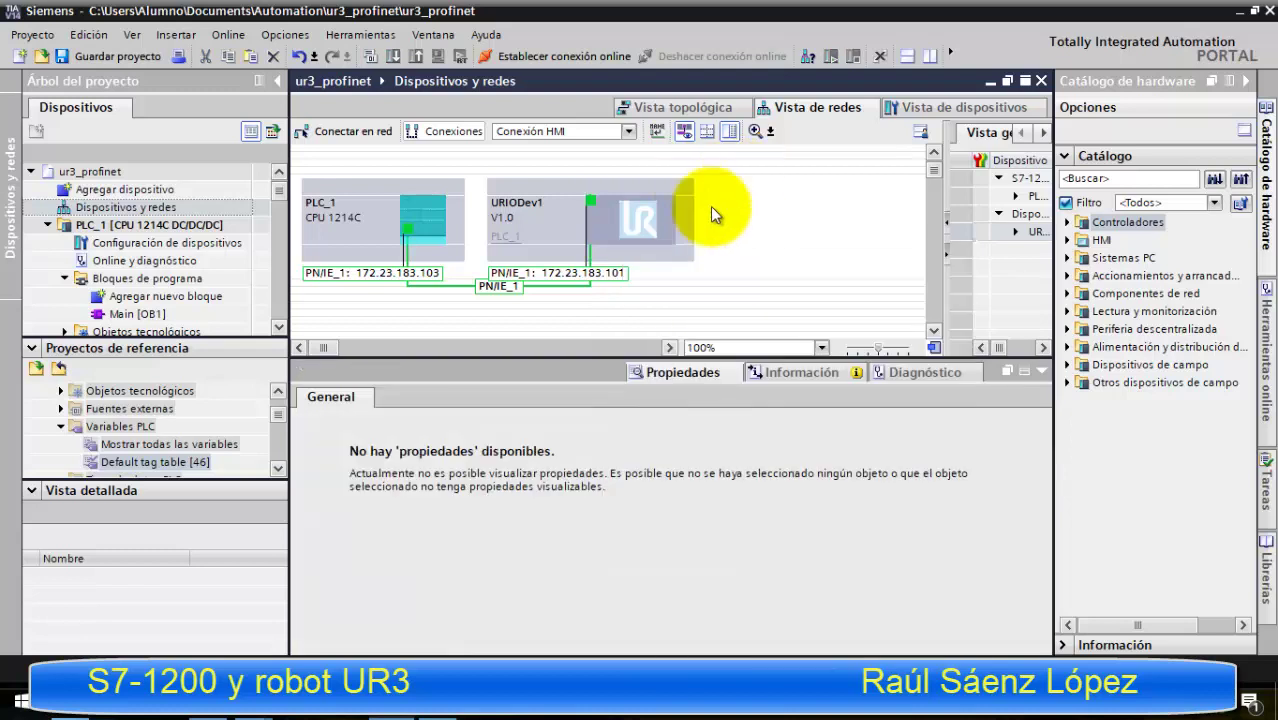
- Select PLC_1 in the project tree and save the project
click(184, 223)
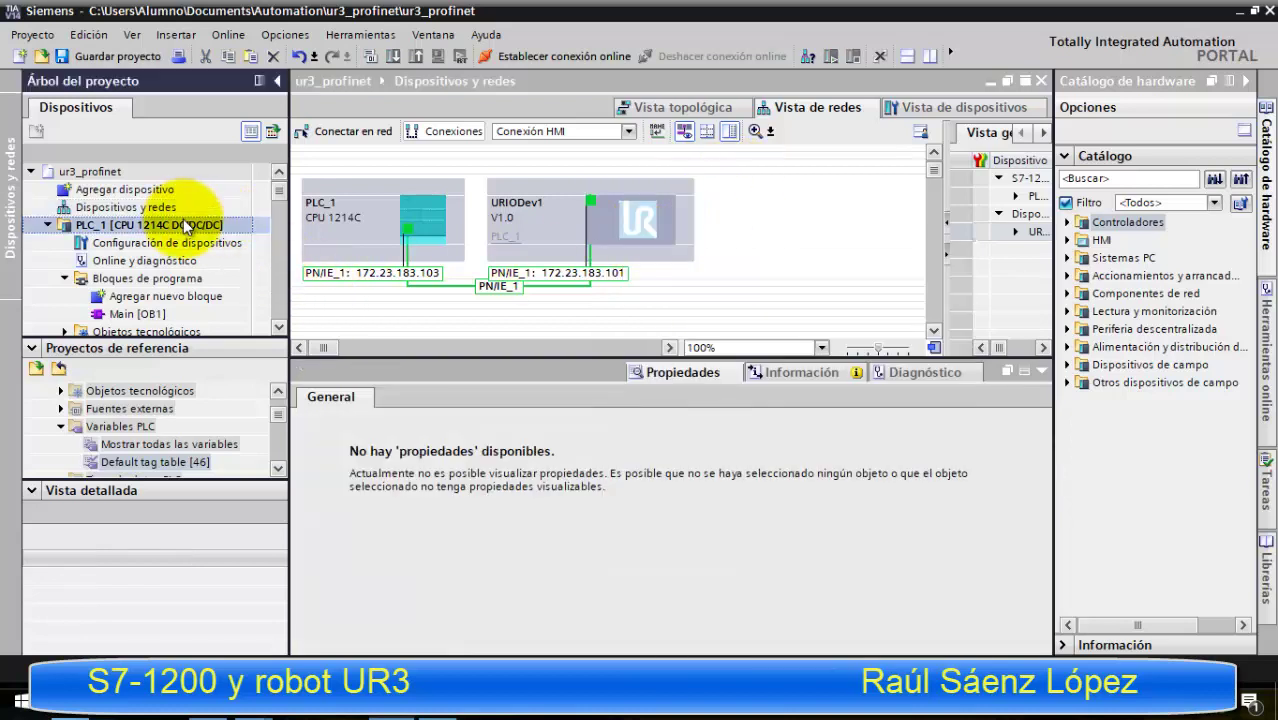
click(130, 57)
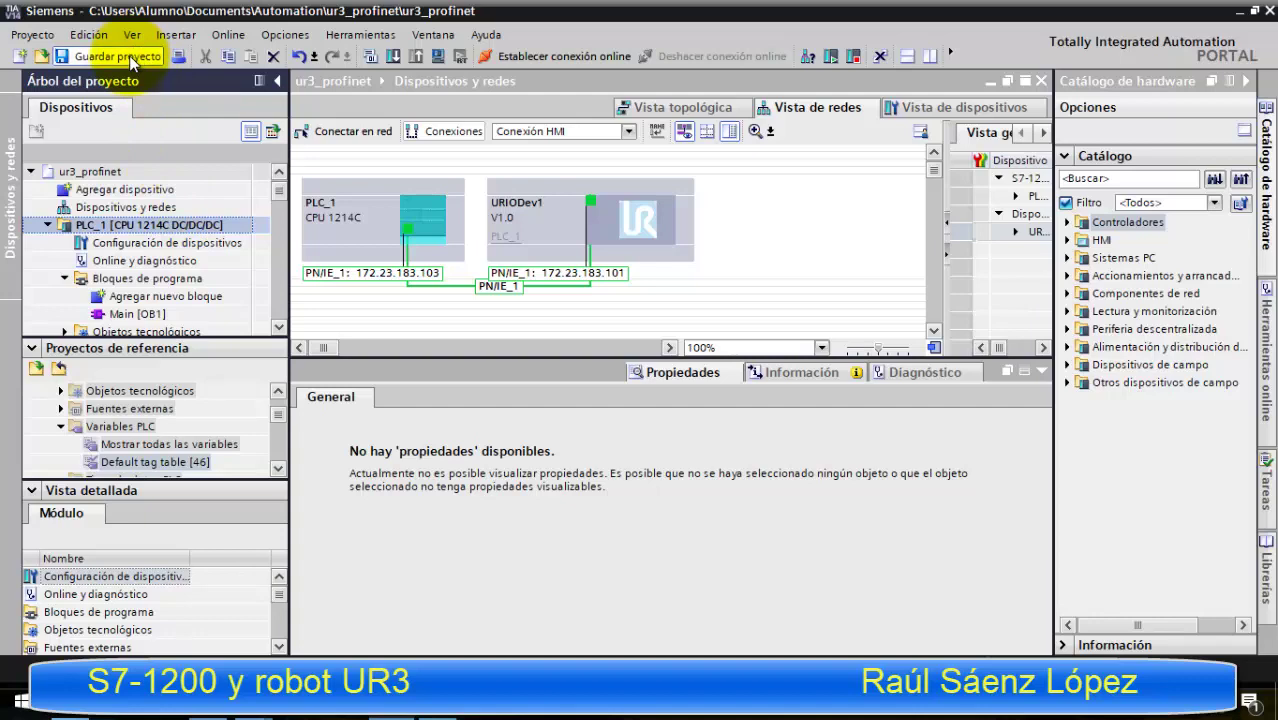